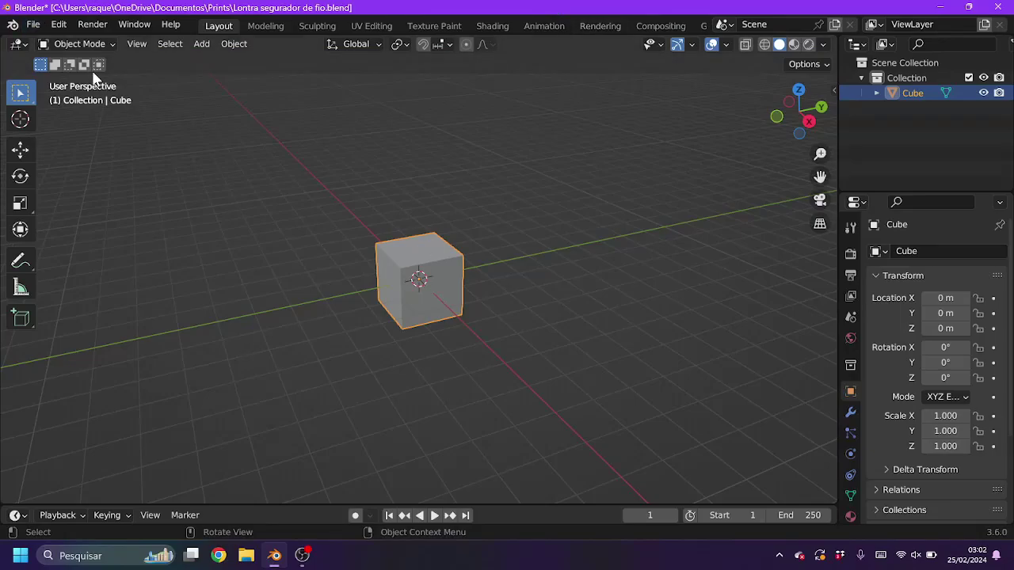
# Subdivide the cube in Edit Mode with Smoothness 1 to round it into a sphere.
pyautogui.click(80, 43)
pyautogui.click(79, 74)
pyautogui.click(351, 43)
pyautogui.click(373, 124)
pyautogui.click(67, 489)
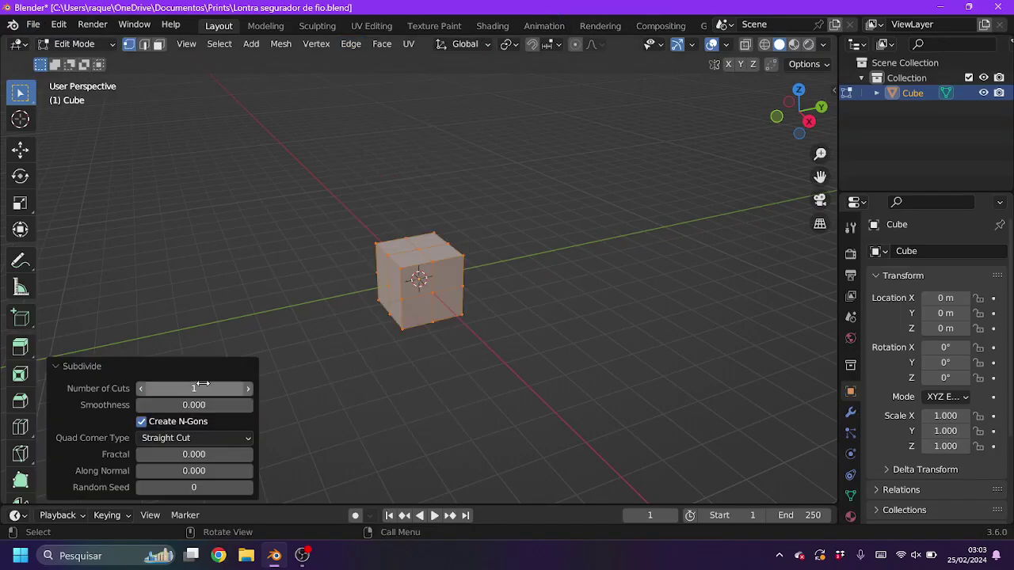
pyautogui.moveTo(195, 405); pyautogui.dragTo(254, 404)
# Subdivide the sphere again, stretch it tall along Z, and enter the Sculpting workspace.
pyautogui.click(351, 44)
pyautogui.click(372, 130)
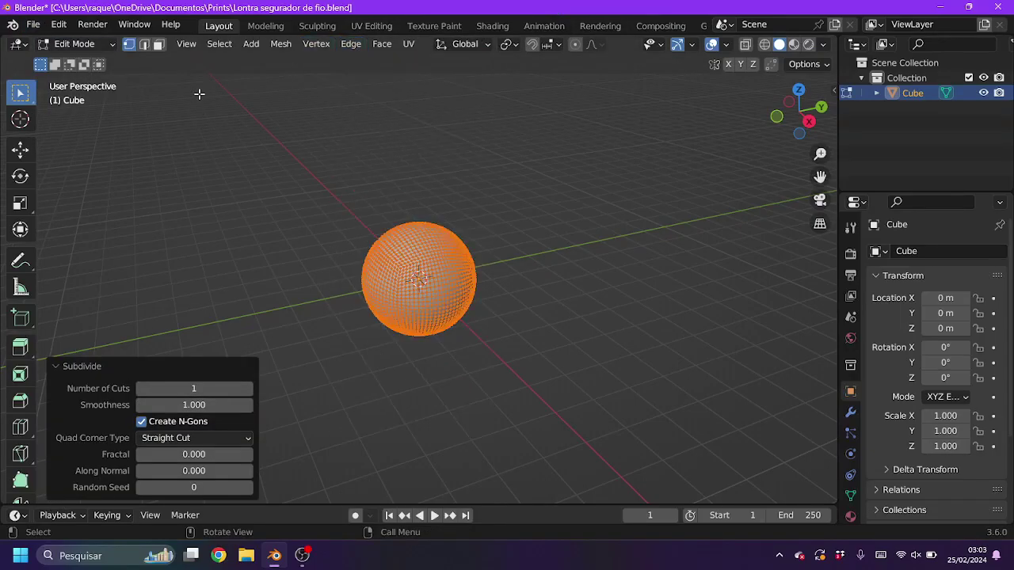
pyautogui.click(20, 203)
pyautogui.moveTo(418, 220); pyautogui.dragTo(413, 137)
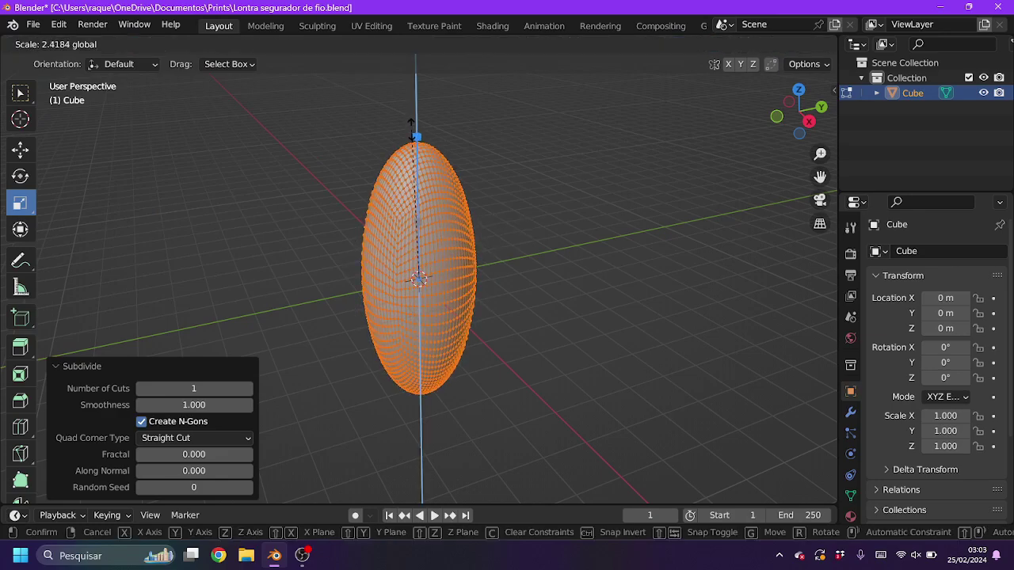
pyautogui.click(317, 25)
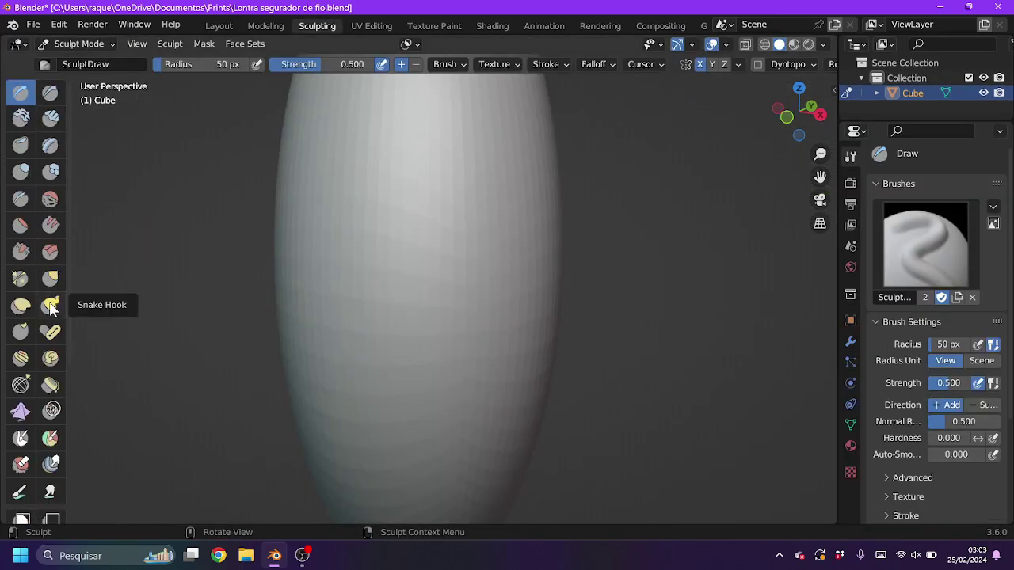
# With the Grab brush in front view, pull the ellipsoid's top up and widen its base.
pyautogui.click(50, 278)
pyautogui.click(787, 116)
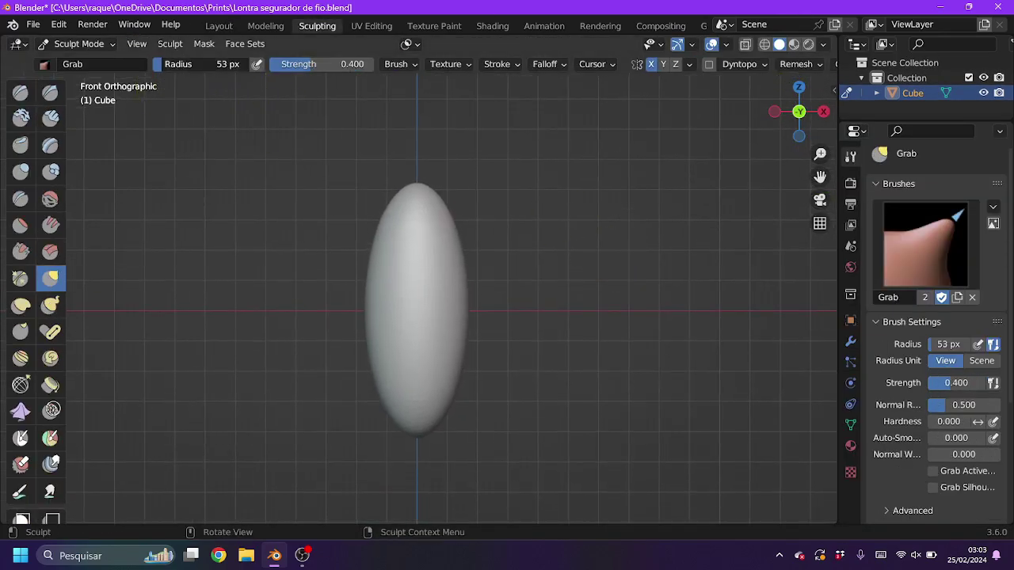
pyautogui.moveTo(420, 181); pyautogui.dragTo(418, 152)
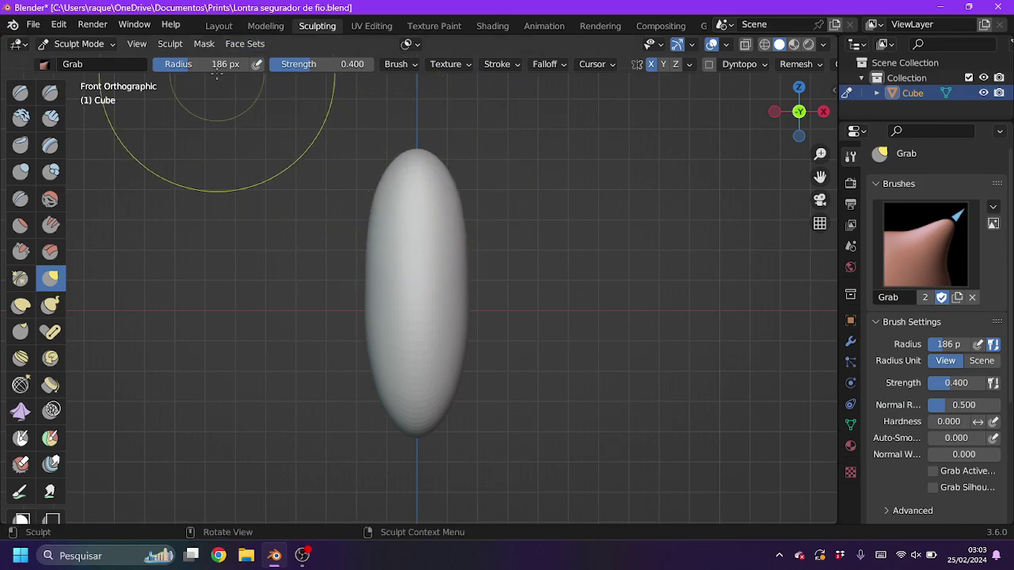
pyautogui.moveTo(455, 400); pyautogui.dragTo(467, 392)
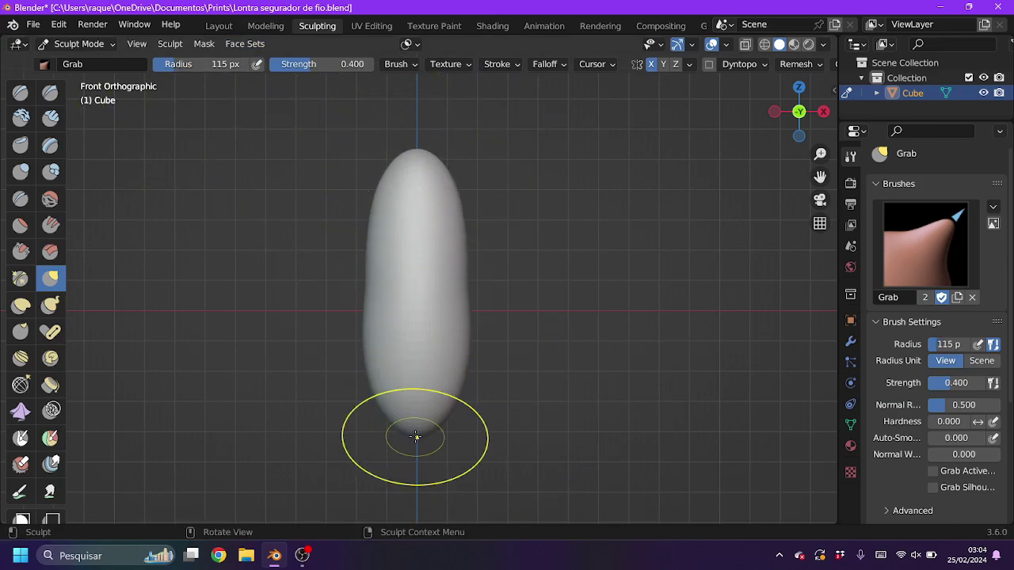
# In right-side view, bend the top over and round out the hooked head with a smaller brush.
pyautogui.moveTo(575, 267); pyautogui.dragTo(748, 109, button='middle')
pyautogui.click(798, 111)
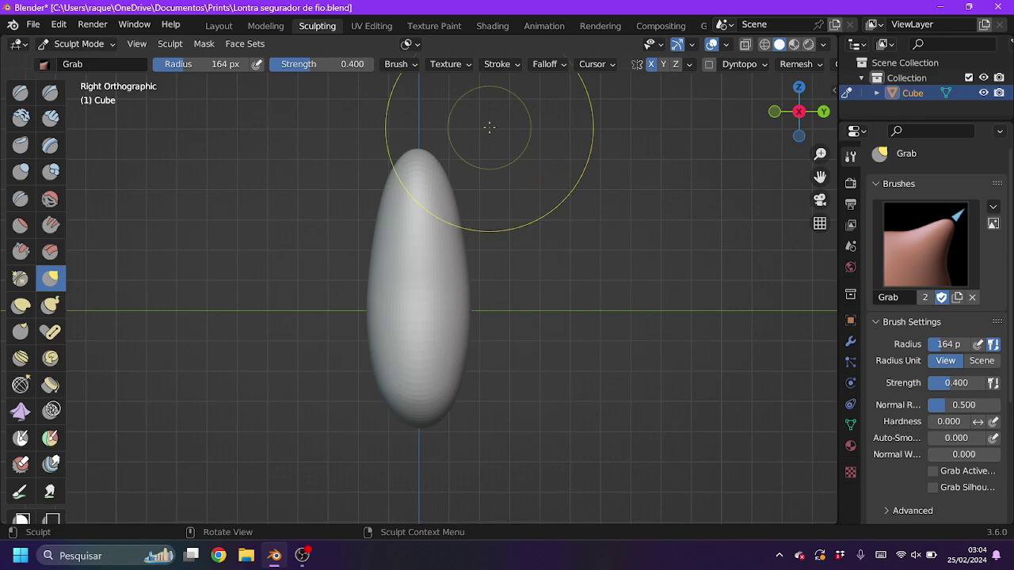
pyautogui.moveTo(446, 163); pyautogui.dragTo(481, 145)
pyautogui.moveTo(468, 392); pyautogui.dragTo(426, 424)
pyautogui.press('f')
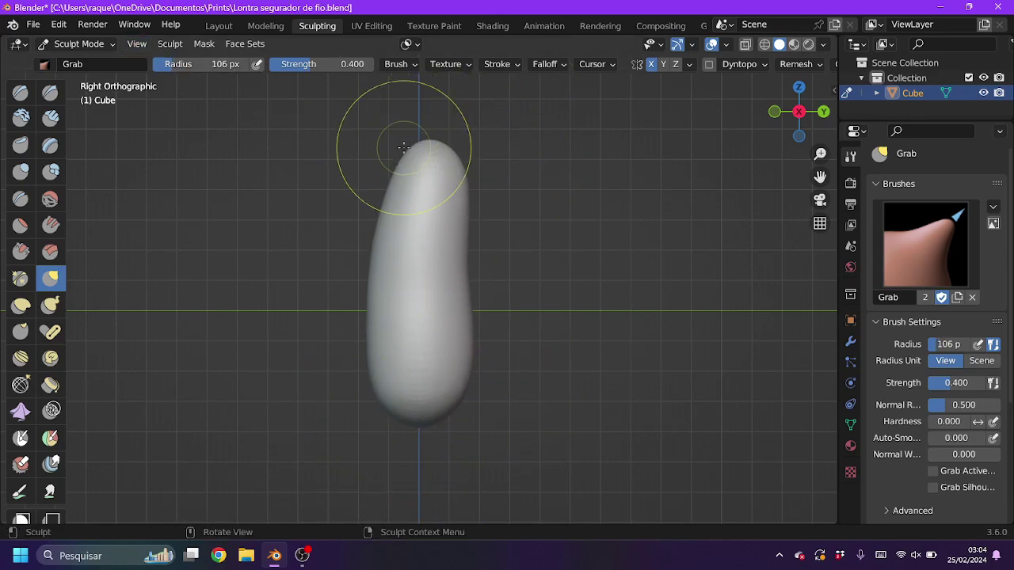
pyautogui.moveTo(401, 164); pyautogui.dragTo(306, 92)
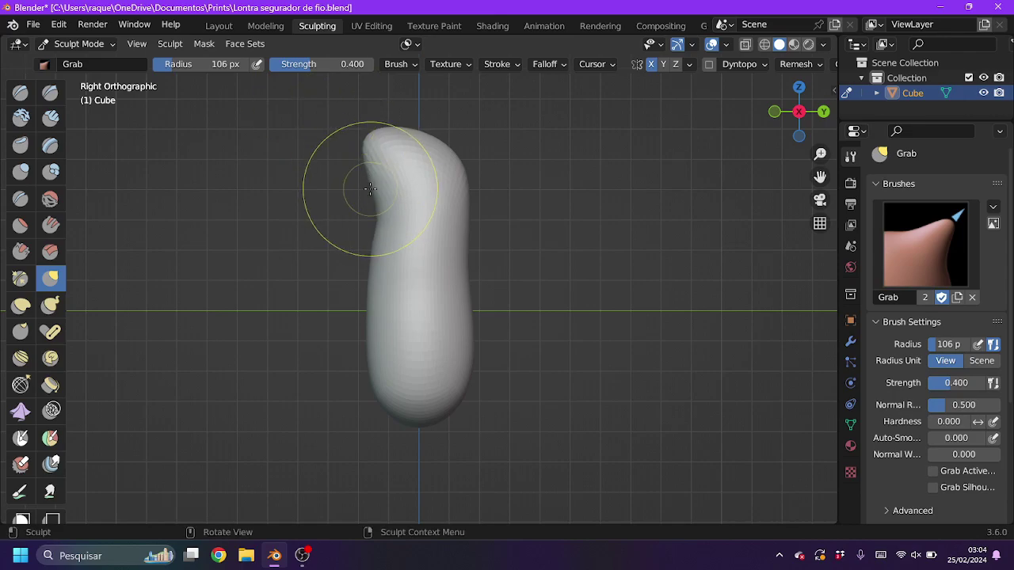
pyautogui.moveTo(370, 188); pyautogui.dragTo(398, 174)
# Bulge out and shape the lower body from the right-side view.
pyautogui.moveTo(414, 192)
pyautogui.mouseDown(button='middle')
pyautogui.moveTo(462, 143)
pyautogui.moveTo(470, 213)
pyautogui.mouseUp(button='middle')
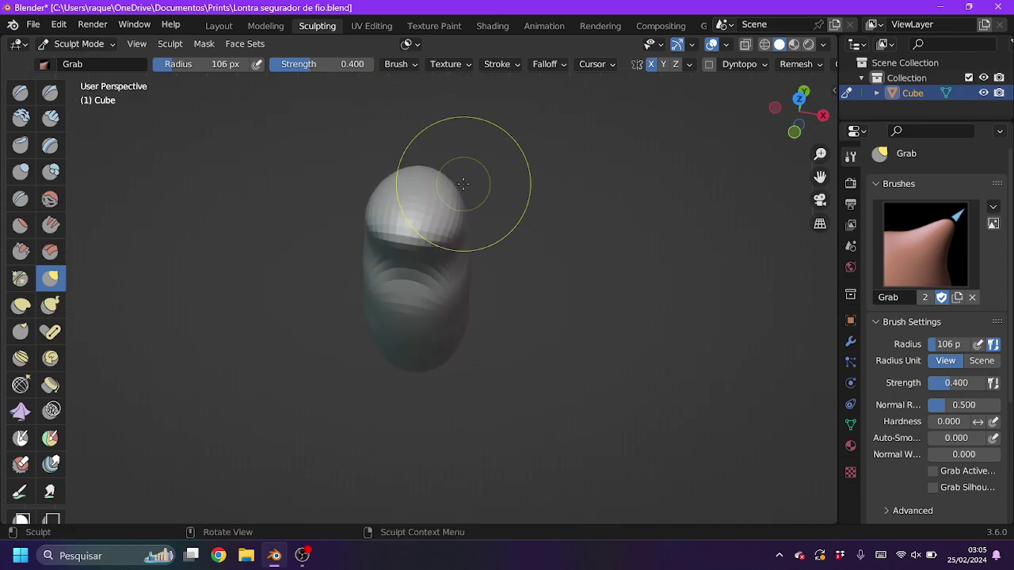
pyautogui.click(810, 120)
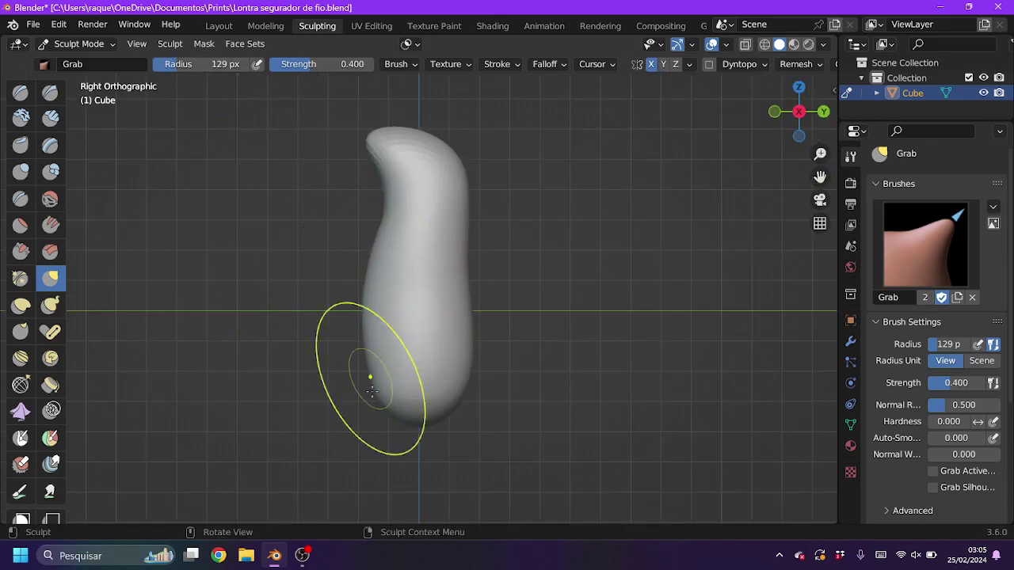
pyautogui.moveTo(463, 384)
pyautogui.mouseDown()
pyautogui.moveTo(478, 395)
pyautogui.moveTo(466, 316)
pyautogui.mouseUp()
pyautogui.scroll(-2, 474, 310)
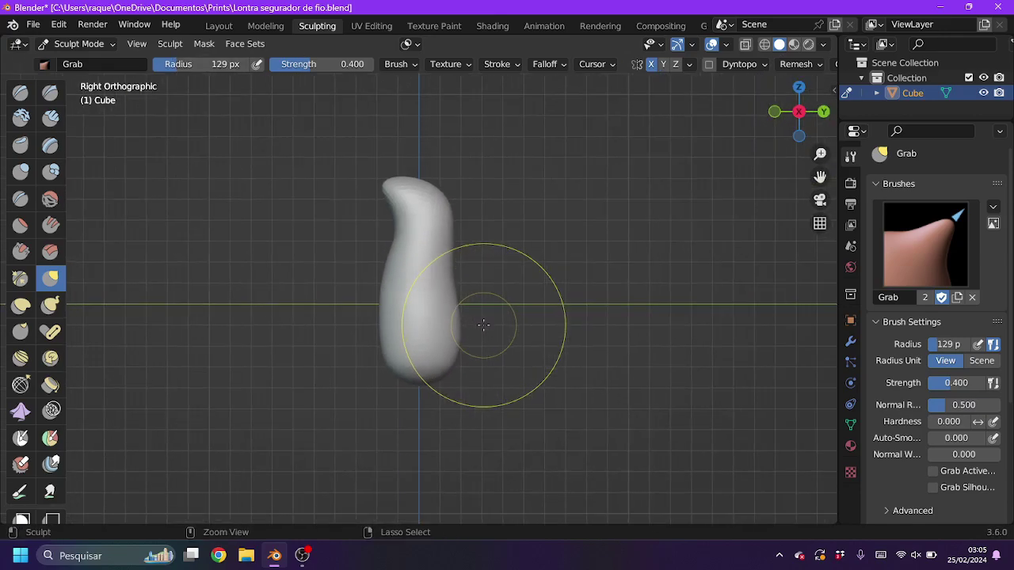
pyautogui.moveTo(424, 406)
pyautogui.mouseDown()
pyautogui.moveTo(446, 391)
pyautogui.moveTo(385, 317)
pyautogui.mouseUp()
# Undo the last stroke and reshape the side of the head from the front view.
pyautogui.moveTo(385, 317); pyautogui.dragTo(370, 324, button='middle')
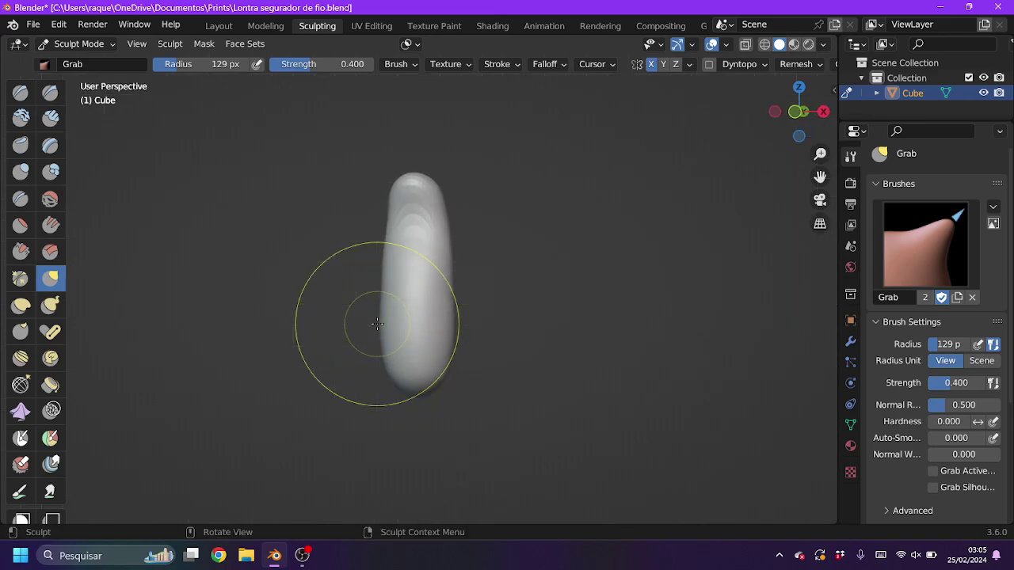
pyautogui.click(799, 111)
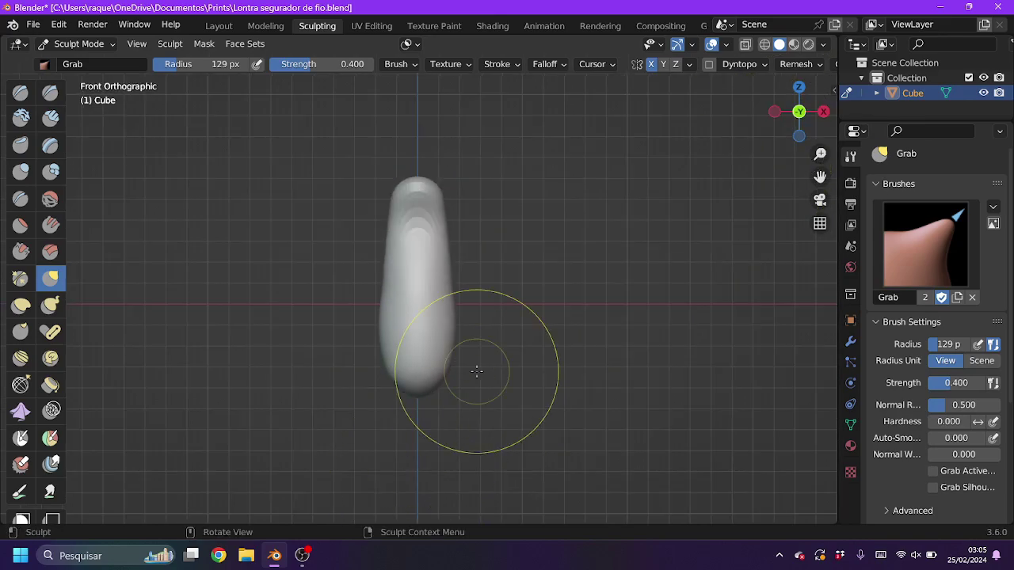
pyautogui.hotkey('ctrl', 'z')
pyautogui.moveTo(481, 385); pyautogui.dragTo(443, 241)
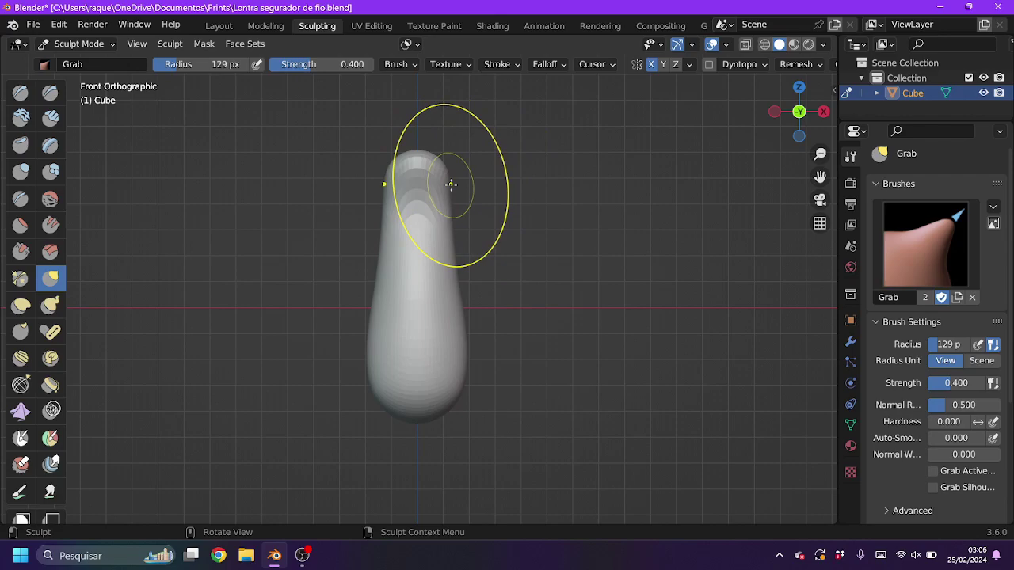
pyautogui.scroll(4, 451, 185)
pyautogui.scroll(2, 464, 170)
pyautogui.moveTo(520, 249); pyautogui.dragTo(799, 107, button='middle')
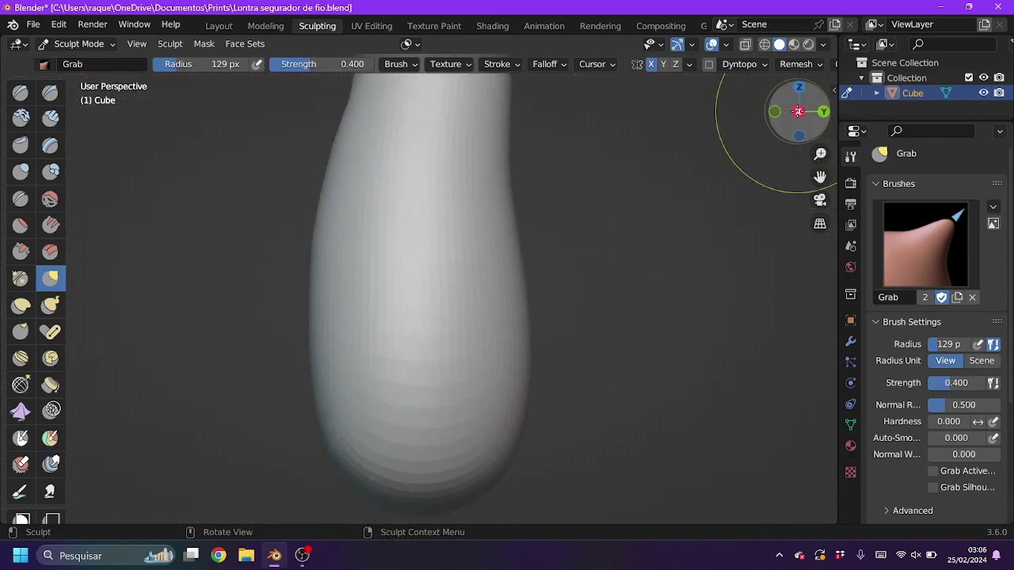
pyautogui.click(799, 110)
pyautogui.scroll(-4, 261, 328)
# Pull a long tail out of the body's base with the Snake Hook brush.
pyautogui.press('k')
pyautogui.moveTo(460, 416); pyautogui.dragTo(618, 389)
pyautogui.moveTo(618, 389); pyautogui.dragTo(555, 348, button='middle')
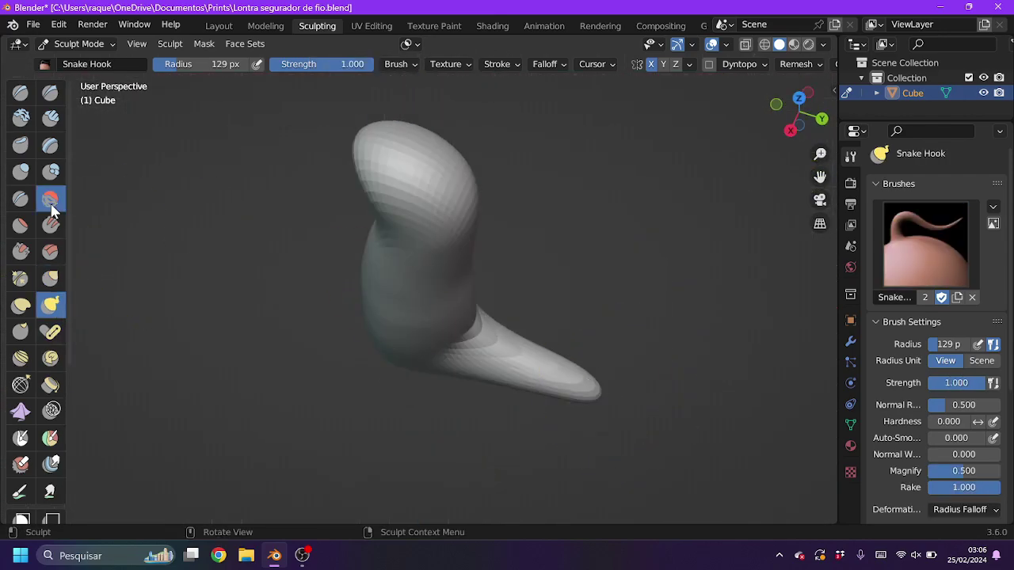
# Refine the tail and its tip with the Grab brush in right orthographic view.
pyautogui.press('g')
pyautogui.moveTo(465, 328); pyautogui.dragTo(616, 340, button='middle')
pyautogui.moveTo(525, 408); pyautogui.dragTo(544, 408)
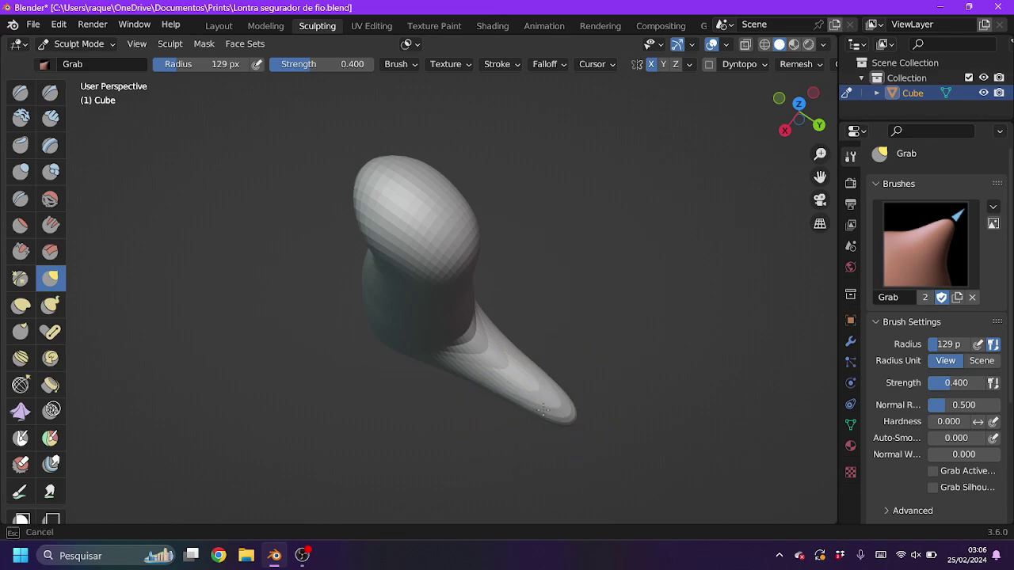
pyautogui.moveTo(544, 408); pyautogui.dragTo(566, 387, button='middle')
pyautogui.moveTo(393, 391); pyautogui.dragTo(407, 385, button='middle')
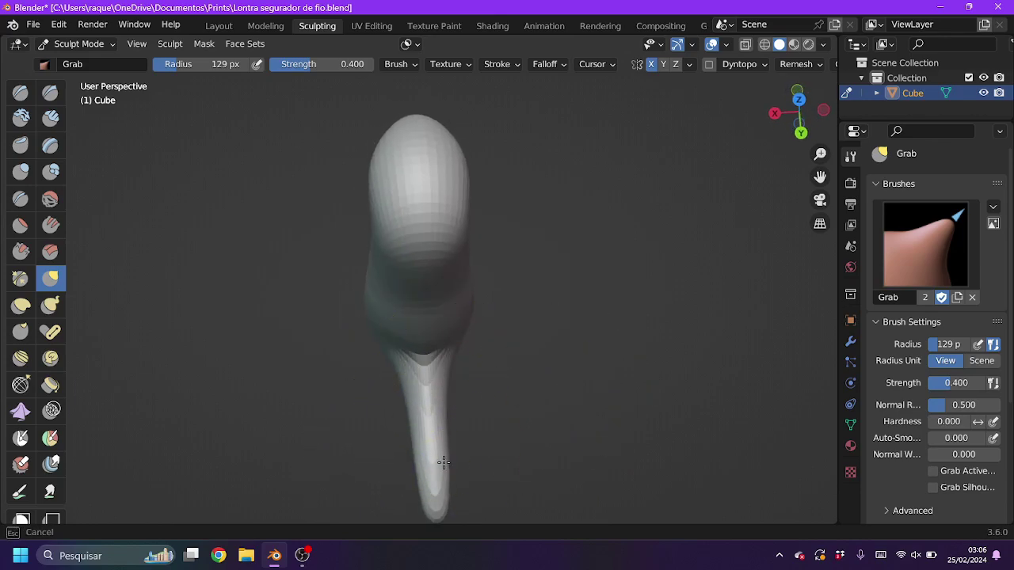
pyautogui.moveTo(441, 464)
pyautogui.mouseDown(button='middle')
pyautogui.moveTo(407, 498)
pyautogui.moveTo(474, 445)
pyautogui.moveTo(408, 479)
pyautogui.moveTo(509, 389)
pyautogui.mouseUp(button='middle')
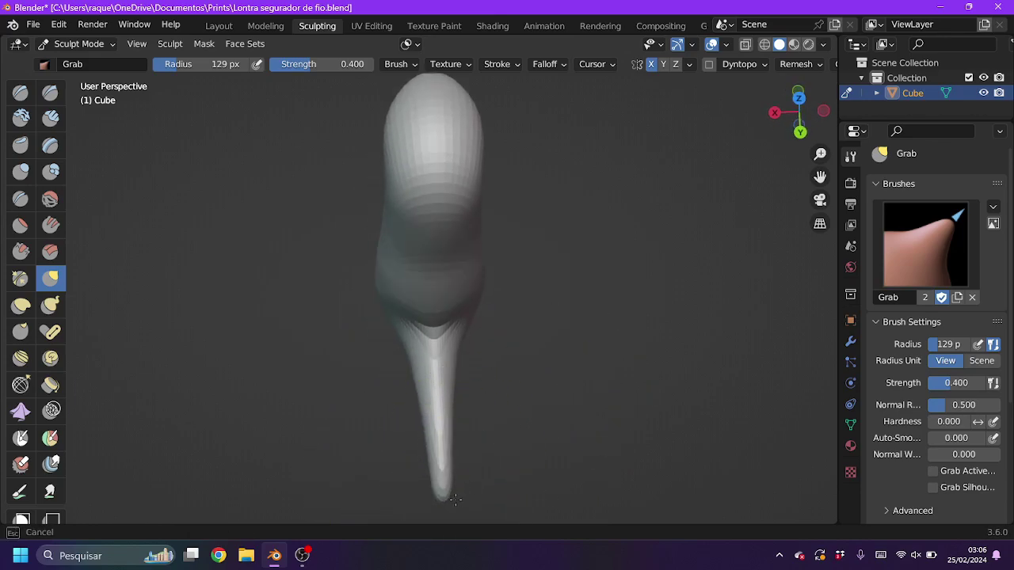
pyautogui.click(812, 109)
pyautogui.click(799, 110)
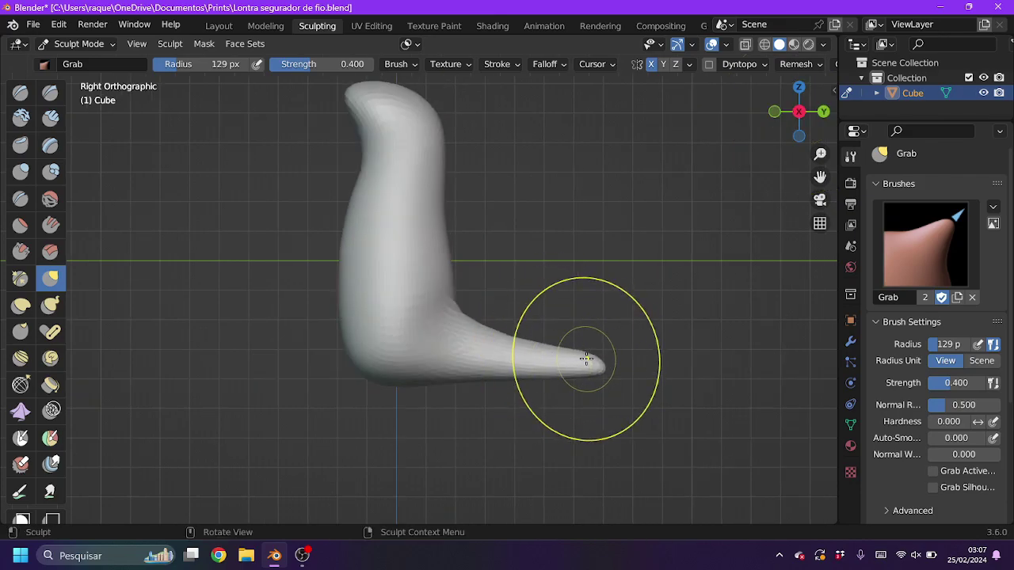
pyautogui.moveTo(583, 357); pyautogui.dragTo(595, 376)
pyautogui.moveTo(459, 309); pyautogui.dragTo(453, 351)
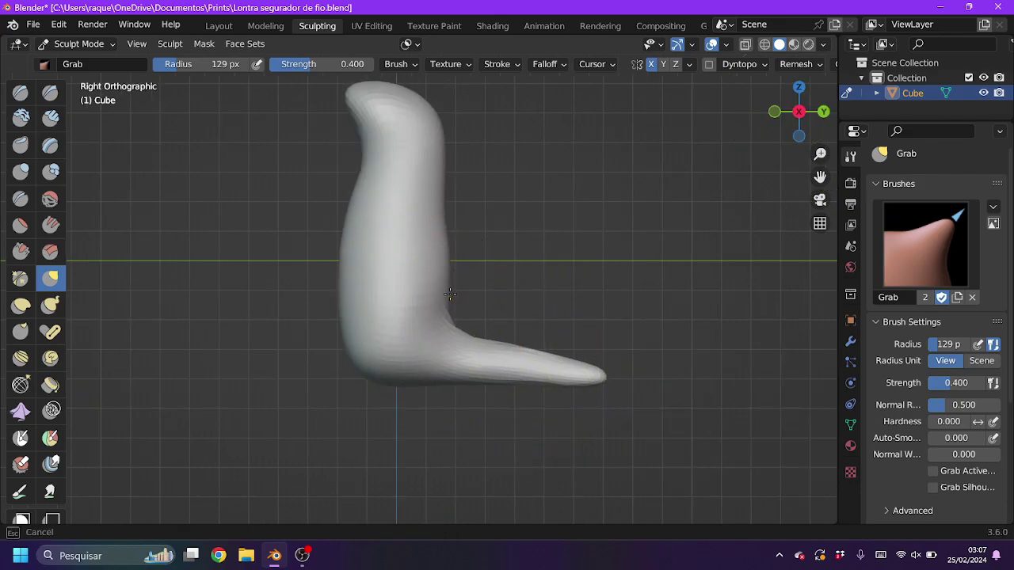
# Halve the brush radius to 64 px and pull out a foot at the lower left.
pyautogui.click(50, 306)
pyautogui.press('f')
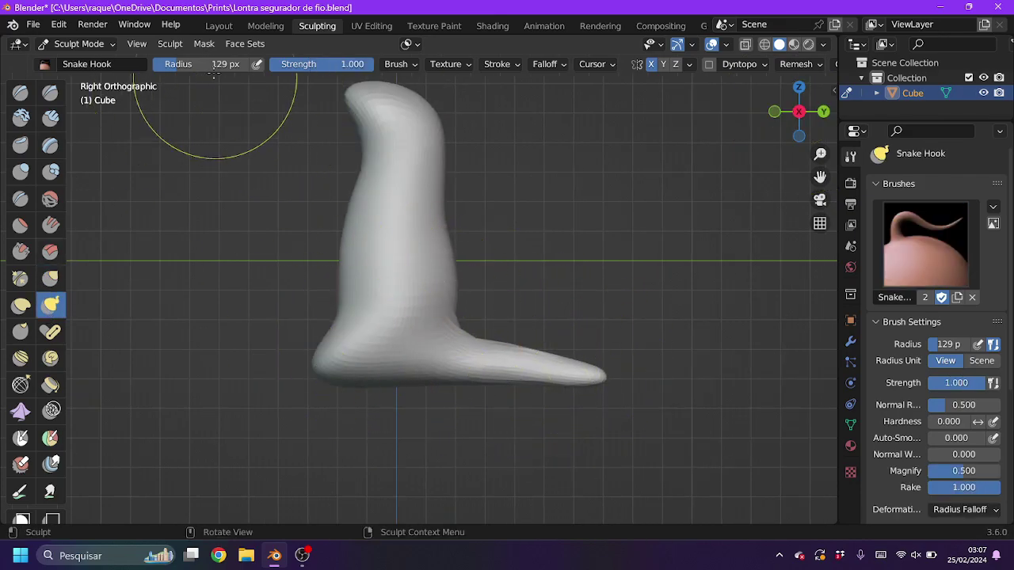
pyautogui.click(262, 95)
pyautogui.moveTo(394, 358); pyautogui.dragTo(308, 372)
pyautogui.moveTo(308, 372); pyautogui.dragTo(63, 214, button='middle')
# Pull out the second foot with Grab and nudge the right foot down and out.
pyautogui.click(50, 277)
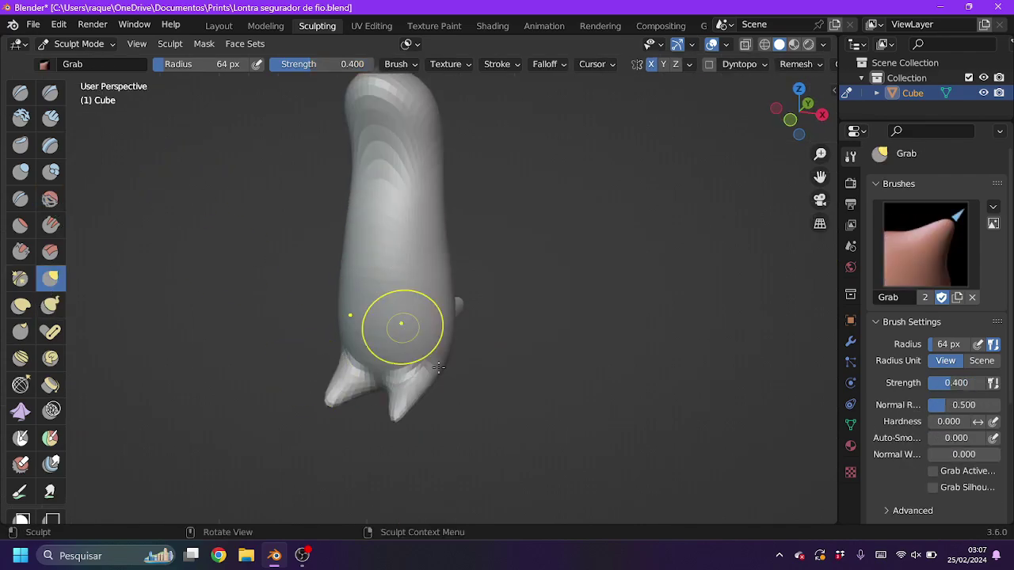
pyautogui.moveTo(401, 372); pyautogui.dragTo(432, 412)
pyautogui.moveTo(348, 373); pyautogui.dragTo(309, 384)
pyautogui.click(782, 127)
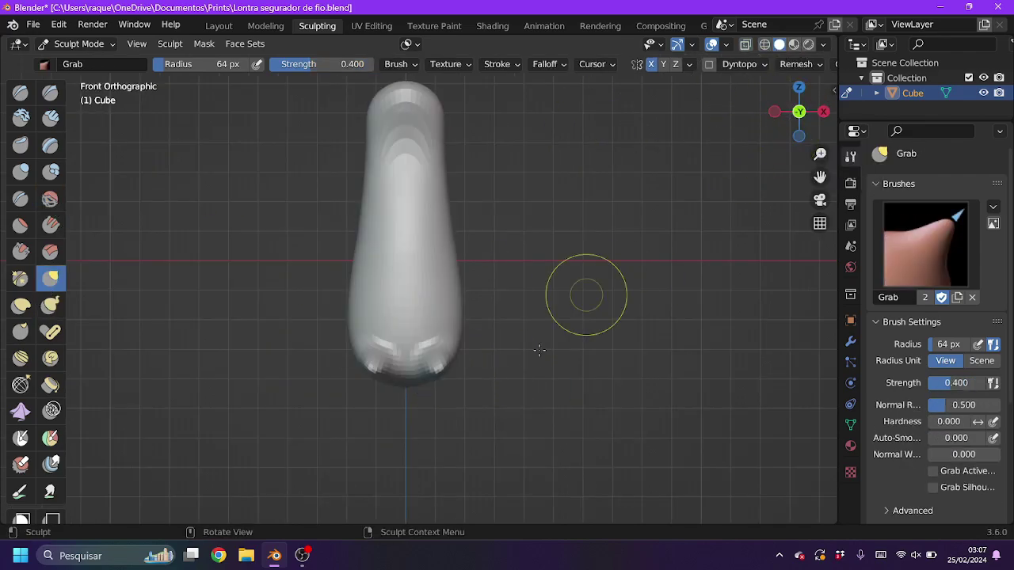
pyautogui.moveTo(451, 356); pyautogui.dragTo(502, 395)
# Even up both feet from the bottom orthographic view.
pyautogui.moveTo(502, 395)
pyautogui.mouseDown(button='middle')
pyautogui.moveTo(449, 417)
pyautogui.moveTo(792, 115)
pyautogui.mouseUp(button='middle')
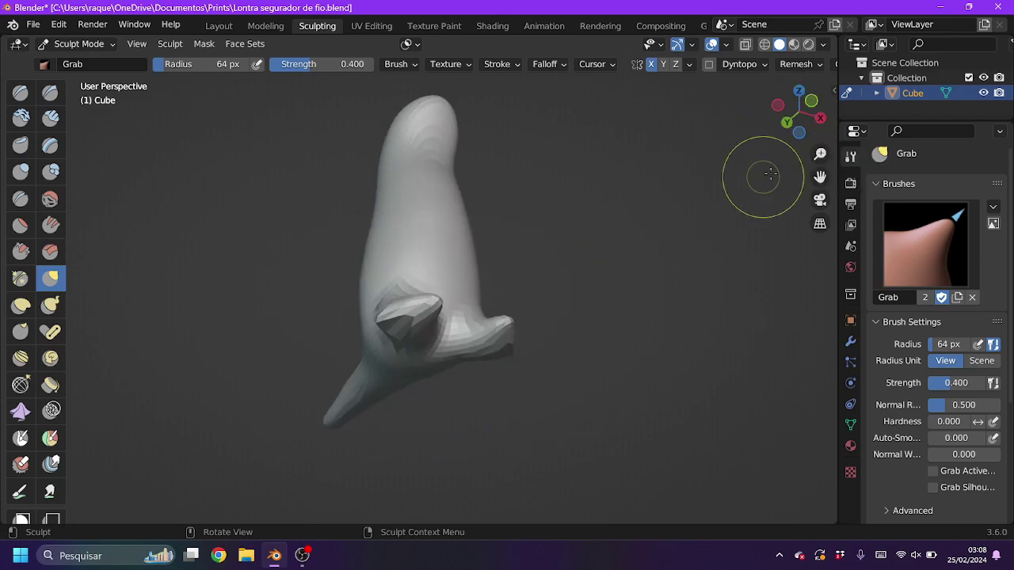
pyautogui.click(784, 131)
pyautogui.scroll(2, 465, 194)
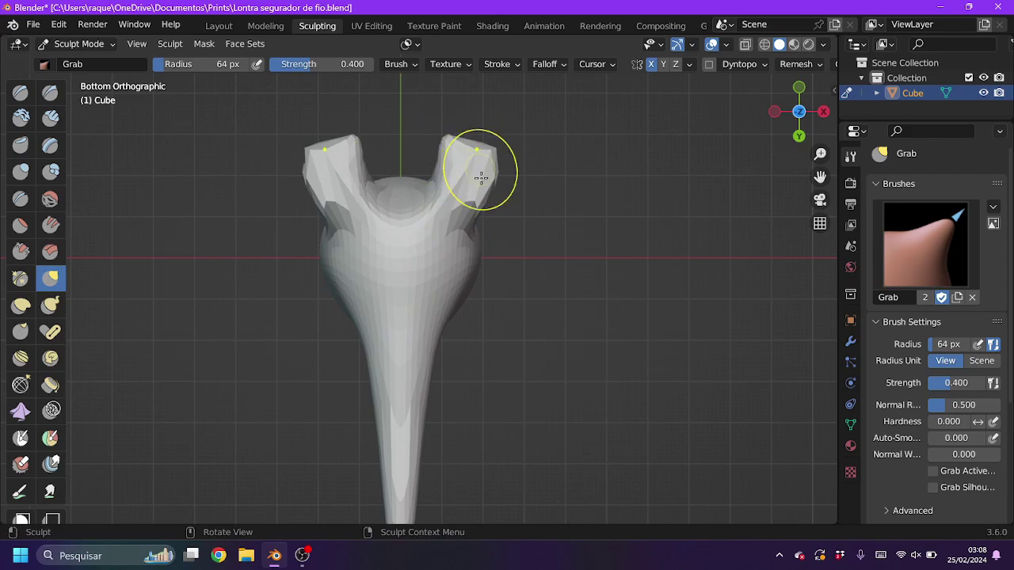
pyautogui.moveTo(492, 172)
pyautogui.mouseDown()
pyautogui.moveTo(478, 212)
pyautogui.moveTo(447, 225)
pyautogui.mouseUp()
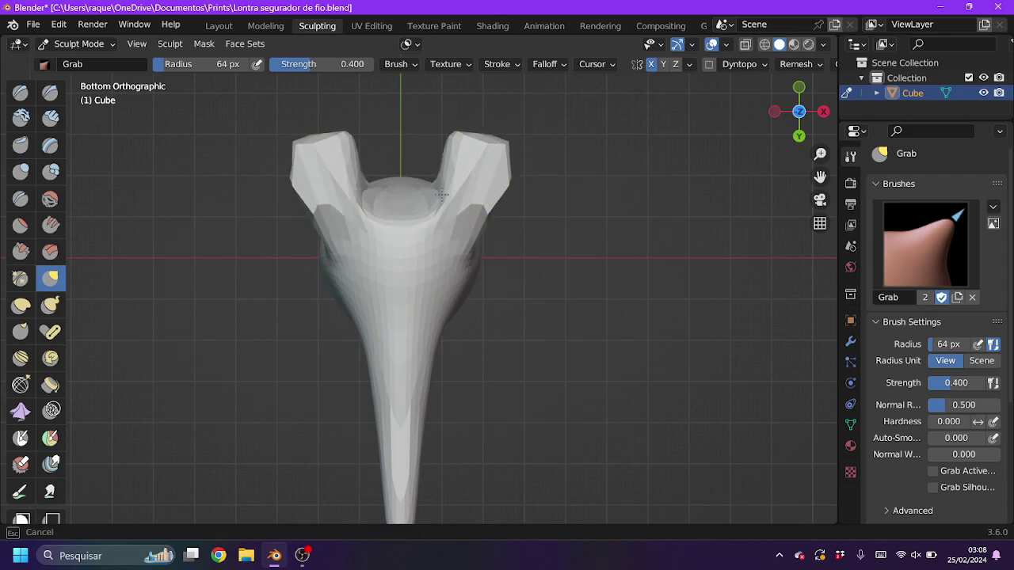
pyautogui.moveTo(442, 195); pyautogui.dragTo(449, 199, button='middle')
pyautogui.moveTo(421, 407)
pyautogui.mouseDown(button='middle')
pyautogui.moveTo(396, 397)
pyautogui.moveTo(413, 389)
pyautogui.moveTo(340, 406)
pyautogui.mouseUp(button='middle')
pyautogui.click(21, 92)
# Smooth the rough ankle area with the Smooth brush.
pyautogui.hotkey('shift', 's')
pyautogui.moveTo(399, 301); pyautogui.dragTo(464, 294)
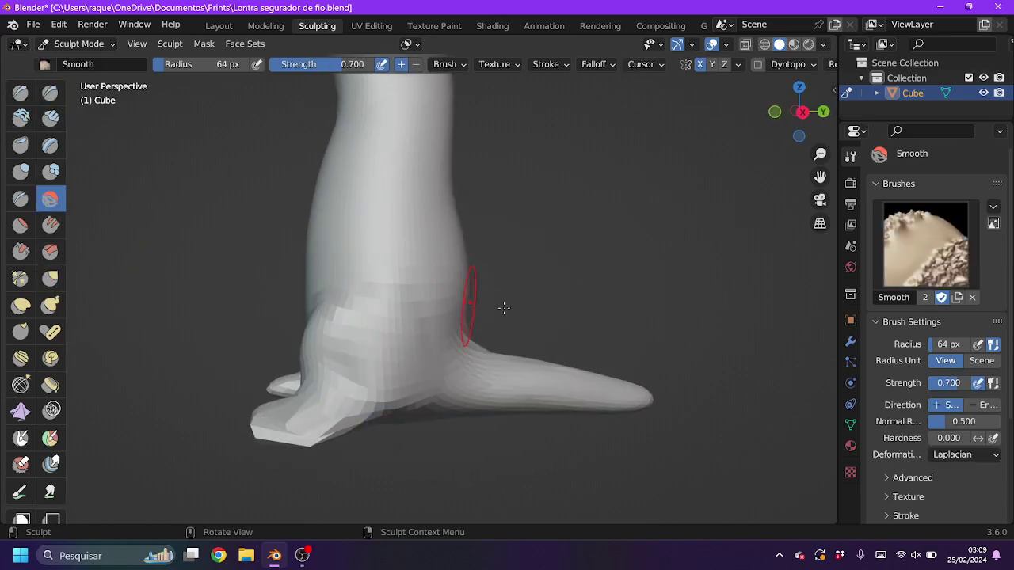
pyautogui.moveTo(465, 294); pyautogui.dragTo(385, 312, button='middle')
pyautogui.moveTo(372, 135)
pyautogui.mouseDown(button='middle')
pyautogui.moveTo(435, 395)
pyautogui.moveTo(587, 299)
pyautogui.mouseUp(button='middle')
# Briefly try the Draw and Grab brushes, then return to Smooth and inspect the otter.
pyautogui.press('x')
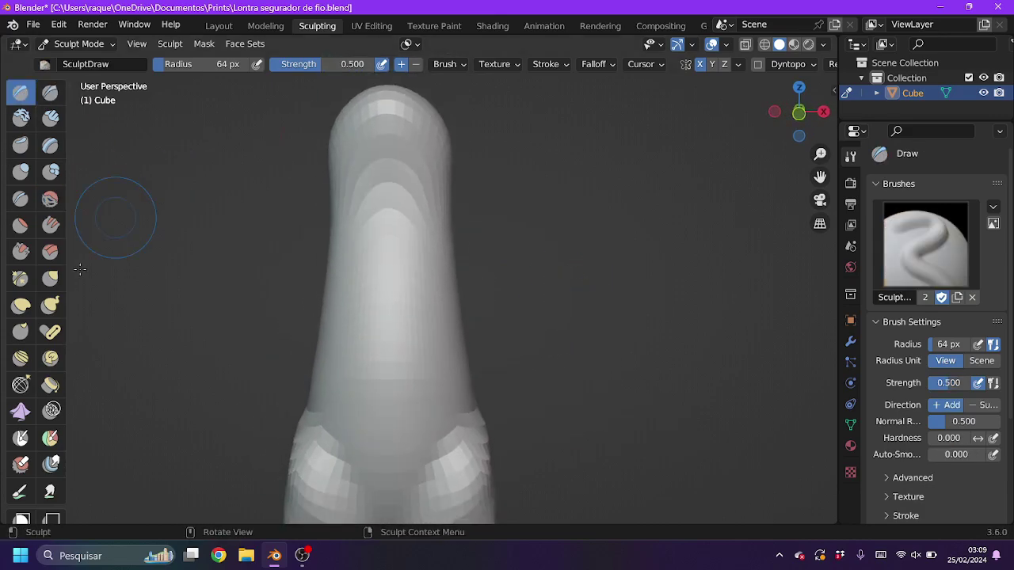
pyautogui.click(50, 279)
pyautogui.moveTo(486, 299); pyautogui.dragTo(607, 233, button='middle')
pyautogui.scroll(-3, 489, 302)
pyautogui.scroll(-2, 486, 298)
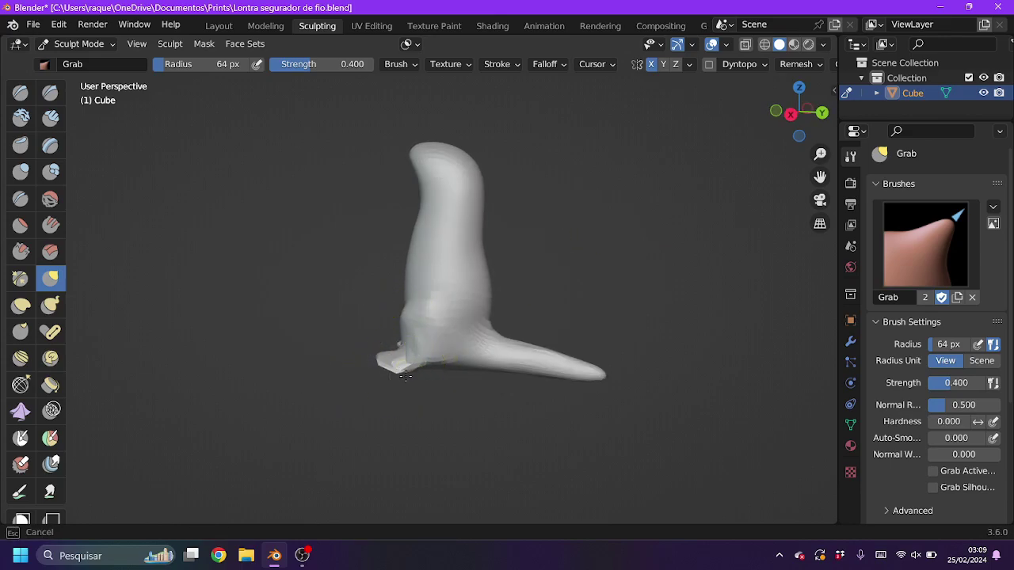
pyautogui.moveTo(431, 366)
pyautogui.mouseDown(button='middle')
pyautogui.moveTo(394, 350)
pyautogui.moveTo(492, 364)
pyautogui.moveTo(508, 324)
pyautogui.mouseUp(button='middle')
pyautogui.hotkey('shift', 's')
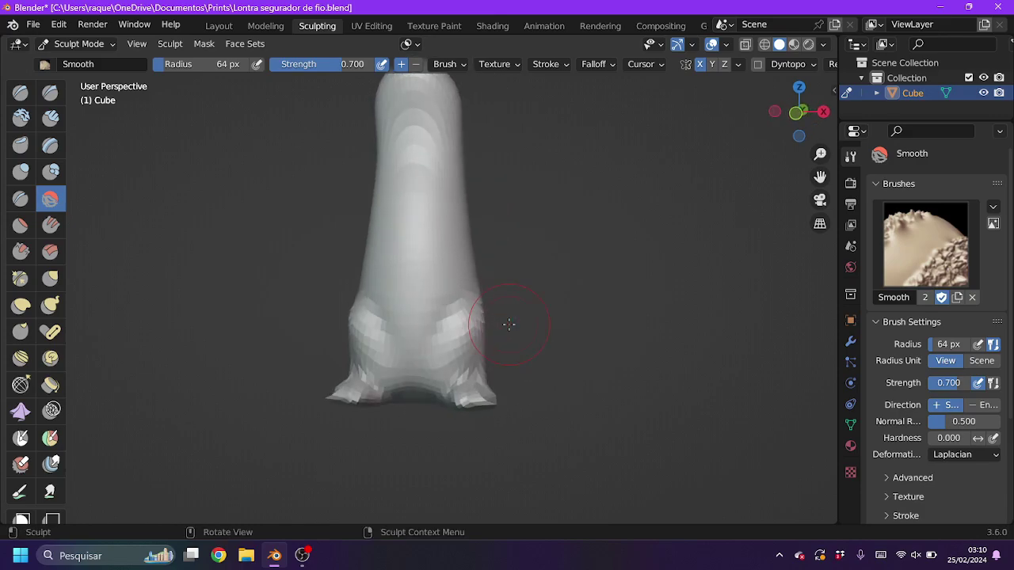
pyautogui.moveTo(440, 339); pyautogui.dragTo(561, 285, button='middle')
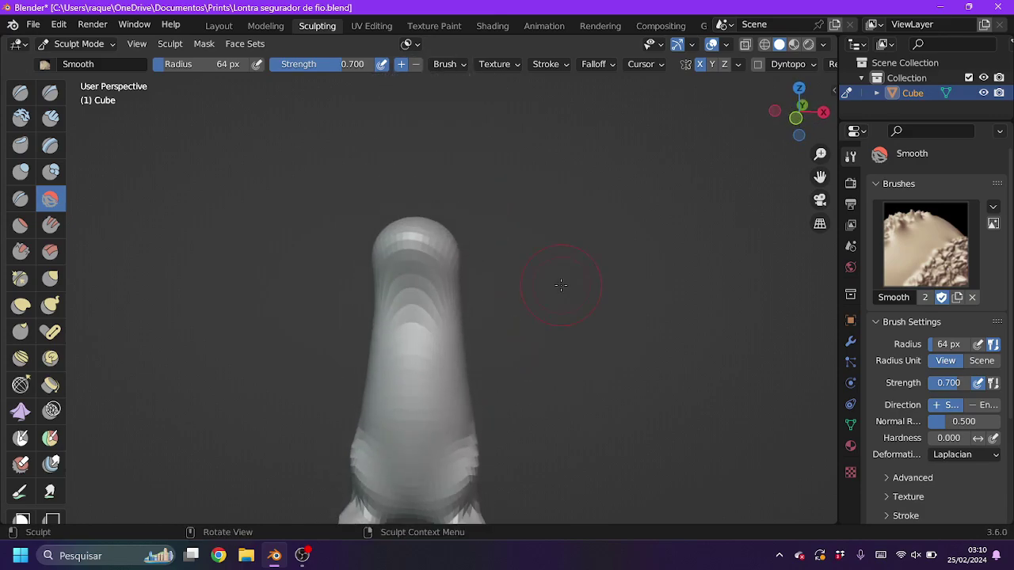
pyautogui.scroll(-4, 972, 390)
# Save the blend file and remesh the otter into an even surface.
pyautogui.click(32, 24)
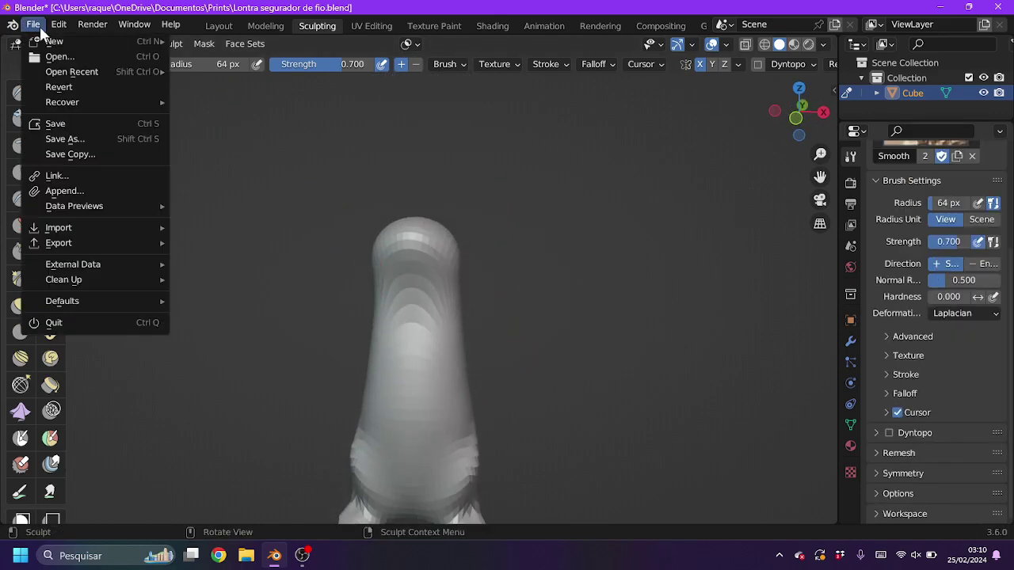
pyautogui.click(39, 125)
pyautogui.click(899, 452)
pyautogui.scroll(-4, 935, 446)
pyautogui.click(954, 446)
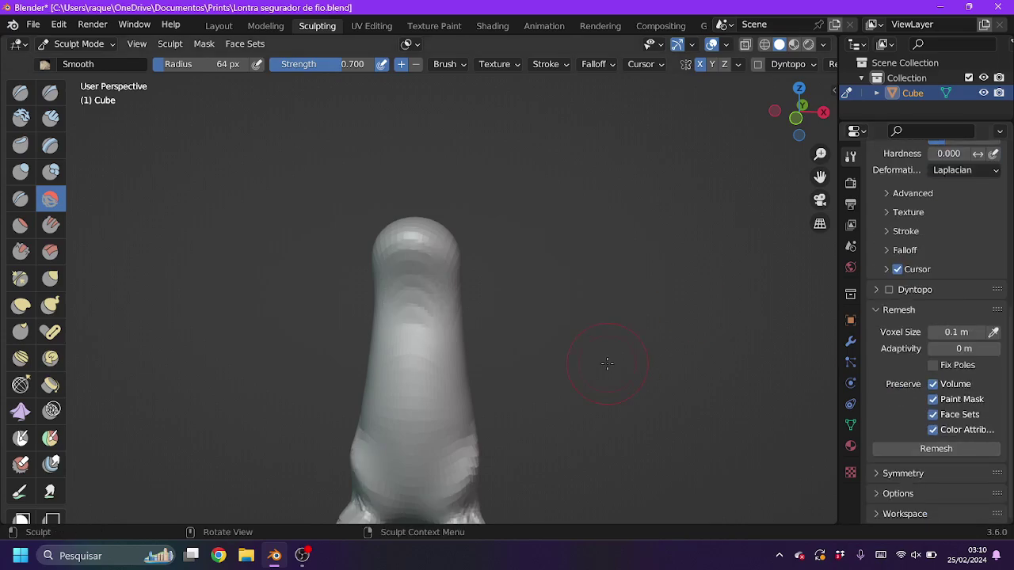
# With Grab in right orthographic view, bend the top of the head forward into a snout.
pyautogui.moveTo(606, 364); pyautogui.dragTo(709, 300, button='middle')
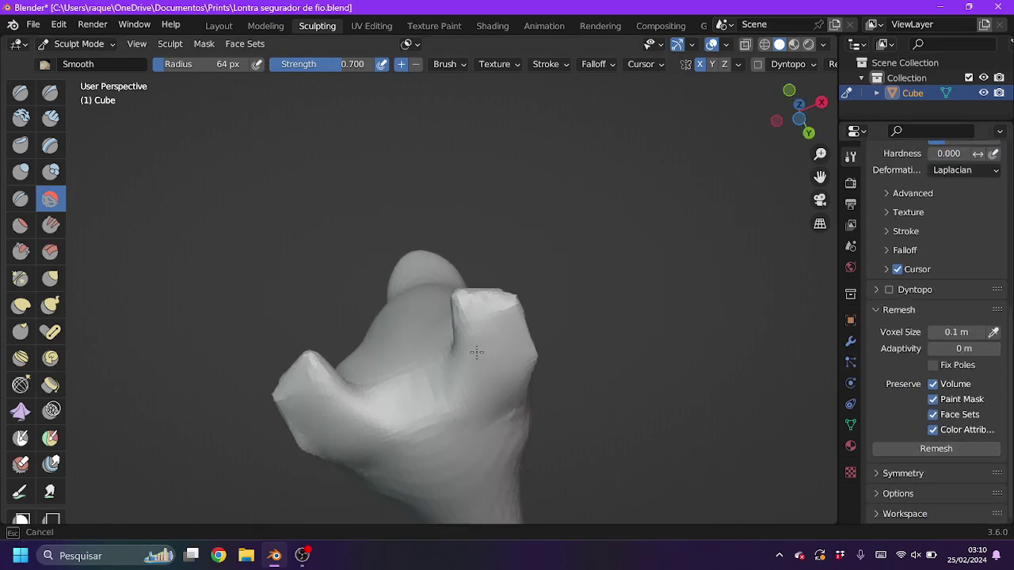
pyautogui.moveTo(476, 351); pyautogui.dragTo(451, 401, button='middle')
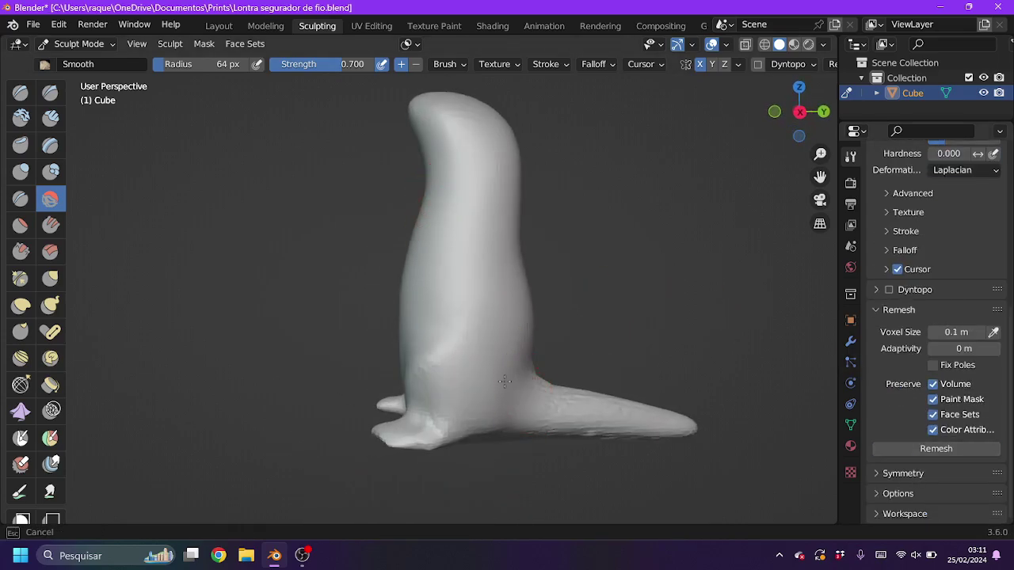
pyautogui.moveTo(400, 128); pyautogui.dragTo(310, 254, button='middle')
pyautogui.press('KP_3')
pyautogui.press('g')
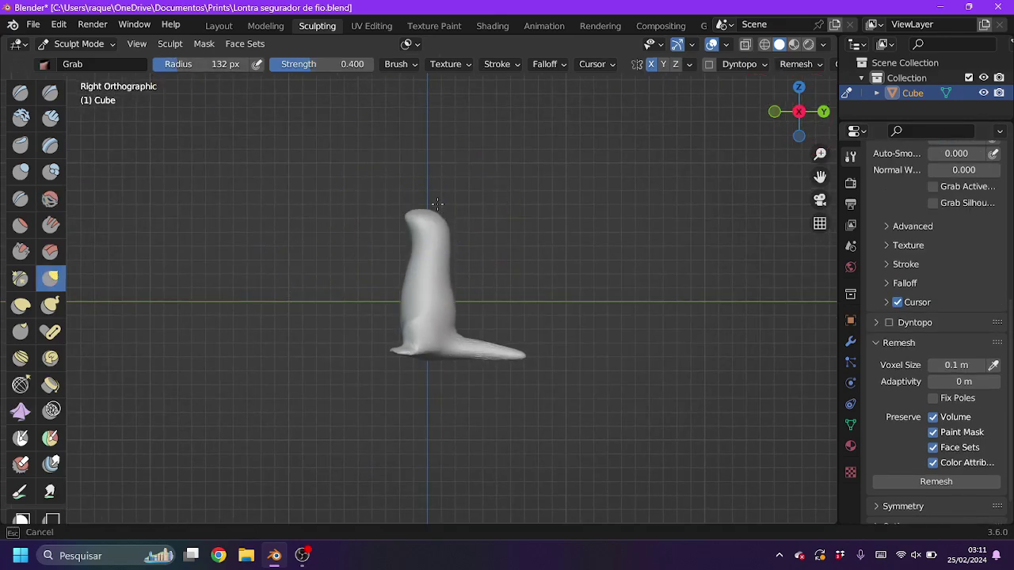
pyautogui.moveTo(435, 207)
pyautogui.keyDown('ctrl'); pyautogui.mouseDown(button='middle')
pyautogui.moveTo(486, 189)
pyautogui.moveTo(537, 193)
pyautogui.mouseUp(button='middle'); pyautogui.keyUp('ctrl')
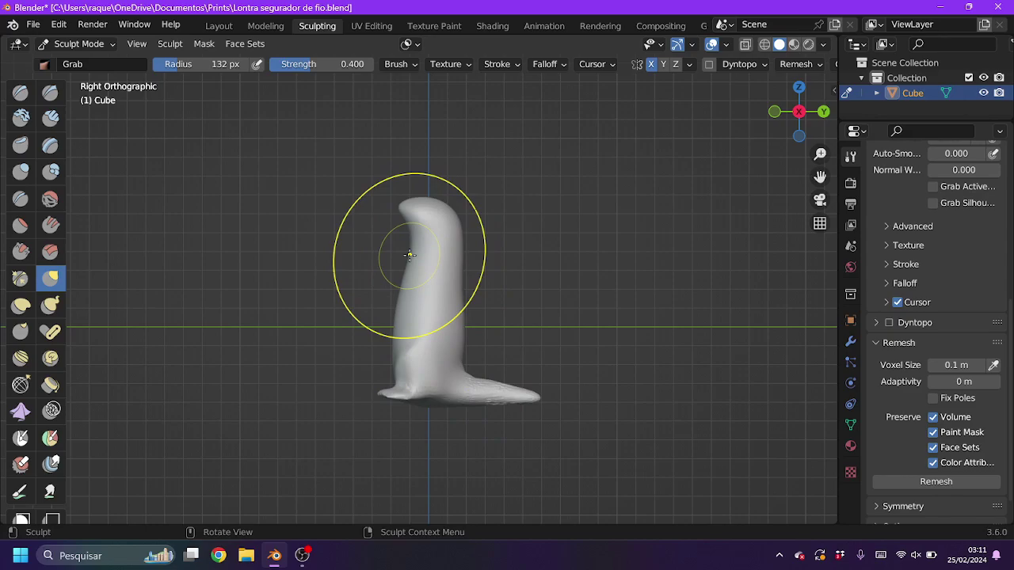
pyautogui.scroll(3, 440, 204)
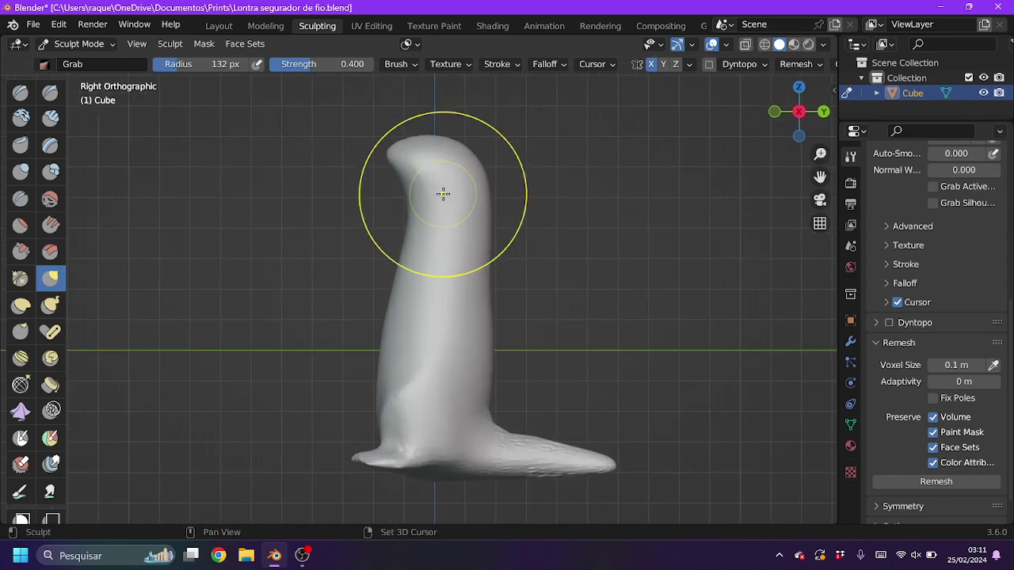
pyautogui.keyDown('shift'); pyautogui.moveTo(443, 192); pyautogui.dragTo(449, 256, button='middle'); pyautogui.keyUp('shift')
pyautogui.scroll(2, 392, 249)
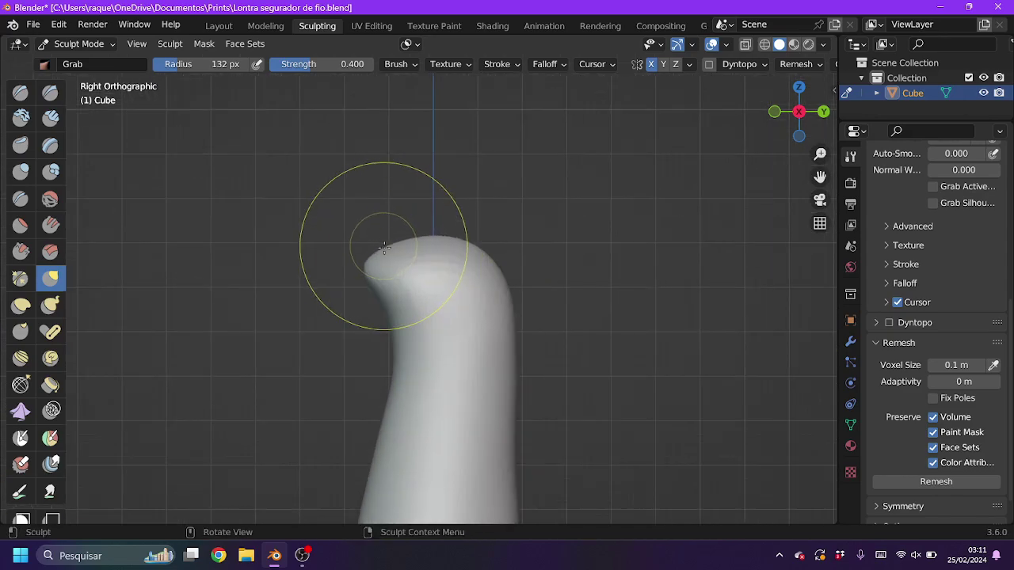
# Inspect the reshaped head from around and return to the right-side view with Draw selected.
pyautogui.moveTo(366, 241)
pyautogui.mouseDown(button='middle')
pyautogui.moveTo(465, 232)
pyautogui.moveTo(418, 254)
pyautogui.mouseUp(button='middle')
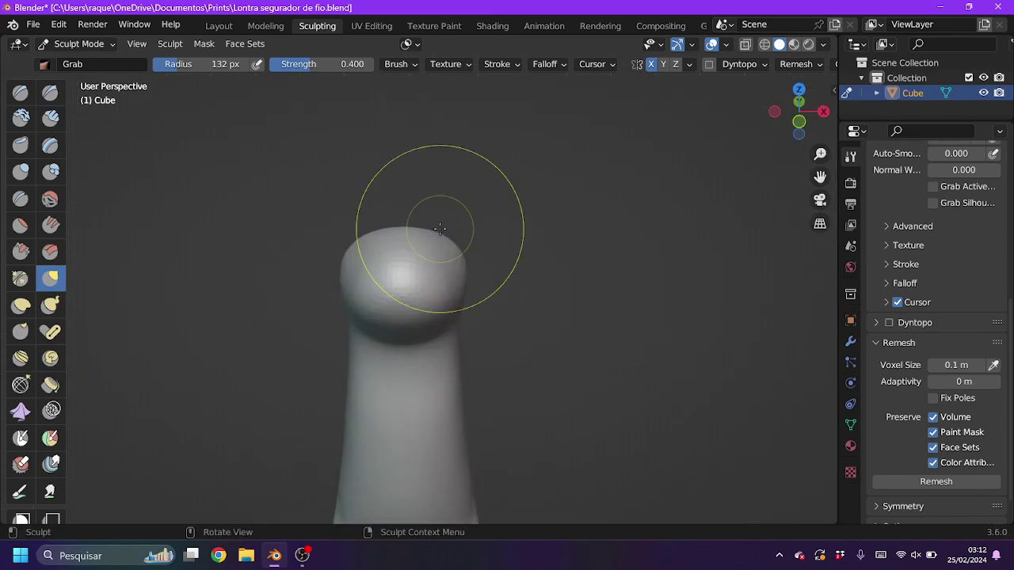
pyautogui.moveTo(443, 242)
pyautogui.mouseDown(button='middle')
pyautogui.moveTo(414, 265)
pyautogui.moveTo(389, 225)
pyautogui.mouseUp(button='middle')
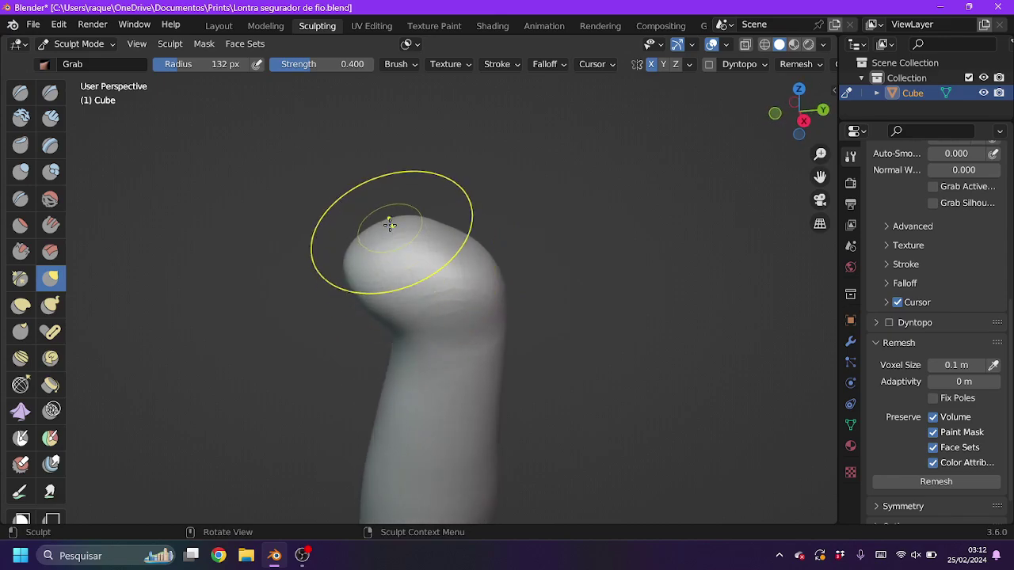
pyautogui.moveTo(349, 296); pyautogui.dragTo(343, 321, button='middle')
pyautogui.press('KP_3')
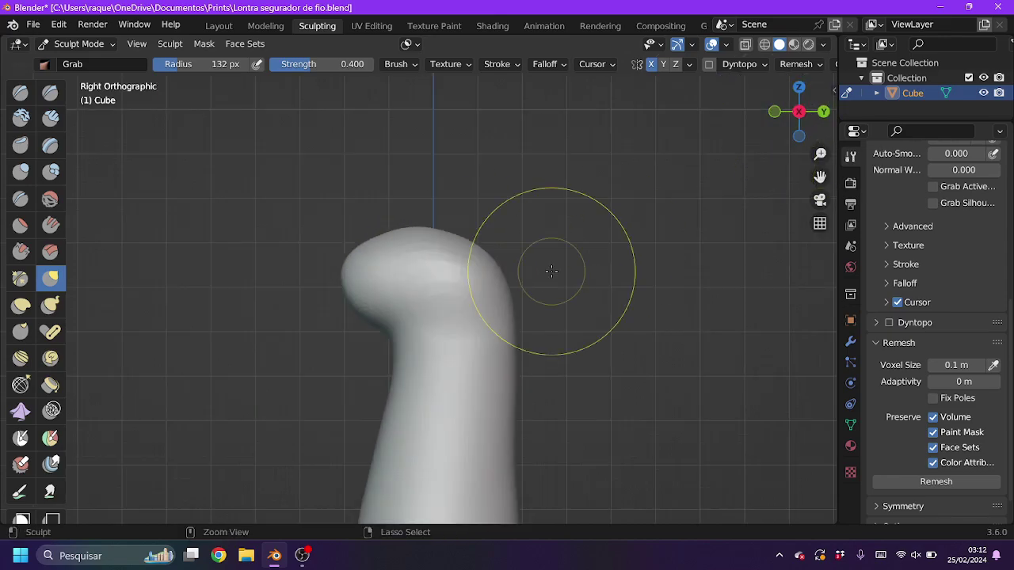
pyautogui.scroll(2, 288, 234)
pyautogui.click(21, 93)
pyautogui.moveTo(364, 261); pyautogui.dragTo(444, 199, button='middle')
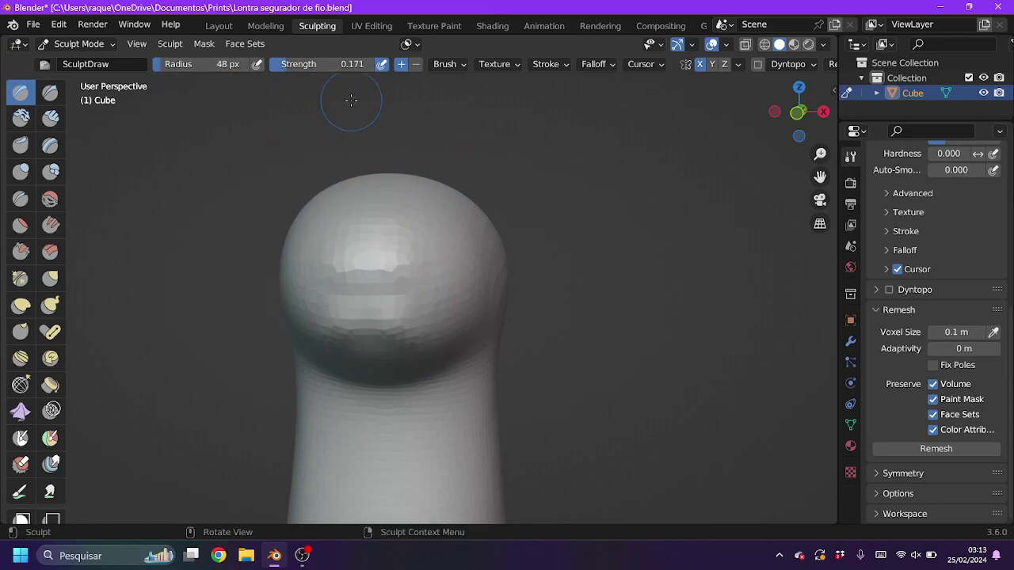
# Carve a horizontal mouth line across the otter's face.
pyautogui.moveTo(349, 305)
pyautogui.mouseDown()
pyautogui.moveTo(420, 306)
pyautogui.moveTo(376, 302)
pyautogui.mouseUp()
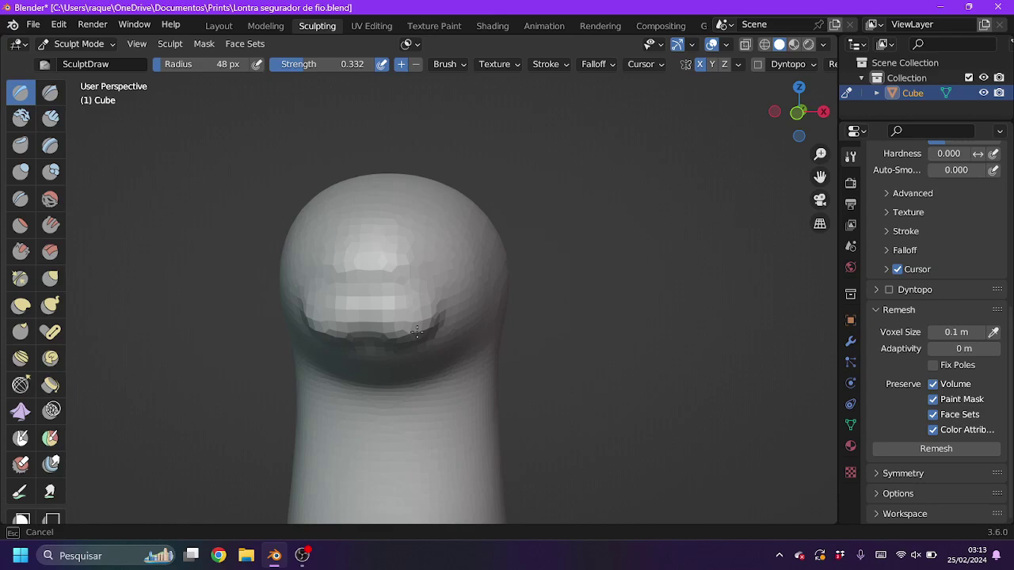
pyautogui.moveTo(416, 331)
pyautogui.mouseDown()
pyautogui.moveTo(391, 290)
pyautogui.moveTo(380, 339)
pyautogui.mouseUp()
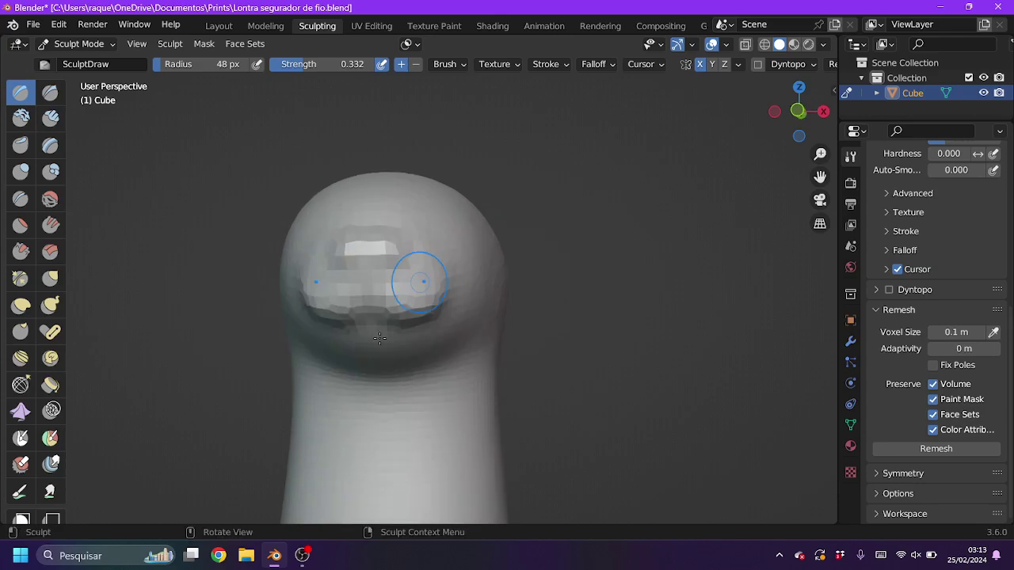
pyautogui.moveTo(506, 287); pyautogui.dragTo(314, 186, button='middle')
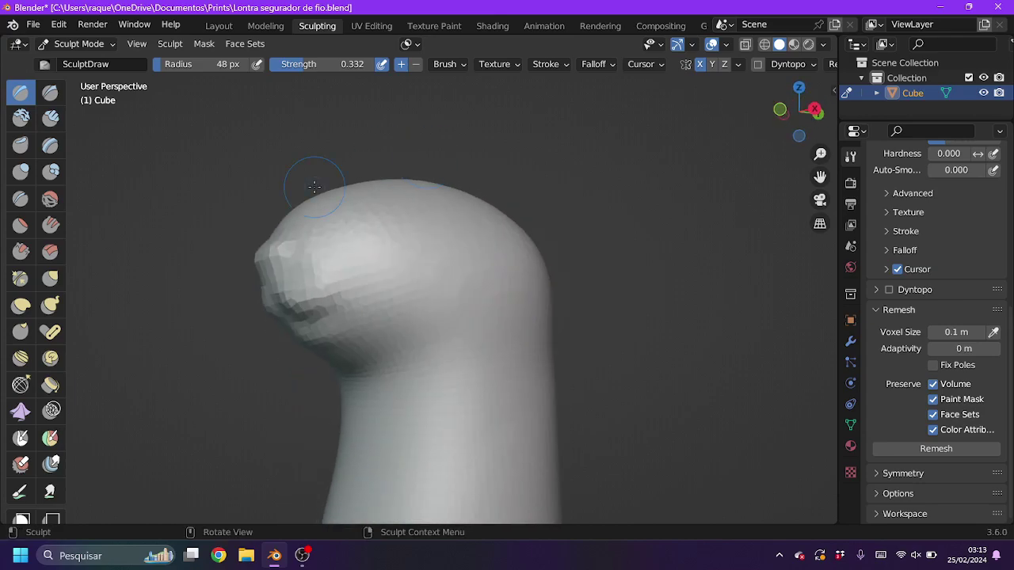
# Set the Grab brush to 106 px and pull the snout up and forward, undoing part.
pyautogui.click(50, 277)
pyautogui.moveTo(198, 103); pyautogui.dragTo(244, 83, button='middle')
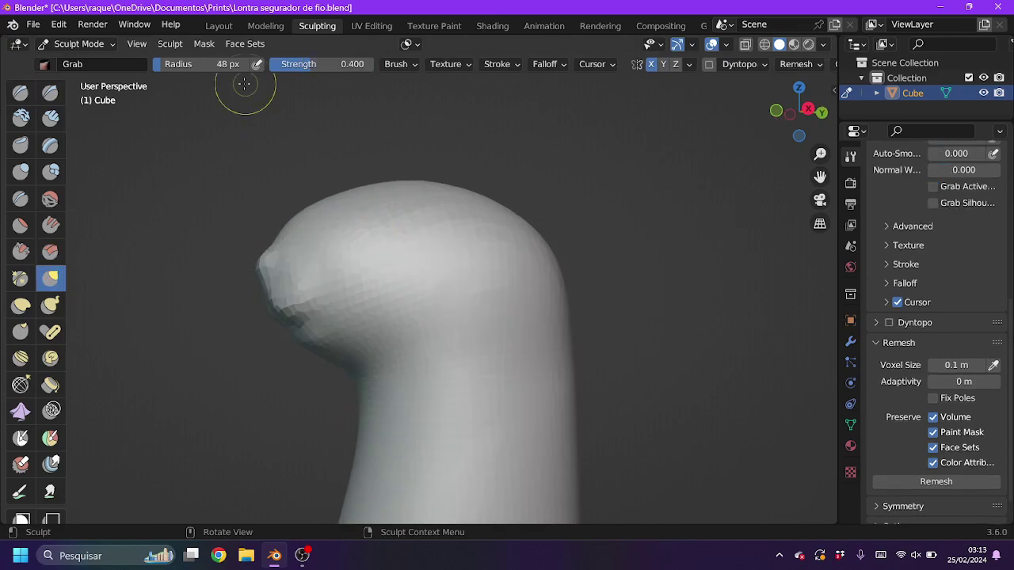
pyautogui.press('f')
pyautogui.click(314, 245)
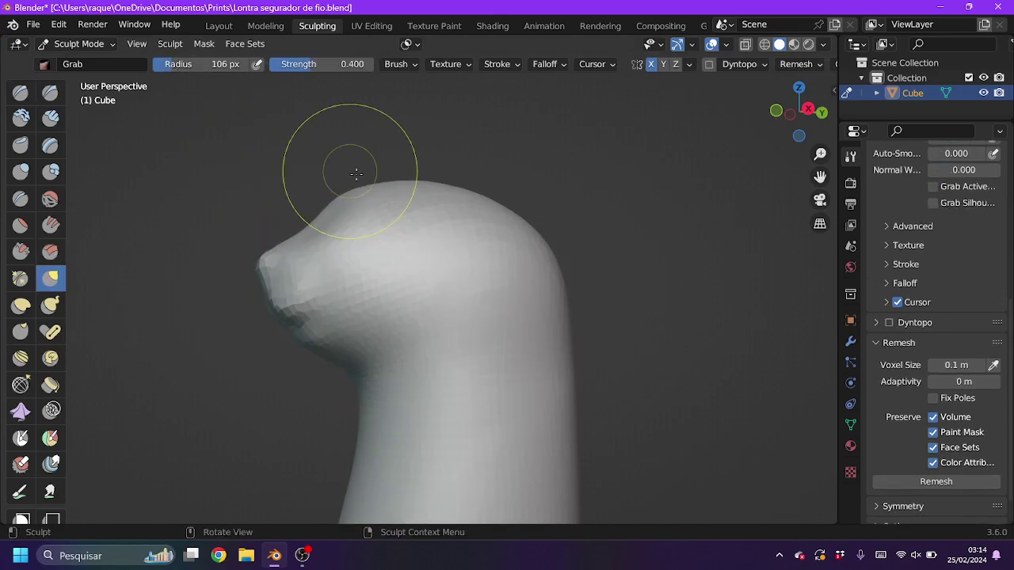
pyautogui.press('KP_3')
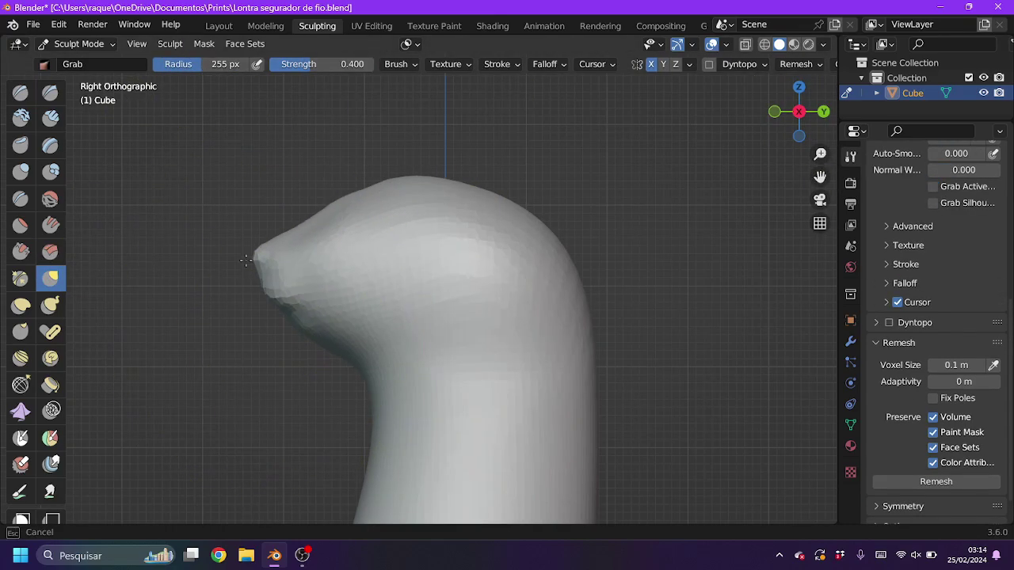
pyautogui.moveTo(274, 277)
pyautogui.mouseDown()
pyautogui.moveTo(294, 317)
pyautogui.moveTo(277, 217)
pyautogui.mouseUp()
pyautogui.hotkey('ctrl', 'z')
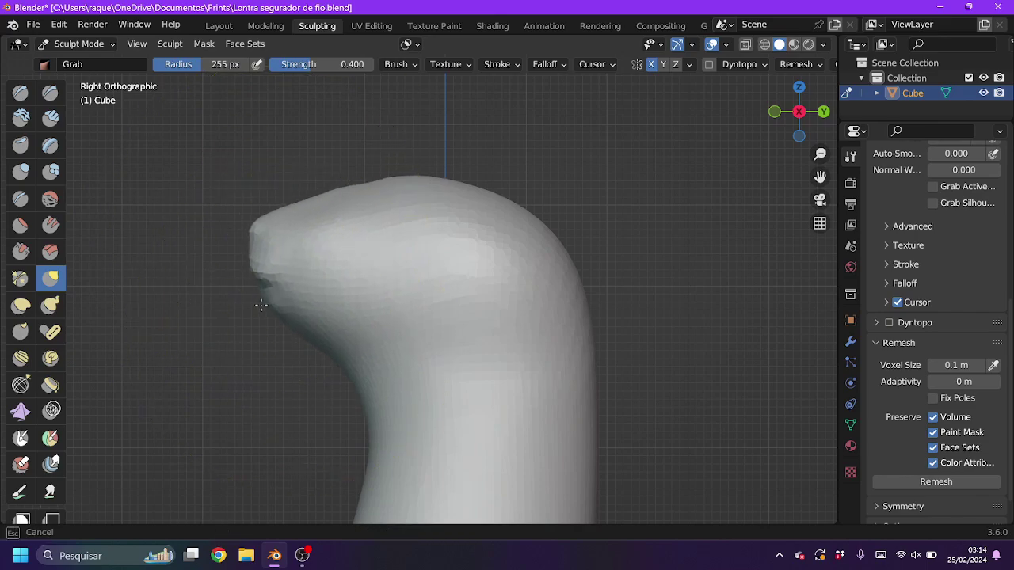
# Pick the Crease brush and shrink its radius for fine detail around the snout.
pyautogui.click(21, 199)
pyautogui.click(206, 63)
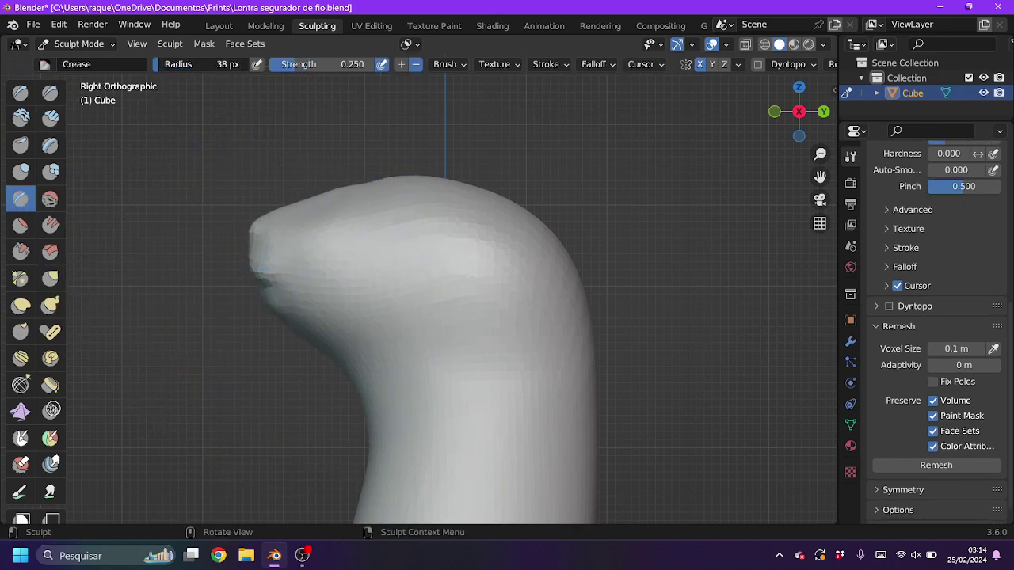
pyautogui.moveTo(444, 317); pyautogui.dragTo(319, 180, button='middle')
pyautogui.scroll(3, 320, 181)
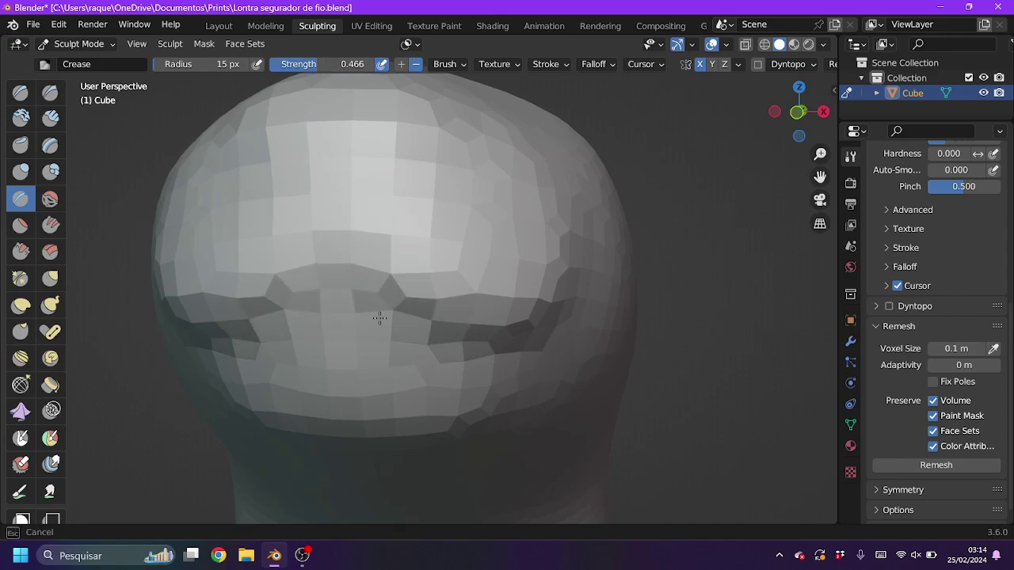
pyautogui.moveTo(411, 318); pyautogui.dragTo(440, 327, button='middle')
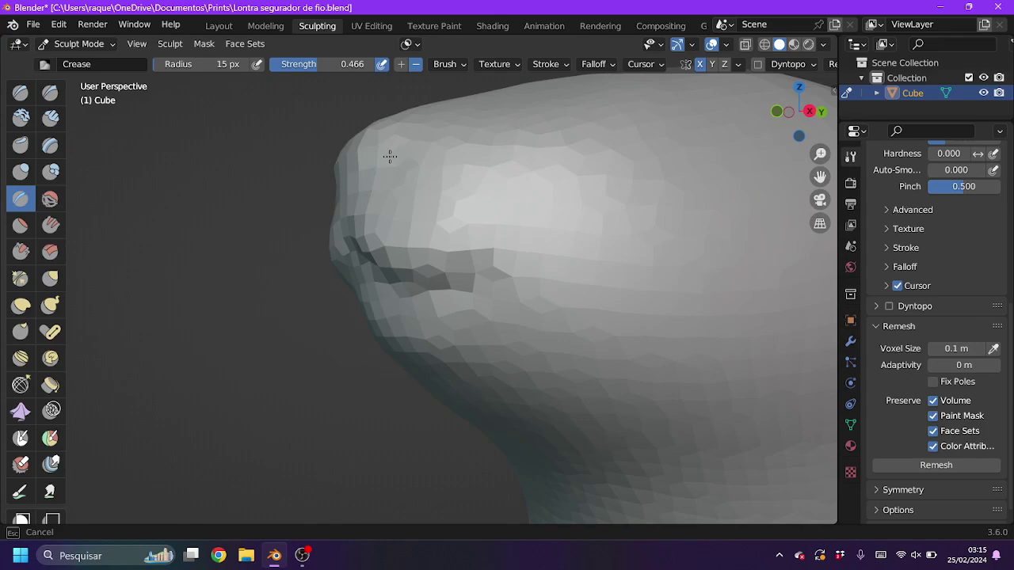
pyautogui.moveTo(344, 186); pyautogui.dragTo(541, 302, button='middle')
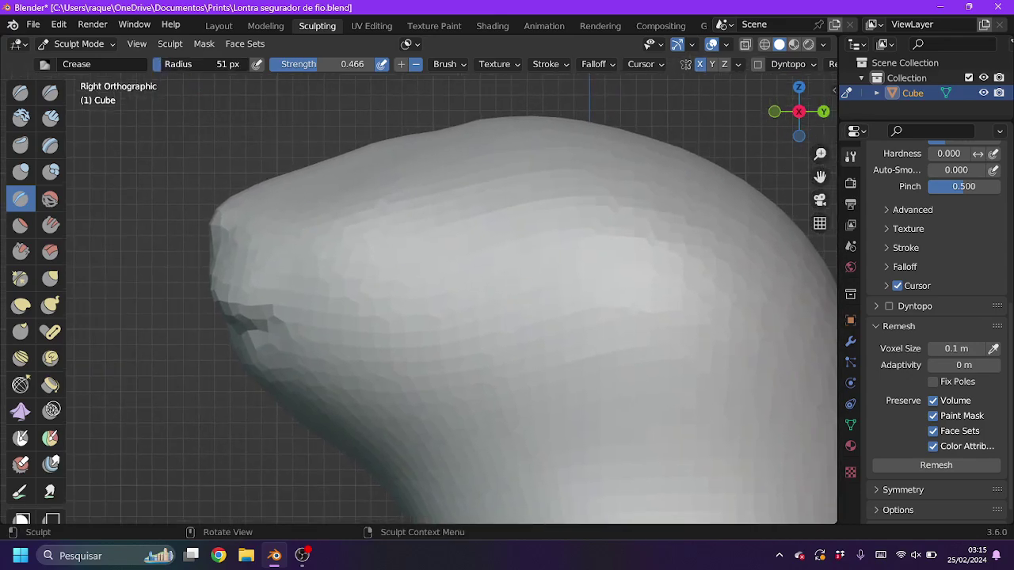
# Raise a bump on the otter's head with the Draw brush in Add mode.
pyautogui.click(14, 100)
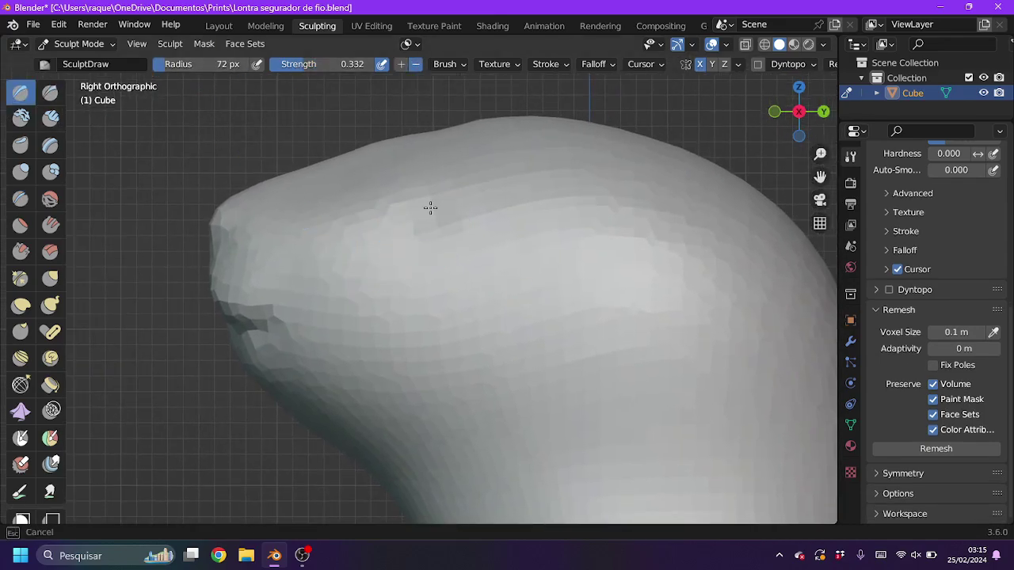
pyautogui.moveTo(405, 210); pyautogui.dragTo(525, 357, button='middle')
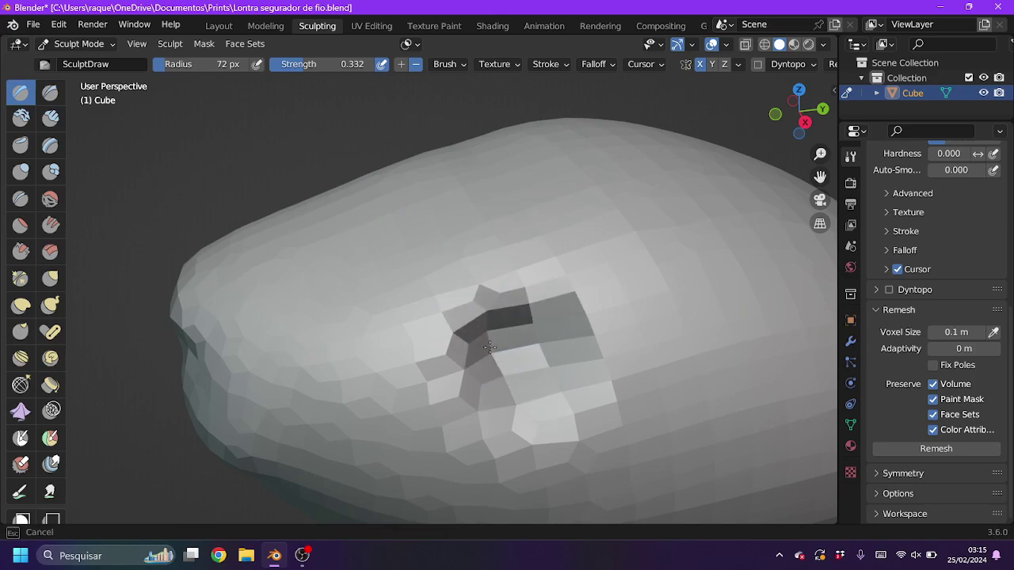
pyautogui.click(401, 64)
pyautogui.moveTo(589, 169); pyautogui.dragTo(584, 244, button='middle')
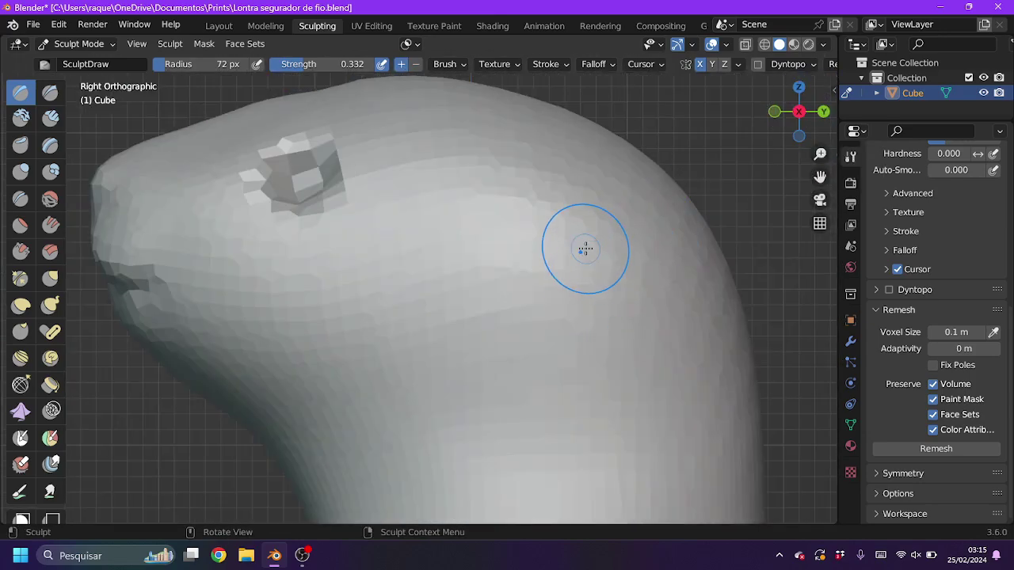
pyautogui.moveTo(583, 245); pyautogui.dragTo(602, 241)
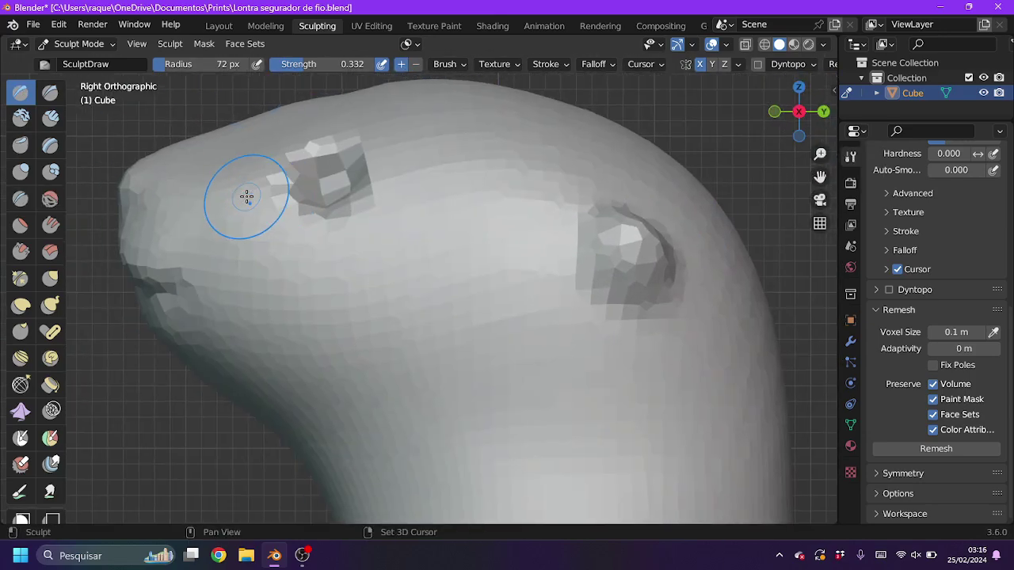
# In the Layout workspace, add a 1 m UV sphere with 32 segments and 16 rings.
pyautogui.click(219, 25)
pyautogui.moveTo(317, 198); pyautogui.dragTo(343, 251, button='middle')
pyautogui.scroll(3, 344, 251)
pyautogui.click(201, 43)
# Add a UV sphere to the scene for the otter's eye.
pyautogui.click(357, 127)
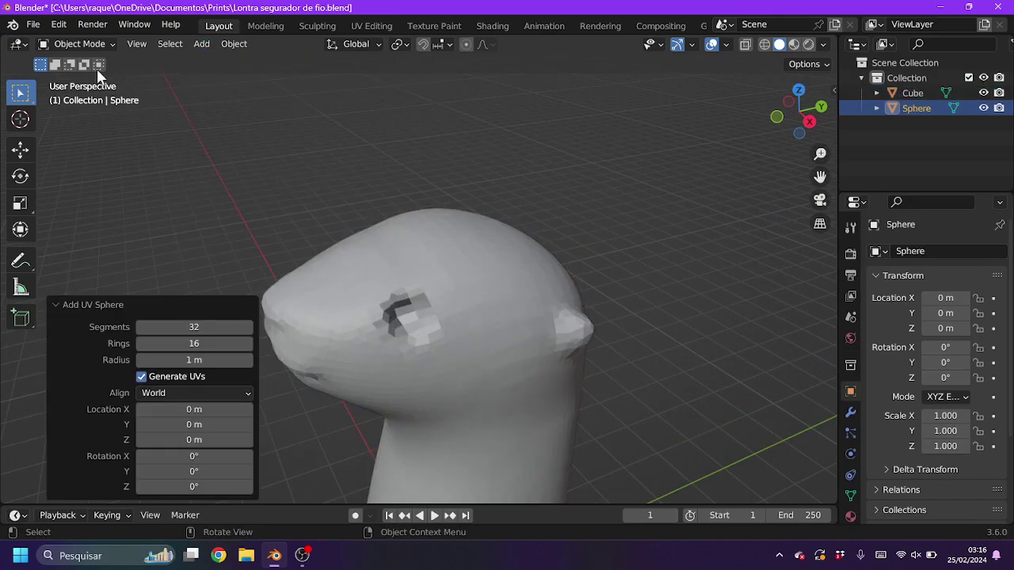
pyautogui.click(83, 93)
pyautogui.click(79, 43)
pyautogui.click(101, 79)
# In Edit Mode, move the sphere up onto the otter's head.
pyautogui.press('KP_1')
pyautogui.press('g')
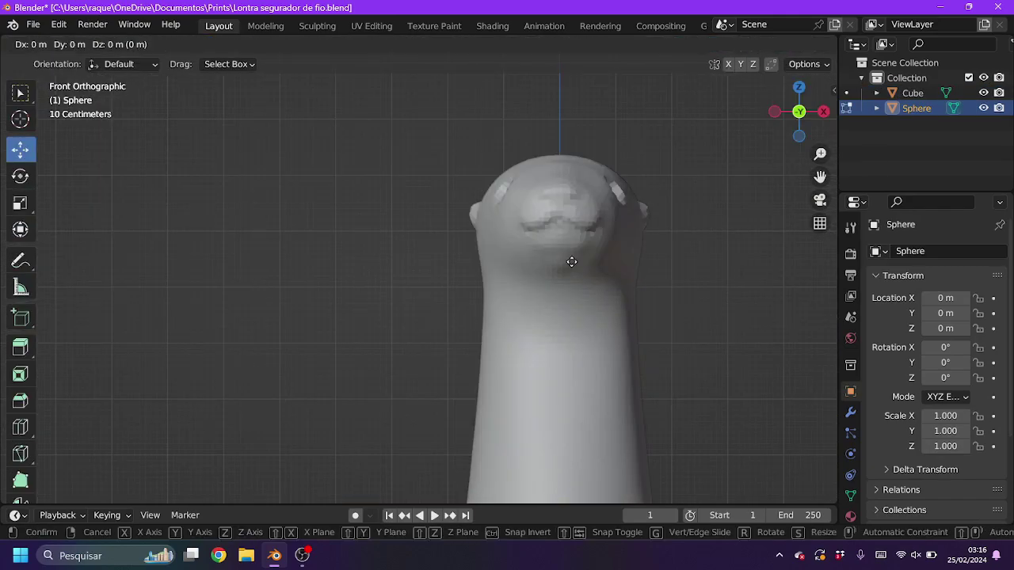
pyautogui.click(696, 278)
pyautogui.moveTo(696, 279); pyautogui.dragTo(602, 317, button='middle')
pyautogui.press('g')
pyautogui.click(607, 408)
# Shrink the sphere to 0.564, push it into the eye socket, then rescale to 0.921.
pyautogui.press('s')
pyautogui.click(581, 362)
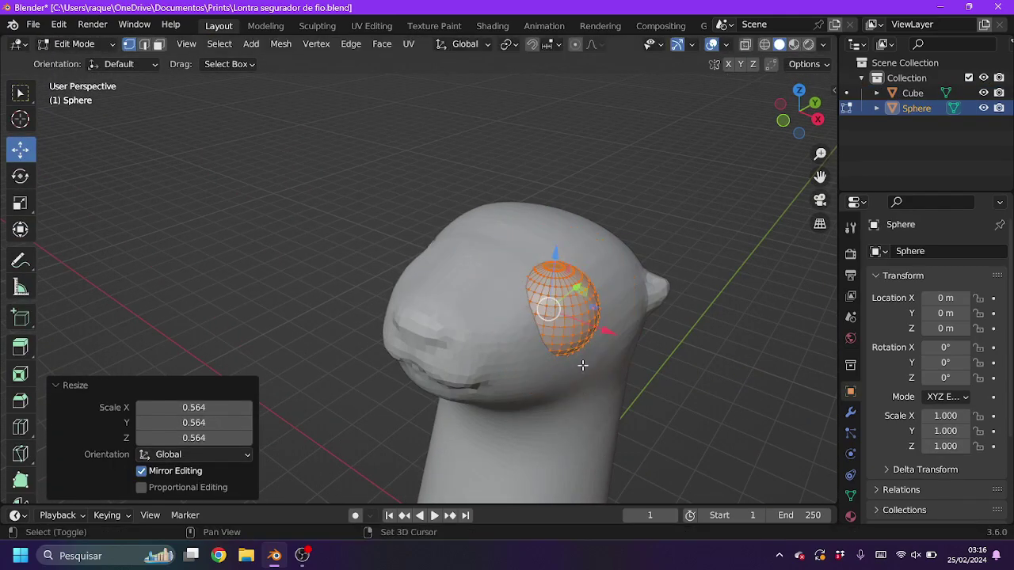
pyautogui.scroll(3, 582, 365)
pyautogui.moveTo(583, 366); pyautogui.dragTo(444, 301, button='middle')
pyautogui.moveTo(476, 294)
pyautogui.mouseDown()
pyautogui.moveTo(412, 269)
pyautogui.moveTo(374, 229)
pyautogui.moveTo(410, 258)
pyautogui.moveTo(640, 274)
pyautogui.mouseUp()
pyautogui.press('s')
pyautogui.click(623, 282)
pyautogui.scroll(-4, 622, 283)
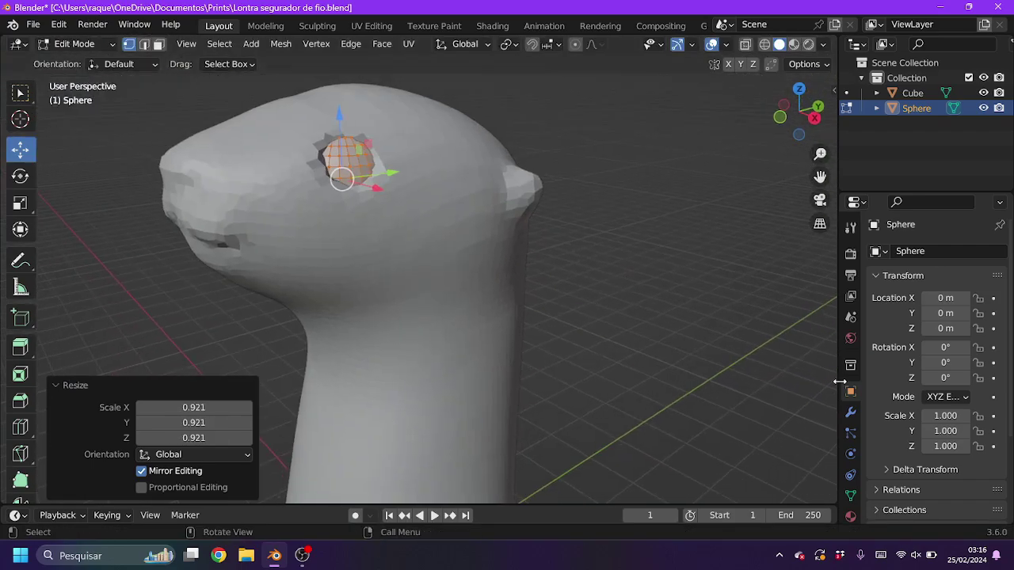
# Add a Mirror modifier so the eyeball is duplicated on the other side.
pyautogui.click(850, 412)
pyautogui.click(898, 250)
pyautogui.click(689, 423)
# Return to Object Mode, select the otter body, and resume sculpting with the Grab brush.
pyautogui.click(79, 44)
pyautogui.click(75, 57)
pyautogui.moveTo(338, 276); pyautogui.dragTo(395, 243, button='middle')
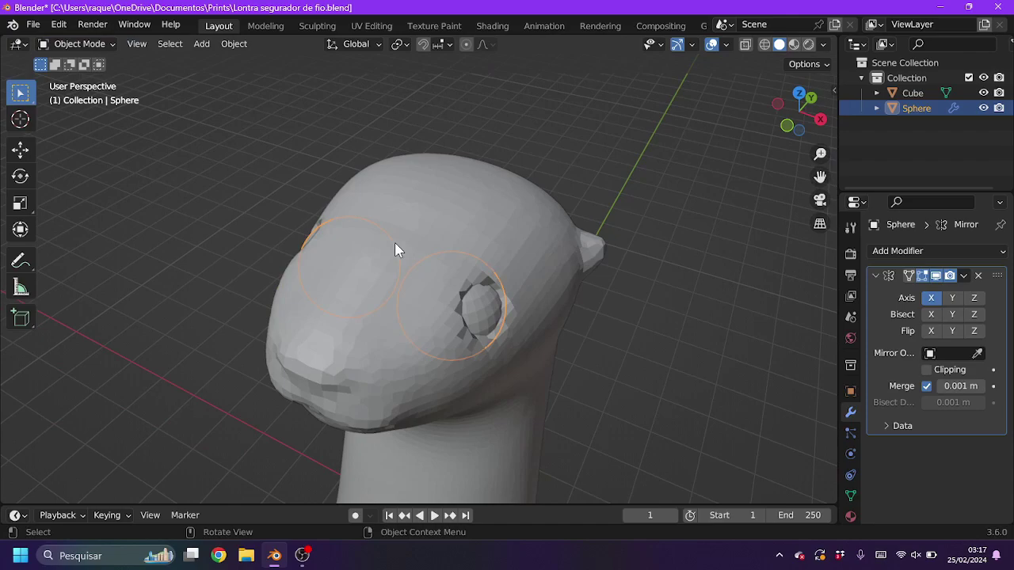
pyautogui.click(395, 243)
pyautogui.click(317, 25)
pyautogui.press('g')
pyautogui.scroll(-3, 313, 290)
pyautogui.scroll(-3, 321, 252)
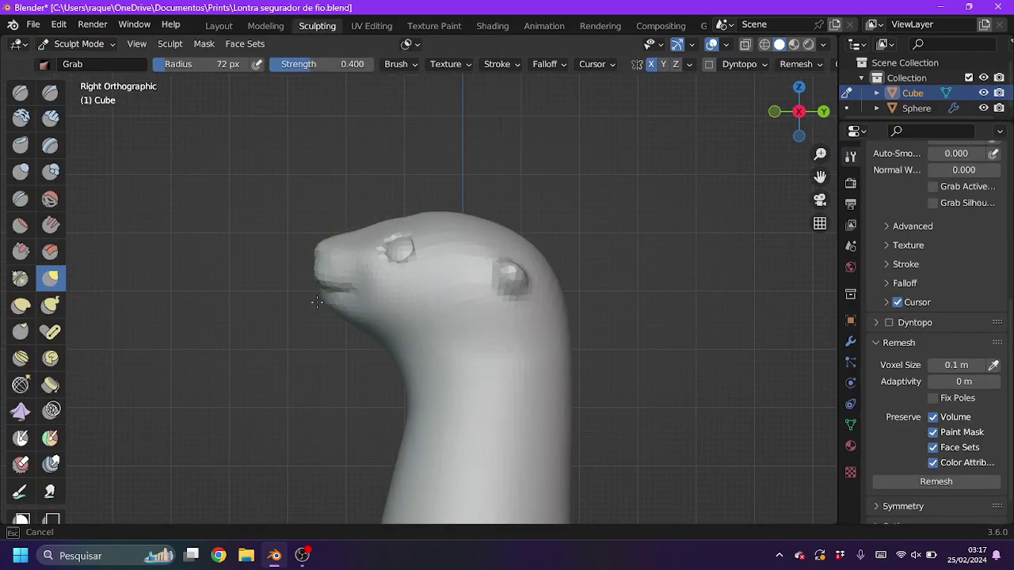
# Smooth and build up the head around the eyes with Smooth and Draw brushes, then save.
pyautogui.moveTo(317, 302)
pyautogui.mouseDown(button='middle')
pyautogui.moveTo(381, 317)
pyautogui.moveTo(487, 195)
pyautogui.moveTo(541, 294)
pyautogui.moveTo(508, 276)
pyautogui.moveTo(490, 323)
pyautogui.moveTo(514, 299)
pyautogui.mouseUp(button='middle')
pyautogui.moveTo(509, 245)
pyautogui.mouseDown(button='middle')
pyautogui.moveTo(509, 261)
pyautogui.moveTo(459, 309)
pyautogui.moveTo(509, 298)
pyautogui.mouseUp(button='middle')
pyautogui.click(50, 198)
pyautogui.click(21, 94)
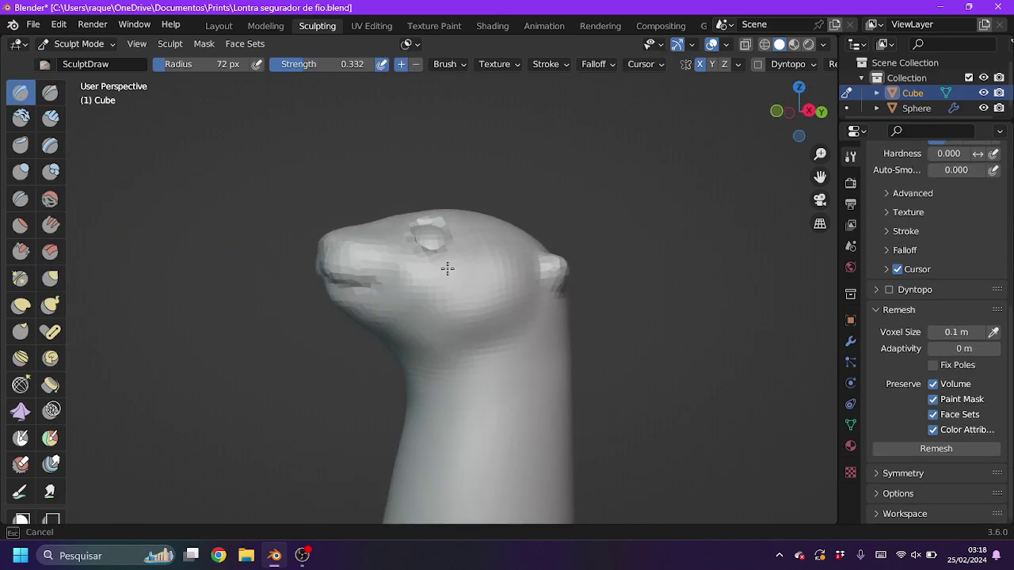
pyautogui.moveTo(448, 269); pyautogui.dragTo(429, 289, button='middle')
pyautogui.click(50, 198)
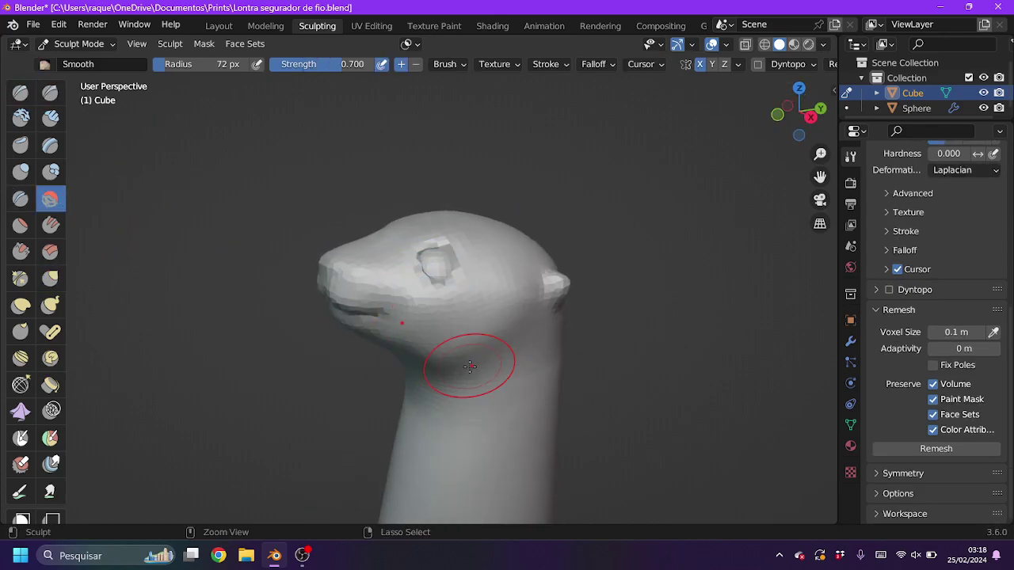
pyautogui.moveTo(435, 330)
pyautogui.mouseDown(button='middle')
pyautogui.moveTo(526, 339)
pyautogui.moveTo(487, 360)
pyautogui.moveTo(60, 300)
pyautogui.mouseUp(button='middle')
pyautogui.click(50, 277)
pyautogui.moveTo(396, 301); pyautogui.dragTo(464, 294, button='middle')
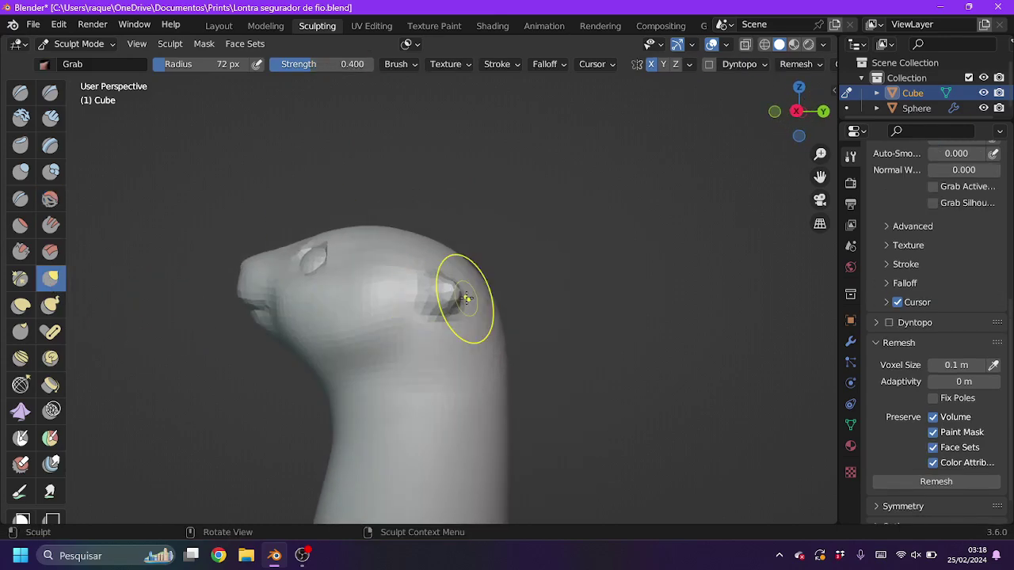
pyautogui.scroll(7, 464, 294)
pyautogui.hotkey('ctrl', 's')
# Carve a crease around the eye socket with the Crease brush.
pyautogui.click(20, 198)
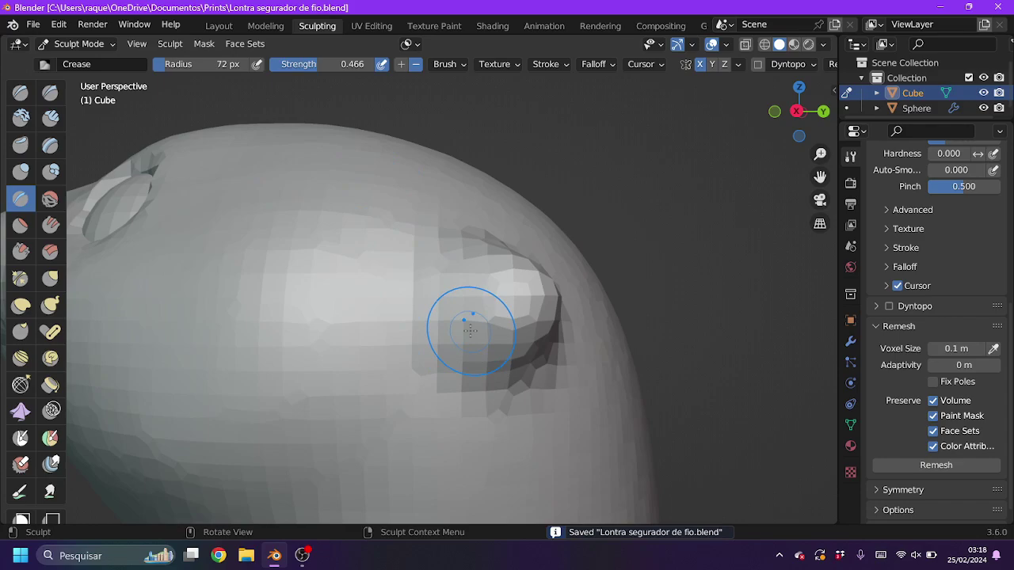
pyautogui.moveTo(465, 320)
pyautogui.mouseDown()
pyautogui.moveTo(430, 288)
pyautogui.moveTo(465, 311)
pyautogui.mouseUp()
pyautogui.scroll(-5, 465, 312)
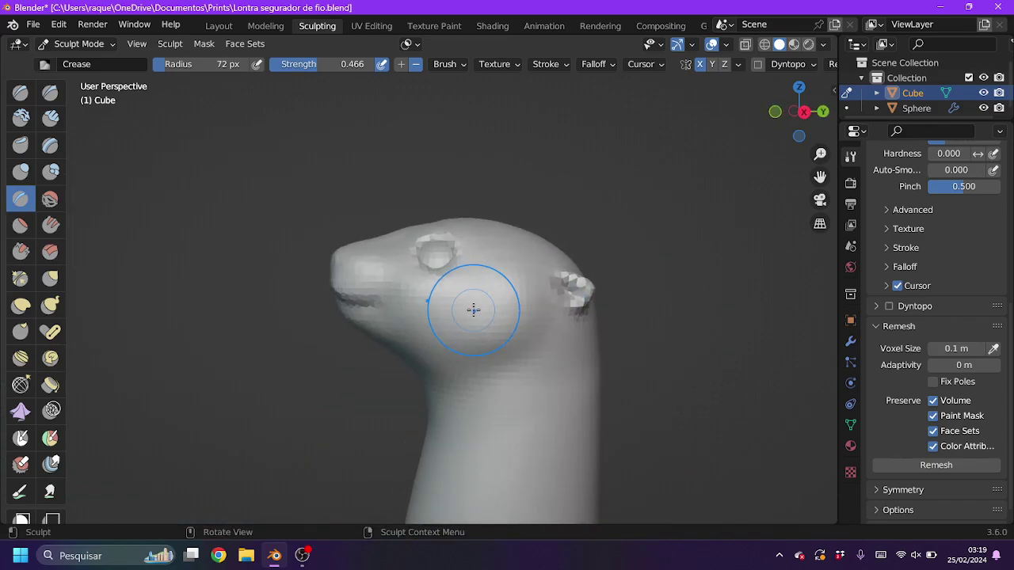
pyautogui.moveTo(156, 277); pyautogui.dragTo(396, 340, button='middle')
# Pull the otter's chin up toward the nose with the Grab brush.
pyautogui.press('g')
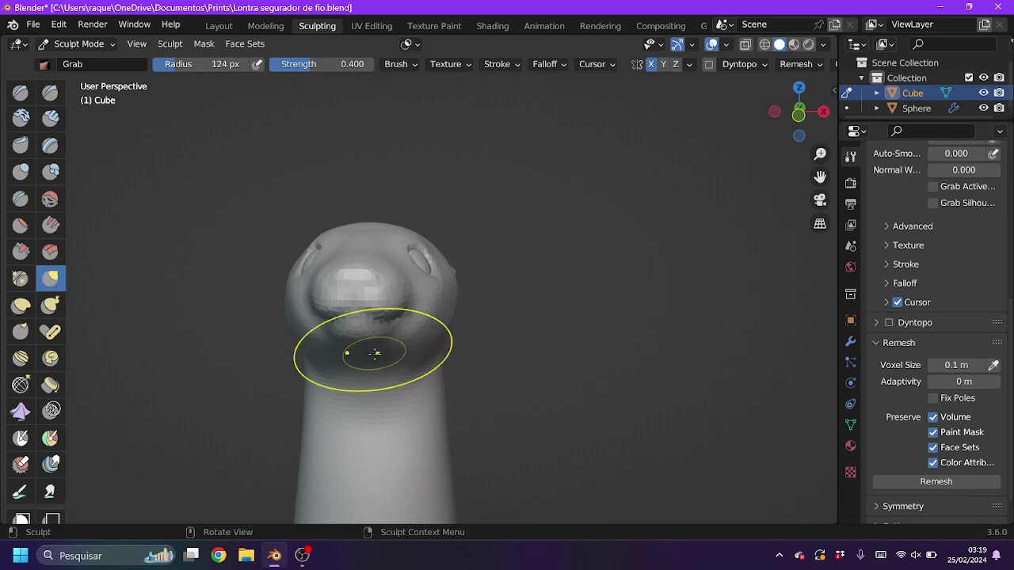
pyautogui.moveTo(374, 353); pyautogui.dragTo(412, 307)
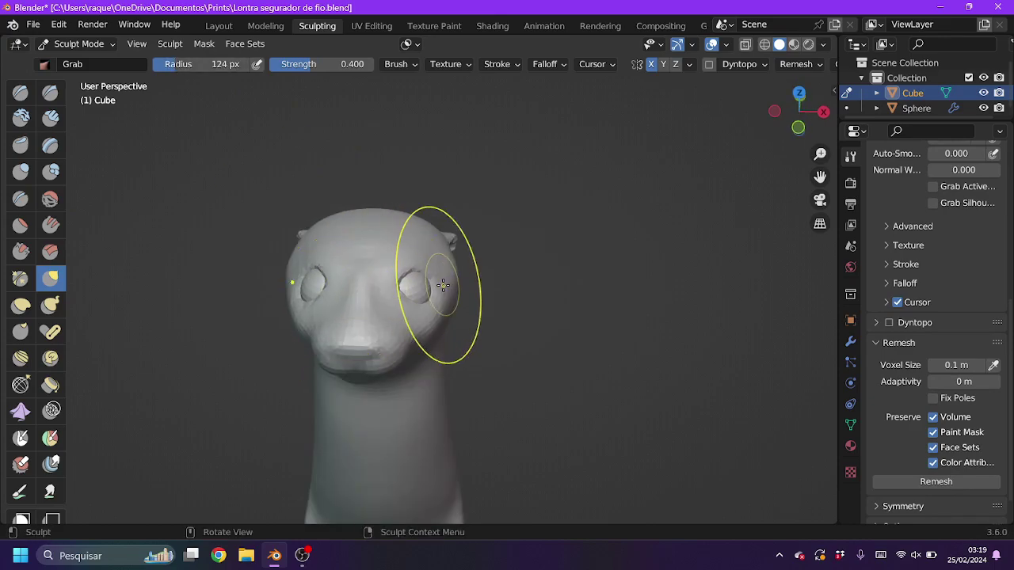
pyautogui.moveTo(413, 291)
pyautogui.mouseDown(button='middle')
pyautogui.moveTo(390, 249)
pyautogui.moveTo(413, 232)
pyautogui.mouseUp(button='middle')
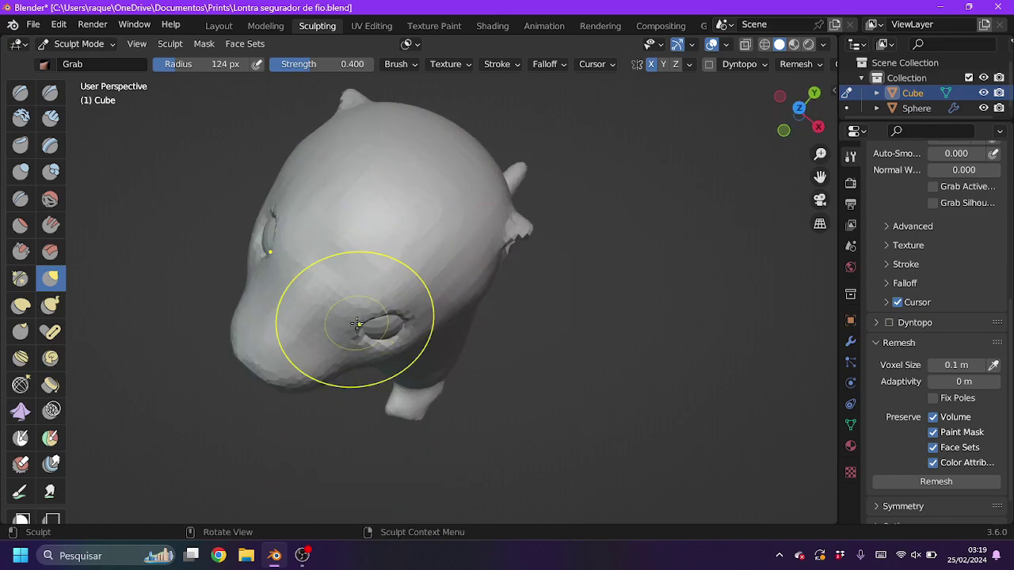
pyautogui.moveTo(358, 324); pyautogui.dragTo(382, 299, button='middle')
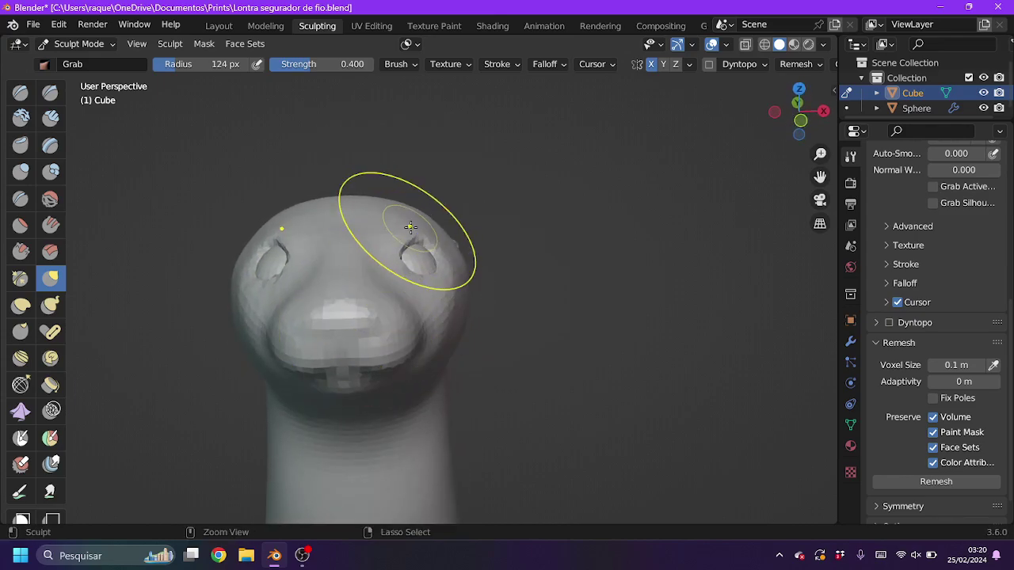
pyautogui.moveTo(397, 224); pyautogui.dragTo(369, 301, button='middle')
# Alternate Smooth and Draw brushes to blend the eye sockets into the head.
pyautogui.hotkey('shift', 's')
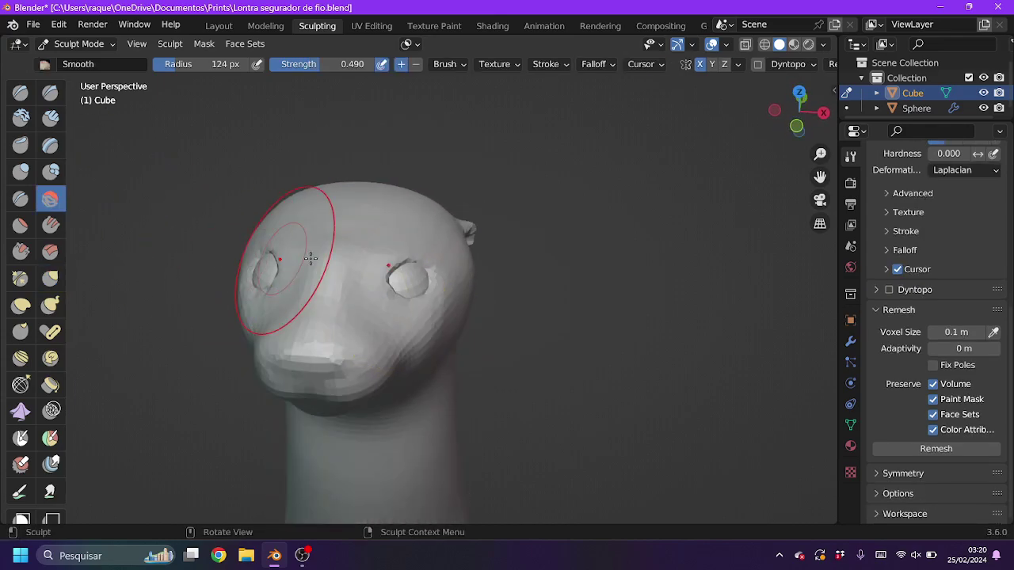
pyautogui.press('x')
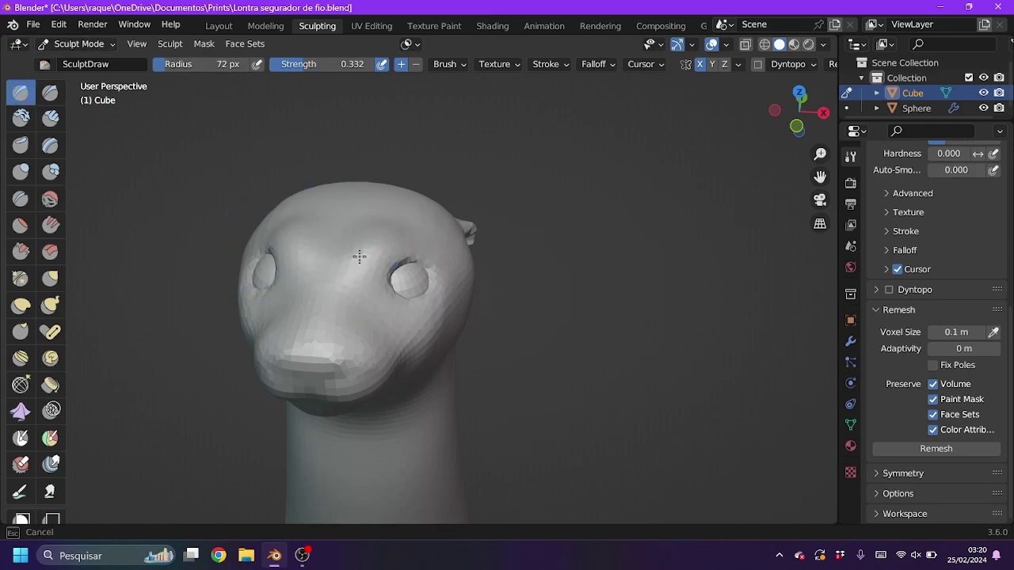
pyautogui.moveTo(351, 282)
pyautogui.mouseDown(button='middle')
pyautogui.moveTo(335, 195)
pyautogui.moveTo(362, 215)
pyautogui.moveTo(242, 203)
pyautogui.moveTo(409, 221)
pyautogui.moveTo(164, 204)
pyautogui.mouseUp(button='middle')
pyautogui.hotkey('shift', 's')
pyautogui.press('x')
pyautogui.hotkey('shift', 's')
pyautogui.moveTo(444, 227); pyautogui.dragTo(451, 194, button='middle')
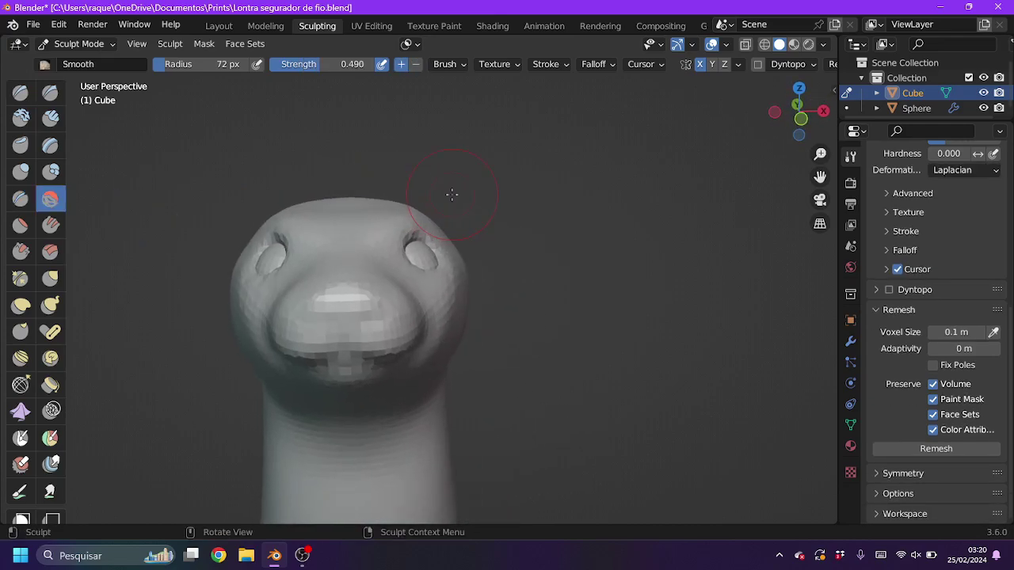
pyautogui.click(50, 278)
pyautogui.moveTo(373, 293)
pyautogui.mouseDown(button='middle')
pyautogui.moveTo(385, 261)
pyautogui.moveTo(396, 267)
pyautogui.moveTo(373, 271)
pyautogui.moveTo(387, 265)
pyautogui.mouseUp(button='middle')
pyautogui.hotkey('shift', 's')
# Save the file via File > Save.
pyautogui.click(36, 26)
pyautogui.click(59, 99)
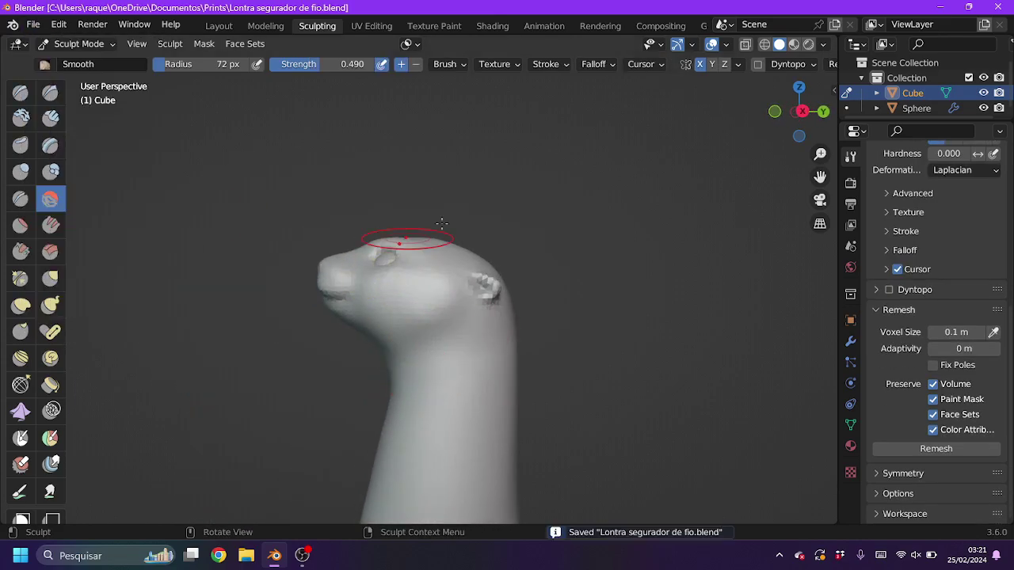
pyautogui.moveTo(407, 226)
pyautogui.mouseDown(button='middle')
pyautogui.moveTo(446, 295)
pyautogui.moveTo(550, 297)
pyautogui.mouseUp(button='middle')
# Pull the otter's toes downward with the Grab brush.
pyautogui.scroll(3, 389, 237)
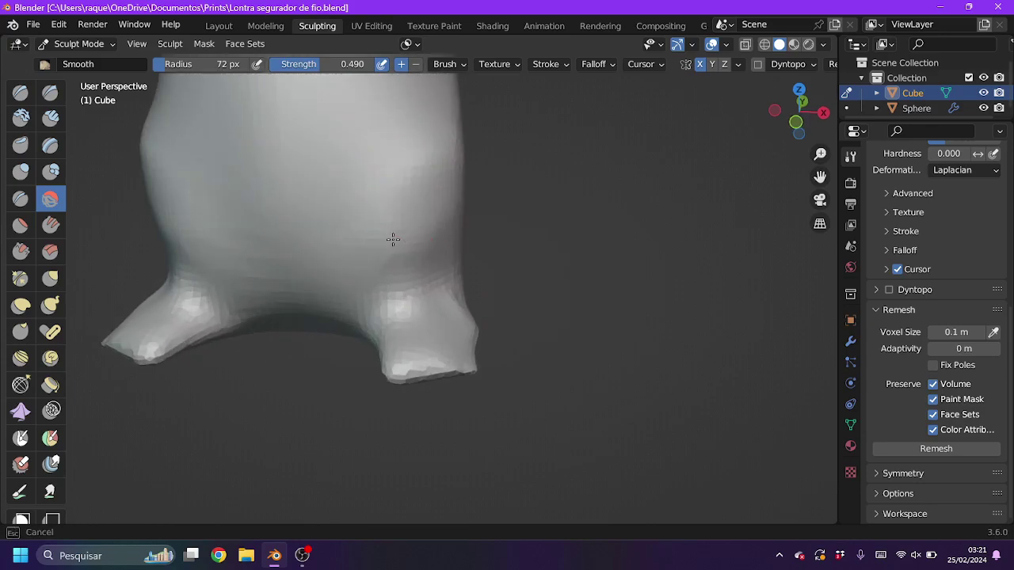
pyautogui.moveTo(389, 237); pyautogui.dragTo(458, 235, button='middle')
pyautogui.moveTo(405, 271)
pyautogui.mouseDown(button='middle')
pyautogui.moveTo(431, 306)
pyautogui.moveTo(328, 254)
pyautogui.moveTo(317, 261)
pyautogui.moveTo(356, 271)
pyautogui.moveTo(381, 310)
pyautogui.mouseUp(button='middle')
pyautogui.press('x')
pyautogui.scroll(3, 317, 261)
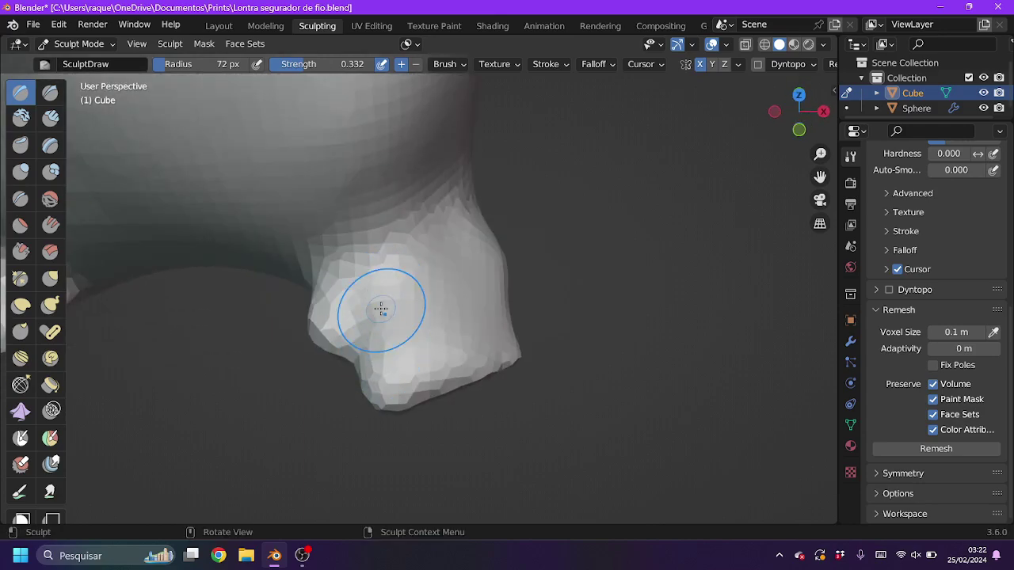
pyautogui.moveTo(434, 376)
pyautogui.mouseDown(button='middle')
pyautogui.moveTo(566, 317)
pyautogui.moveTo(517, 331)
pyautogui.moveTo(520, 359)
pyautogui.mouseUp(button='middle')
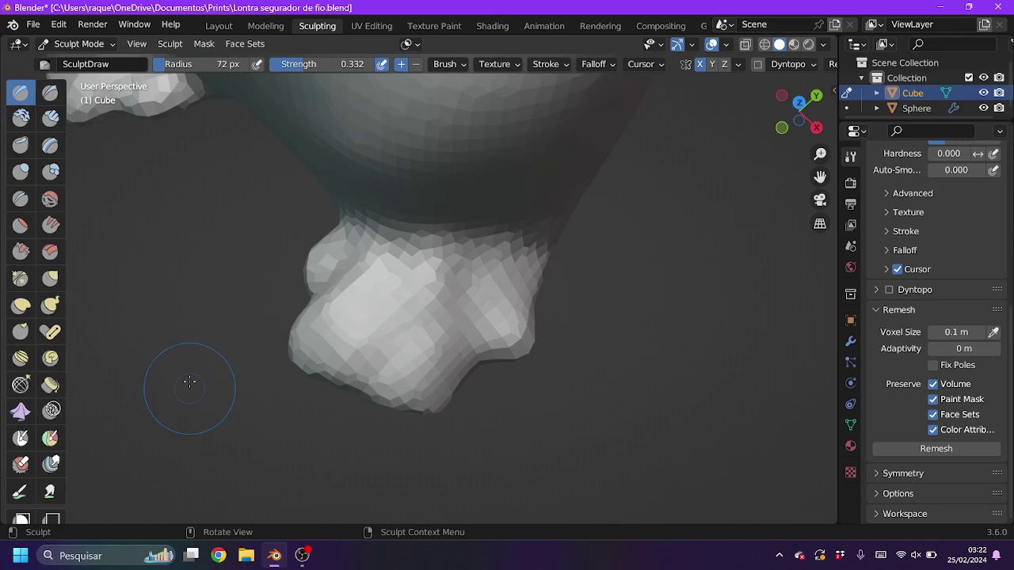
pyautogui.press('g')
pyautogui.moveTo(189, 382)
pyautogui.mouseDown(button='middle')
pyautogui.moveTo(554, 407)
pyautogui.moveTo(480, 340)
pyautogui.mouseUp(button='middle')
pyautogui.moveTo(480, 340)
pyautogui.mouseDown()
pyautogui.moveTo(480, 407)
pyautogui.moveTo(414, 421)
pyautogui.mouseUp()
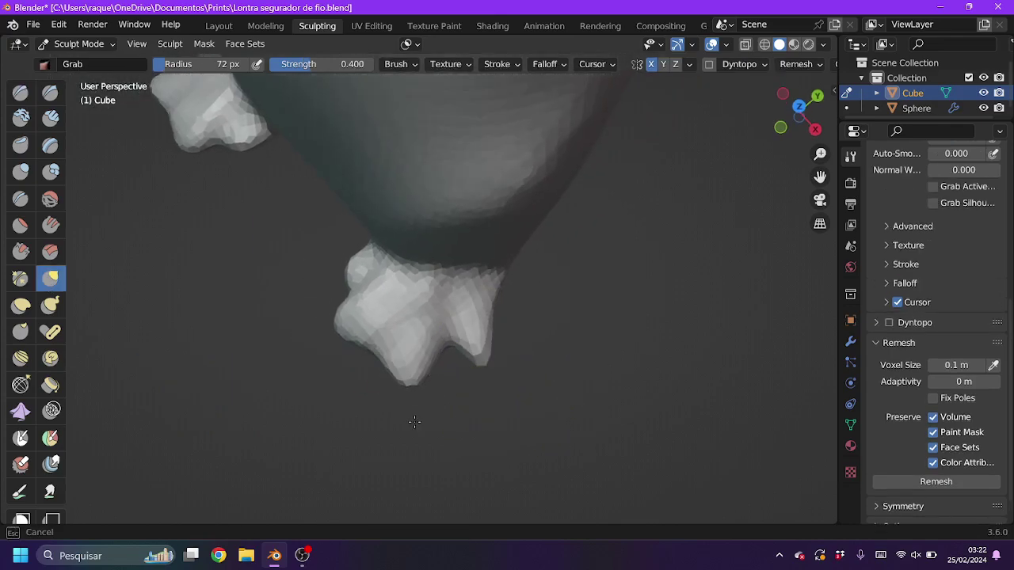
pyautogui.moveTo(414, 422); pyautogui.dragTo(334, 344, button='middle')
# Build up volume on the foot with the Draw brush.
pyautogui.click(21, 93)
pyautogui.moveTo(381, 301); pyautogui.dragTo(427, 319, button='middle')
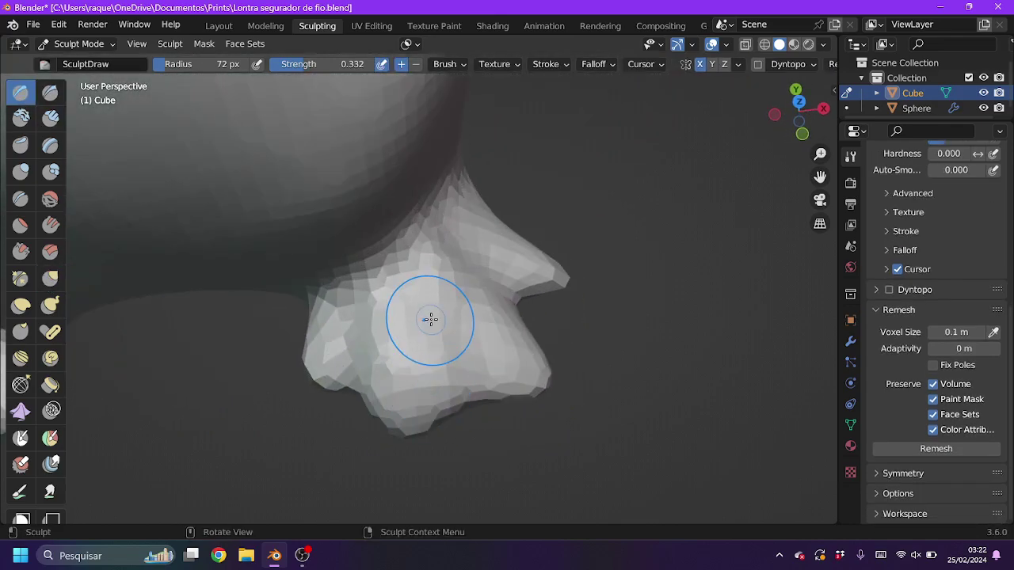
pyautogui.moveTo(475, 412); pyautogui.dragTo(468, 339, button='middle')
# Carve creases between the toes with the Crease brush to separate the digits.
pyautogui.press('g')
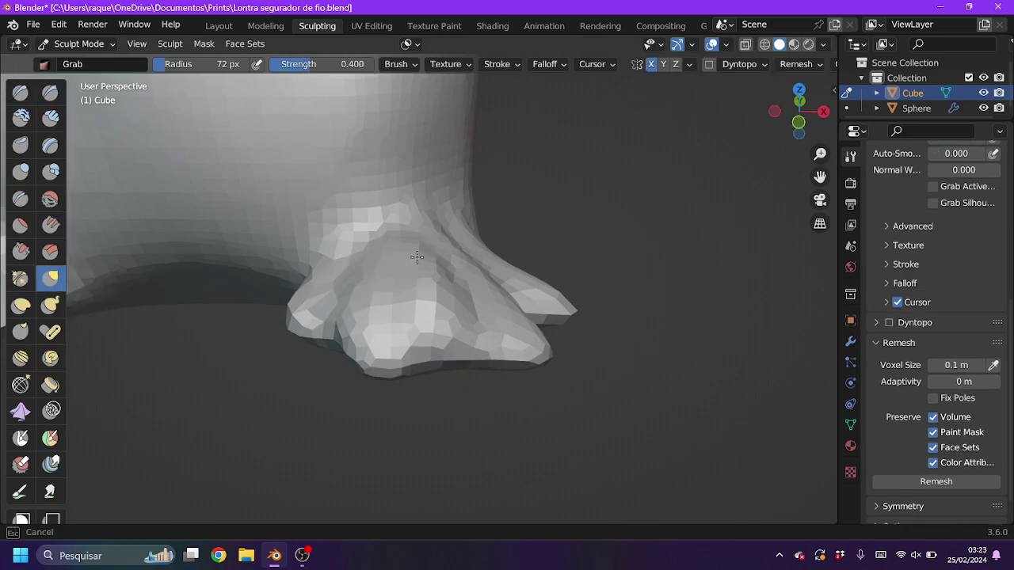
pyautogui.moveTo(387, 235); pyautogui.dragTo(436, 425, button='middle')
pyautogui.hotkey('shift', 'c')
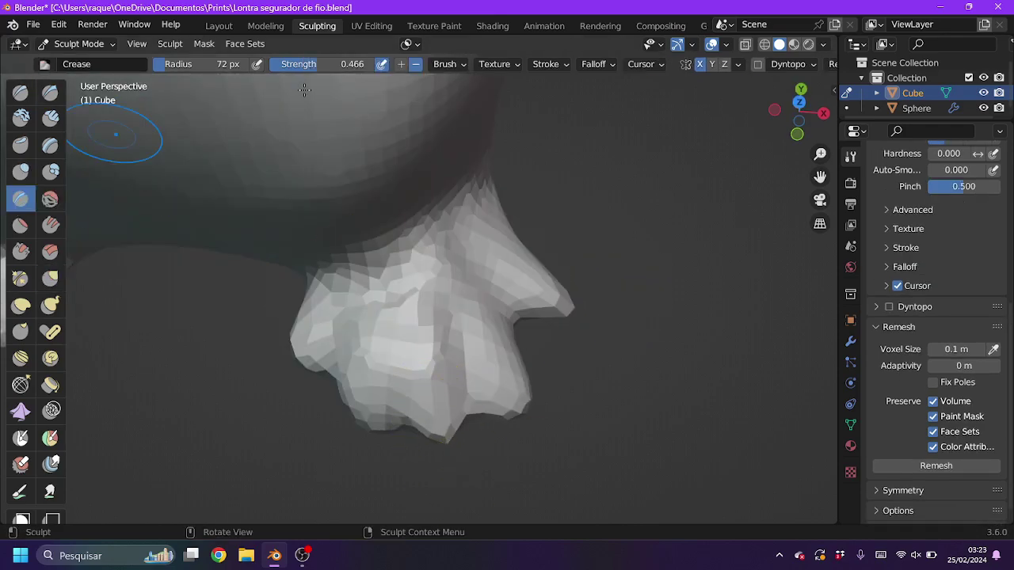
pyautogui.moveTo(387, 358); pyautogui.dragTo(400, 297, button='middle')
pyautogui.moveTo(400, 297); pyautogui.dragTo(400, 396)
pyautogui.moveTo(459, 357); pyautogui.dragTo(475, 238)
pyautogui.moveTo(475, 237)
pyautogui.mouseDown(button='middle')
pyautogui.moveTo(600, 294)
pyautogui.moveTo(400, 329)
pyautogui.moveTo(690, 357)
pyautogui.moveTo(430, 335)
pyautogui.mouseUp(button='middle')
pyautogui.moveTo(431, 336); pyautogui.dragTo(425, 409)
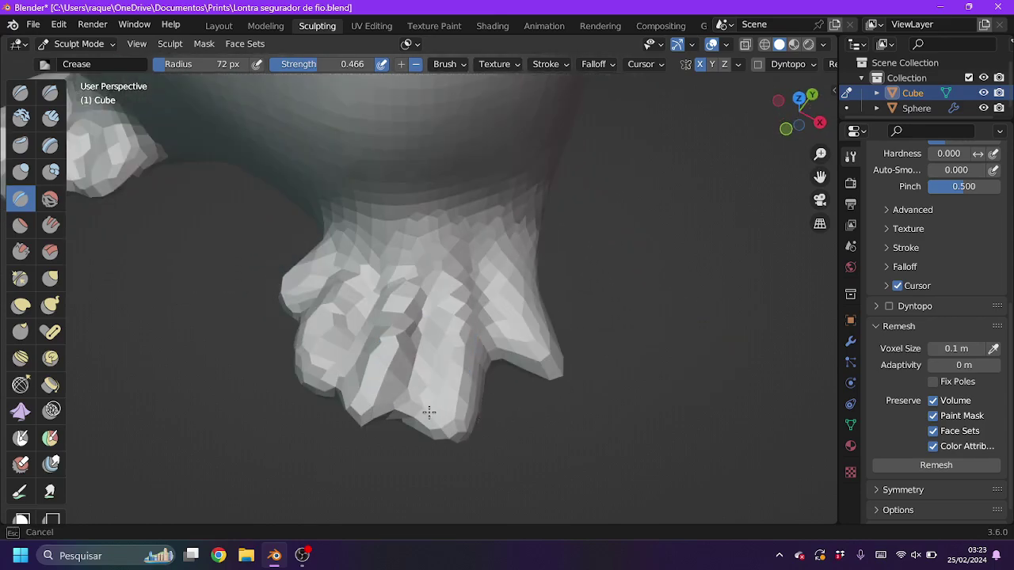
pyautogui.moveTo(475, 365); pyautogui.dragTo(485, 250)
# Save the file and remesh the model at 0.093 m voxel size.
pyautogui.click(33, 24)
pyautogui.click(111, 120)
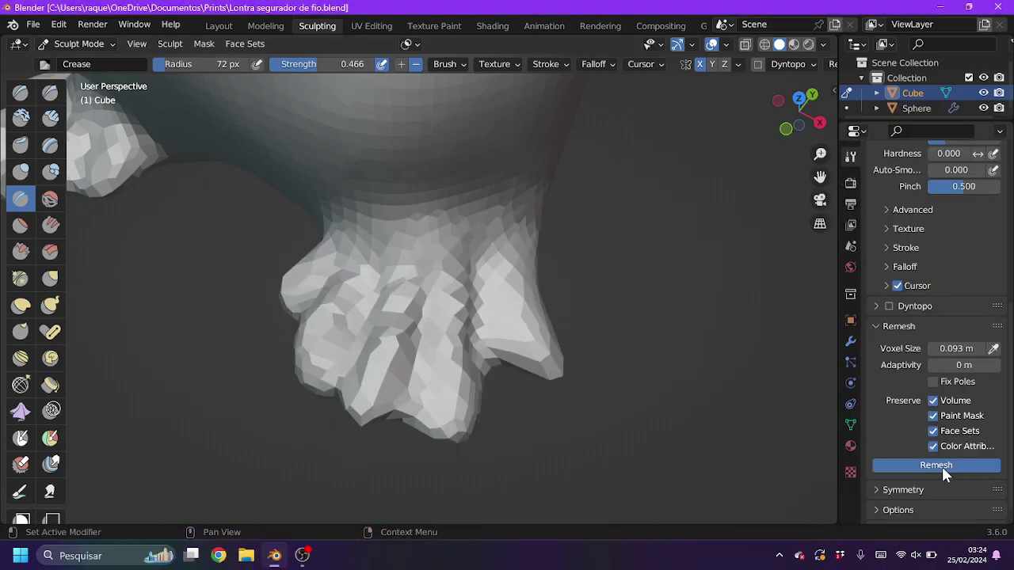
pyautogui.click(940, 466)
# Carve deeper crease grooves between the toes, then switch to the Draw brush.
pyautogui.moveTo(397, 328)
pyautogui.mouseDown()
pyautogui.moveTo(385, 294)
pyautogui.moveTo(325, 380)
pyautogui.mouseUp()
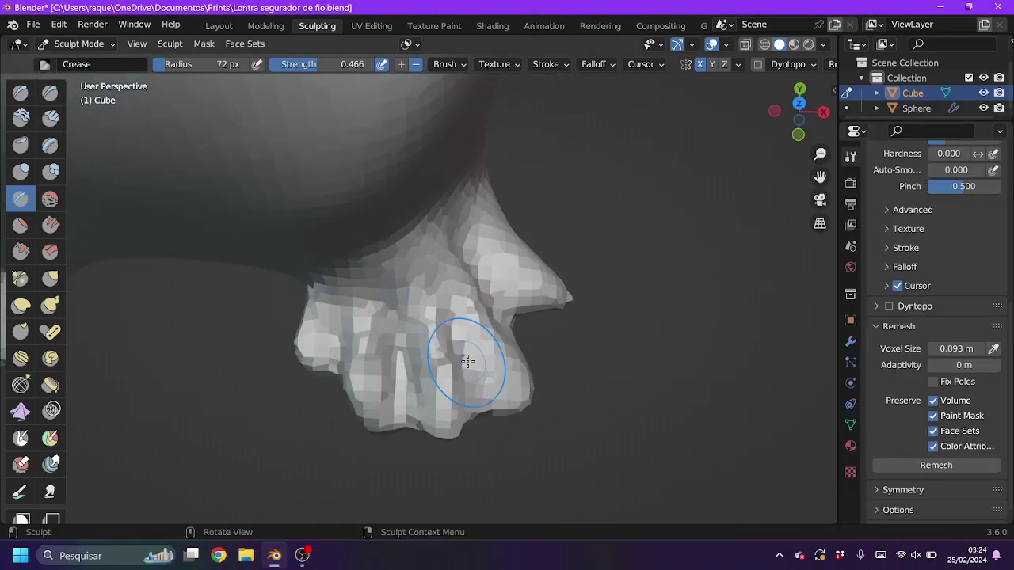
pyautogui.moveTo(476, 277); pyautogui.dragTo(471, 379)
pyautogui.moveTo(471, 379)
pyautogui.mouseDown(button='middle')
pyautogui.moveTo(480, 245)
pyautogui.moveTo(480, 267)
pyautogui.moveTo(399, 362)
pyautogui.moveTo(405, 380)
pyautogui.mouseUp(button='middle')
pyautogui.moveTo(404, 379); pyautogui.dragTo(377, 345)
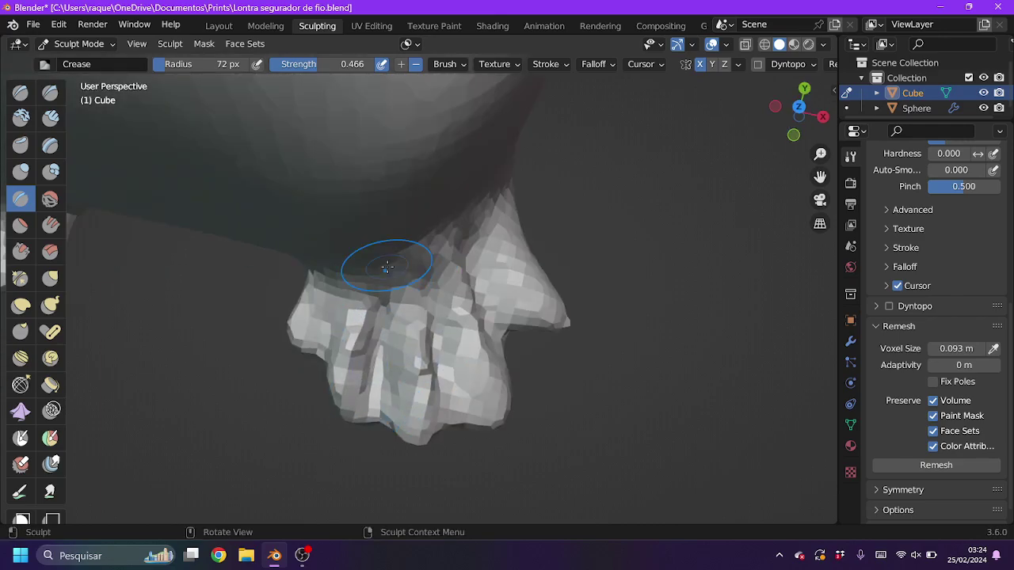
pyautogui.moveTo(387, 267); pyautogui.dragTo(337, 287, button='middle')
pyautogui.click(20, 93)
pyautogui.moveTo(301, 230); pyautogui.dragTo(350, 256, button='middle')
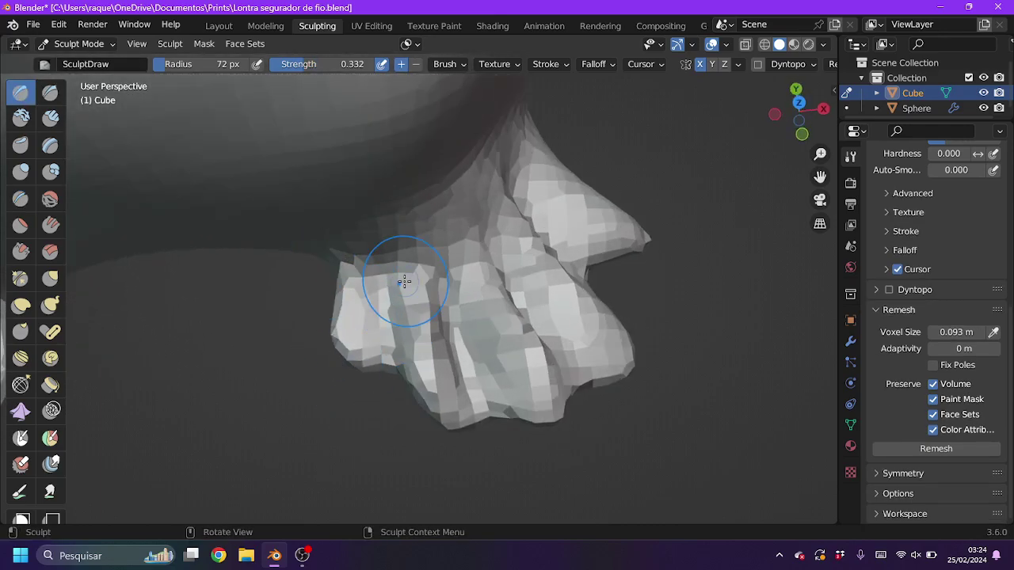
pyautogui.moveTo(486, 478); pyautogui.dragTo(507, 412, button='middle')
pyautogui.moveTo(525, 333); pyautogui.dragTo(602, 373, button='middle')
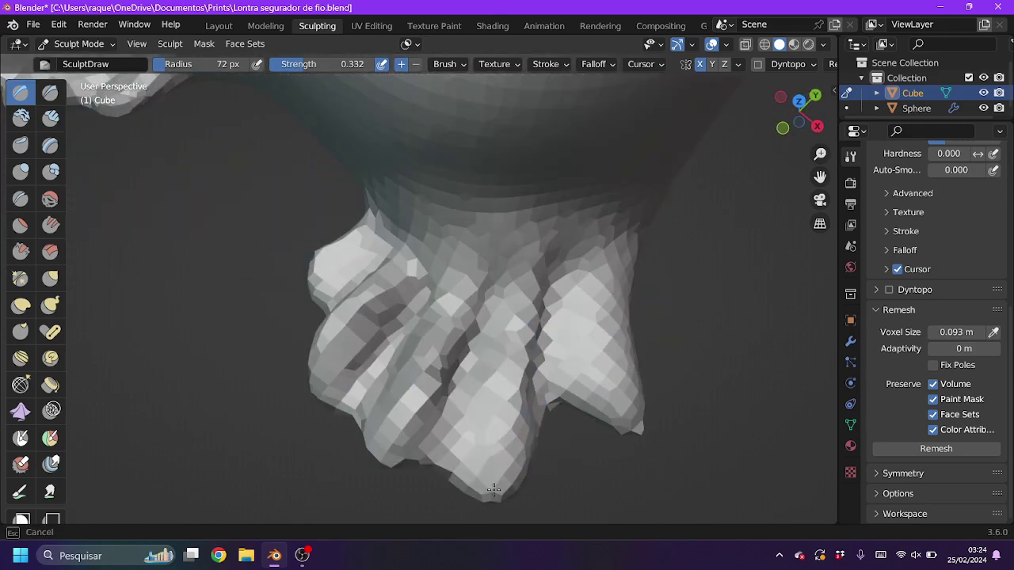
pyautogui.scroll(-3, 578, 420)
# Dismiss the email notification and snap to a front orthographic view of the feet.
pyautogui.press('g')
pyautogui.scroll(-1, 475, 389)
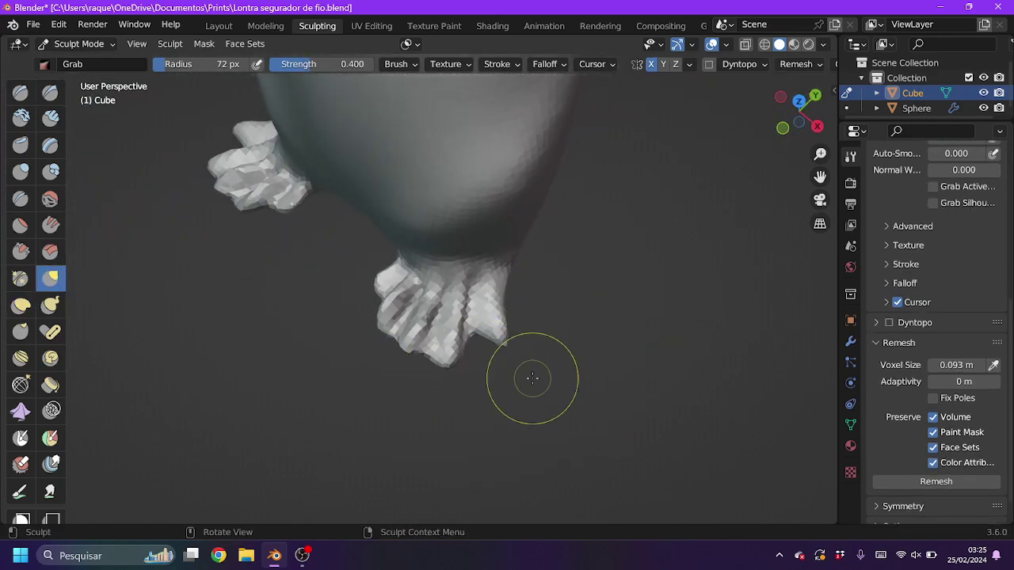
pyautogui.moveTo(490, 384); pyautogui.dragTo(358, 306, button='middle')
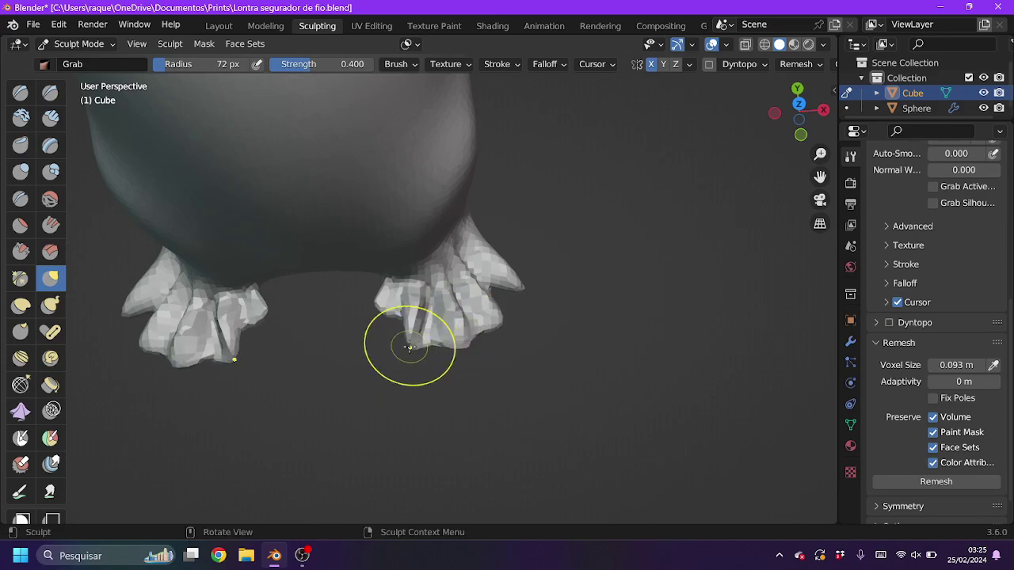
pyautogui.moveTo(499, 317); pyautogui.dragTo(486, 319, button='middle')
pyautogui.moveTo(523, 365); pyautogui.dragTo(520, 321, button='middle')
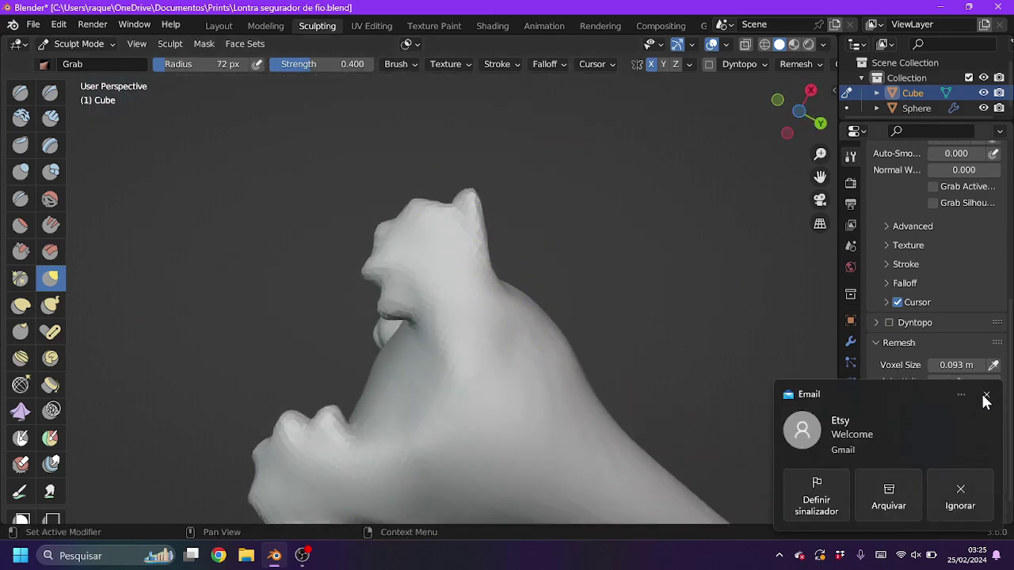
pyautogui.click(986, 394)
pyautogui.moveTo(623, 217); pyautogui.dragTo(796, 120, button='middle')
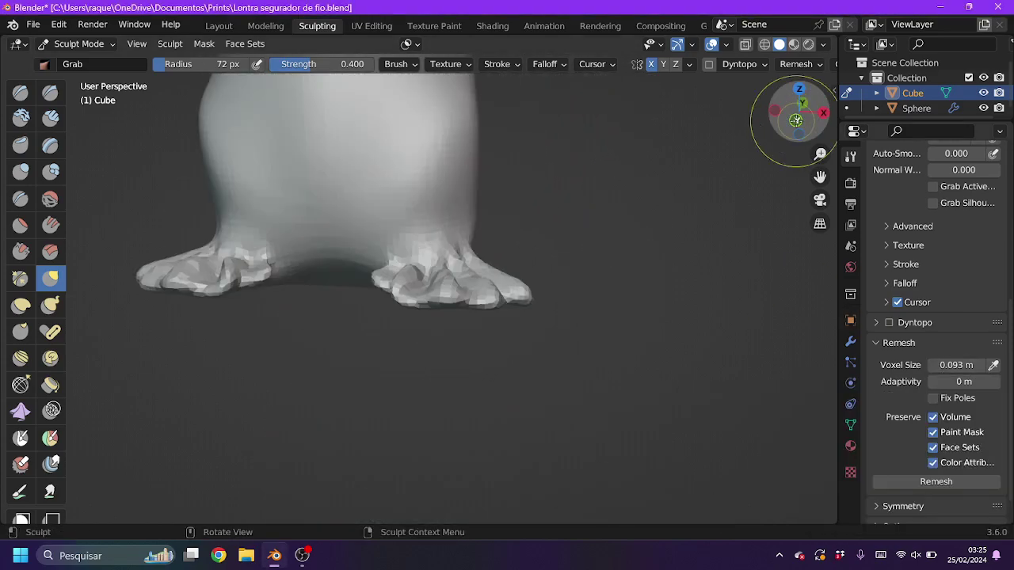
pyautogui.click(796, 120)
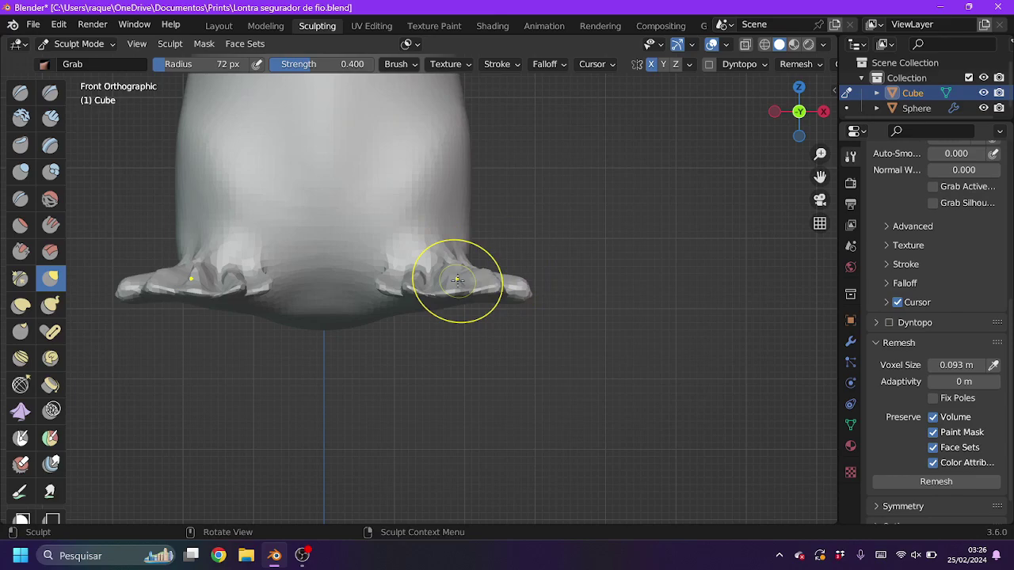
# Add crease detail along the side of the foot with the Crease brush.
pyautogui.moveTo(458, 279)
pyautogui.mouseDown(button='middle')
pyautogui.moveTo(380, 301)
pyautogui.moveTo(385, 312)
pyautogui.moveTo(412, 301)
pyautogui.mouseUp(button='middle')
pyautogui.scroll(4, 384, 303)
pyautogui.click(19, 198)
pyautogui.moveTo(514, 301)
pyautogui.mouseDown(button='middle')
pyautogui.moveTo(435, 290)
pyautogui.moveTo(515, 345)
pyautogui.mouseUp(button='middle')
pyautogui.scroll(2, 435, 290)
pyautogui.moveTo(674, 313); pyautogui.dragTo(660, 375)
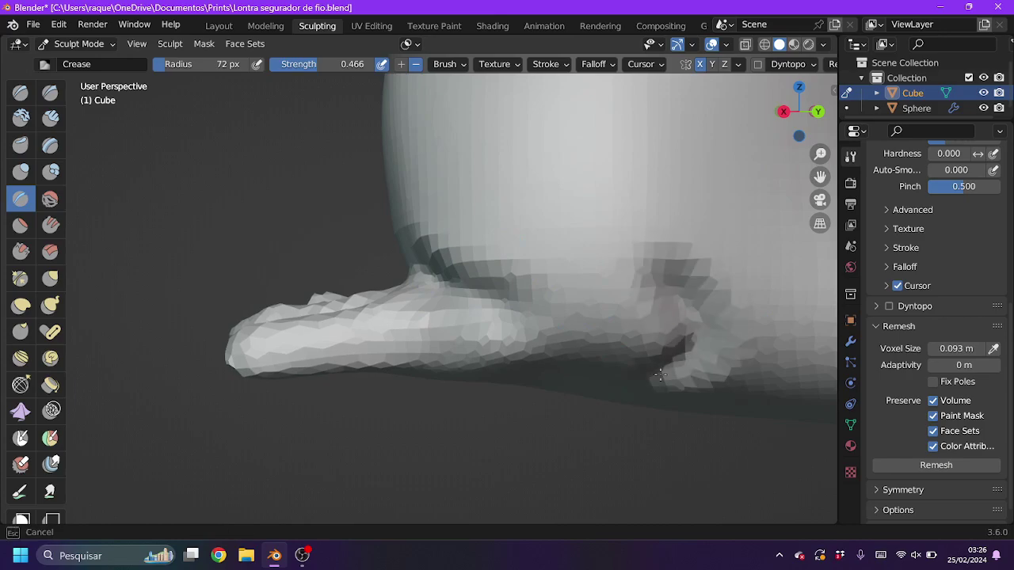
pyautogui.moveTo(660, 374); pyautogui.dragTo(649, 372, button='middle')
# Soften the toes with the Smooth brush, then return to the Grab brush.
pyautogui.click(50, 198)
pyautogui.moveTo(412, 317); pyautogui.dragTo(448, 316, button='middle')
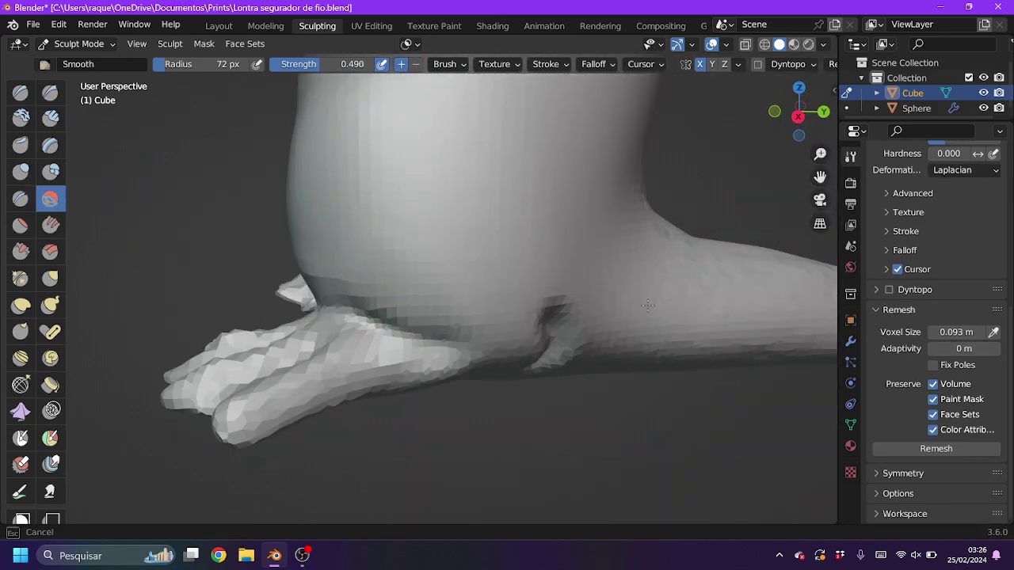
pyautogui.moveTo(549, 286); pyautogui.dragTo(444, 301, button='middle')
pyautogui.click(50, 277)
pyautogui.moveTo(340, 261)
pyautogui.mouseDown(button='middle')
pyautogui.moveTo(472, 376)
pyautogui.moveTo(436, 357)
pyautogui.moveTo(451, 309)
pyautogui.moveTo(545, 264)
pyautogui.moveTo(461, 244)
pyautogui.moveTo(420, 281)
pyautogui.moveTo(428, 285)
pyautogui.mouseUp(button='middle')
pyautogui.scroll(2, 417, 276)
pyautogui.scroll(3, 420, 281)
# Carve and deepen crease lines across the otter's mouth with the Crease brush.
pyautogui.scroll(2, 421, 280)
pyautogui.hotkey('shift', 'c')
pyautogui.moveTo(428, 285); pyautogui.dragTo(317, 209)
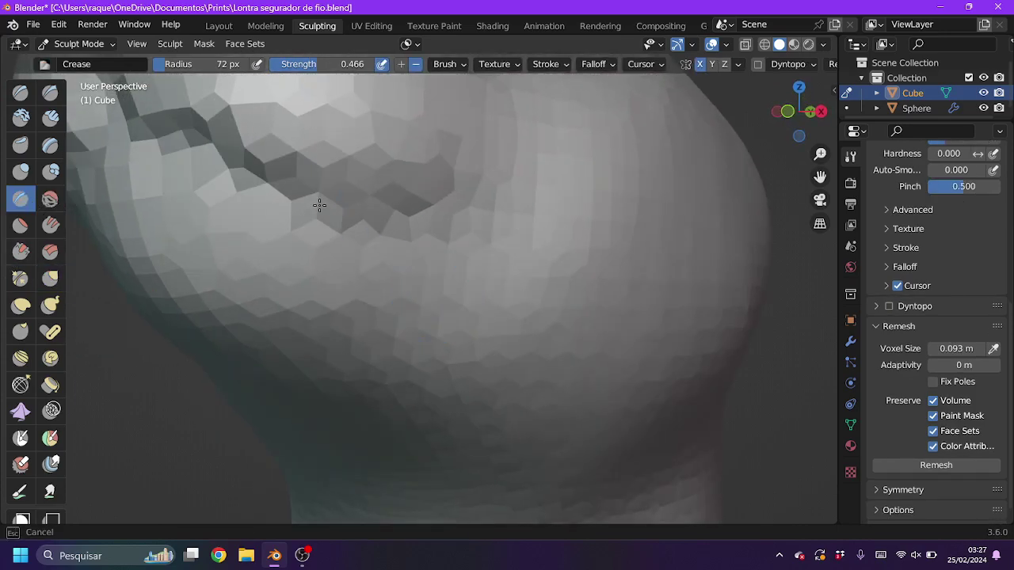
pyautogui.moveTo(317, 208)
pyautogui.mouseDown(button='middle')
pyautogui.moveTo(317, 192)
pyautogui.moveTo(352, 271)
pyautogui.moveTo(487, 209)
pyautogui.moveTo(486, 219)
pyautogui.mouseUp(button='middle')
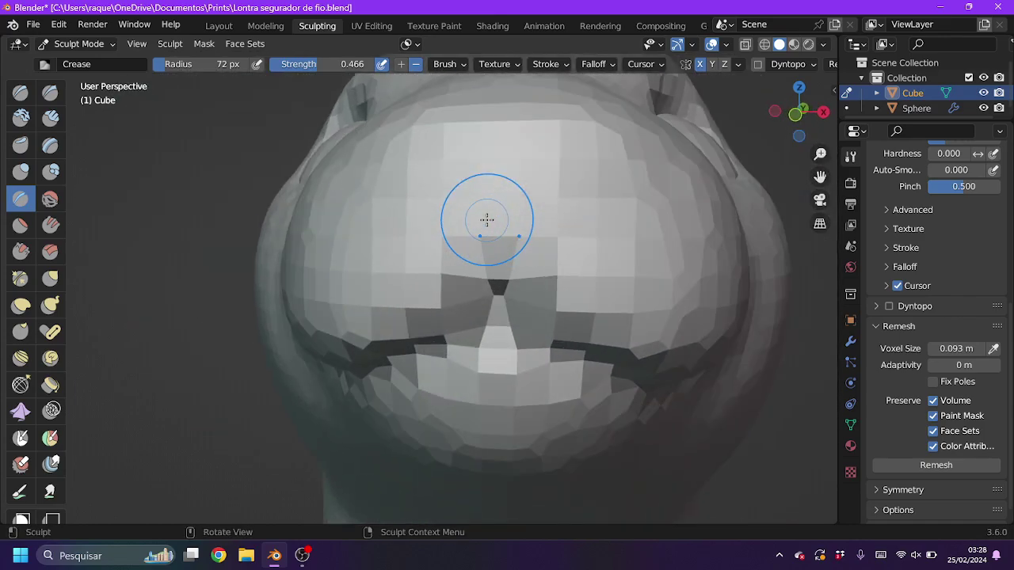
pyautogui.scroll(2, 487, 219)
# Shape the eye sockets with the Grab brush, then return to the Layout workspace.
pyautogui.moveTo(571, 199)
pyautogui.mouseDown(button='middle')
pyautogui.moveTo(590, 182)
pyautogui.moveTo(555, 206)
pyautogui.mouseUp(button='middle')
pyautogui.press('g')
pyautogui.scroll(-3, 430, 249)
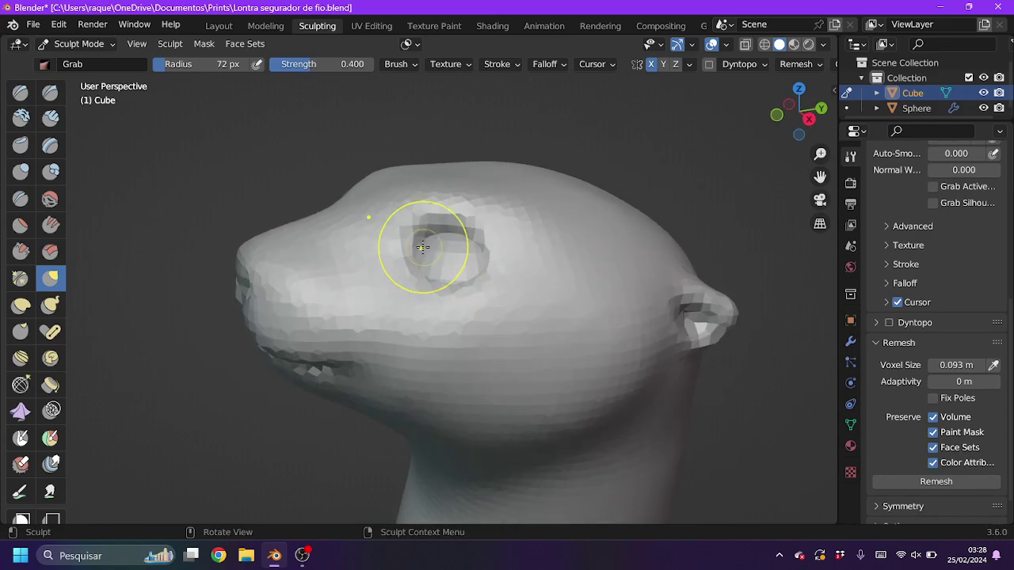
pyautogui.moveTo(414, 256); pyautogui.dragTo(407, 252, button='middle')
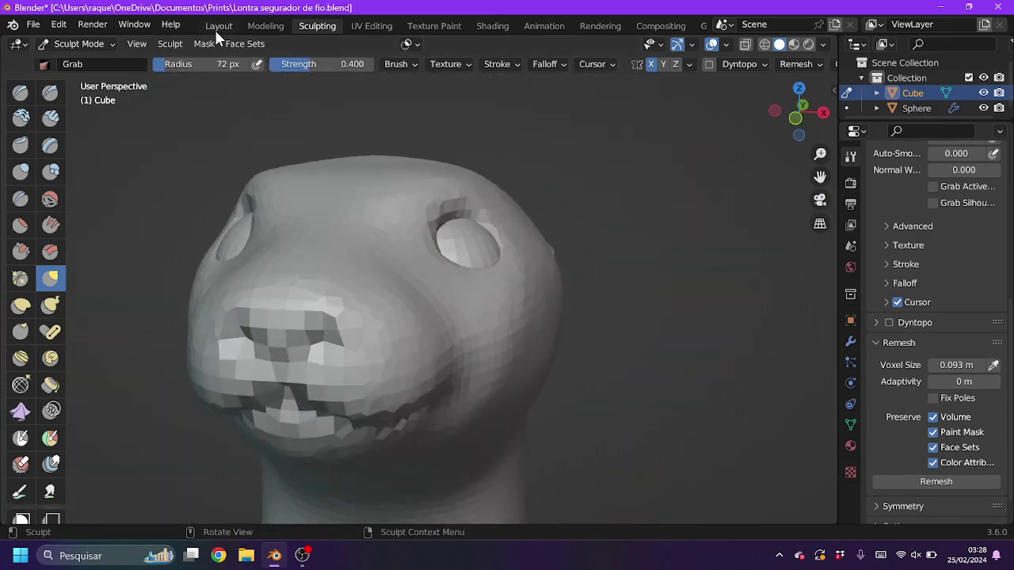
pyautogui.click(218, 27)
# Reposition the eye sphere within its socket in Edit Mode.
pyautogui.press('Tab')
pyautogui.scroll(3, 385, 152)
pyautogui.scroll(-2, 396, 278)
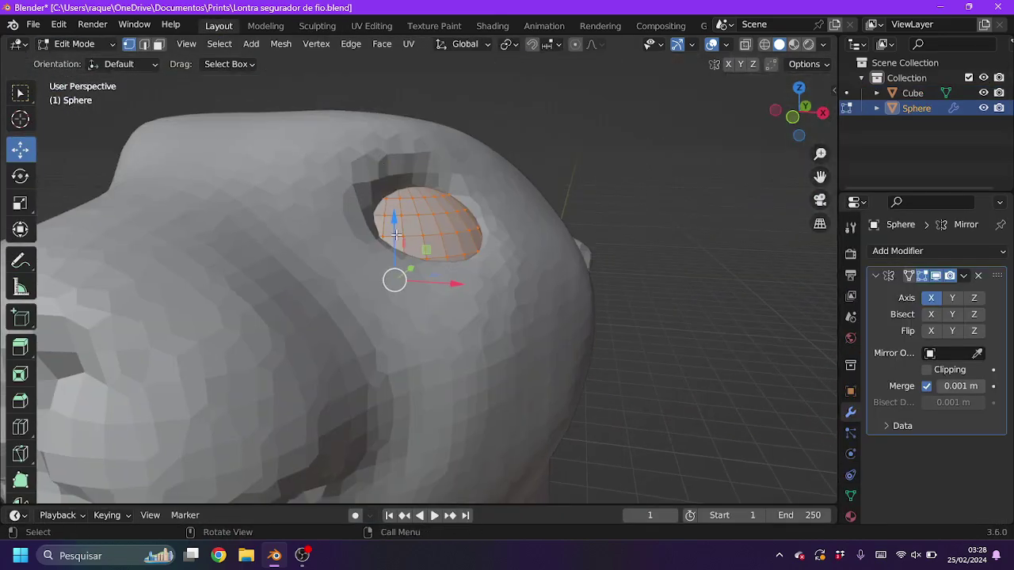
pyautogui.moveTo(396, 278); pyautogui.dragTo(447, 264)
pyautogui.click(438, 257)
pyautogui.press('Tab')
# Save the file.
pyautogui.scroll(-6, 283, 214)
pyautogui.click(33, 24)
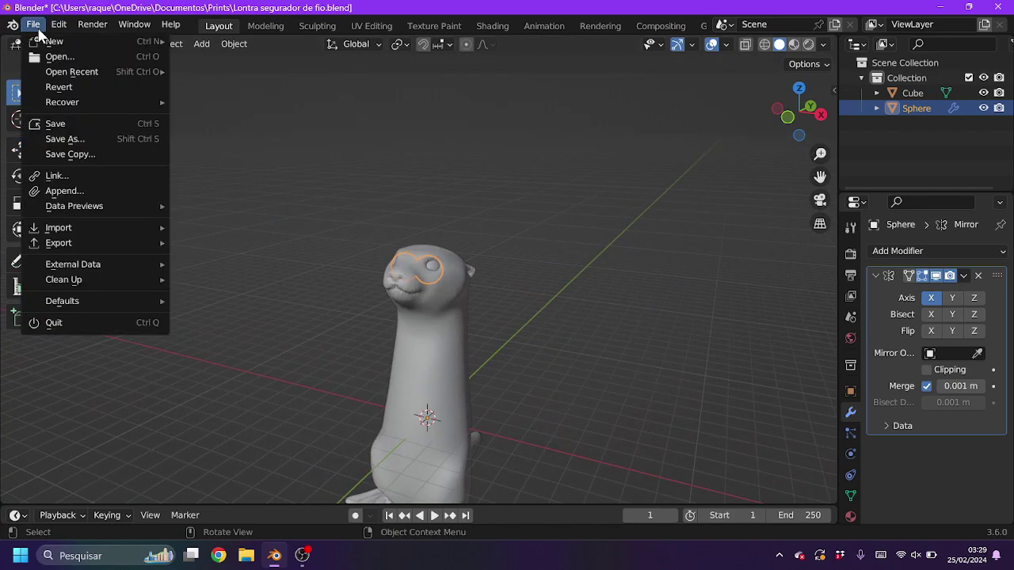
pyautogui.click(55, 125)
# Add a cube away from the otter and subdivide it with 10 cuts.
pyautogui.click(202, 44)
pyautogui.click(369, 74)
pyautogui.press('Tab')
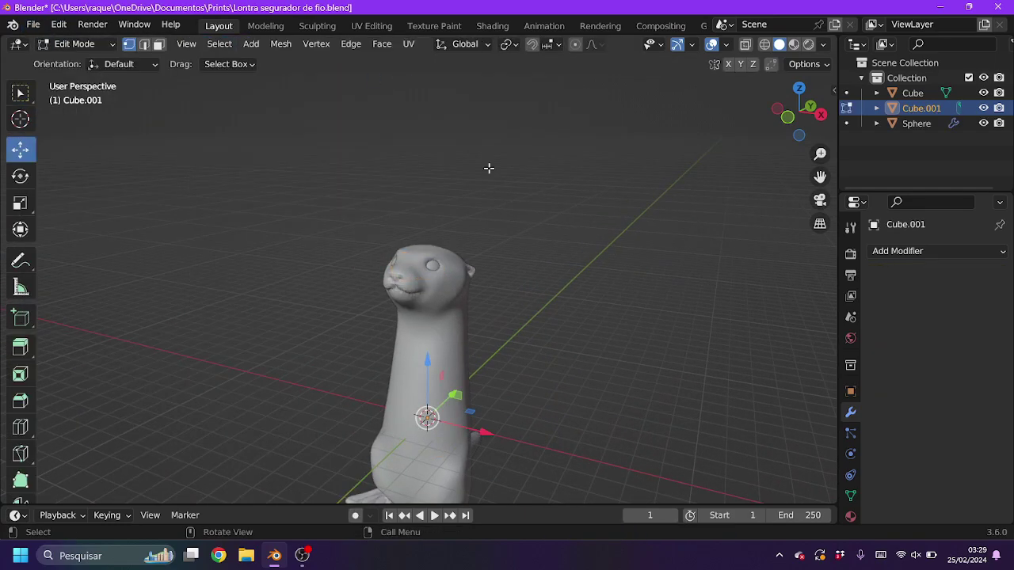
pyautogui.moveTo(416, 359); pyautogui.dragTo(335, 211, button='middle')
pyautogui.press('g')
pyautogui.press('x')
pyautogui.click(351, 43)
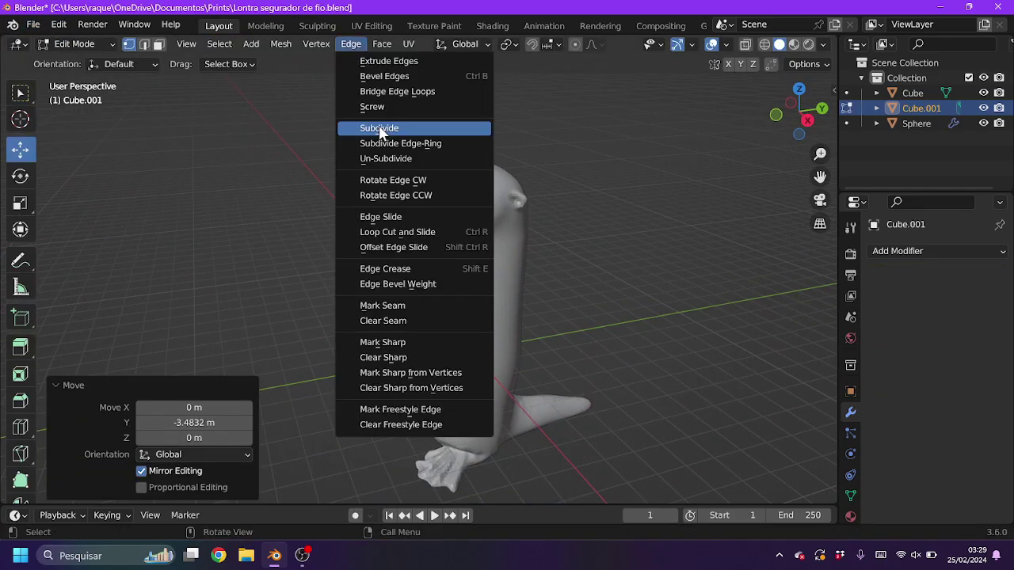
pyautogui.click(360, 129)
pyautogui.moveTo(190, 388); pyautogui.dragTo(219, 387)
# Lift the new sphere 2.659 m along Z and shrink it to 0.448 scale.
pyautogui.press('g')
pyautogui.press('z')
pyautogui.click(399, 241)
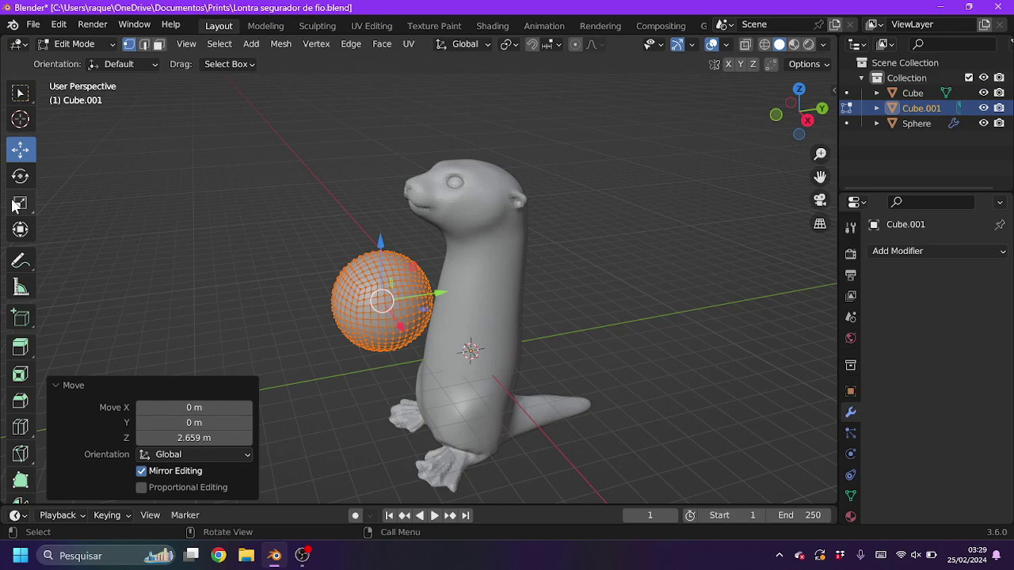
pyautogui.press('s')
pyautogui.click(503, 256)
pyautogui.press('KP_Decimal')
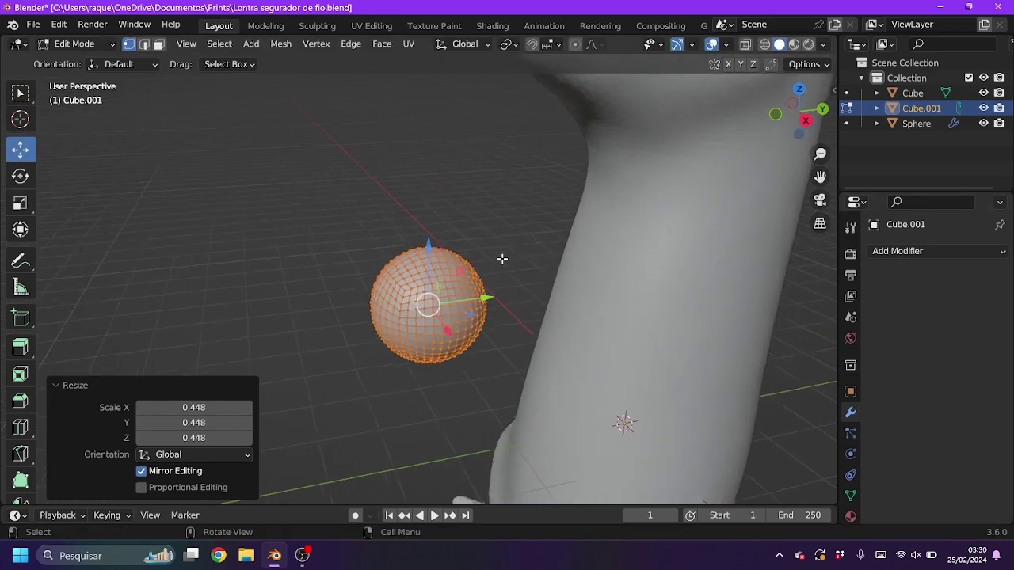
# Stretch the sphere into a long, flat oval and subdivide it for denser geometry.
pyautogui.click(21, 202)
pyautogui.moveTo(475, 294); pyautogui.dragTo(531, 287)
pyautogui.moveTo(420, 241); pyautogui.dragTo(421, 254)
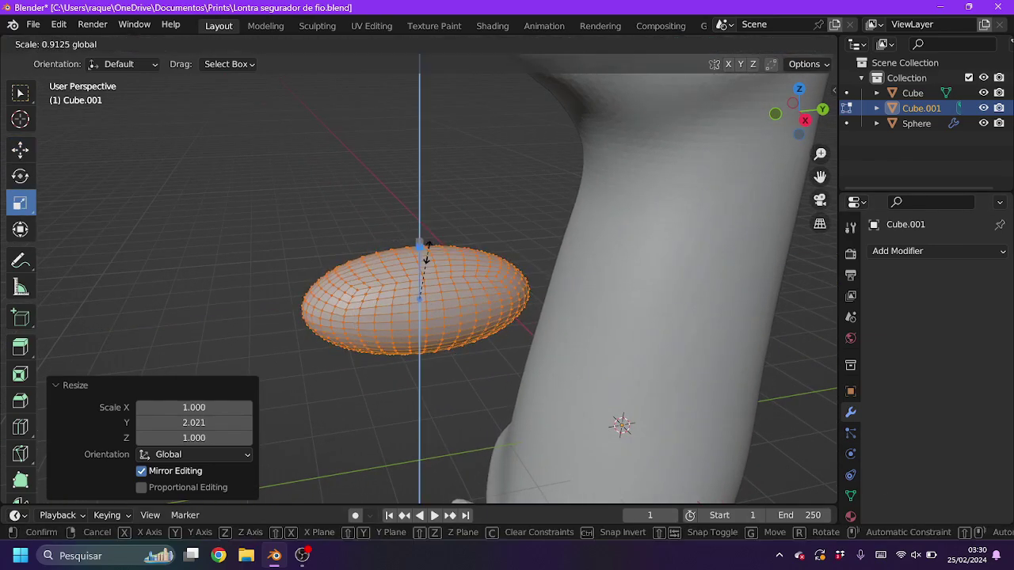
pyautogui.click(351, 44)
pyautogui.click(365, 127)
pyautogui.click(317, 26)
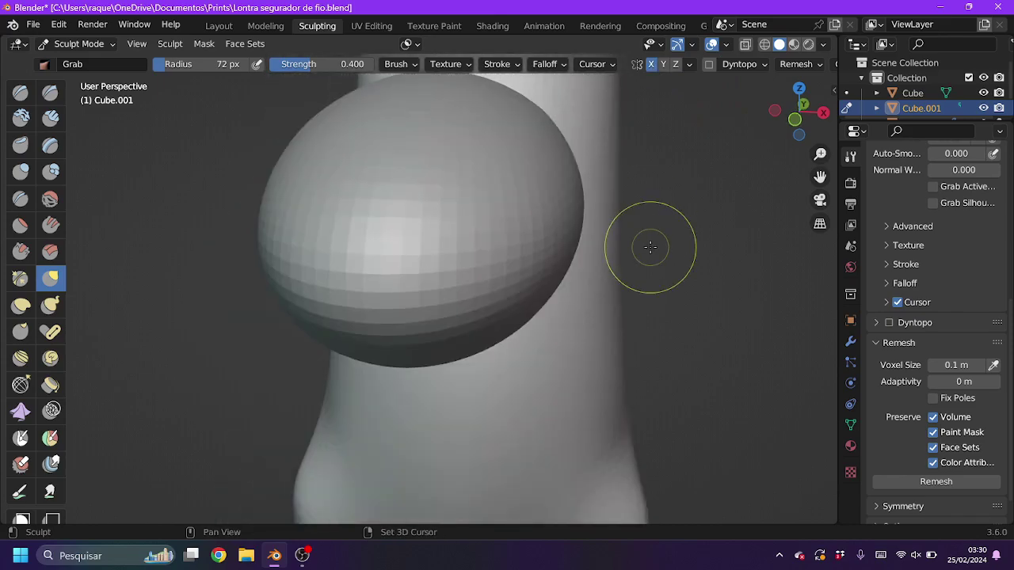
# In top view, stretch and narrow the oval into a longer, slimmer arm shape.
pyautogui.moveTo(797, 111); pyautogui.dragTo(799, 119)
pyautogui.click(799, 117)
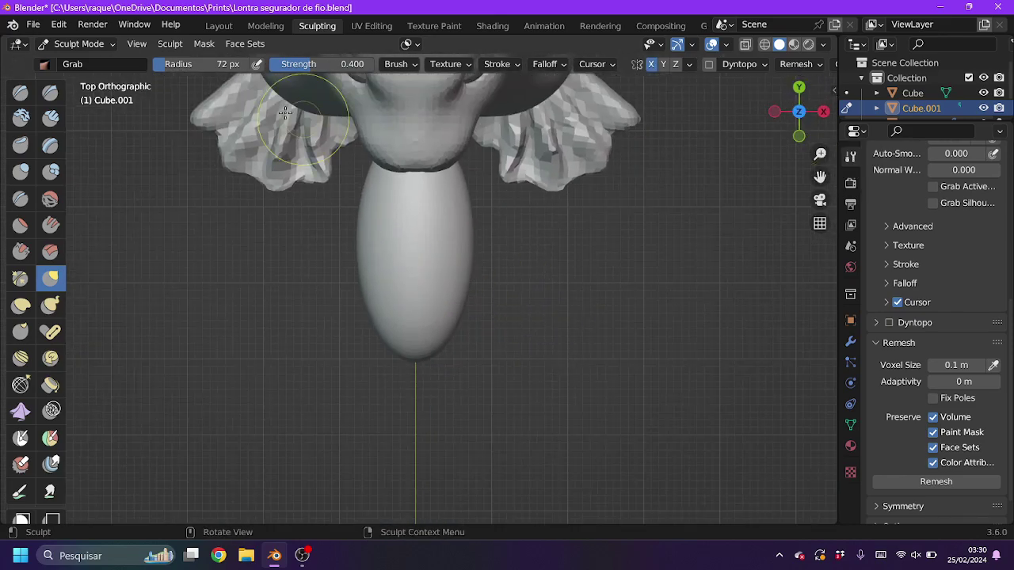
pyautogui.moveTo(436, 282); pyautogui.dragTo(465, 261)
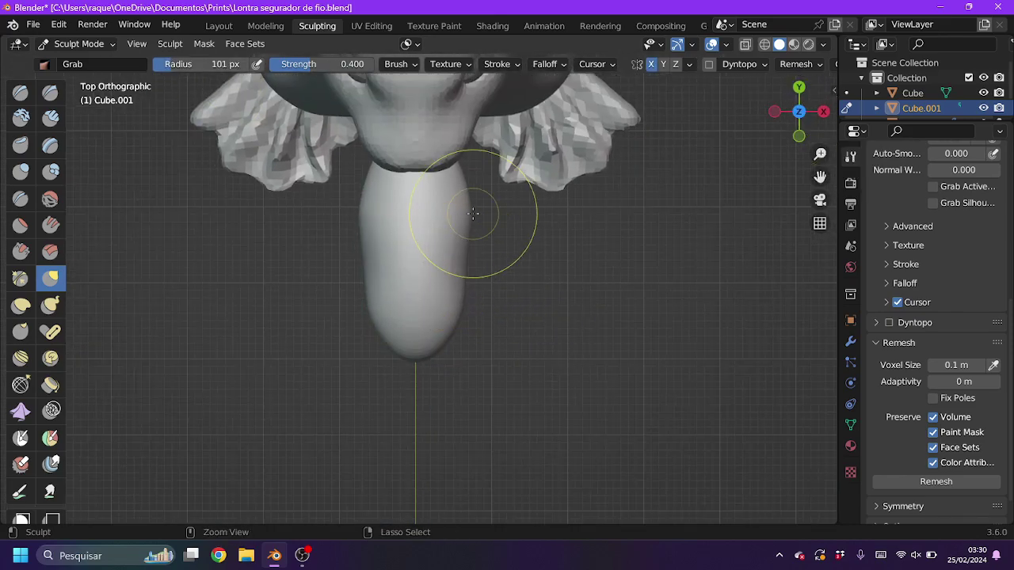
pyautogui.moveTo(447, 214); pyautogui.dragTo(294, 144)
pyautogui.moveTo(383, 203); pyautogui.dragTo(458, 248)
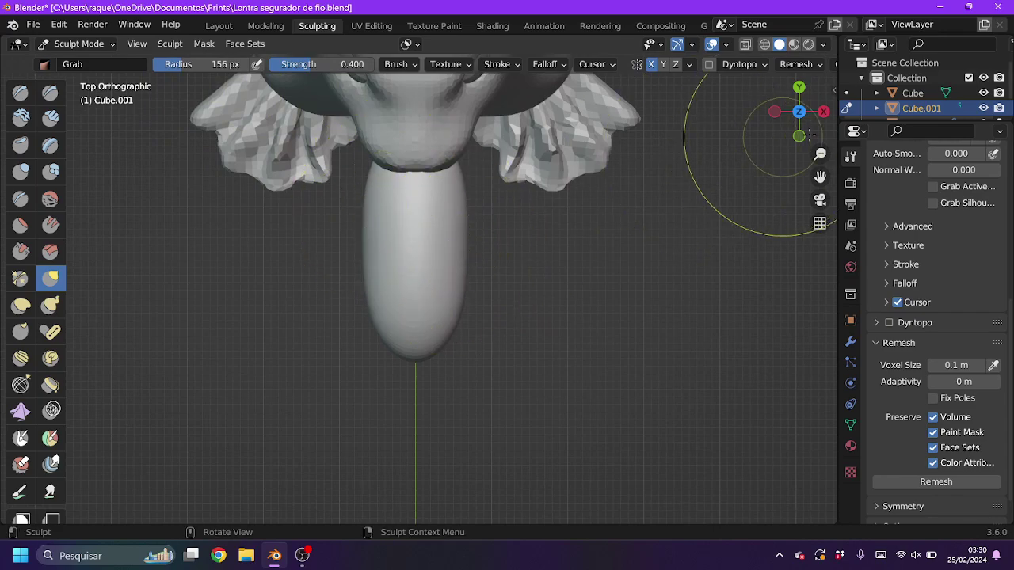
pyautogui.click(824, 111)
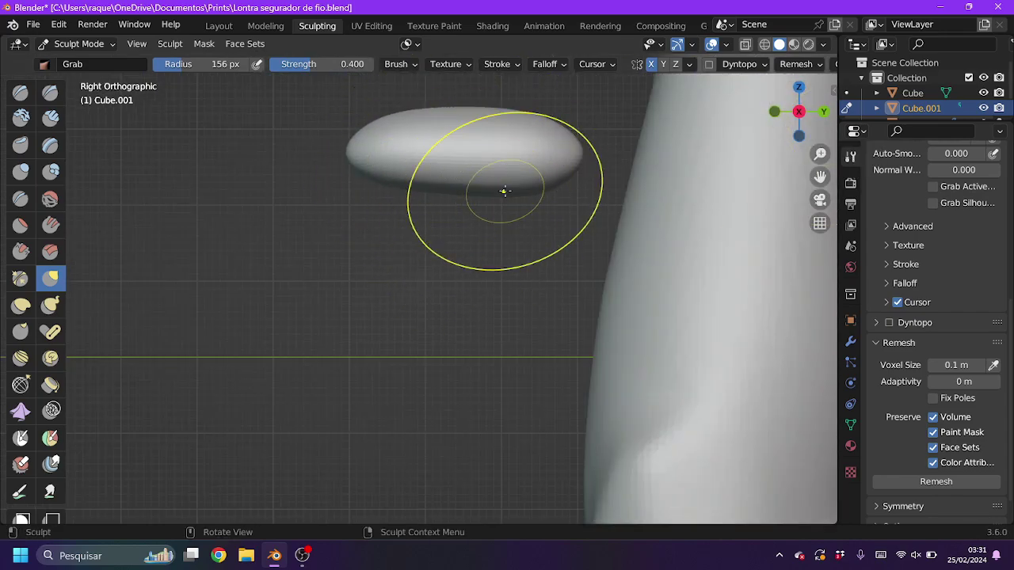
pyautogui.click(799, 87)
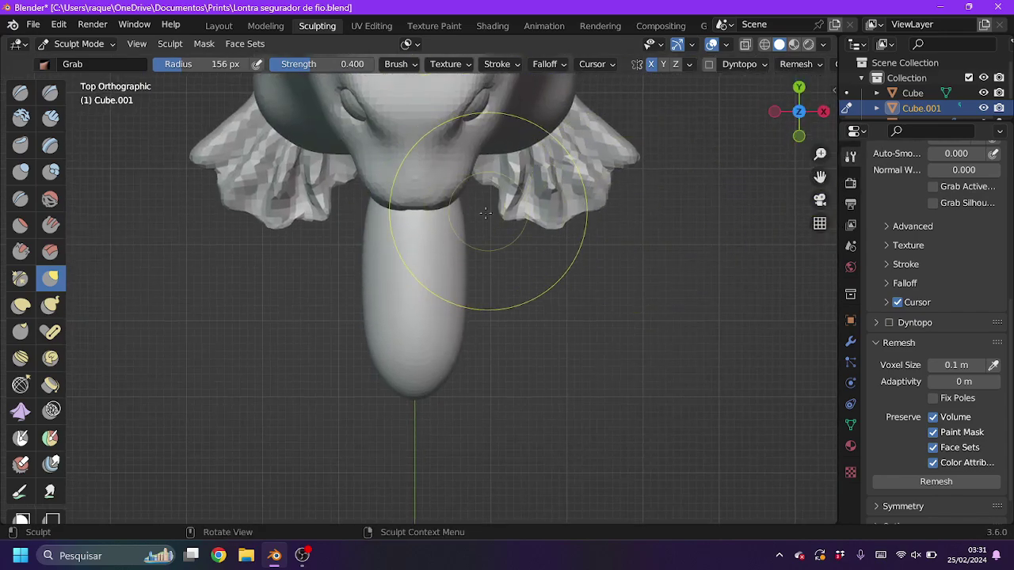
pyautogui.scroll(1, 443, 356)
pyautogui.scroll(1, 408, 404)
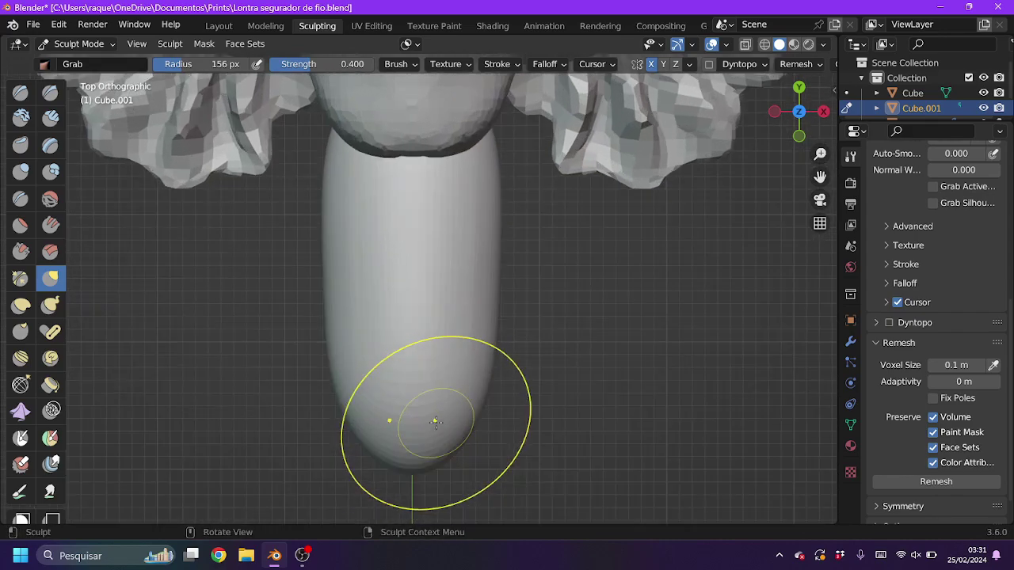
pyautogui.scroll(1, 443, 348)
pyautogui.scroll(-1, 491, 238)
pyautogui.scroll(1, 507, 301)
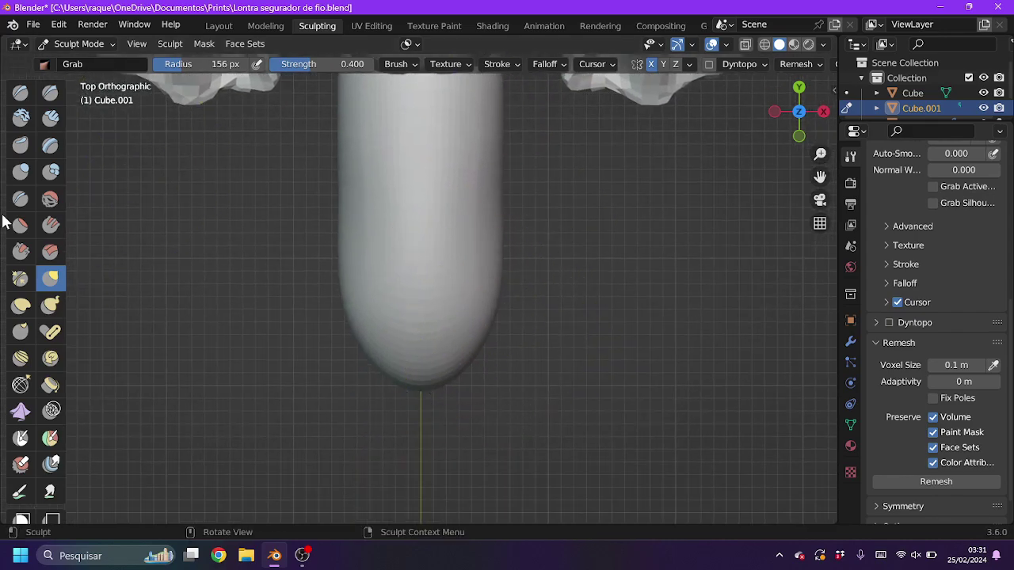
# Carve a crease down the middle of the arm tip with the Crease brush.
pyautogui.click(20, 201)
pyautogui.scroll(3, 388, 301)
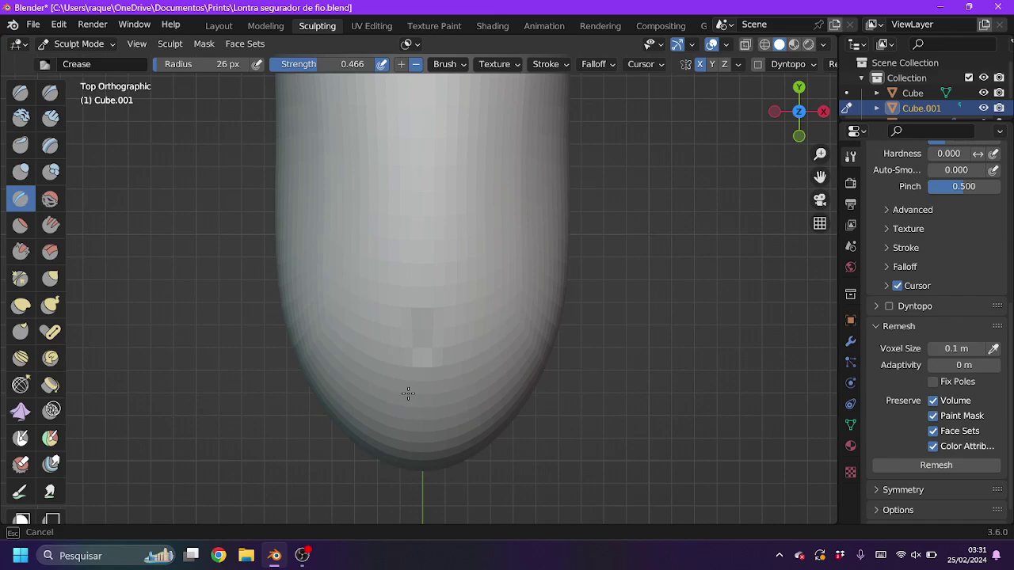
pyautogui.moveTo(420, 333); pyautogui.dragTo(432, 483)
pyautogui.moveTo(418, 439); pyautogui.dragTo(409, 232, button='middle')
pyautogui.click(800, 84)
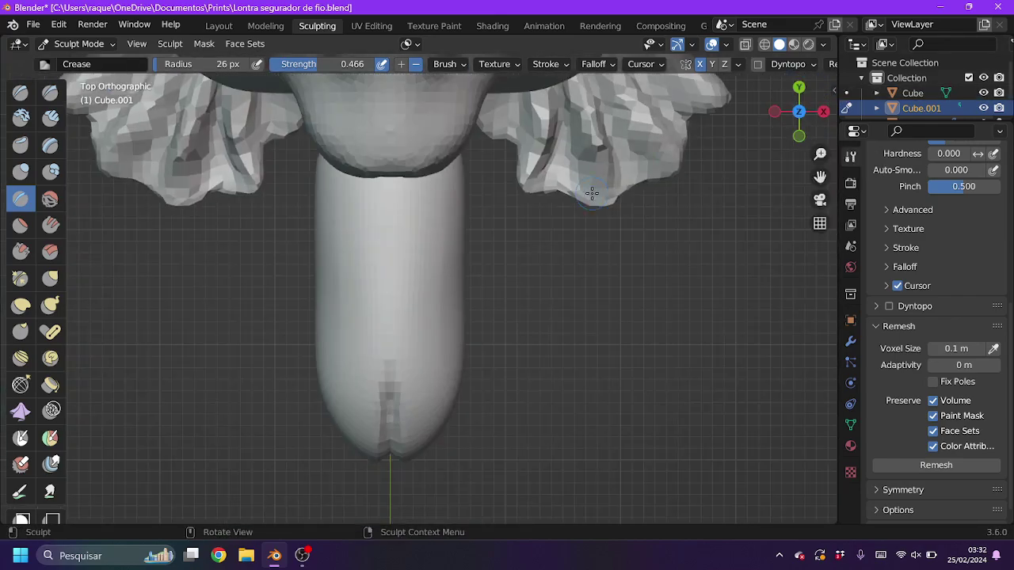
pyautogui.moveTo(425, 333); pyautogui.dragTo(448, 432)
pyautogui.hotkey('ctrl', 'z')
pyautogui.keyDown('shift'); pyautogui.moveTo(451, 405); pyautogui.dragTo(452, 351, button='middle'); pyautogui.keyUp('shift')
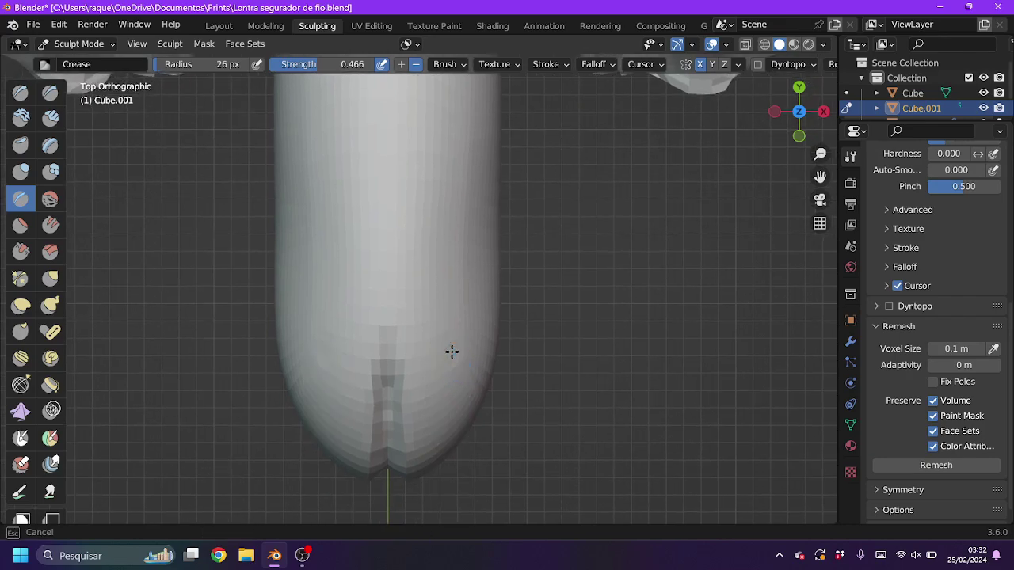
pyautogui.moveTo(447, 463); pyautogui.dragTo(440, 214, button='middle')
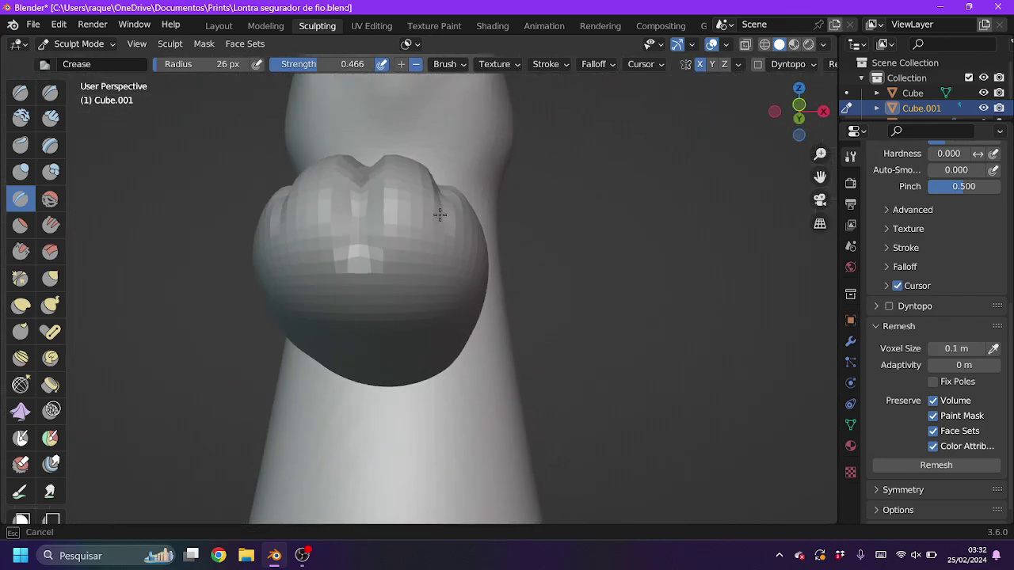
pyautogui.click(799, 87)
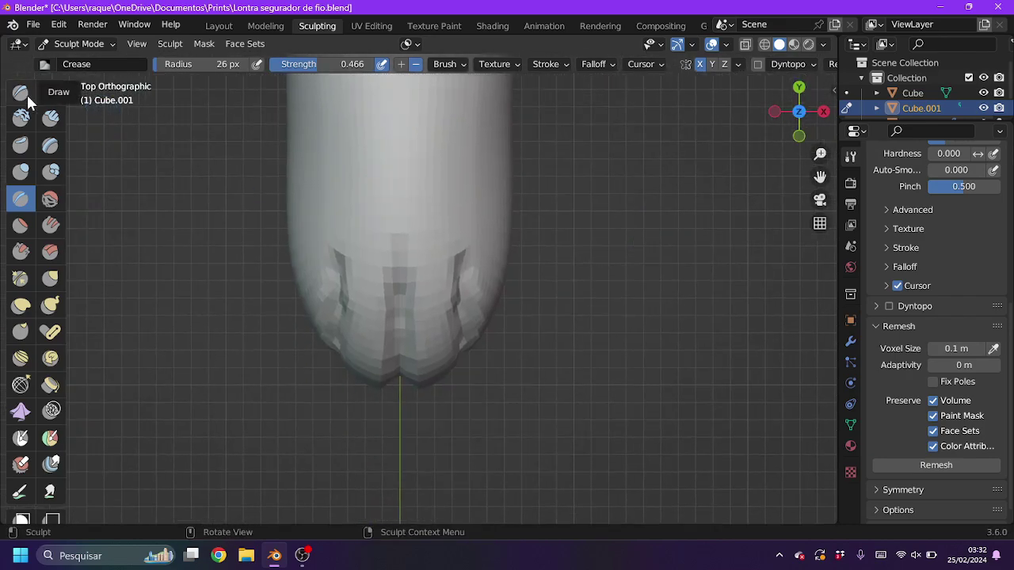
# Build raised finger ridges with Draw and pull out the paw's lower edge with Grab.
pyautogui.click(21, 92)
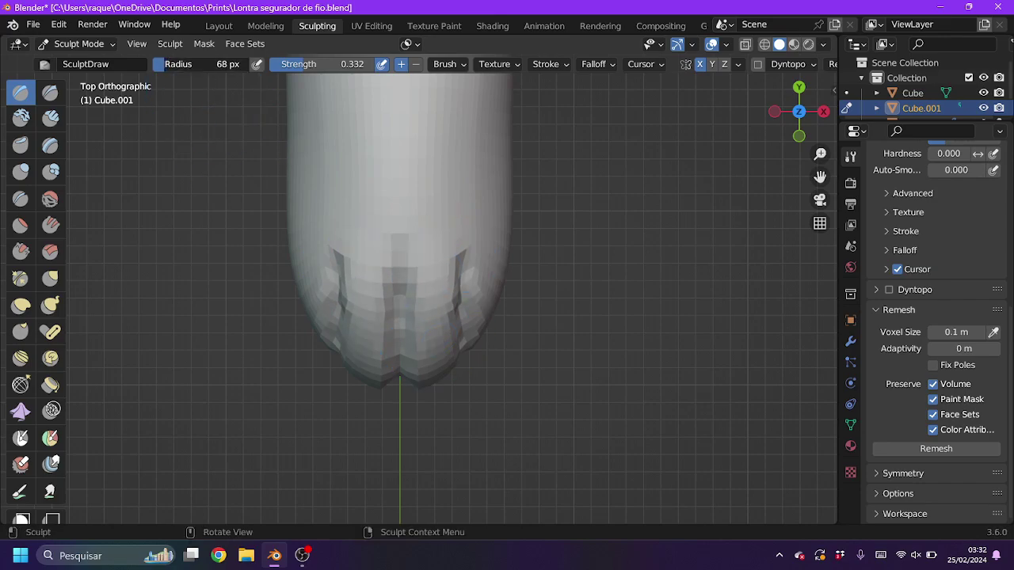
pyautogui.moveTo(373, 269)
pyautogui.mouseDown()
pyautogui.moveTo(437, 283)
pyautogui.moveTo(434, 379)
pyautogui.mouseUp()
pyautogui.moveTo(432, 252); pyautogui.dragTo(439, 357)
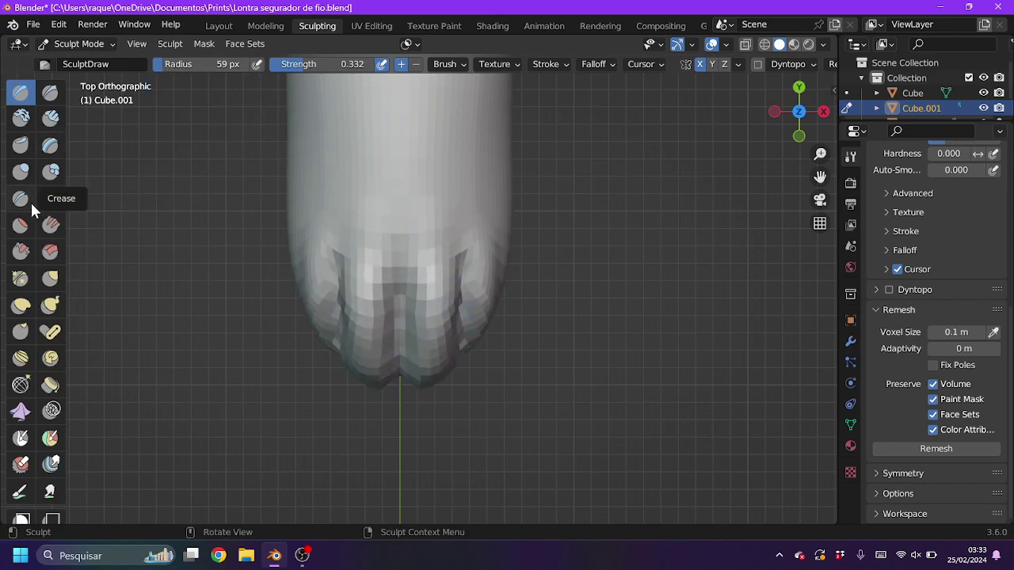
pyautogui.click(49, 277)
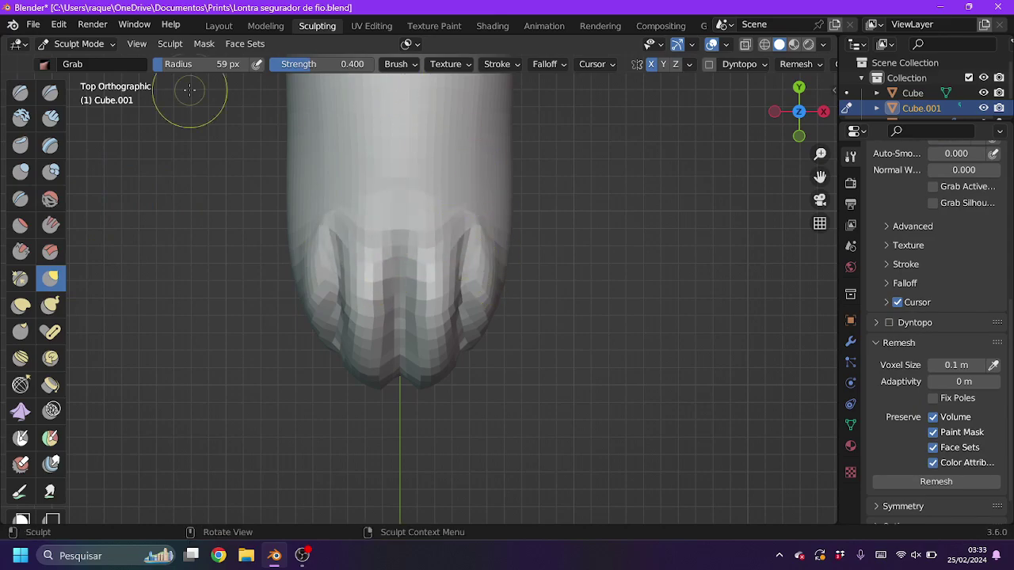
pyautogui.moveTo(488, 348); pyautogui.dragTo(485, 370)
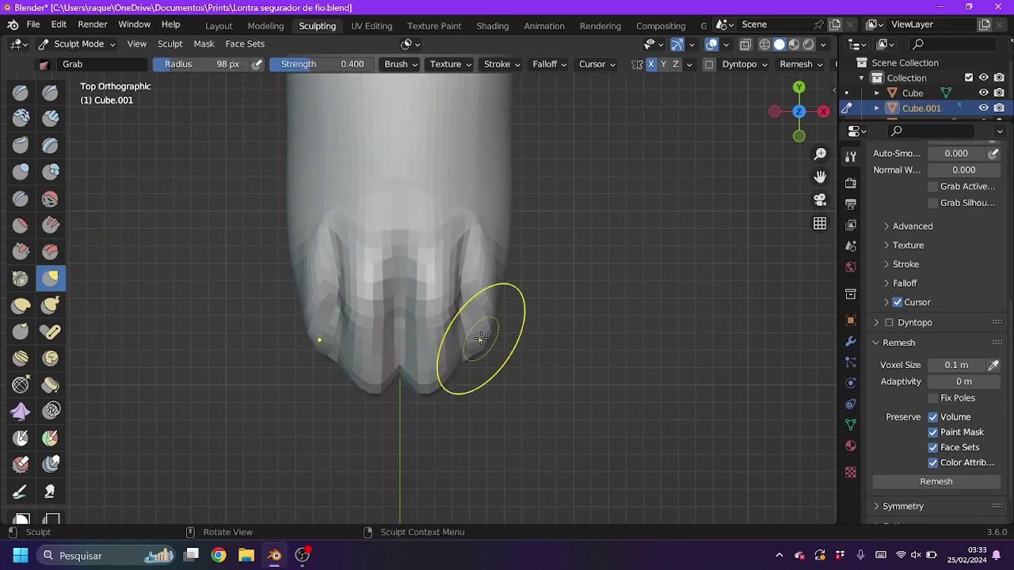
# Nudge the shape of the paw tip from the left side view.
pyautogui.moveTo(482, 317); pyautogui.dragTo(333, 261, button='middle')
pyautogui.moveTo(260, 306)
pyautogui.mouseDown(button='middle')
pyautogui.moveTo(342, 306)
pyautogui.moveTo(396, 203)
pyautogui.mouseUp(button='middle')
pyautogui.press('ctrl+KP_3')
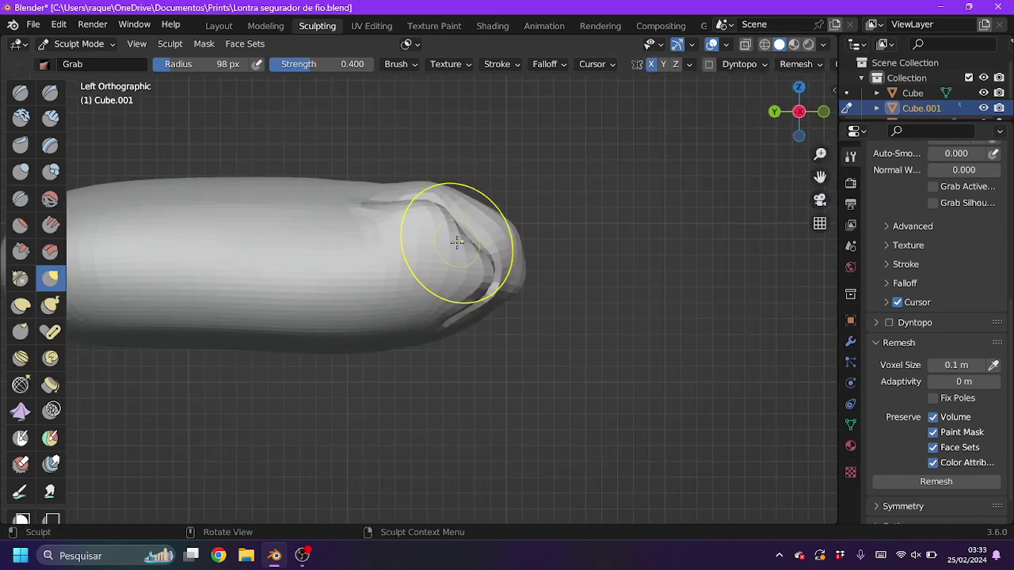
pyautogui.moveTo(457, 242); pyautogui.dragTo(448, 226)
pyautogui.moveTo(448, 226); pyautogui.dragTo(334, 321, button='middle')
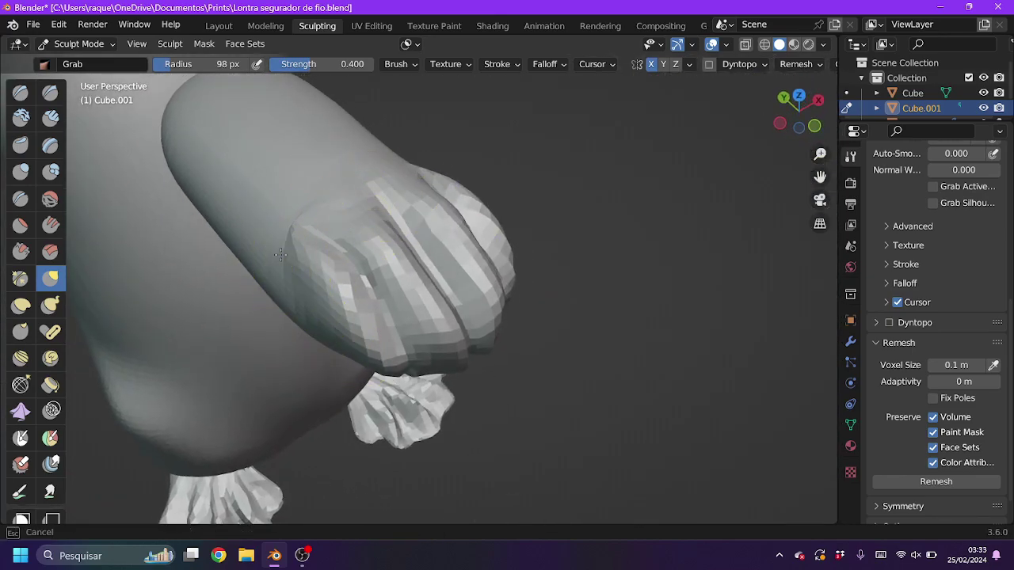
# Inspect the paw and arm from the side, cycling through Smooth, Grab and Draw brushes.
pyautogui.click(61, 197)
pyautogui.moveTo(373, 163); pyautogui.dragTo(531, 280, button='middle')
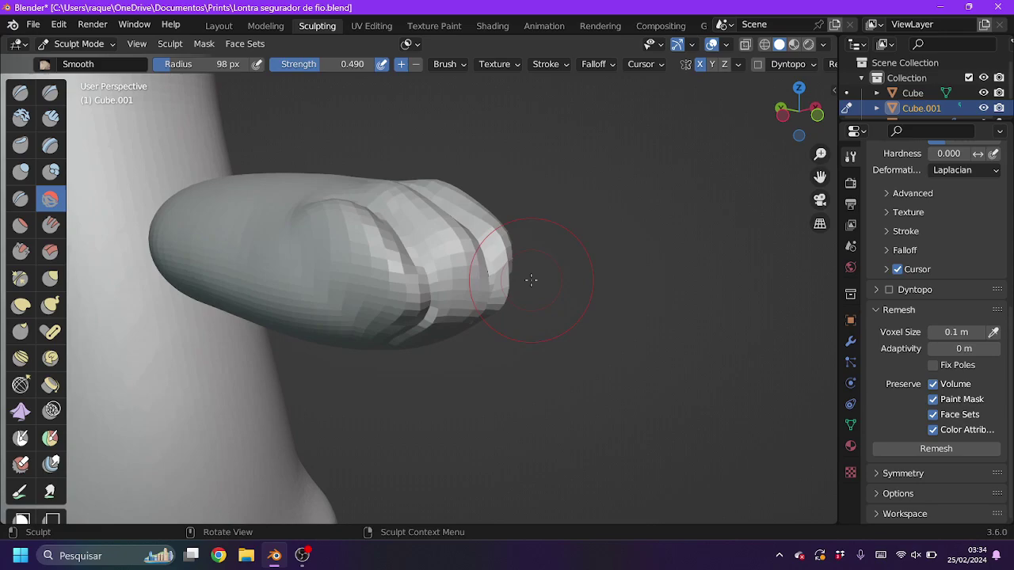
pyautogui.click(783, 116)
pyautogui.click(50, 278)
pyautogui.click(204, 43)
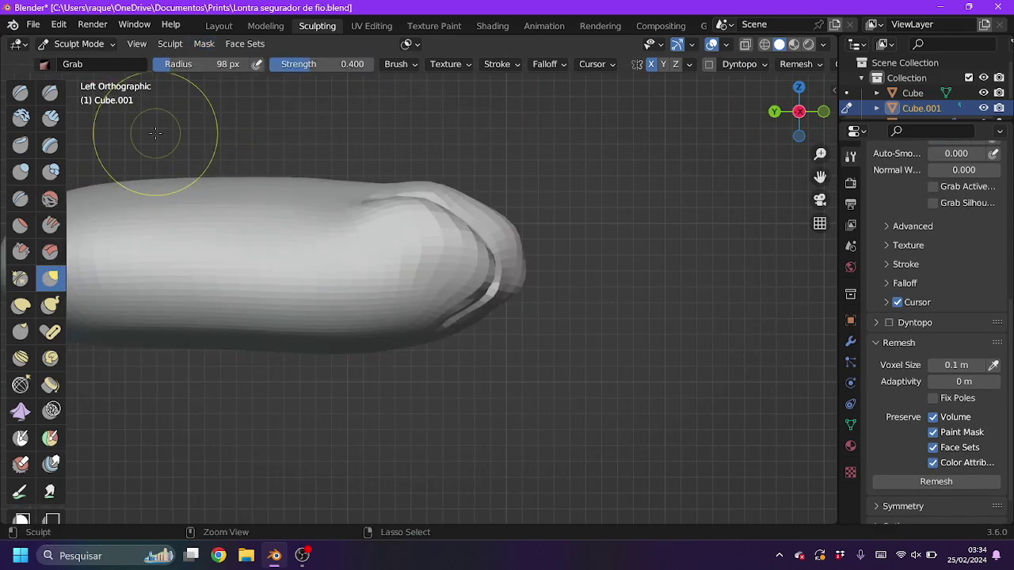
pyautogui.click(80, 43)
pyautogui.scroll(-3, 407, 349)
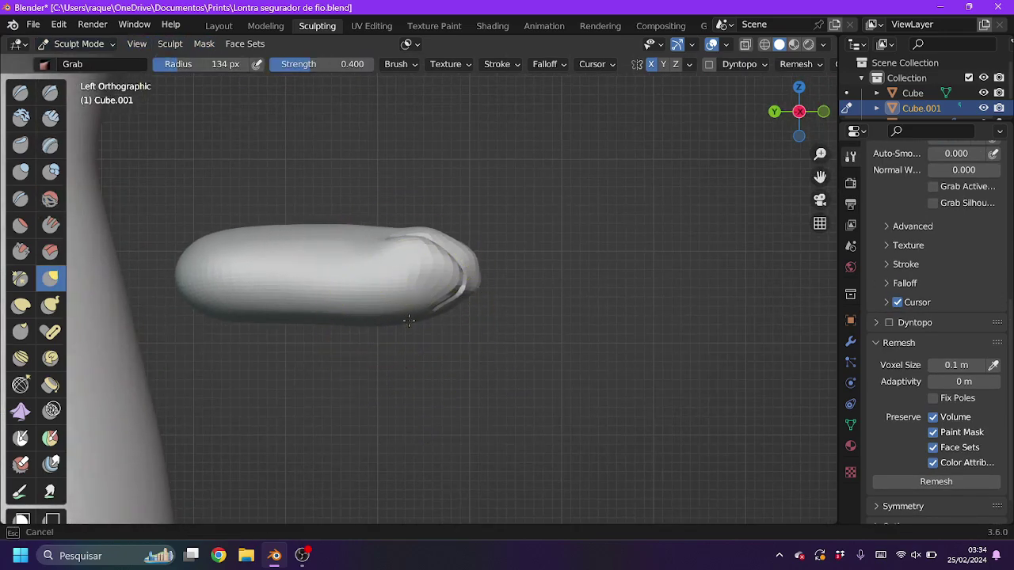
pyautogui.moveTo(544, 294)
pyautogui.mouseDown(button='middle')
pyautogui.moveTo(567, 285)
pyautogui.moveTo(598, 222)
pyautogui.mouseUp(button='middle')
pyautogui.moveTo(356, 234); pyautogui.dragTo(340, 226, button='middle')
pyautogui.scroll(4, 351, 218)
pyautogui.click(21, 92)
# Remesh the arm at a 0.046 m voxel size.
pyautogui.click(956, 450)
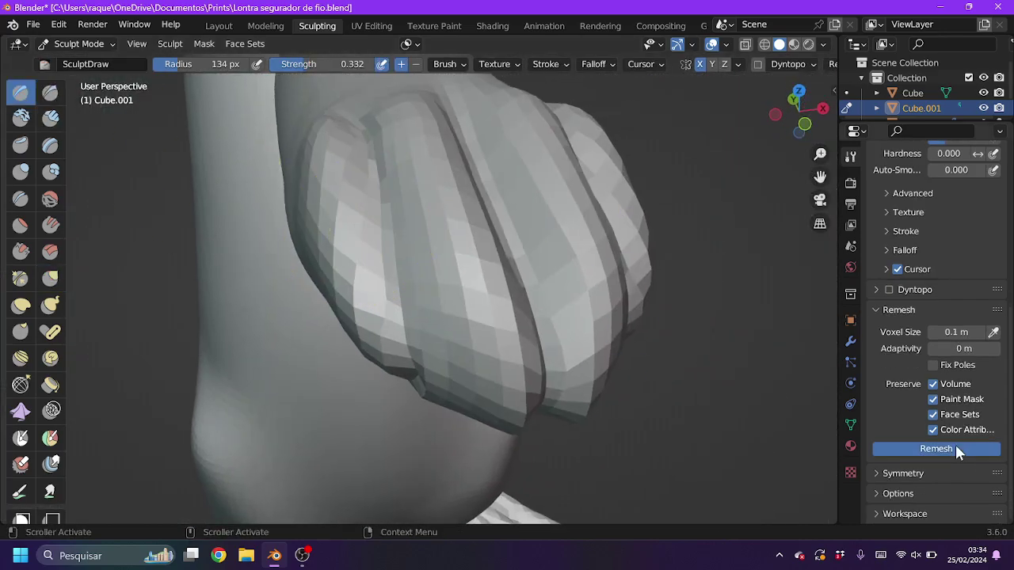
pyautogui.click(936, 448)
pyautogui.moveTo(956, 332); pyautogui.dragTo(950, 332)
pyautogui.click(943, 450)
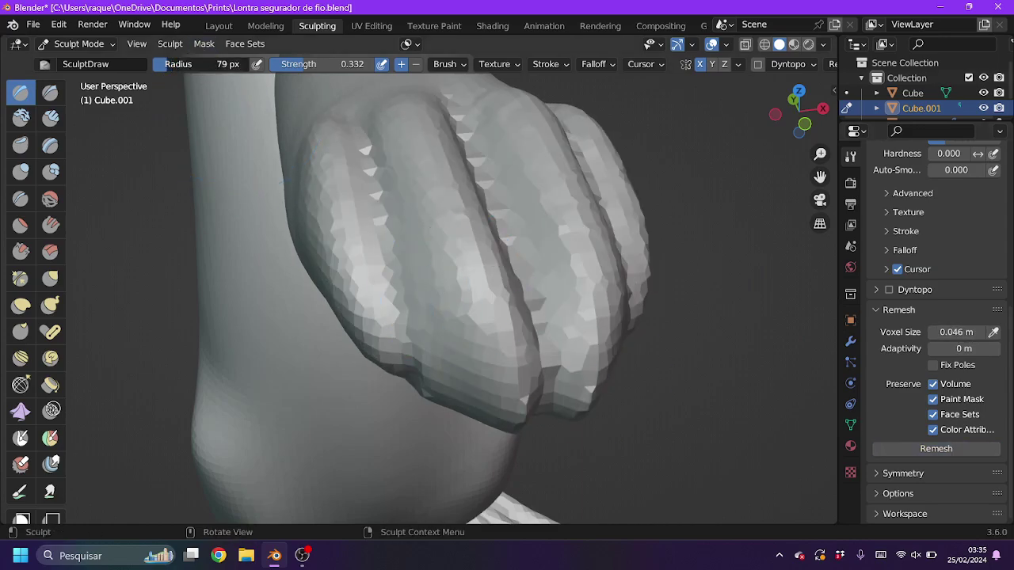
# Shrink the brush radius to 59 px and sculpt extra detail onto the finger.
pyautogui.moveTo(228, 64); pyautogui.dragTo(198, 64)
pyautogui.moveTo(523, 348)
pyautogui.mouseDown(button='middle')
pyautogui.moveTo(509, 442)
pyautogui.moveTo(514, 382)
pyautogui.mouseUp(button='middle')
pyautogui.moveTo(591, 188); pyautogui.dragTo(487, 294, button='middle')
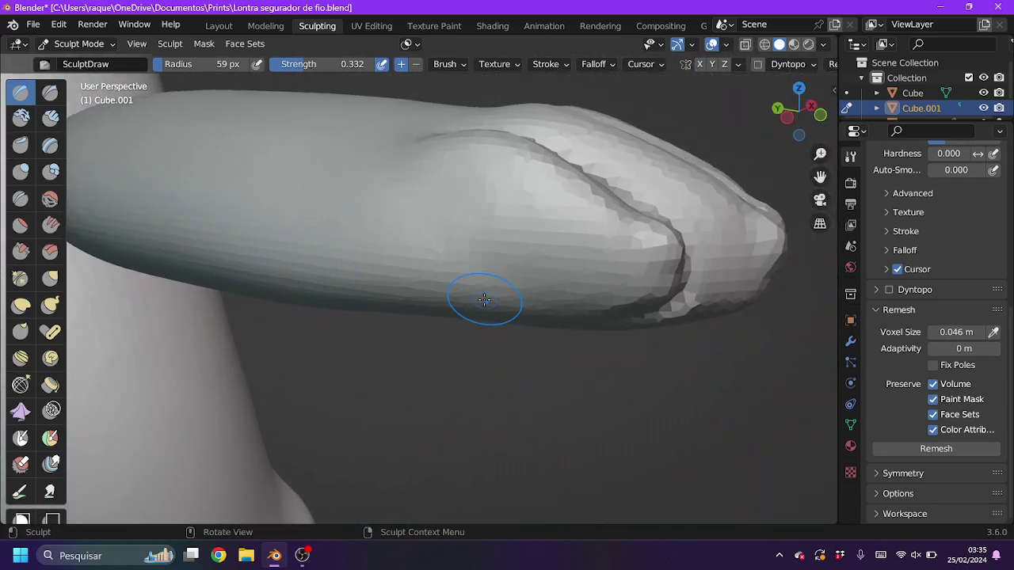
pyautogui.moveTo(385, 237)
pyautogui.mouseDown()
pyautogui.moveTo(345, 235)
pyautogui.moveTo(446, 219)
pyautogui.mouseUp()
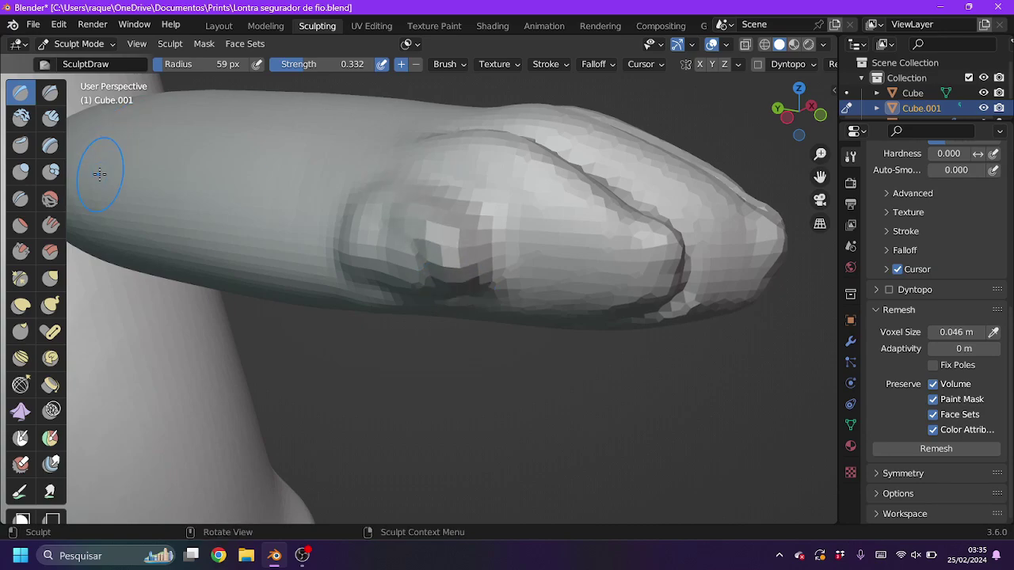
# Carve and deepen the creases between the fingers with the Crease brush.
pyautogui.click(50, 198)
pyautogui.moveTo(373, 262); pyautogui.dragTo(385, 271, button='middle')
pyautogui.scroll(-2, 385, 272)
pyautogui.click(50, 278)
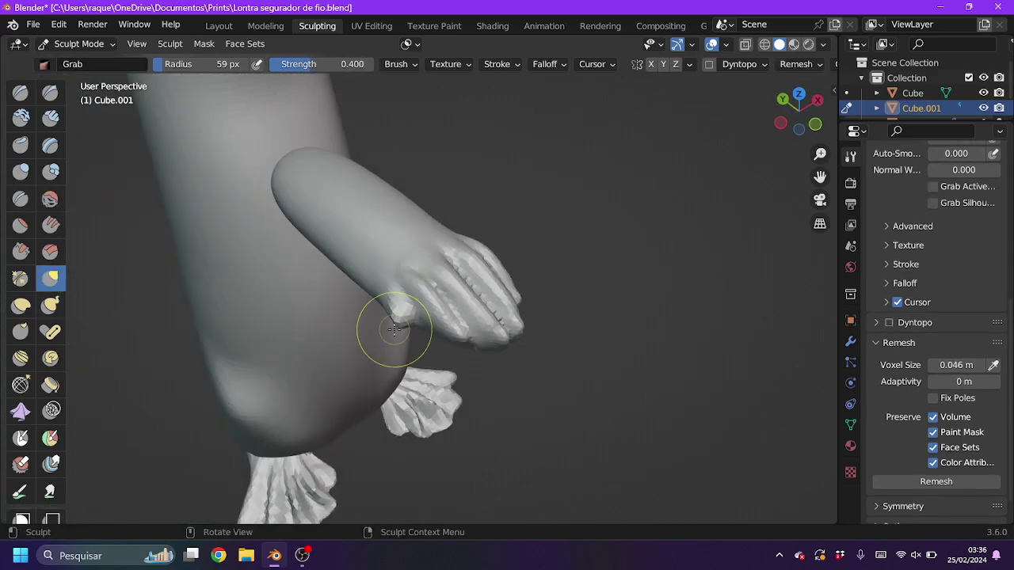
pyautogui.moveTo(406, 305); pyautogui.dragTo(413, 185, button='middle')
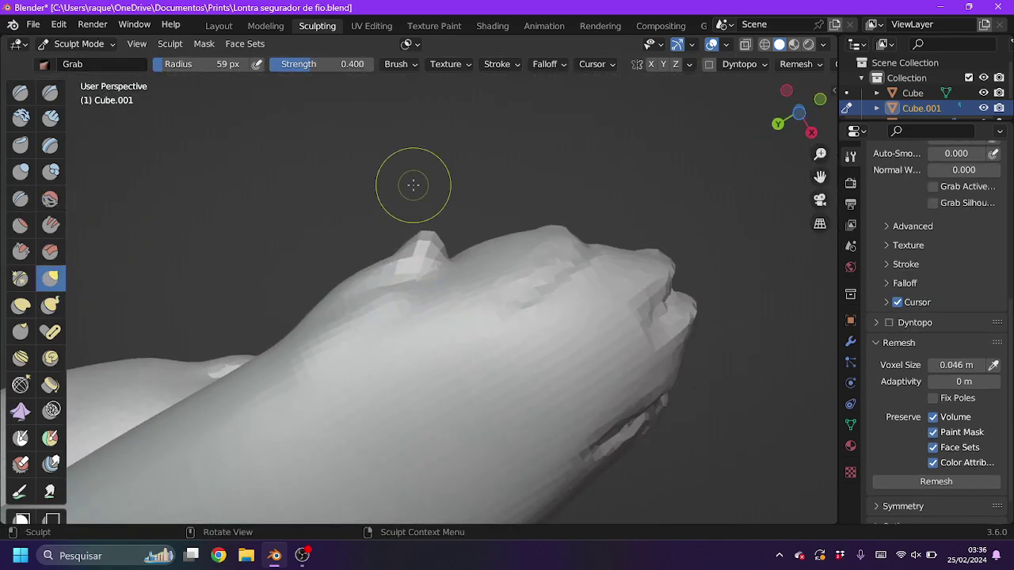
pyautogui.click(21, 171)
pyautogui.click(20, 198)
pyautogui.moveTo(237, 277); pyautogui.dragTo(351, 312, button='middle')
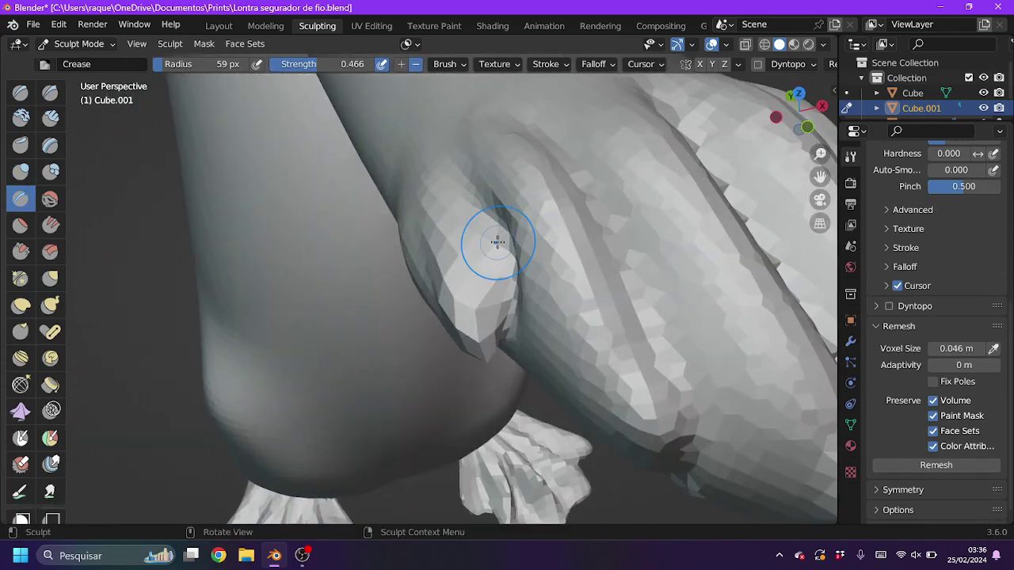
pyautogui.moveTo(494, 237)
pyautogui.mouseDown(button='middle')
pyautogui.moveTo(473, 232)
pyautogui.moveTo(556, 216)
pyautogui.mouseUp(button='middle')
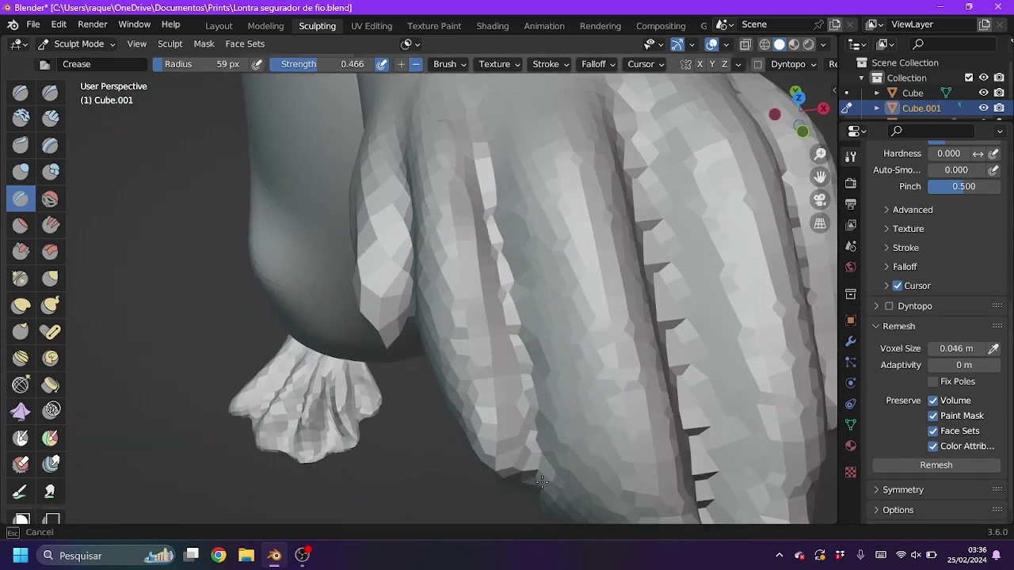
# Orbit out to inspect the whole paw and smooth the surface.
pyautogui.moveTo(587, 372)
pyautogui.mouseDown(button='middle')
pyautogui.moveTo(498, 192)
pyautogui.moveTo(454, 140)
pyautogui.moveTo(364, 407)
pyautogui.mouseUp(button='middle')
pyautogui.moveTo(250, 341)
pyautogui.mouseDown(button='middle')
pyautogui.moveTo(351, 403)
pyautogui.moveTo(186, 265)
pyautogui.moveTo(252, 21)
pyautogui.mouseUp(button='middle')
pyautogui.hotkey('shift', 's')
pyautogui.scroll(-2, 181, 269)
# Return to Object Mode and add a Mirror modifier to the arm.
pyautogui.click(219, 25)
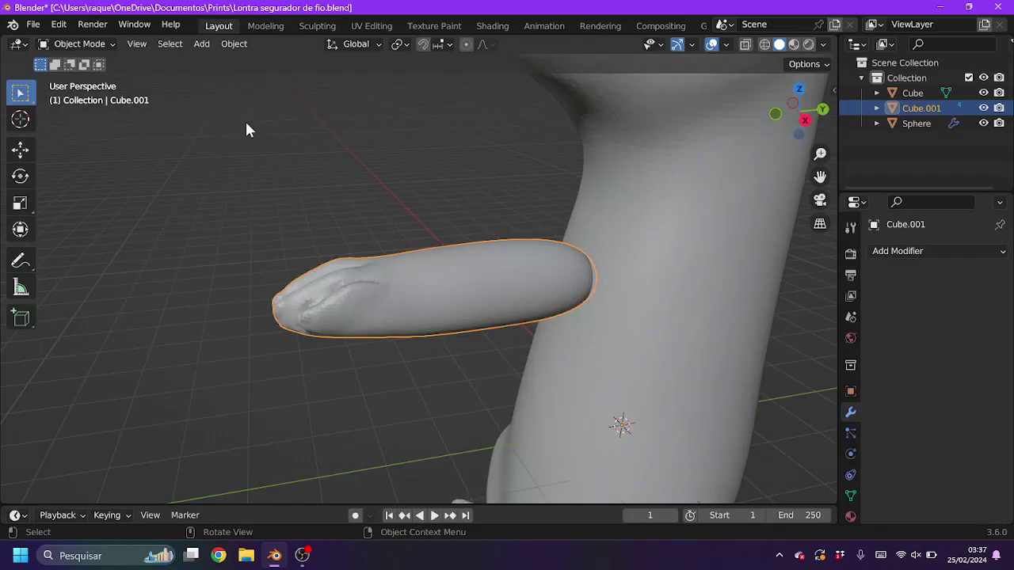
pyautogui.moveTo(245, 118); pyautogui.dragTo(297, 145, button='middle')
pyautogui.click(914, 251)
pyautogui.click(717, 425)
# In Edit Mode, move the arm along X, Y and Z to sit beside the body.
pyautogui.press('Tab')
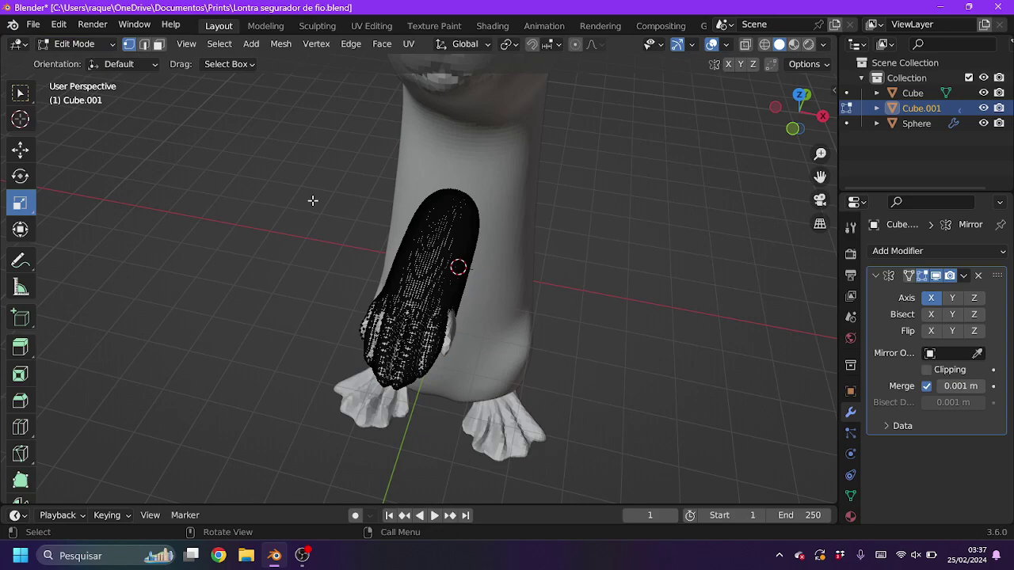
pyautogui.press('g')
pyautogui.press('x')
pyautogui.press('Return')
pyautogui.moveTo(161, 131); pyautogui.dragTo(476, 238, button='middle')
pyautogui.press('g')
pyautogui.press('y')
pyautogui.press('Return')
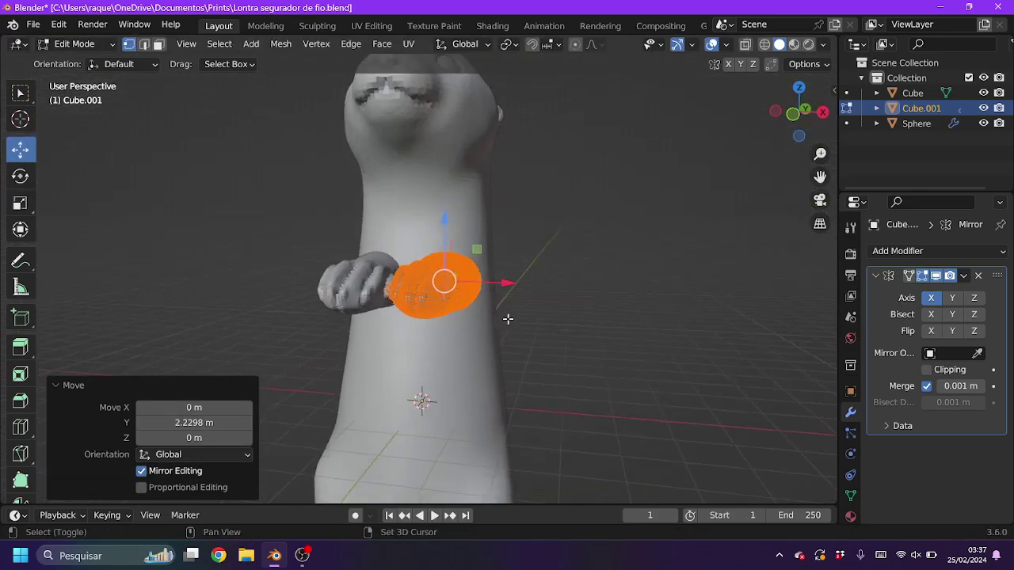
pyautogui.press('g')
pyautogui.press('z')
pyautogui.press('Return')
# Rotate the arm about 90 degrees on Y and shift it 0.17121 m along X.
pyautogui.press('r')
pyautogui.press('y')
pyautogui.press('Return')
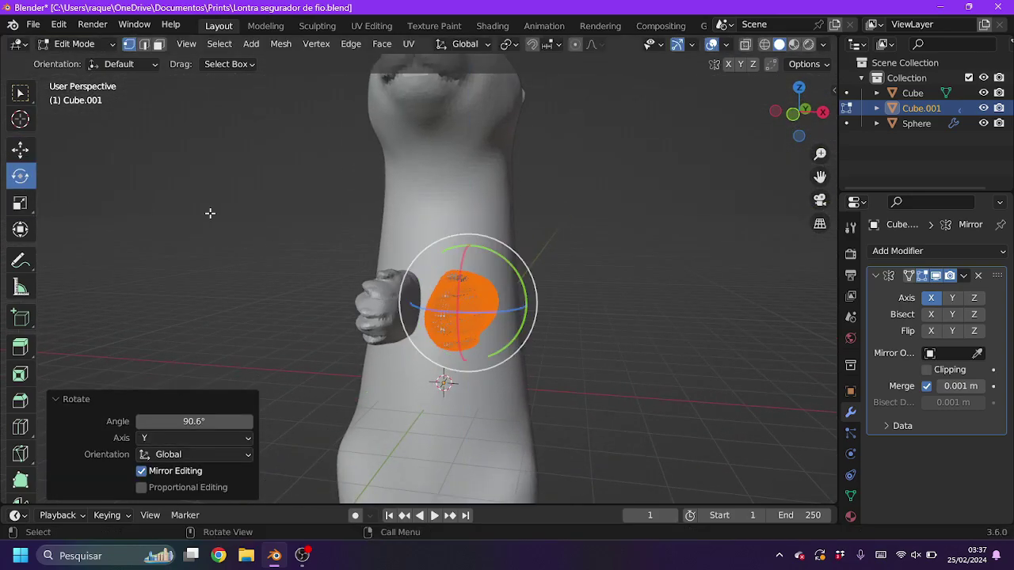
pyautogui.moveTo(211, 214)
pyautogui.mouseDown(button='middle')
pyautogui.moveTo(403, 193)
pyautogui.moveTo(444, 238)
pyautogui.mouseUp(button='middle')
pyautogui.press('g')
pyautogui.press('x')
pyautogui.press('Return')
pyautogui.press('KP_3')
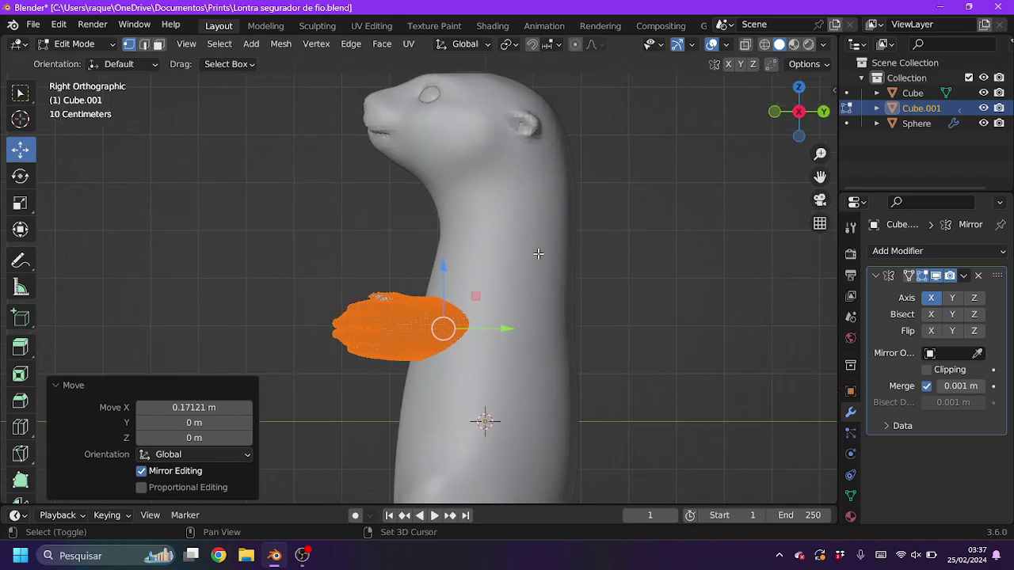
# Tilt the arm up about 38 degrees and place it against the chest.
pyautogui.press('s')
pyautogui.press('Escape')
pyautogui.press('r')
pyautogui.press('Return')
pyautogui.press('g')
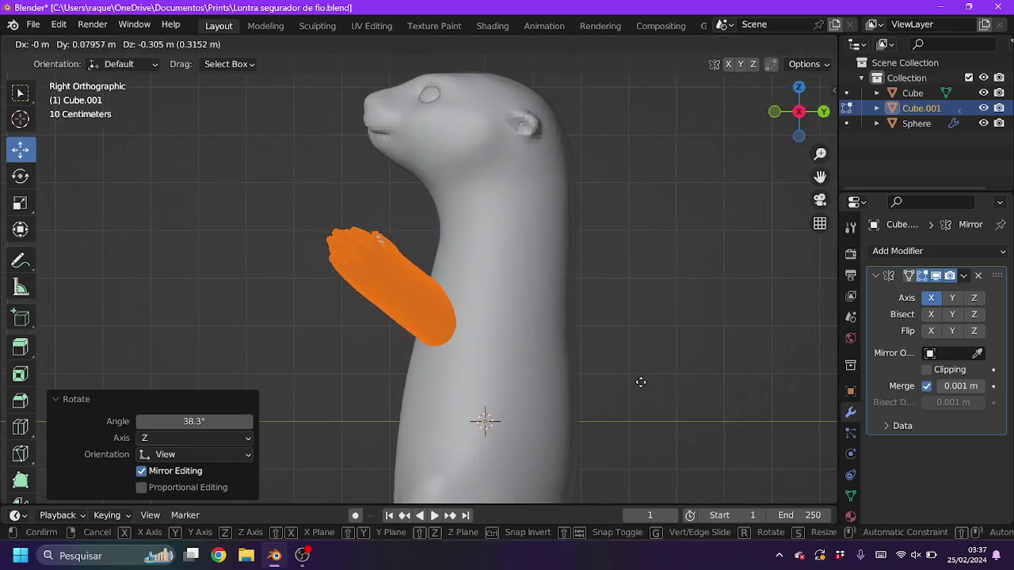
pyautogui.press('Return')
pyautogui.press('KP_4')
pyautogui.press('KP_4')
pyautogui.press('KP_4')
pyautogui.press('KP_6')
# Bend the raised arm in toward the otter's chest with the Pose brush.
pyautogui.click(317, 26)
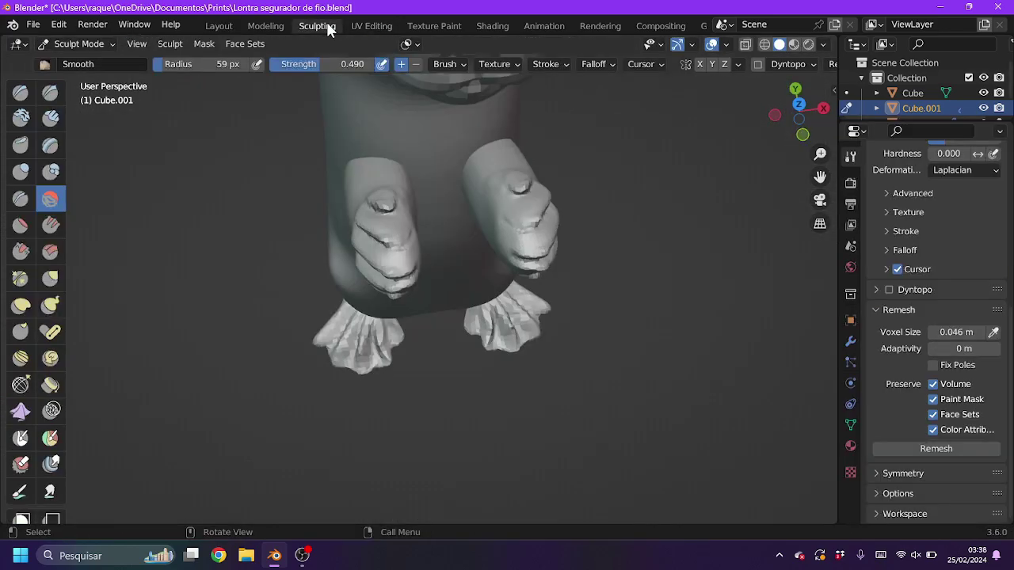
pyautogui.scroll(3, 565, 312)
pyautogui.press('g')
pyautogui.moveTo(566, 312)
pyautogui.mouseDown(button='middle')
pyautogui.moveTo(243, 362)
pyautogui.moveTo(410, 363)
pyautogui.mouseUp(button='middle')
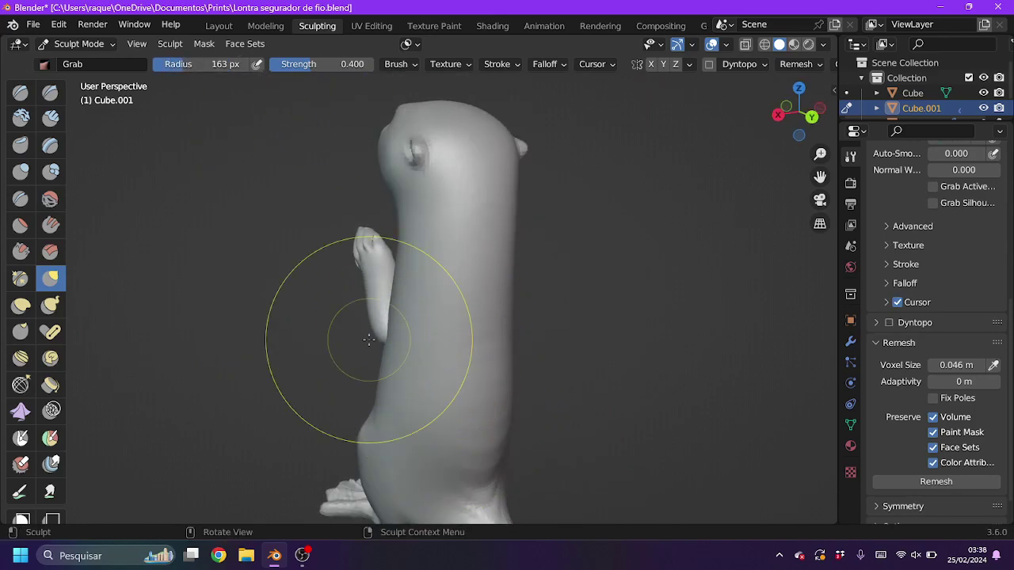
pyautogui.press('KP_4')
pyautogui.press('KP_4')
pyautogui.press('KP_4')
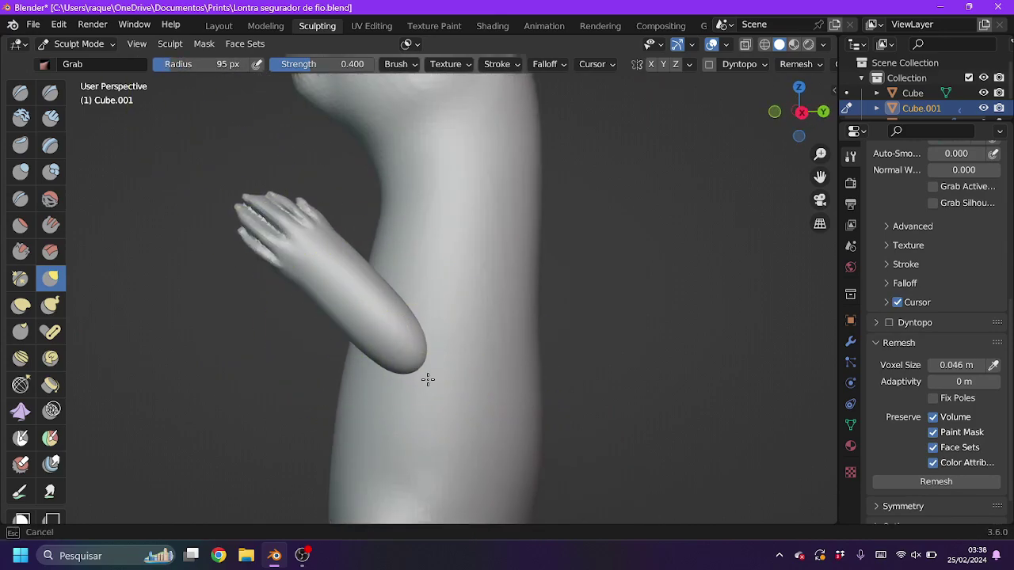
pyautogui.moveTo(468, 373)
pyautogui.mouseDown(button='middle')
pyautogui.moveTo(433, 314)
pyautogui.moveTo(368, 323)
pyautogui.mouseUp(button='middle')
pyautogui.click(850, 340)
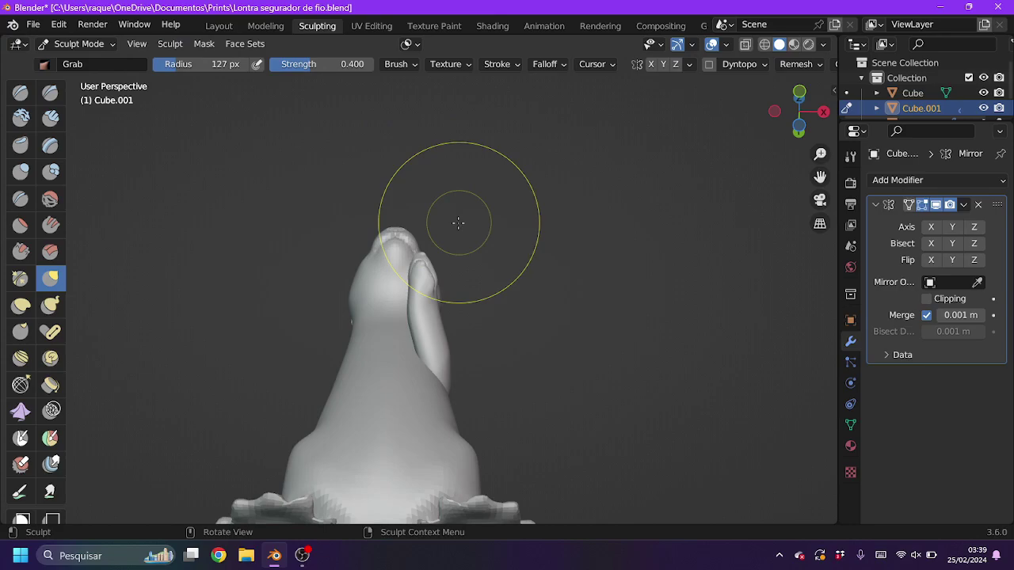
pyautogui.moveTo(390, 269)
pyautogui.mouseDown(button='middle')
pyautogui.moveTo(351, 272)
pyautogui.moveTo(478, 278)
pyautogui.mouseUp(button='middle')
pyautogui.click(52, 333)
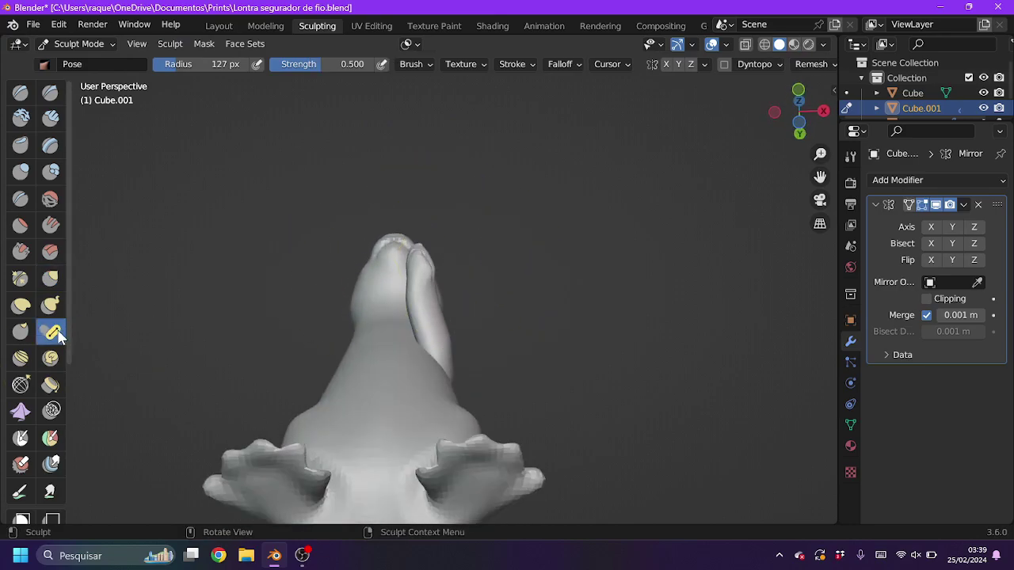
pyautogui.keyDown('ctrl'); pyautogui.moveTo(405, 260); pyautogui.dragTo(404, 252, button='middle'); pyautogui.keyUp('ctrl')
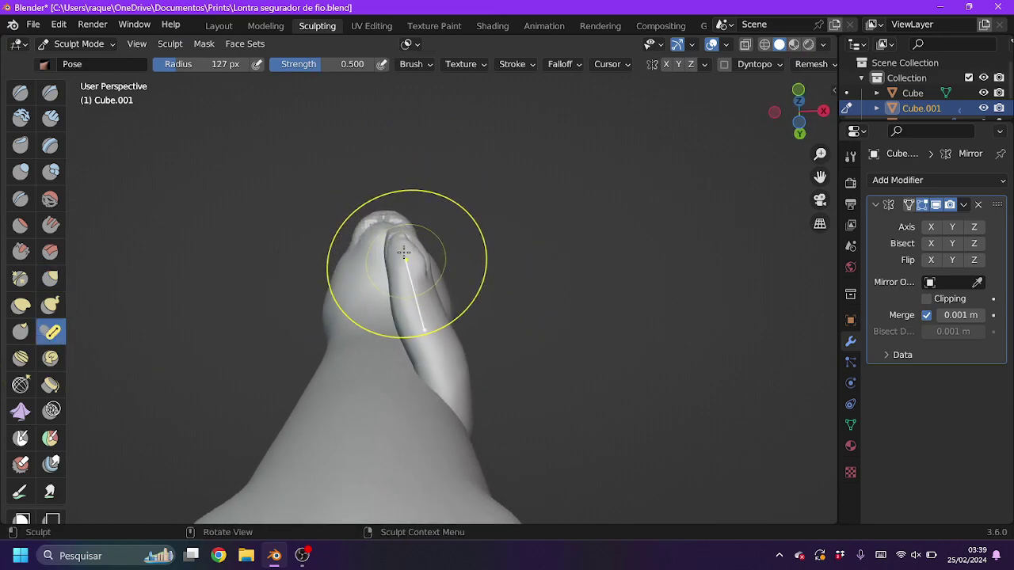
pyautogui.moveTo(354, 276)
pyautogui.mouseDown(button='middle')
pyautogui.moveTo(340, 294)
pyautogui.moveTo(448, 291)
pyautogui.moveTo(446, 369)
pyautogui.moveTo(438, 327)
pyautogui.mouseUp(button='middle')
# Reshape the raised paw and bent limb with the Grab and Blob brushes.
pyautogui.press('g')
pyautogui.scroll(5, 407, 249)
pyautogui.moveTo(397, 240); pyautogui.dragTo(414, 269, button='middle')
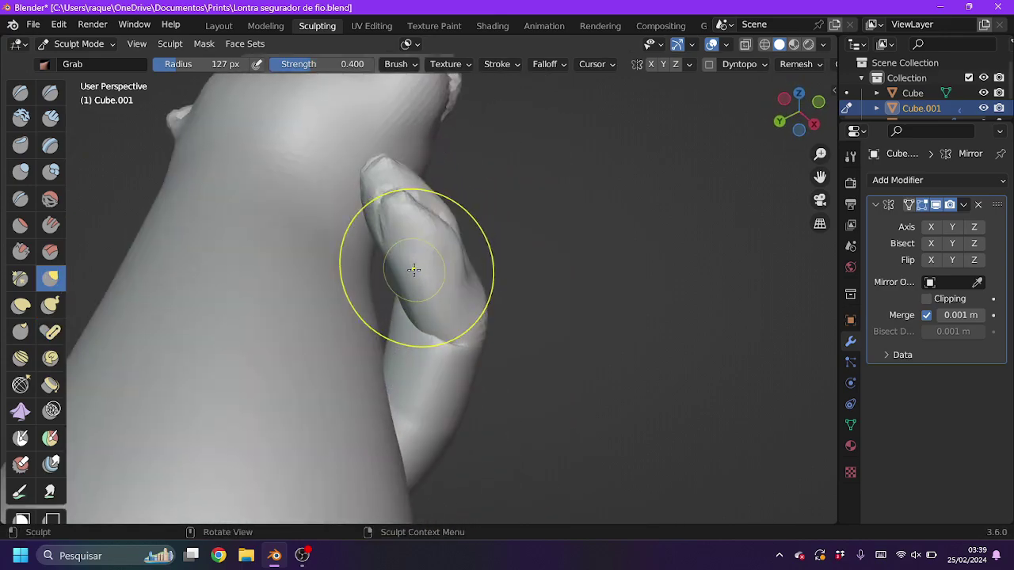
pyautogui.moveTo(377, 166)
pyautogui.mouseDown(button='middle')
pyautogui.moveTo(418, 254)
pyautogui.moveTo(483, 205)
pyautogui.mouseUp(button='middle')
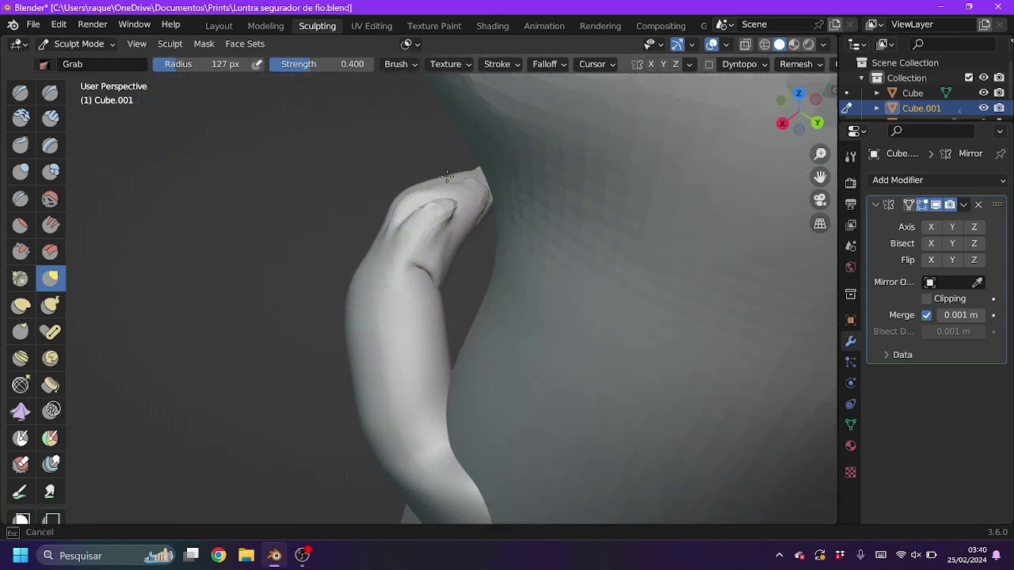
pyautogui.moveTo(447, 176)
pyautogui.mouseDown(button='middle')
pyautogui.moveTo(351, 260)
pyautogui.moveTo(357, 301)
pyautogui.moveTo(340, 301)
pyautogui.moveTo(450, 205)
pyautogui.mouseUp(button='middle')
pyautogui.moveTo(444, 303); pyautogui.dragTo(380, 238, button='middle')
pyautogui.click(50, 173)
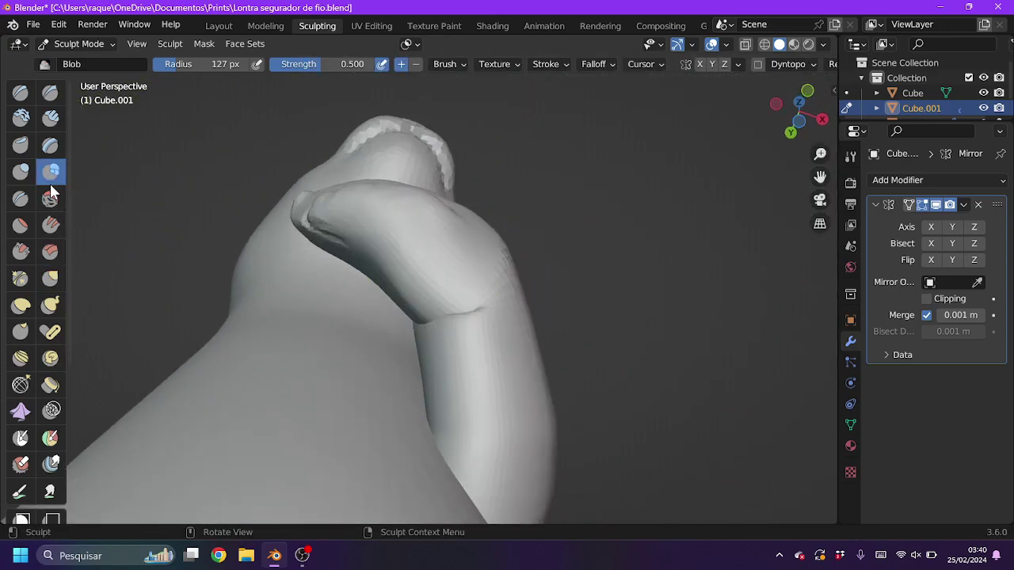
pyautogui.moveTo(458, 324)
pyautogui.mouseDown(button='middle')
pyautogui.moveTo(471, 351)
pyautogui.moveTo(347, 299)
pyautogui.mouseUp(button='middle')
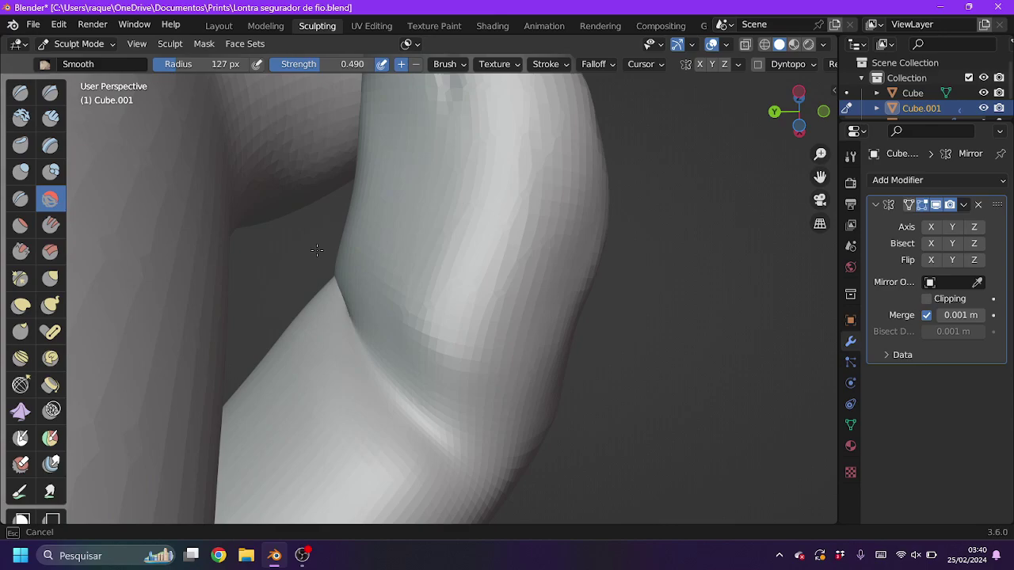
pyautogui.moveTo(317, 251)
pyautogui.mouseDown(button='middle')
pyautogui.moveTo(352, 251)
pyautogui.moveTo(417, 480)
pyautogui.moveTo(478, 349)
pyautogui.moveTo(546, 398)
pyautogui.moveTo(546, 376)
pyautogui.moveTo(372, 337)
pyautogui.moveTo(464, 235)
pyautogui.moveTo(661, 227)
pyautogui.moveTo(232, 249)
pyautogui.mouseUp(button='middle')
# Refine the hand with Grab and Smooth brushes, checking it from several angles.
pyautogui.press('g')
pyautogui.press('s')
pyautogui.press('g')
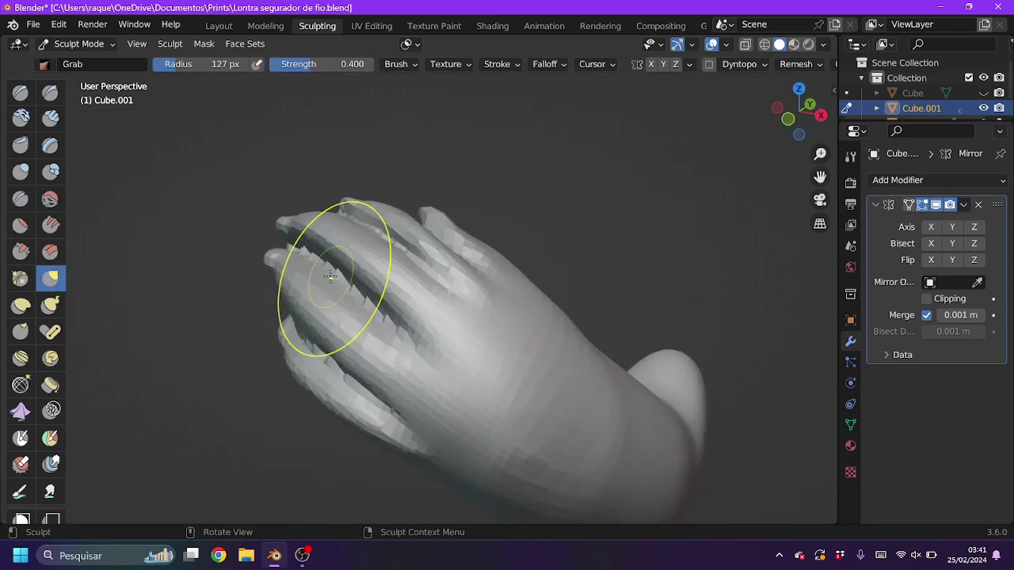
pyautogui.moveTo(315, 215); pyautogui.dragTo(274, 242, button='middle')
pyautogui.moveTo(339, 268); pyautogui.dragTo(338, 181, button='middle')
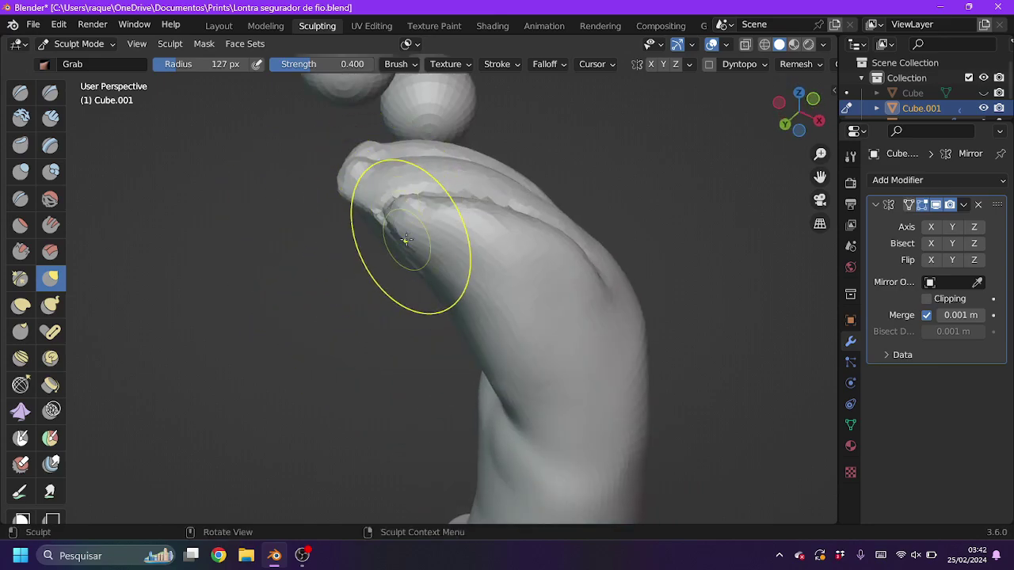
pyautogui.moveTo(406, 239)
pyautogui.mouseDown(button='middle')
pyautogui.moveTo(403, 170)
pyautogui.moveTo(466, 248)
pyautogui.mouseUp(button='middle')
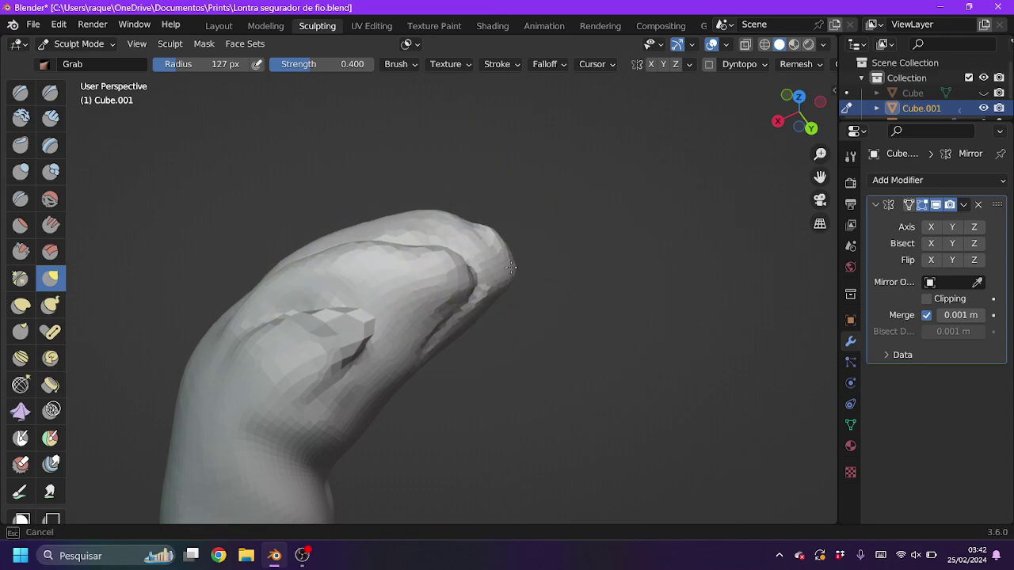
pyautogui.scroll(-5, 266, 175)
# Unhide the otter's body (Cube) and start sculpting on it instead of the arms.
pyautogui.click(983, 93)
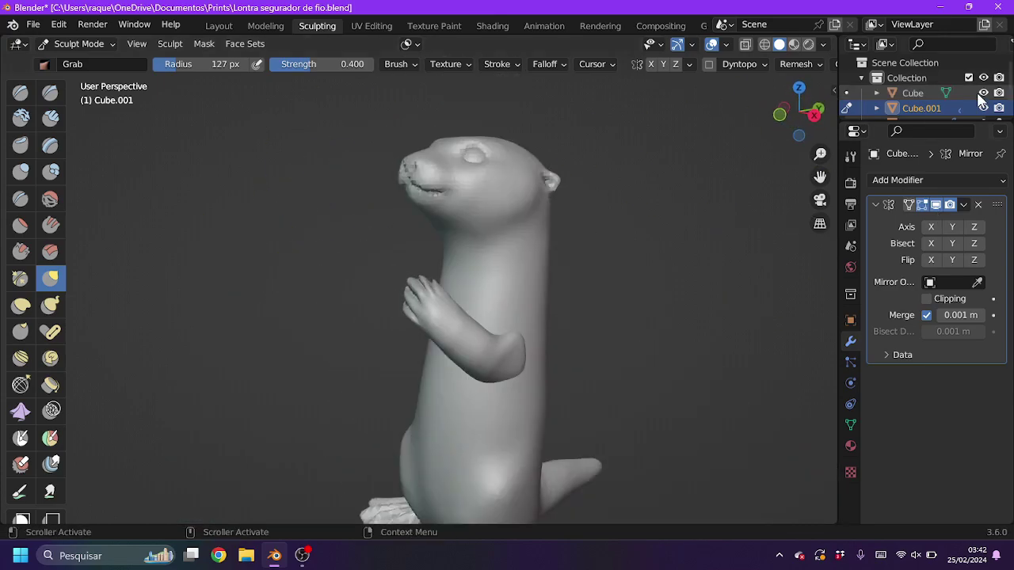
pyautogui.moveTo(554, 277); pyautogui.dragTo(607, 256, button='middle')
pyautogui.scroll(3, 607, 256)
pyautogui.click(210, 23)
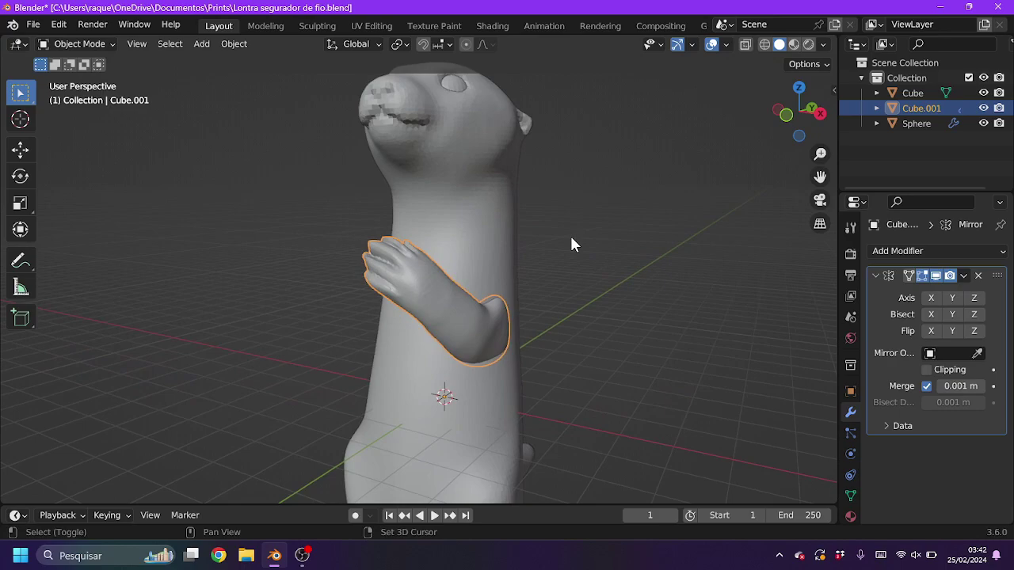
pyautogui.scroll(-3, 570, 234)
pyautogui.click(420, 261)
pyautogui.click(317, 26)
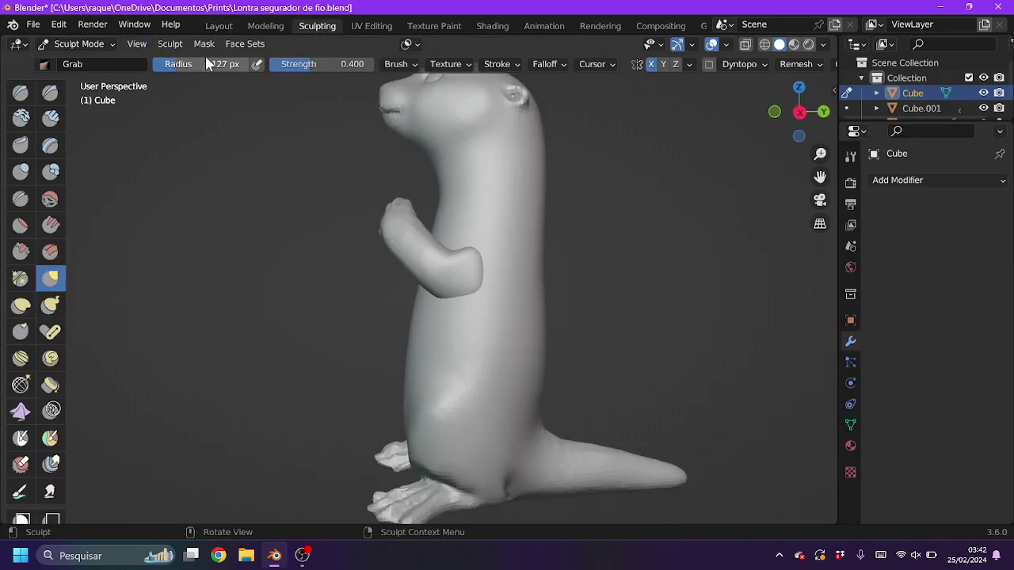
# Grab-shape the otter's back and base in Right Orthographic view.
pyautogui.click(799, 112)
pyautogui.scroll(-3, 645, 281)
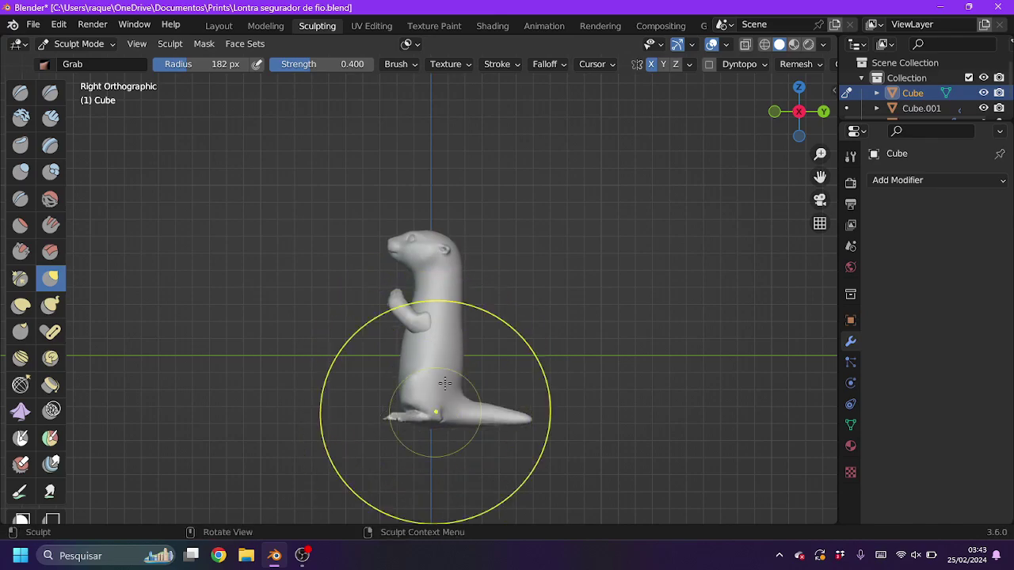
pyautogui.keyDown('ctrl'); pyautogui.moveTo(492, 271); pyautogui.dragTo(381, 208, button='middle'); pyautogui.keyUp('ctrl')
pyautogui.press('z')
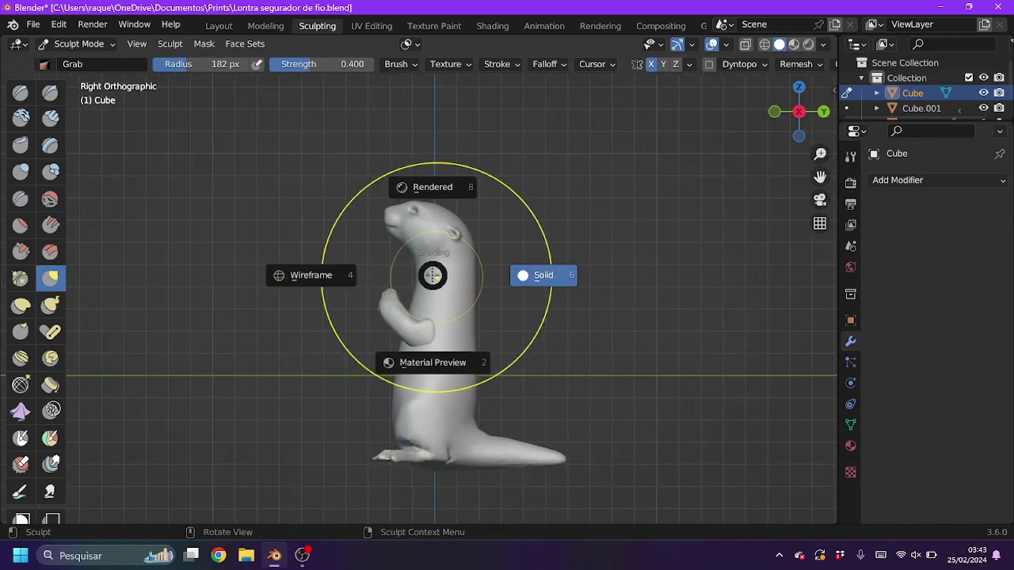
pyautogui.keyDown('ctrl'); pyautogui.moveTo(410, 285); pyautogui.dragTo(357, 200, button='middle'); pyautogui.keyUp('ctrl')
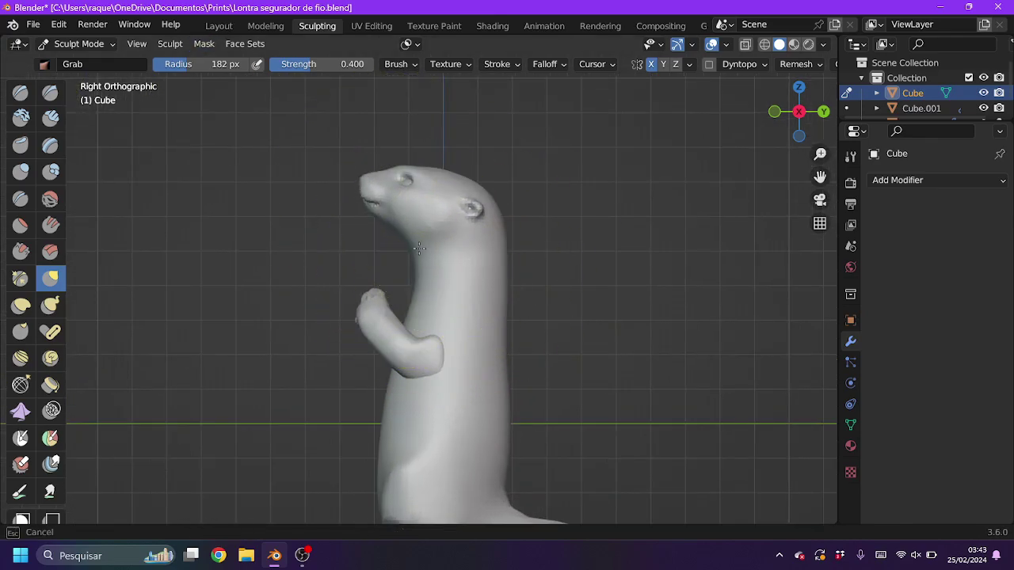
pyautogui.keyDown('ctrl'); pyautogui.moveTo(419, 249); pyautogui.dragTo(405, 238, button='middle'); pyautogui.keyUp('ctrl')
pyautogui.keyDown('ctrl'); pyautogui.moveTo(508, 252); pyautogui.dragTo(555, 309, button='middle'); pyautogui.keyUp('ctrl')
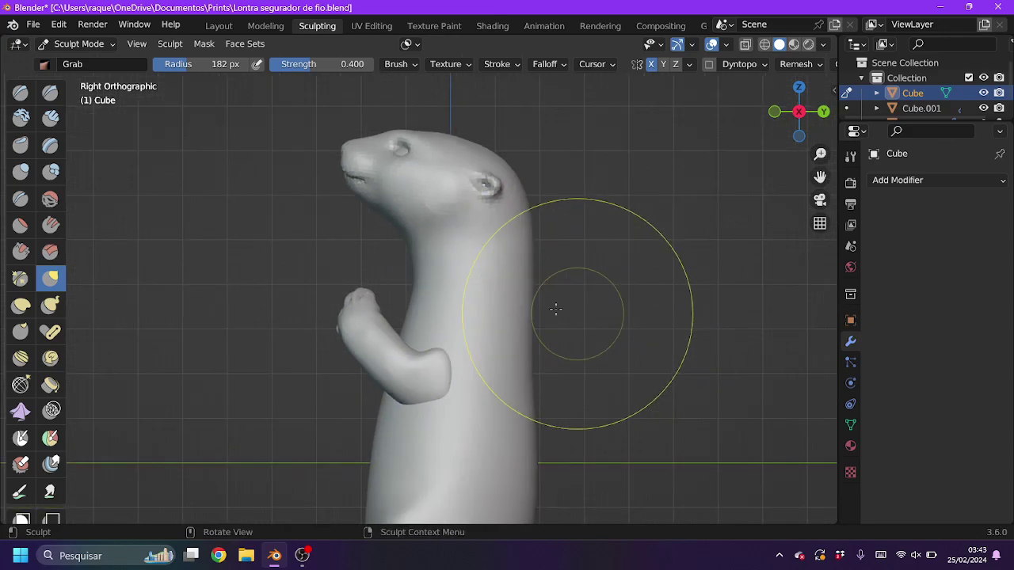
pyautogui.keyDown('shift'); pyautogui.moveTo(567, 400); pyautogui.dragTo(525, 369, button='middle'); pyautogui.keyUp('shift')
pyautogui.keyDown('shift'); pyautogui.moveTo(539, 244); pyautogui.dragTo(385, 328, button='middle'); pyautogui.keyUp('shift')
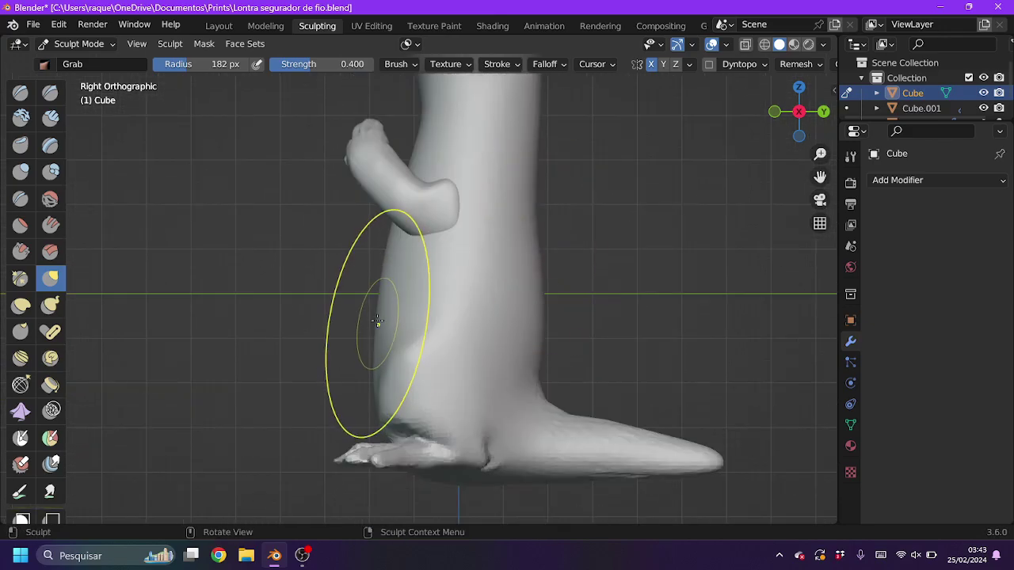
pyautogui.moveTo(403, 396); pyautogui.dragTo(407, 227, button='middle')
# Check the body in Front Orthographic view, then return to Layout in Object Mode.
pyautogui.press('KP_1')
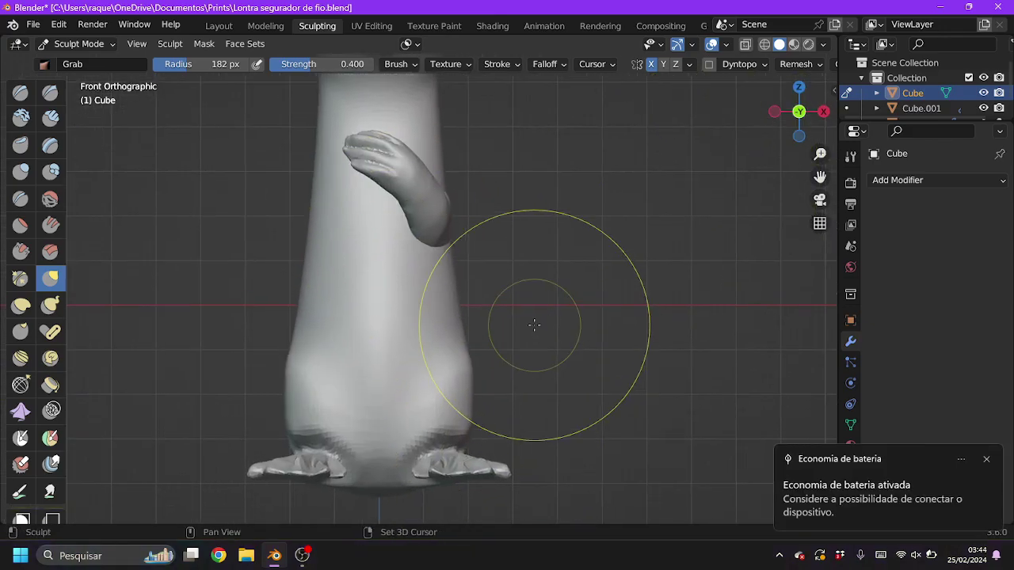
pyautogui.keyDown('shift'); pyautogui.moveTo(322, 150); pyautogui.dragTo(329, 204, button='middle'); pyautogui.keyUp('shift')
pyautogui.moveTo(318, 326); pyautogui.dragTo(340, 419, button='middle')
pyautogui.scroll(3, 351, 385)
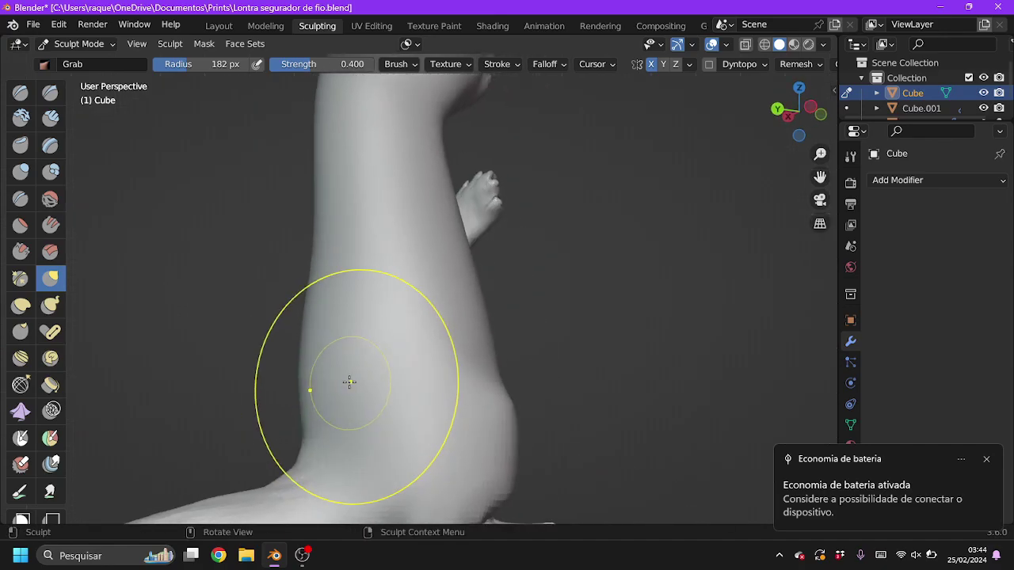
pyautogui.scroll(-5, 351, 385)
pyautogui.click(220, 25)
pyautogui.click(921, 108)
# Move the eye mesh (Sphere) slightly upward in Edit Mode.
pyautogui.click(917, 123)
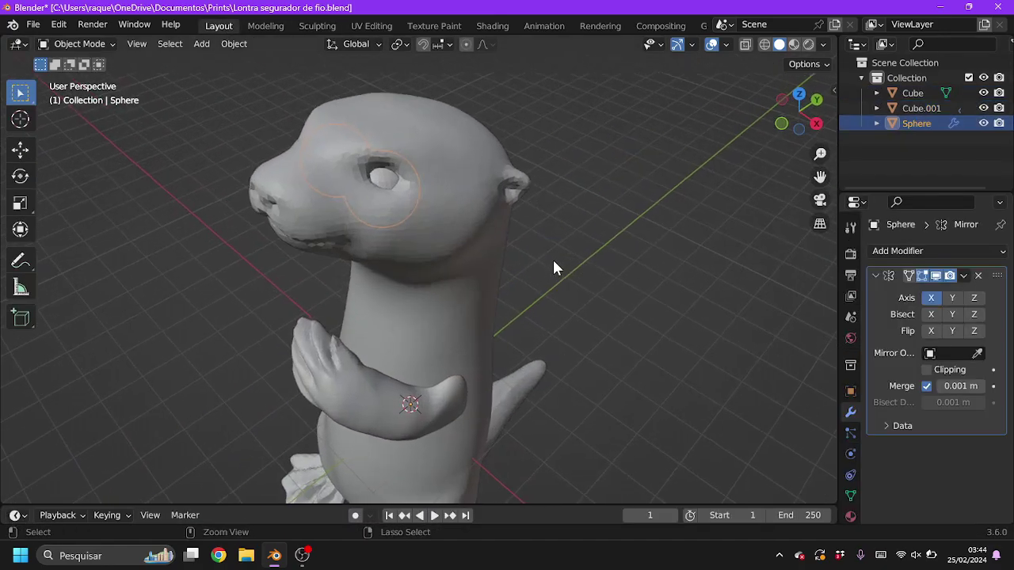
pyautogui.scroll(3, 552, 257)
pyautogui.press('Tab')
pyautogui.scroll(3, 353, 163)
pyautogui.moveTo(425, 256); pyautogui.dragTo(404, 237)
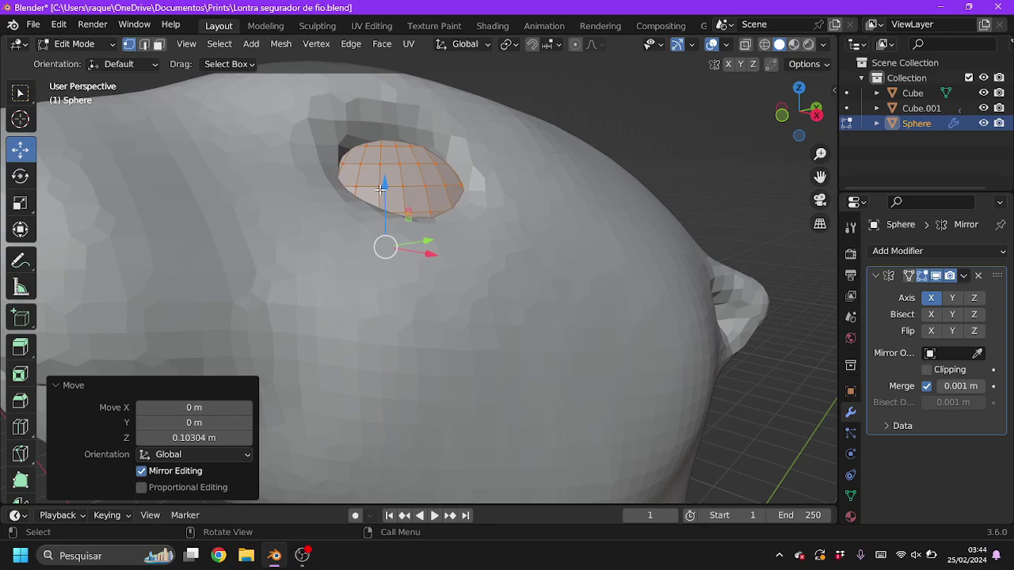
pyautogui.scroll(-3, 436, 301)
pyautogui.press('Tab')
pyautogui.scroll(-4, 341, 253)
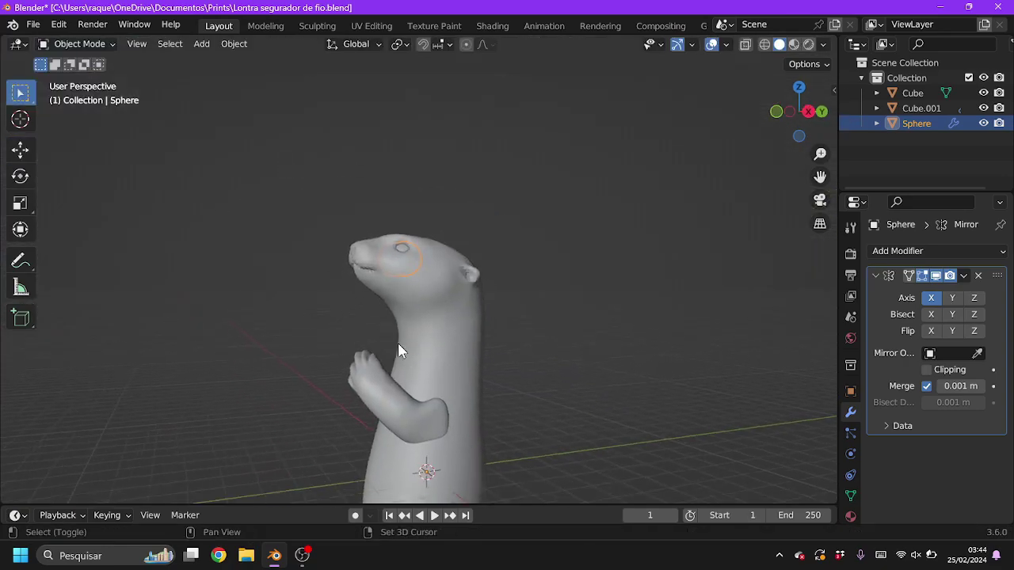
# Add a Plane mesh beneath the otter as a ground base.
pyautogui.click(398, 343)
pyautogui.scroll(6, 499, 142)
pyautogui.scroll(-3, 500, 151)
pyautogui.scroll(-1, 500, 150)
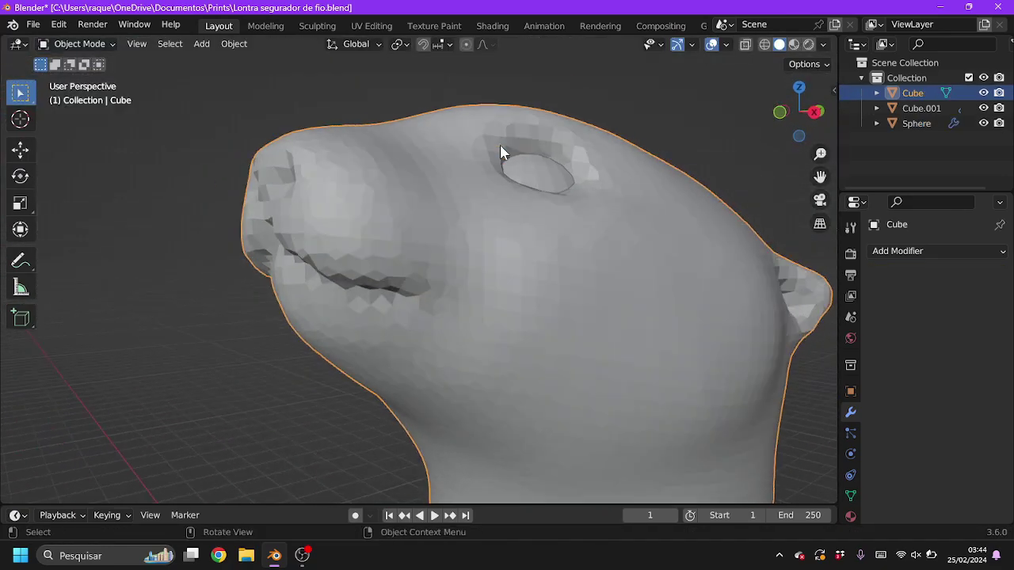
pyautogui.scroll(-3, 500, 151)
pyautogui.scroll(-2, 500, 151)
pyautogui.moveTo(317, 199); pyautogui.dragTo(389, 285, button='middle')
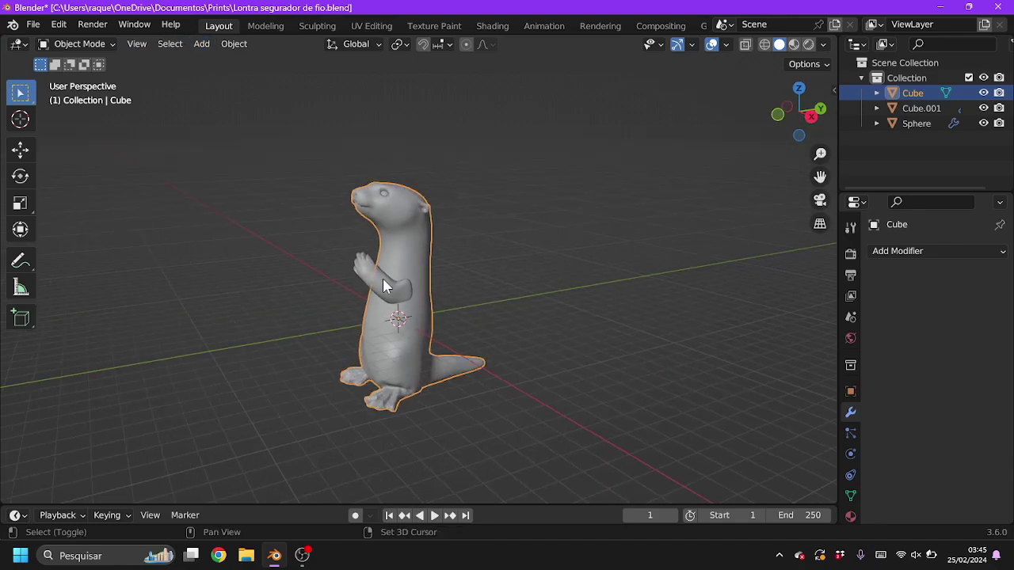
pyautogui.click(922, 108)
pyautogui.keyDown('ctrl'); pyautogui.click(913, 93); pyautogui.keyUp('ctrl')
pyautogui.click(201, 44)
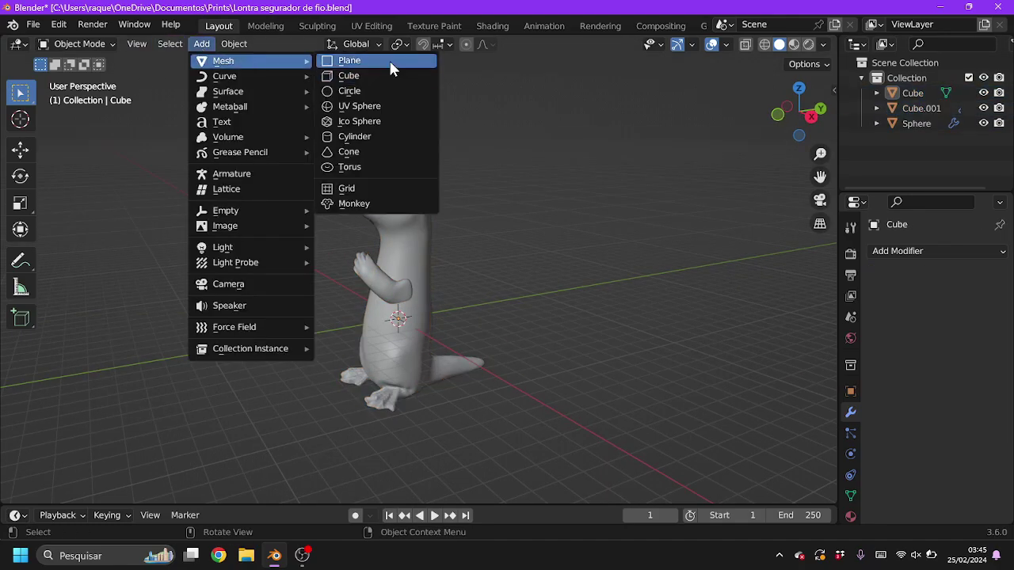
pyautogui.click(389, 60)
pyautogui.click(913, 93)
# Lift the body, arms and eyes in Z so the otter stands on the plane.
pyautogui.keyDown('ctrl'); pyautogui.click(920, 108); pyautogui.keyUp('ctrl')
pyautogui.keyDown('ctrl'); pyautogui.click(916, 139); pyautogui.keyUp('ctrl')
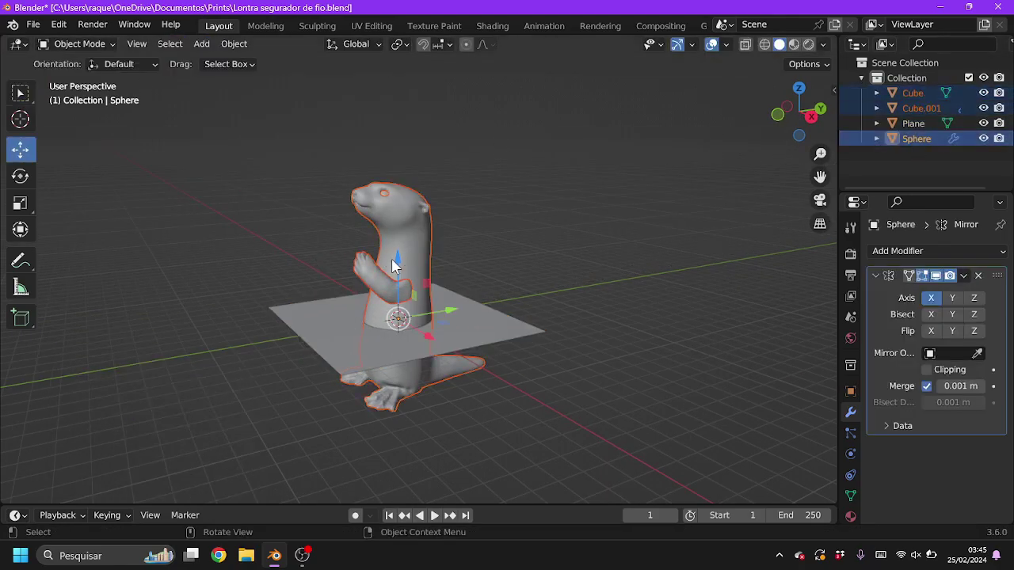
pyautogui.moveTo(394, 265); pyautogui.dragTo(396, 158)
pyautogui.scroll(5, 404, 158)
pyautogui.scroll(3, 416, 154)
pyautogui.moveTo(468, 111); pyautogui.dragTo(470, 108)
pyautogui.scroll(-3, 471, 108)
pyautogui.scroll(-3, 471, 109)
pyautogui.scroll(-2, 470, 105)
pyautogui.scroll(-2, 470, 111)
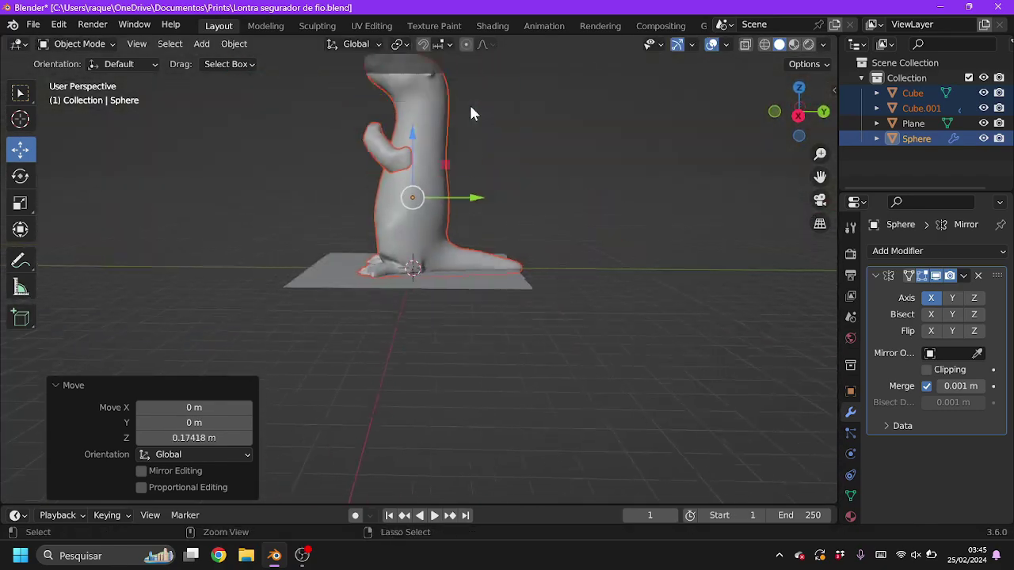
pyautogui.moveTo(471, 113); pyautogui.dragTo(199, 111, button='middle')
# Apply the otter parts' transforms and shift the plane slightly along Y.
pyautogui.click(233, 44)
pyautogui.click(427, 149)
pyautogui.click(489, 339)
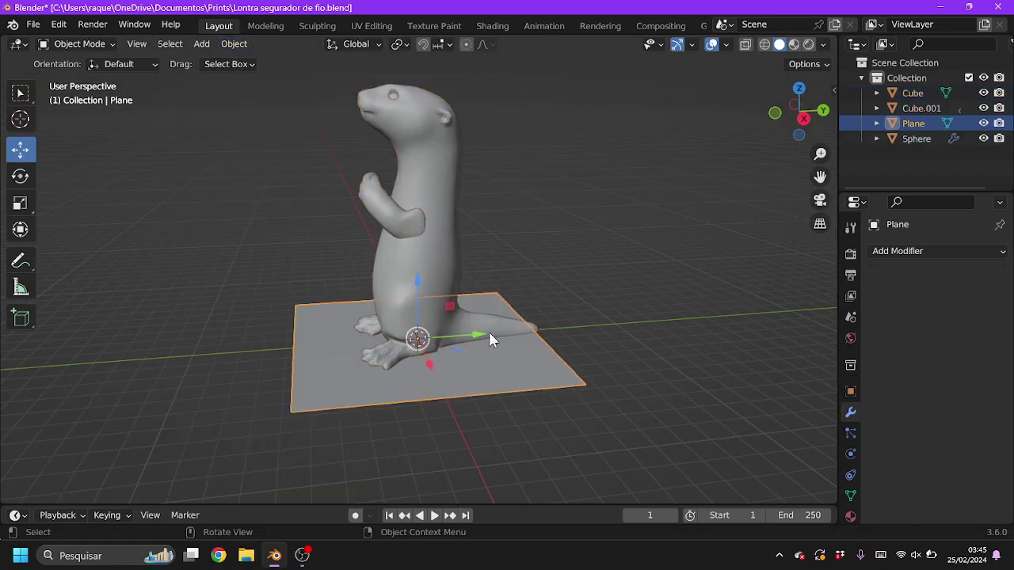
pyautogui.moveTo(490, 340); pyautogui.dragTo(506, 338)
pyautogui.click(467, 275)
pyautogui.click(317, 25)
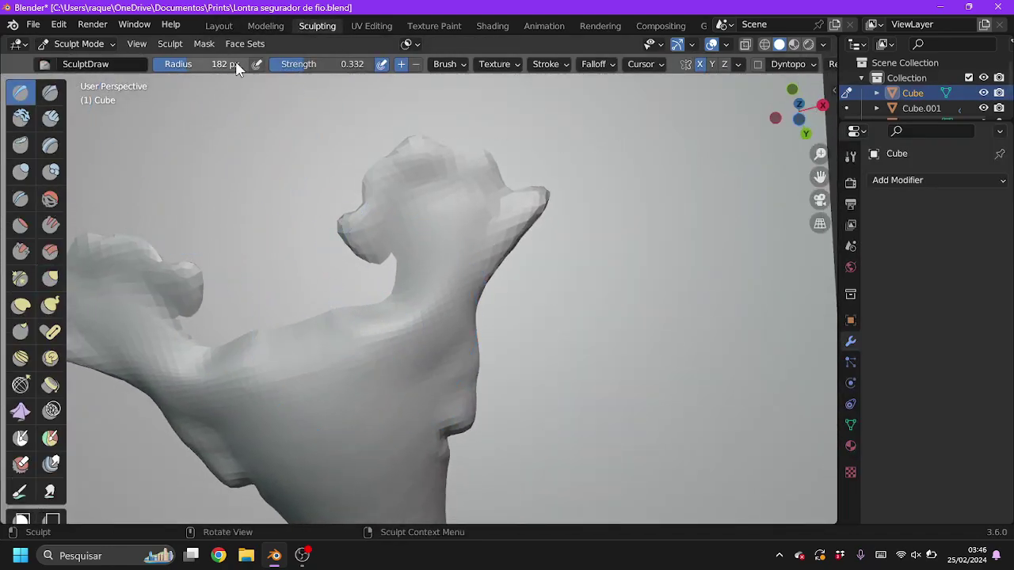
# Set the brush radius to 75 px and show its settings in the Tool tab.
pyautogui.moveTo(238, 69); pyautogui.dragTo(206, 69)
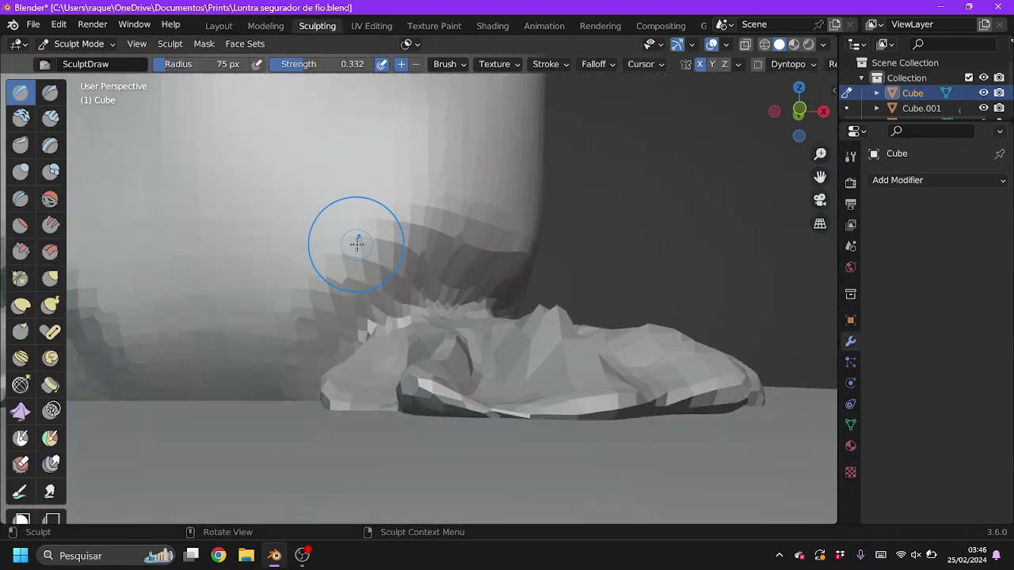
pyautogui.moveTo(351, 243)
pyautogui.mouseDown(button='middle')
pyautogui.moveTo(406, 333)
pyautogui.moveTo(351, 264)
pyautogui.moveTo(301, 276)
pyautogui.moveTo(372, 301)
pyautogui.moveTo(408, 119)
pyautogui.mouseUp(button='middle')
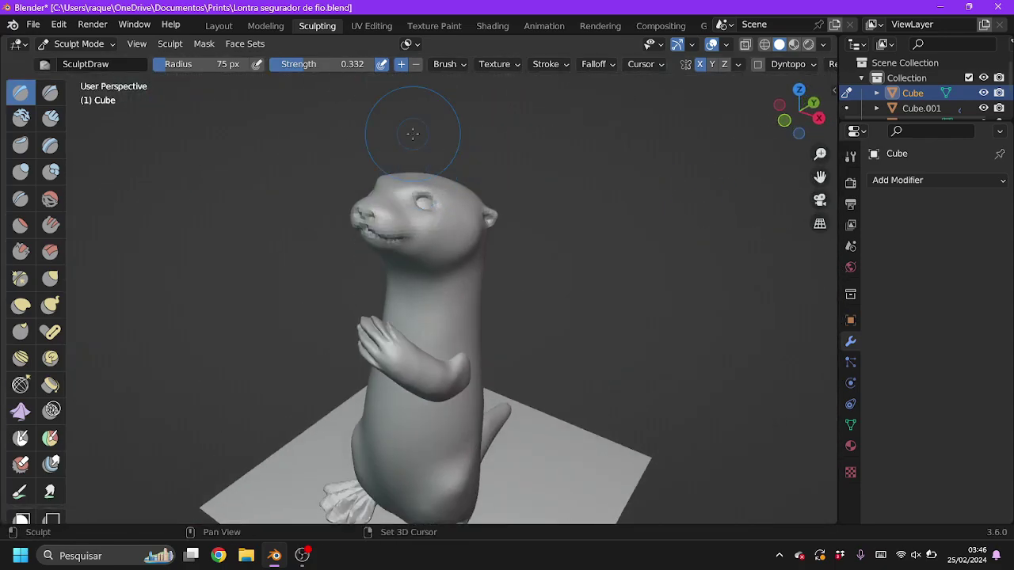
pyautogui.scroll(5, 404, 95)
pyautogui.scroll(3, 404, 95)
pyautogui.click(850, 156)
# Save the file and scroll to the Remesh panel showing 0.081 m voxel size.
pyautogui.click(34, 24)
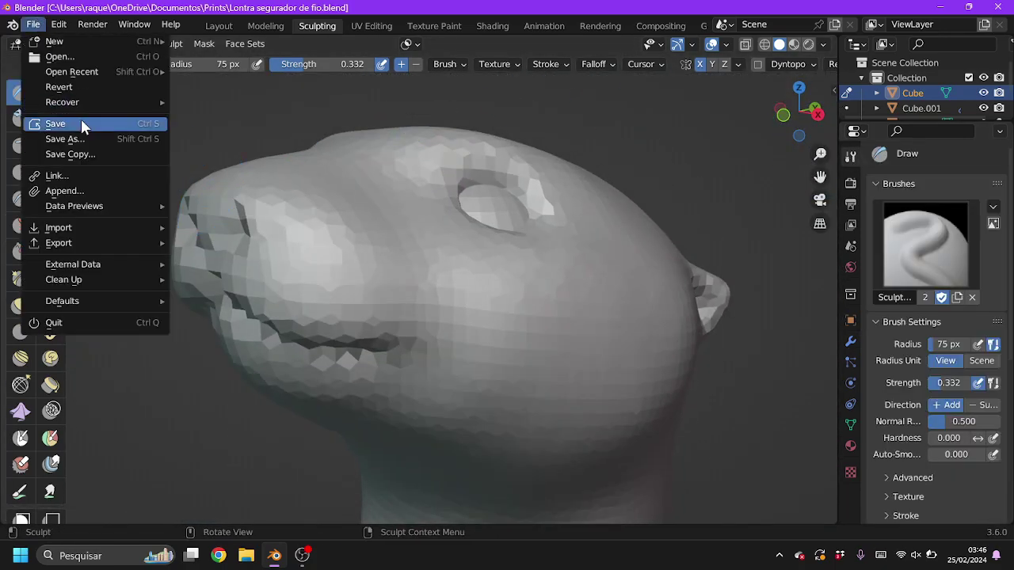
pyautogui.click(57, 124)
pyautogui.scroll(-5, 935, 316)
pyautogui.scroll(-3, 958, 380)
pyautogui.press('super+plus')
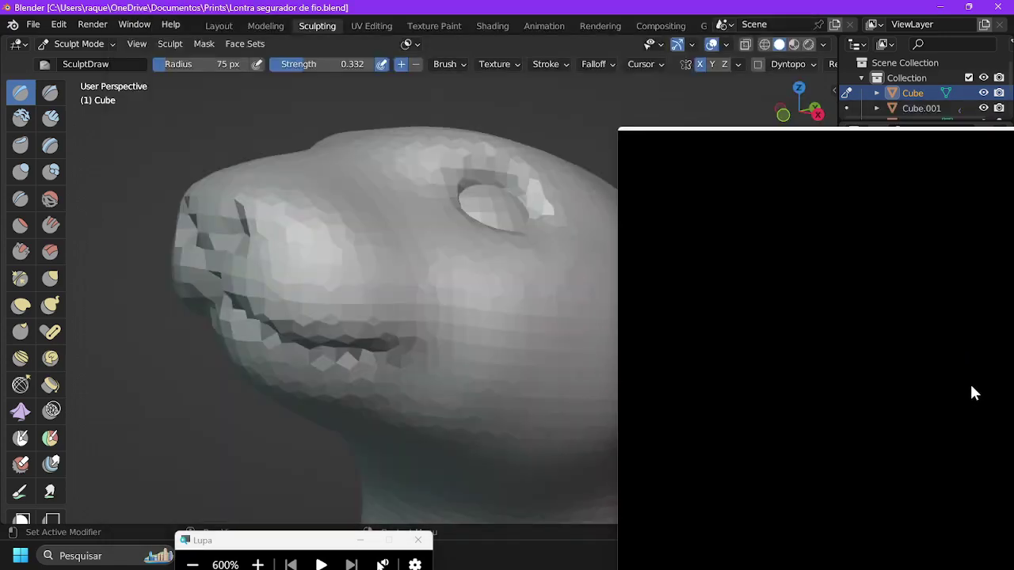
# Lower the remesh voxel size to 0.067 m.
pyautogui.press('super+Escape')
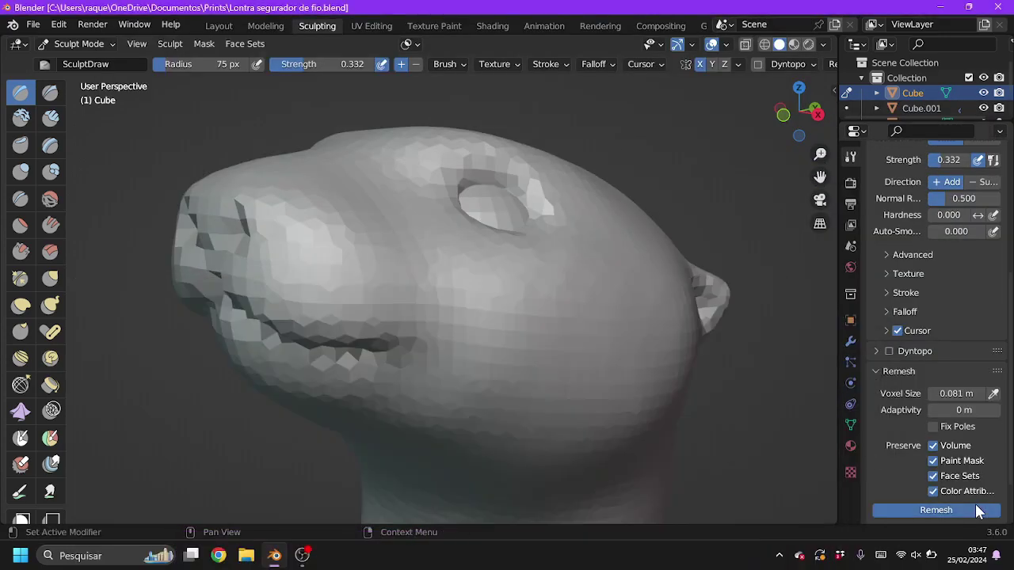
pyautogui.moveTo(348, 317); pyautogui.dragTo(298, 283, button='middle')
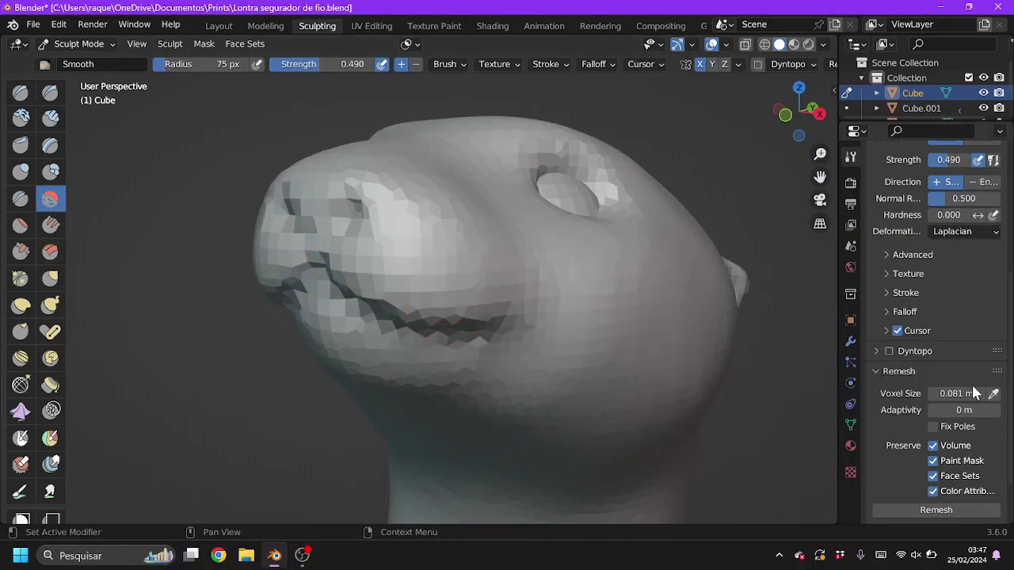
pyautogui.moveTo(713, 491); pyautogui.dragTo(658, 444, button='middle')
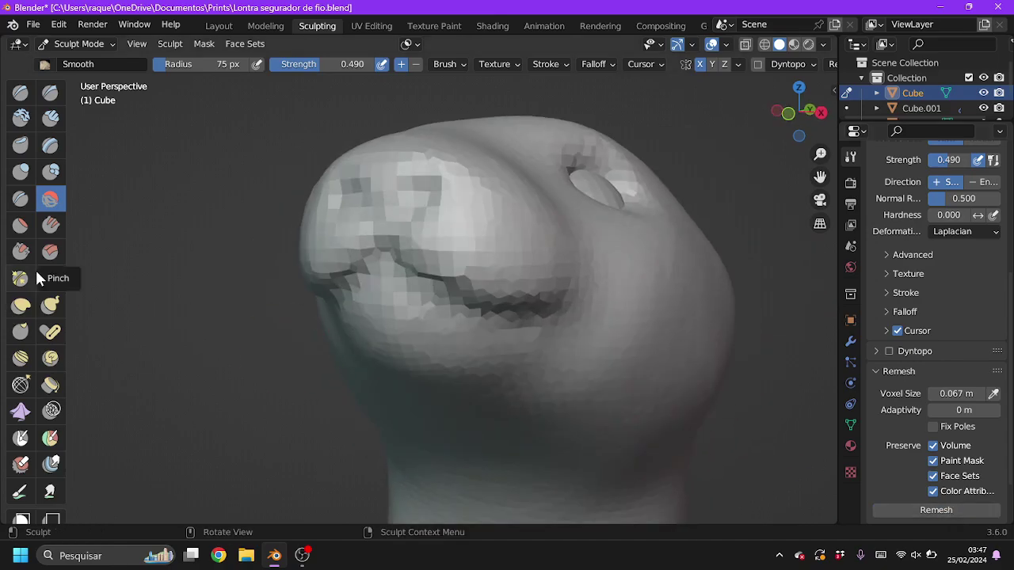
# Crease the groove under the otter's nose with a 46 px Crease brush.
pyautogui.click(20, 198)
pyautogui.scroll(10, 373, 173)
pyautogui.scroll(-3, 373, 173)
pyautogui.moveTo(206, 64); pyautogui.dragTo(183, 64)
pyautogui.scroll(-6, 373, 174)
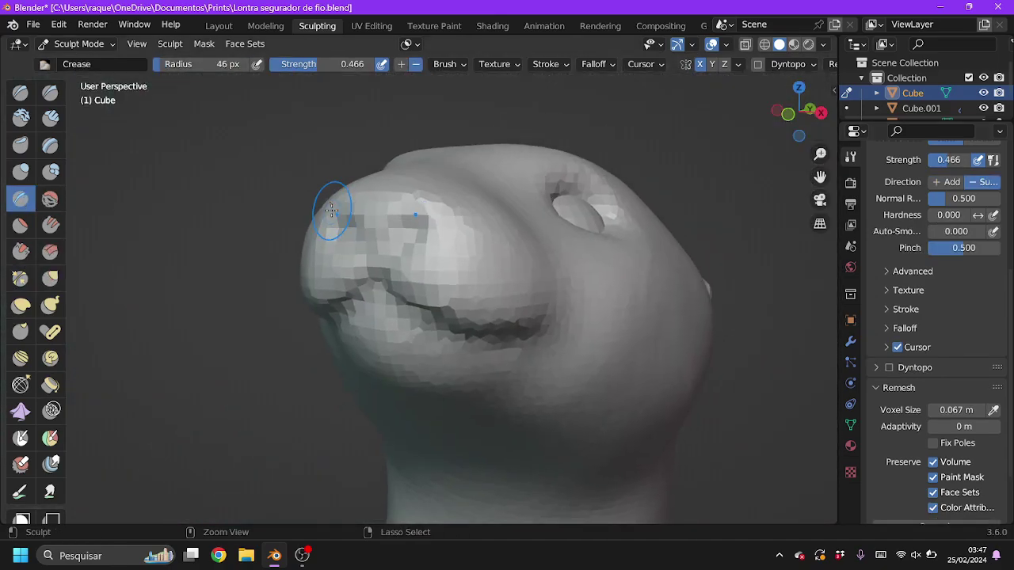
pyautogui.moveTo(374, 174); pyautogui.dragTo(332, 210, button='middle')
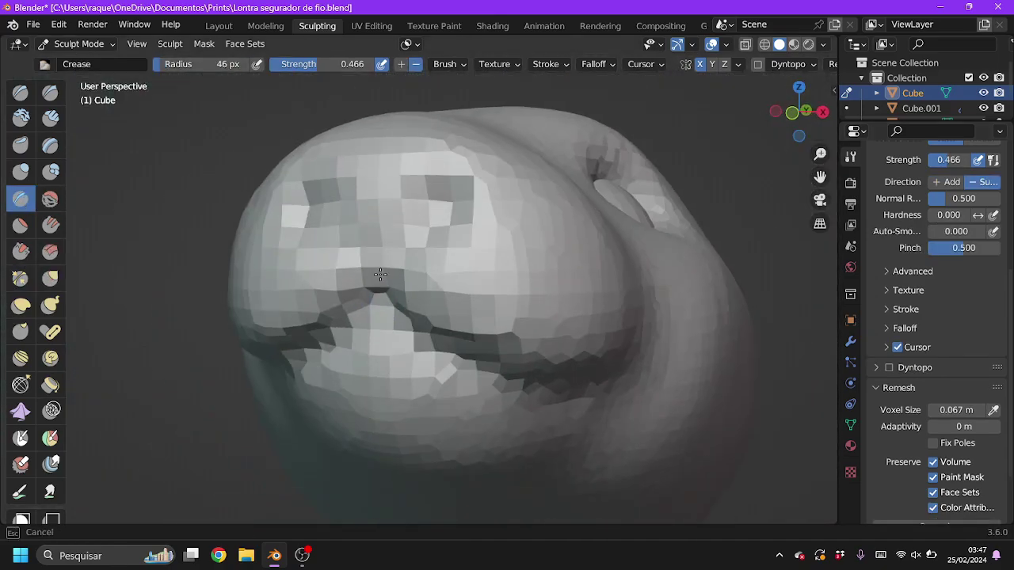
pyautogui.moveTo(381, 274); pyautogui.dragTo(444, 226, button='middle')
pyautogui.click(21, 92)
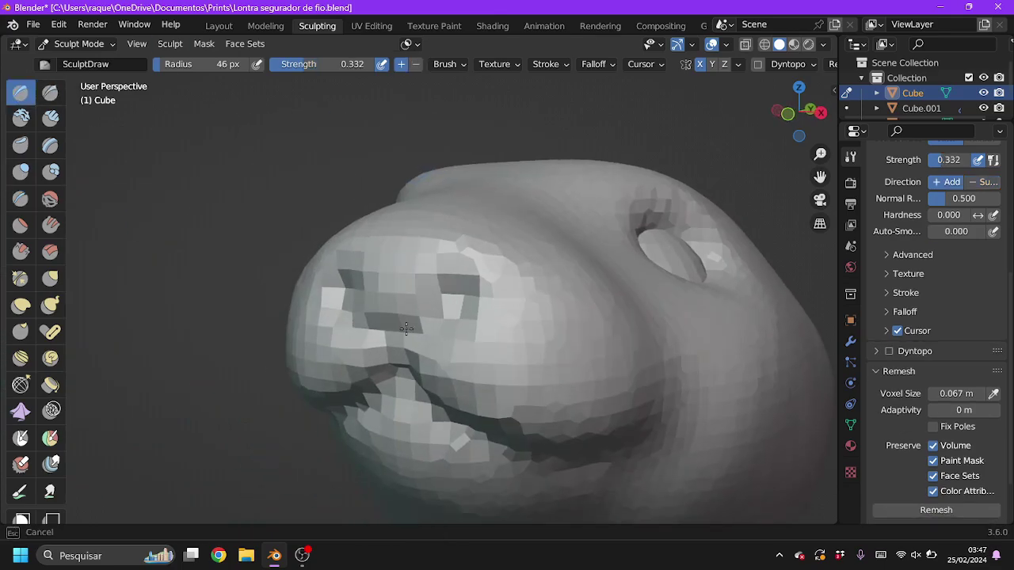
pyautogui.moveTo(454, 277)
pyautogui.mouseDown(button='middle')
pyautogui.moveTo(480, 235)
pyautogui.moveTo(464, 206)
pyautogui.mouseUp(button='middle')
# Smooth the otter's foot, viewing it from several angles.
pyautogui.press('g')
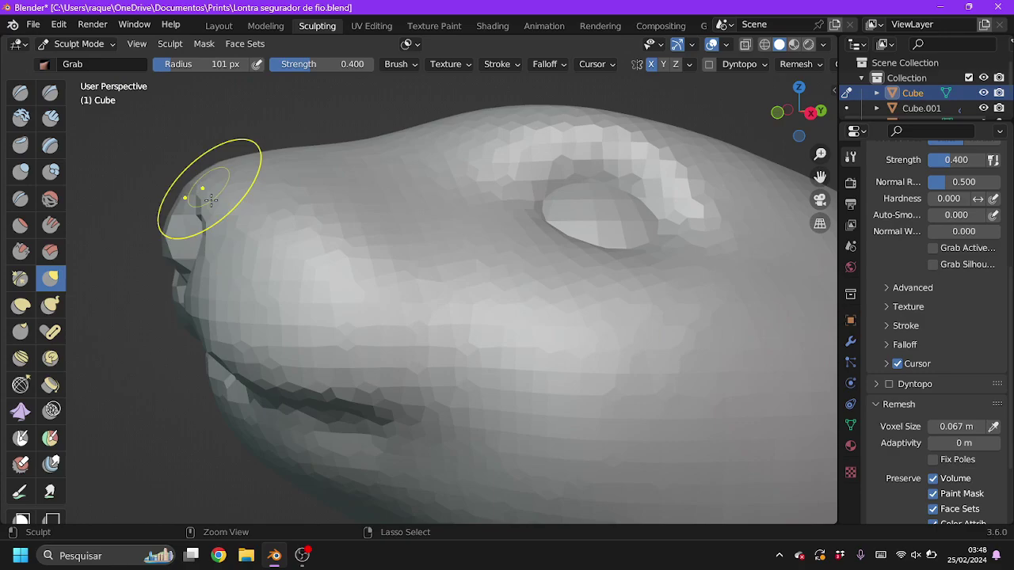
pyautogui.moveTo(162, 234)
pyautogui.mouseDown(button='middle')
pyautogui.moveTo(340, 317)
pyautogui.moveTo(344, 374)
pyautogui.moveTo(4, 222)
pyautogui.mouseUp(button='middle')
pyautogui.scroll(-5, 344, 372)
pyautogui.scroll(3, 340, 374)
pyautogui.scroll(3, 340, 373)
pyautogui.click(50, 198)
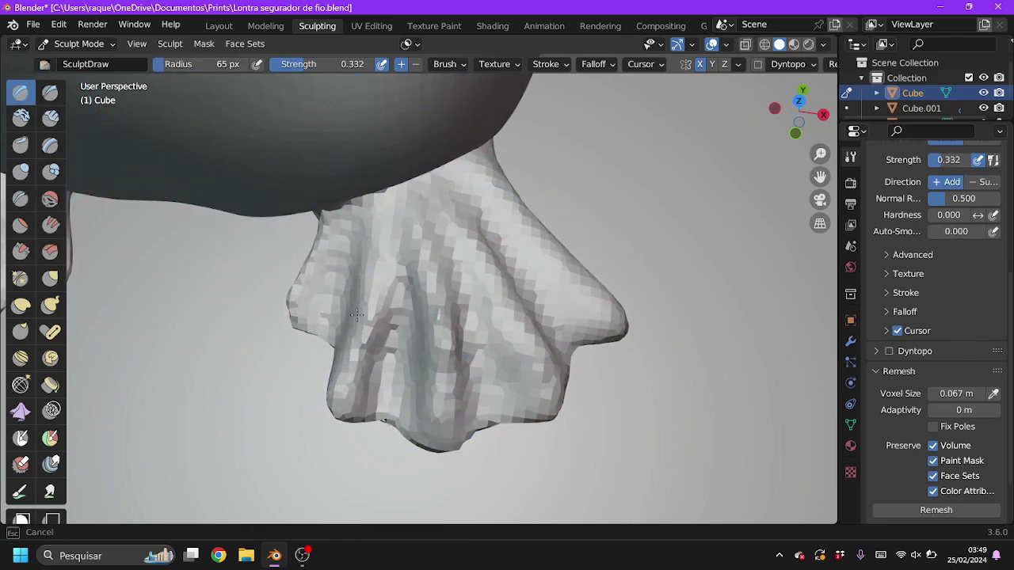
pyautogui.moveTo(320, 251)
pyautogui.mouseDown(button='middle')
pyautogui.moveTo(464, 408)
pyautogui.moveTo(464, 245)
pyautogui.moveTo(416, 181)
pyautogui.mouseUp(button='middle')
pyautogui.moveTo(552, 358); pyautogui.dragTo(553, 358, button='middle')
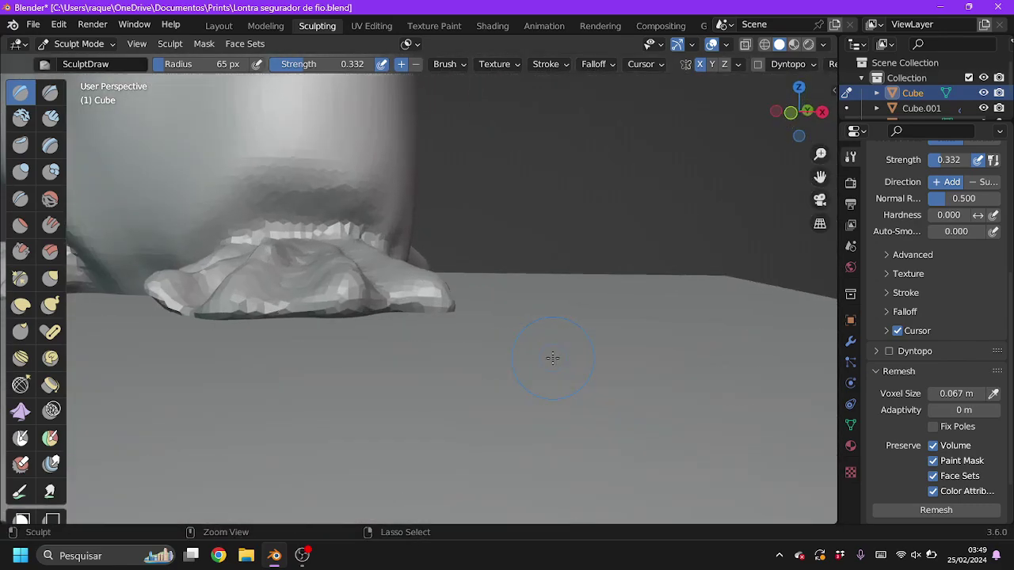
pyautogui.moveTo(348, 321)
pyautogui.mouseDown(button='middle')
pyautogui.moveTo(457, 290)
pyautogui.moveTo(262, 369)
pyautogui.moveTo(392, 285)
pyautogui.mouseUp(button='middle')
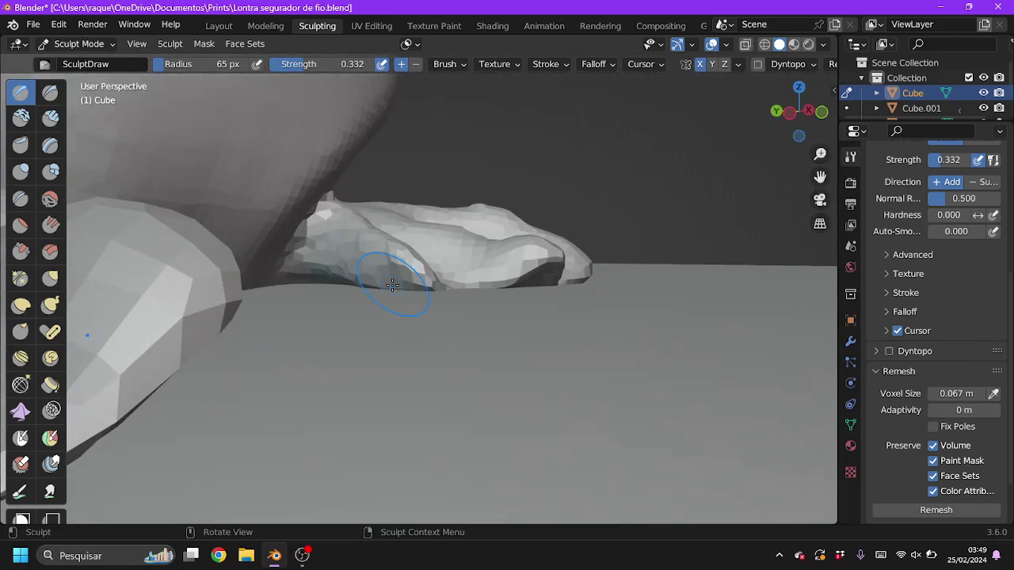
pyautogui.moveTo(280, 275)
pyautogui.mouseDown(button='middle')
pyautogui.moveTo(444, 318)
pyautogui.moveTo(432, 278)
pyautogui.mouseUp(button='middle')
# Reshape the paw, alternating between the Grab and Smooth brushes.
pyautogui.press('g')
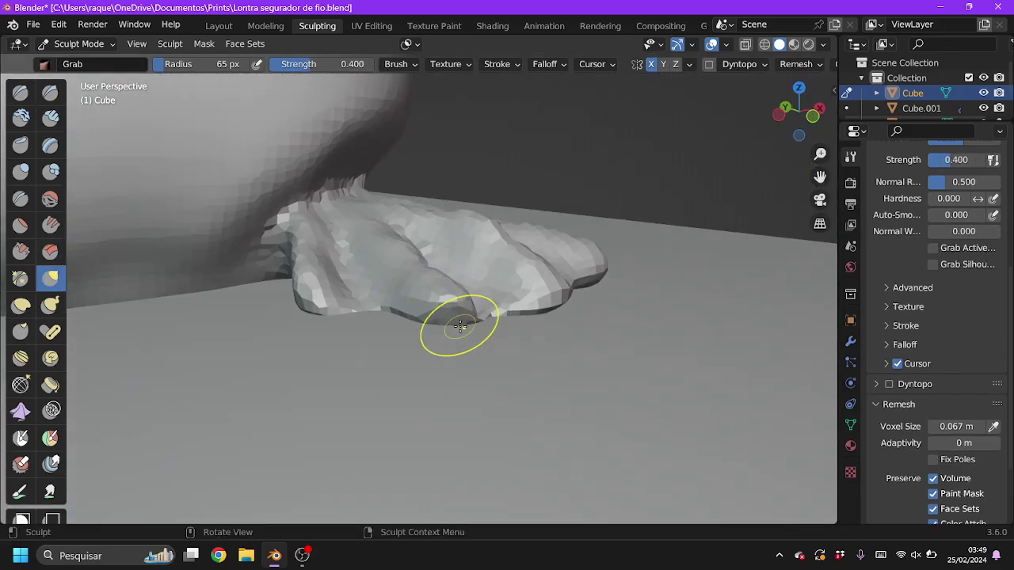
pyautogui.moveTo(321, 250)
pyautogui.mouseDown(button='middle')
pyautogui.moveTo(486, 177)
pyautogui.moveTo(476, 202)
pyautogui.moveTo(494, 233)
pyautogui.mouseUp(button='middle')
pyautogui.hotkey('shift', 's')
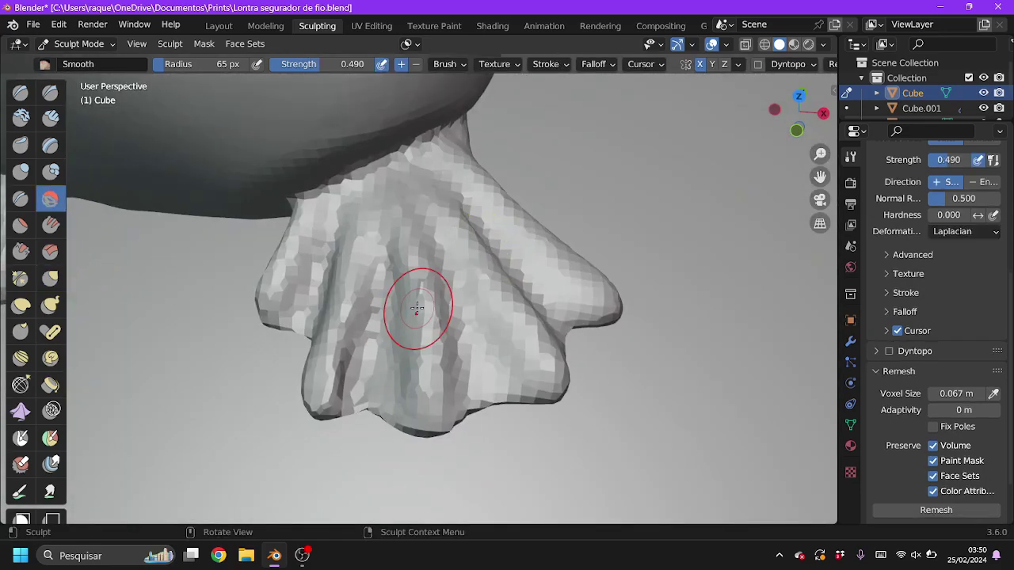
pyautogui.moveTo(331, 311)
pyautogui.mouseDown(button='middle')
pyautogui.moveTo(328, 362)
pyautogui.moveTo(332, 317)
pyautogui.mouseUp(button='middle')
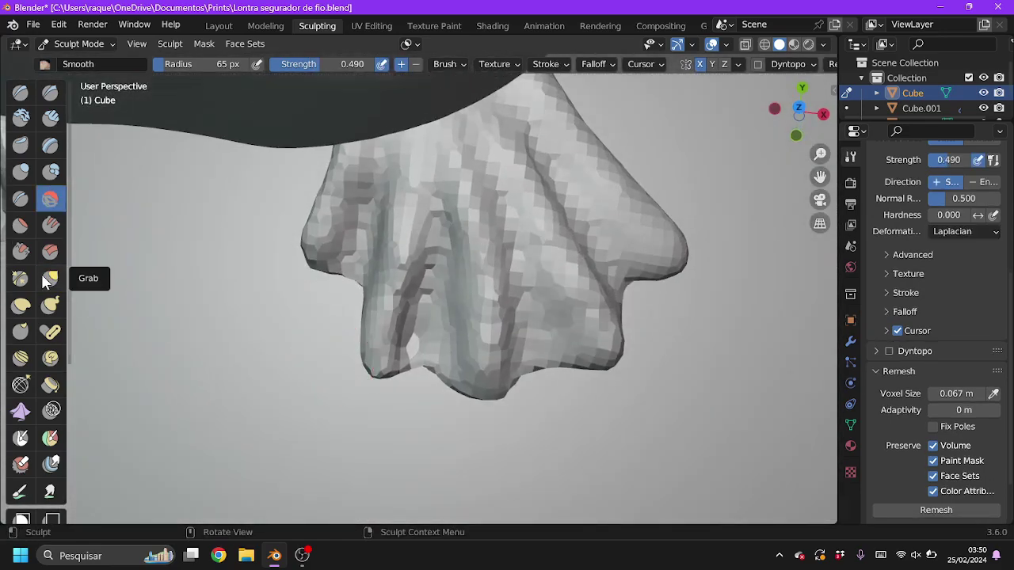
pyautogui.click(50, 277)
pyautogui.moveTo(442, 368)
pyautogui.mouseDown(button='middle')
pyautogui.moveTo(391, 305)
pyautogui.moveTo(453, 296)
pyautogui.moveTo(444, 317)
pyautogui.mouseUp(button='middle')
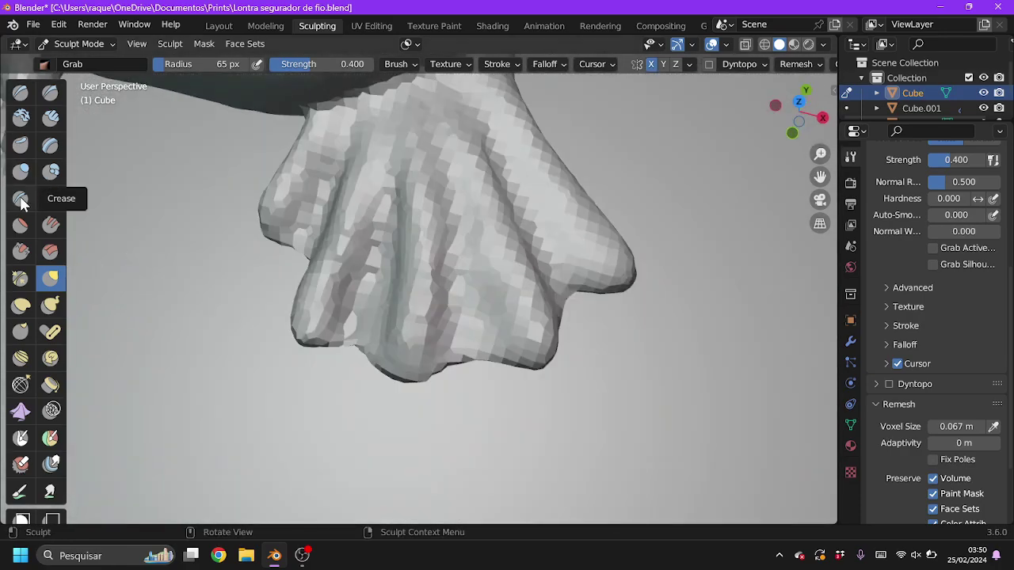
# Carve and deepen the grooves between the toes with the Crease brush.
pyautogui.click(20, 198)
pyautogui.moveTo(317, 294); pyautogui.dragTo(420, 247, button='middle')
pyautogui.moveTo(412, 259); pyautogui.dragTo(517, 307)
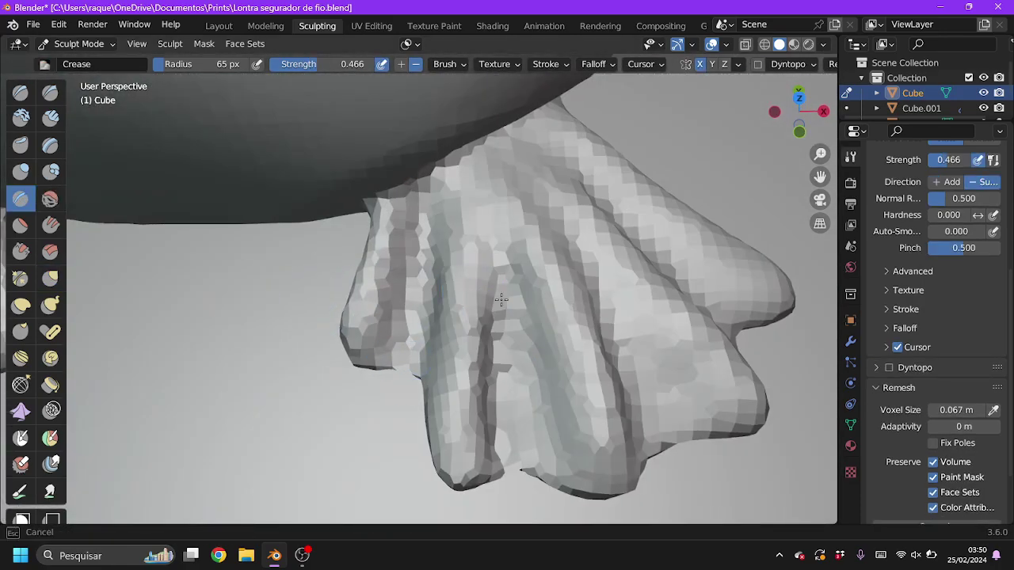
pyautogui.moveTo(542, 366)
pyautogui.mouseDown(button='middle')
pyautogui.moveTo(526, 380)
pyautogui.moveTo(488, 348)
pyautogui.mouseUp(button='middle')
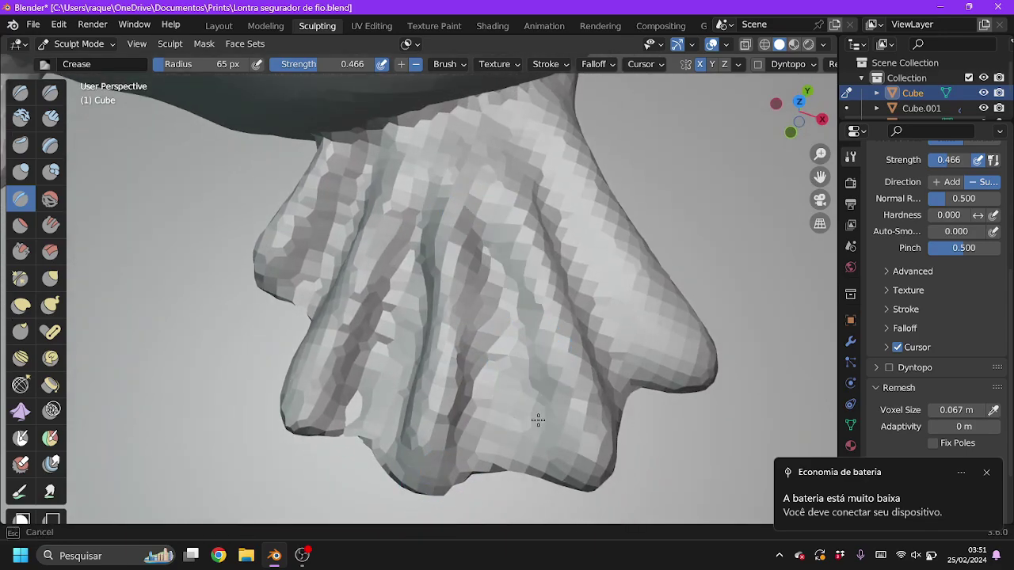
pyautogui.moveTo(538, 420)
pyautogui.mouseDown(button='middle')
pyautogui.moveTo(509, 317)
pyautogui.moveTo(539, 329)
pyautogui.mouseUp(button='middle')
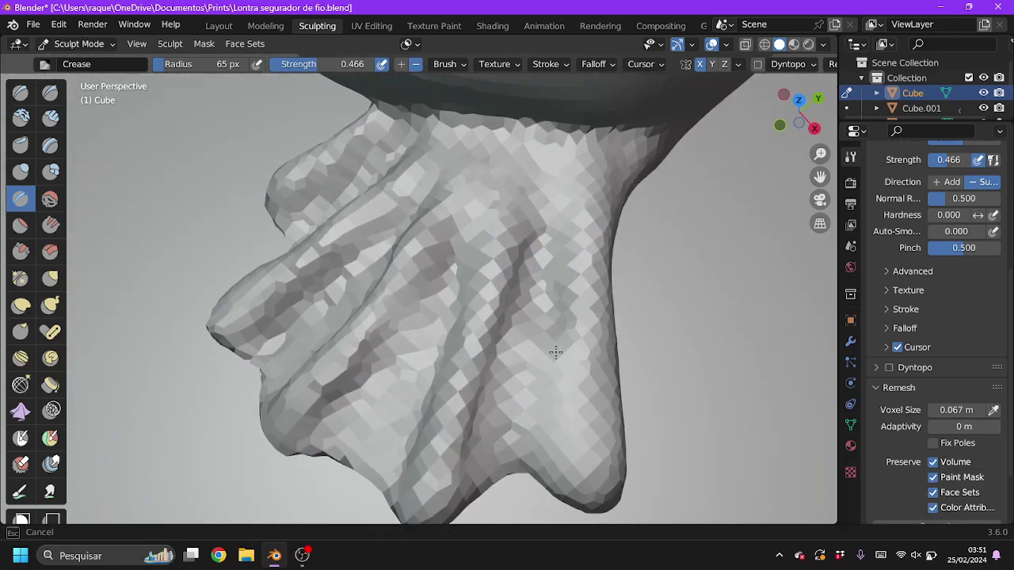
pyautogui.moveTo(556, 353); pyautogui.dragTo(558, 267)
pyautogui.moveTo(558, 267)
pyautogui.mouseDown(button='middle')
pyautogui.moveTo(478, 231)
pyautogui.moveTo(525, 238)
pyautogui.moveTo(469, 270)
pyautogui.mouseUp(button='middle')
pyautogui.press('g')
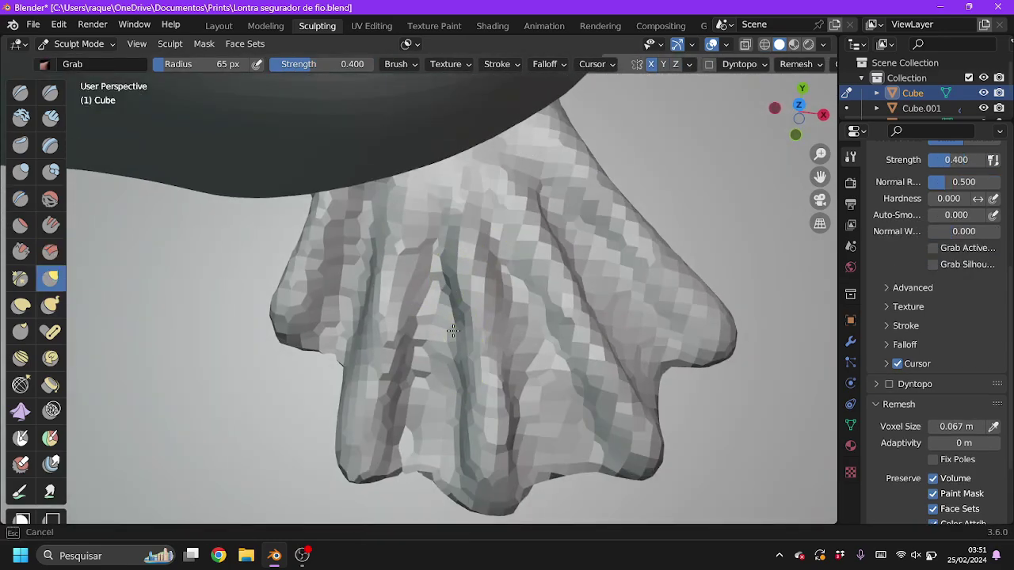
# Shape the paw's edges with the Draw and Grab brushes from several angles.
pyautogui.moveTo(450, 388)
pyautogui.mouseDown(button='middle')
pyautogui.moveTo(468, 355)
pyautogui.moveTo(470, 305)
pyautogui.moveTo(487, 311)
pyautogui.mouseUp(button='middle')
pyautogui.moveTo(436, 285)
pyautogui.mouseDown(button='middle')
pyautogui.moveTo(430, 269)
pyautogui.moveTo(410, 277)
pyautogui.mouseUp(button='middle')
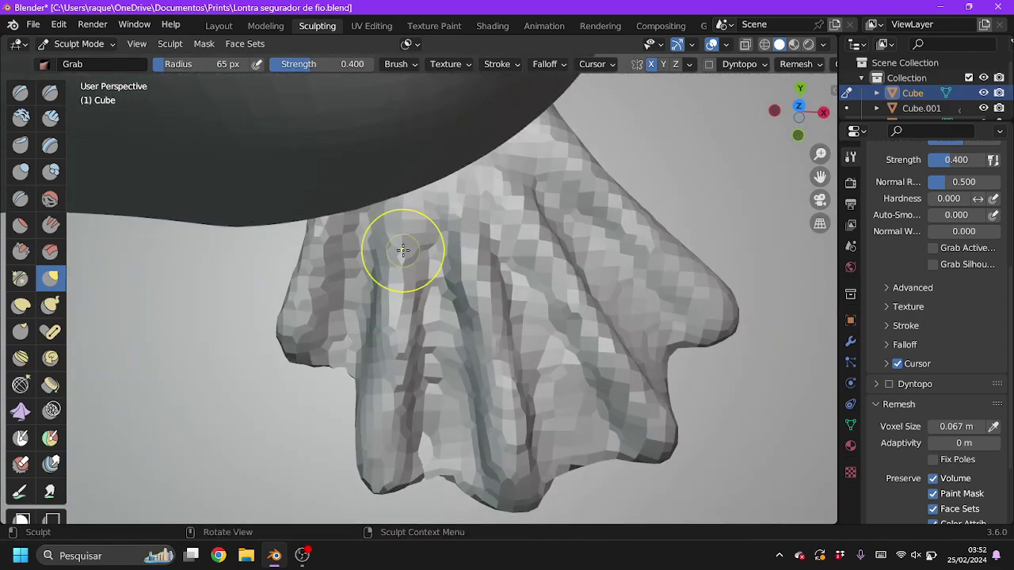
pyautogui.moveTo(464, 383)
pyautogui.mouseDown(button='middle')
pyautogui.moveTo(513, 228)
pyautogui.moveTo(471, 264)
pyautogui.moveTo(461, 249)
pyautogui.moveTo(434, 322)
pyautogui.moveTo(328, 301)
pyautogui.moveTo(315, 309)
pyautogui.mouseUp(button='middle')
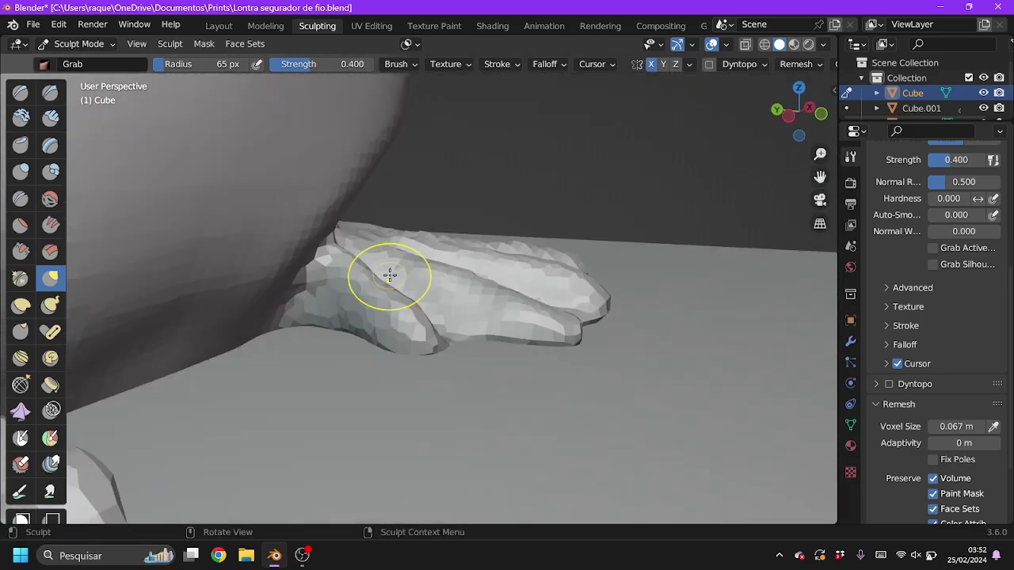
pyautogui.moveTo(265, 353); pyautogui.dragTo(397, 274, button='middle')
pyautogui.press('x')
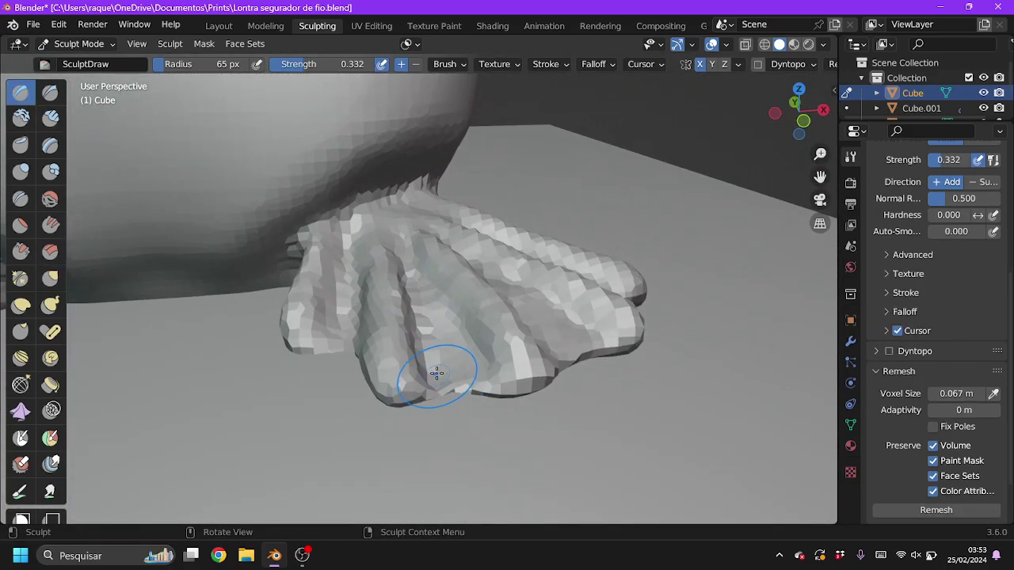
pyautogui.moveTo(436, 373)
pyautogui.mouseDown(button='middle')
pyautogui.moveTo(396, 261)
pyautogui.moveTo(340, 327)
pyautogui.mouseUp(button='middle')
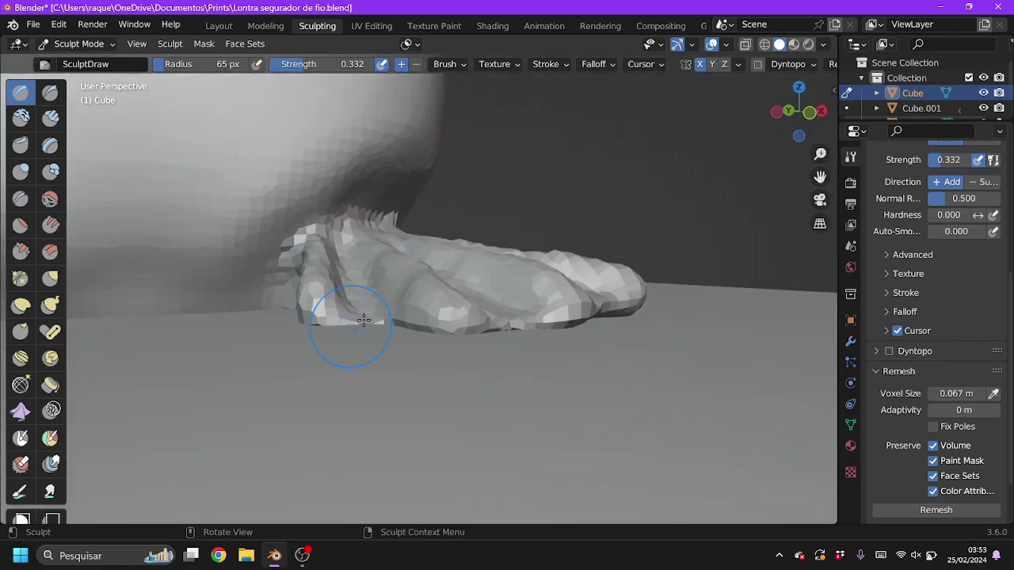
pyautogui.click(50, 277)
pyautogui.moveTo(393, 321); pyautogui.dragTo(395, 323)
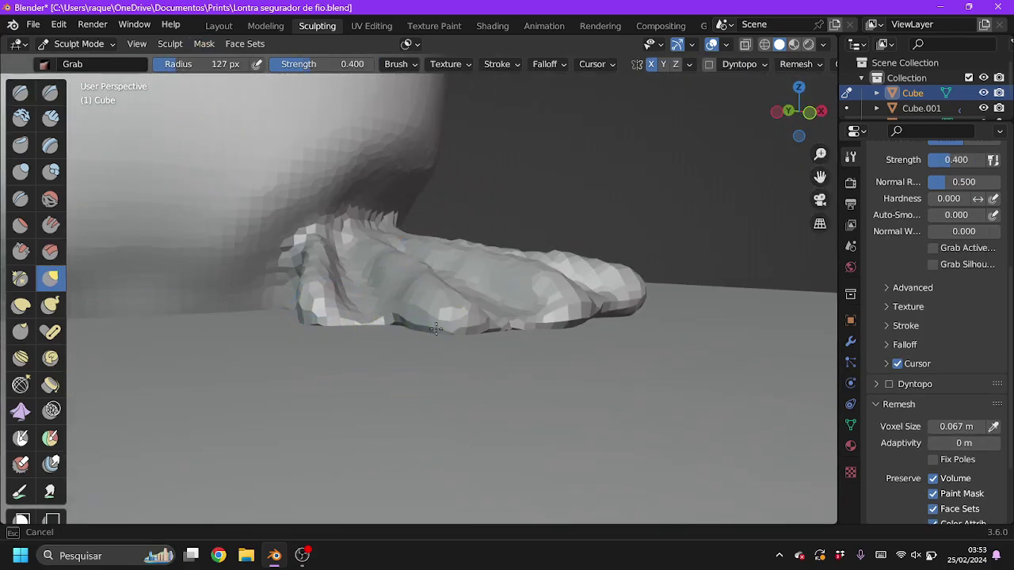
pyautogui.moveTo(362, 302)
pyautogui.mouseDown(button='middle')
pyautogui.moveTo(403, 294)
pyautogui.moveTo(362, 294)
pyautogui.moveTo(526, 306)
pyautogui.moveTo(511, 320)
pyautogui.moveTo(128, 106)
pyautogui.moveTo(212, 69)
pyautogui.mouseUp(button='middle')
pyautogui.click(20, 93)
pyautogui.moveTo(368, 317)
pyautogui.keyDown('ctrl'); pyautogui.mouseDown(button='middle')
pyautogui.moveTo(444, 403)
pyautogui.moveTo(380, 388)
pyautogui.mouseUp(button='middle'); pyautogui.keyUp('ctrl')
# Save the otter file, then remesh it at a finer 0.053 m voxel size.
pyautogui.click(32, 24)
pyautogui.click(56, 122)
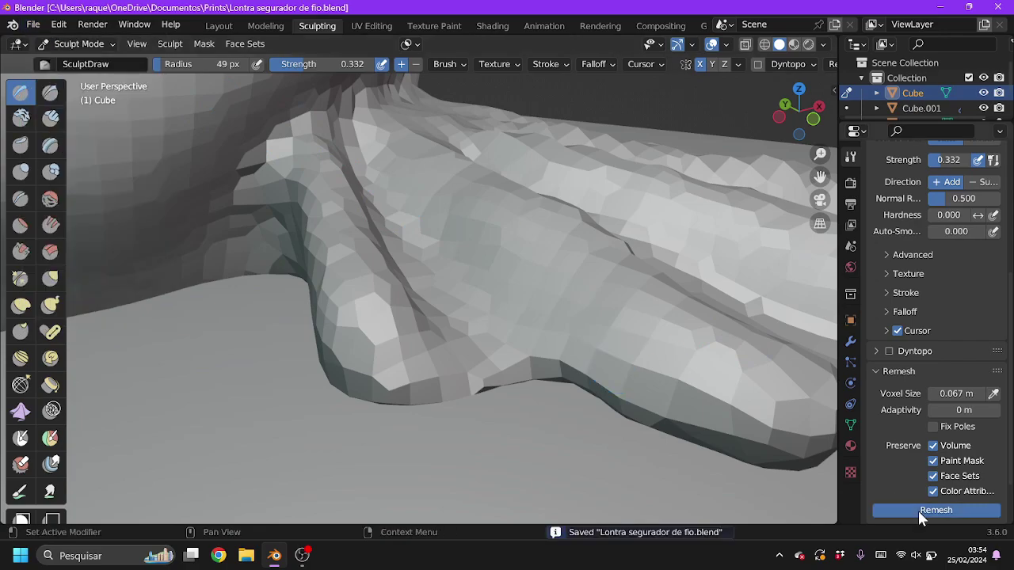
pyautogui.moveTo(412, 340); pyautogui.dragTo(380, 328, button='middle')
pyautogui.moveTo(957, 394); pyautogui.dragTo(946, 394)
pyautogui.click(939, 513)
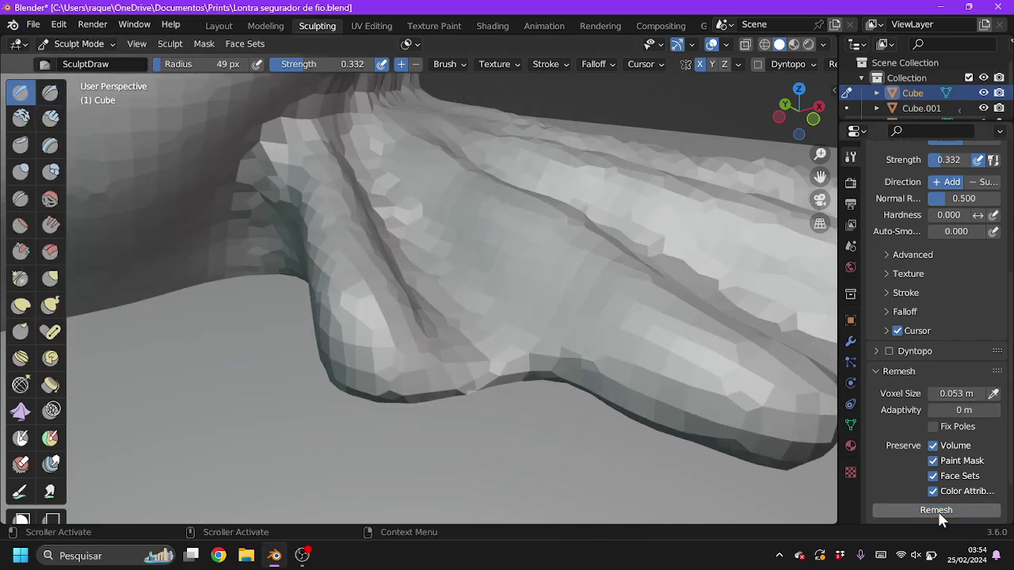
# Pull the toe edges rounder with the Grab brush, then return to the Draw brush.
pyautogui.moveTo(405, 411); pyautogui.dragTo(477, 382, button='middle')
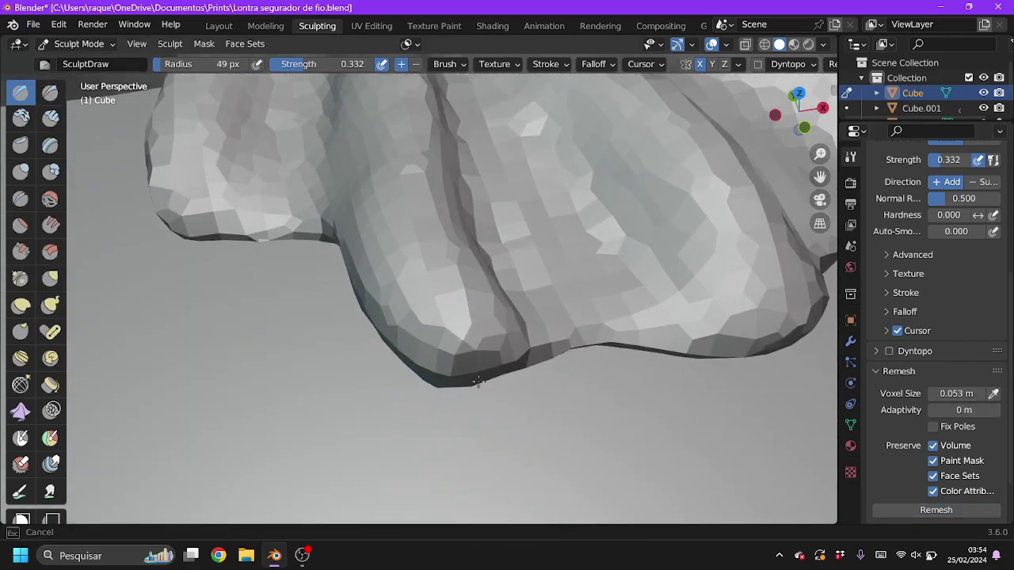
pyautogui.moveTo(448, 291)
pyautogui.mouseDown(button='middle')
pyautogui.moveTo(507, 464)
pyautogui.moveTo(481, 256)
pyautogui.moveTo(462, 230)
pyautogui.mouseUp(button='middle')
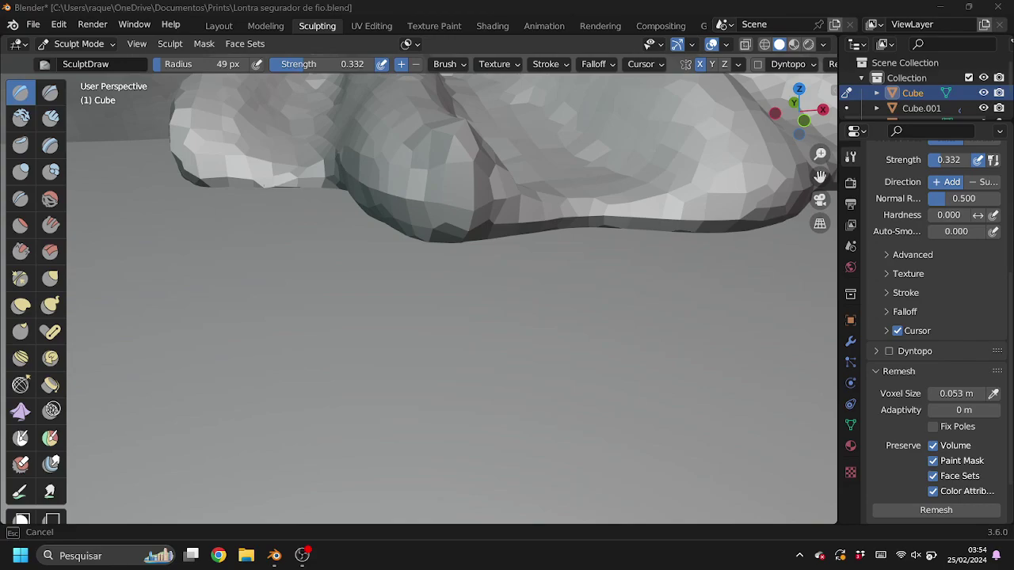
pyautogui.moveTo(491, 256)
pyautogui.mouseDown(button='middle')
pyautogui.moveTo(589, 256)
pyautogui.moveTo(547, 238)
pyautogui.mouseUp(button='middle')
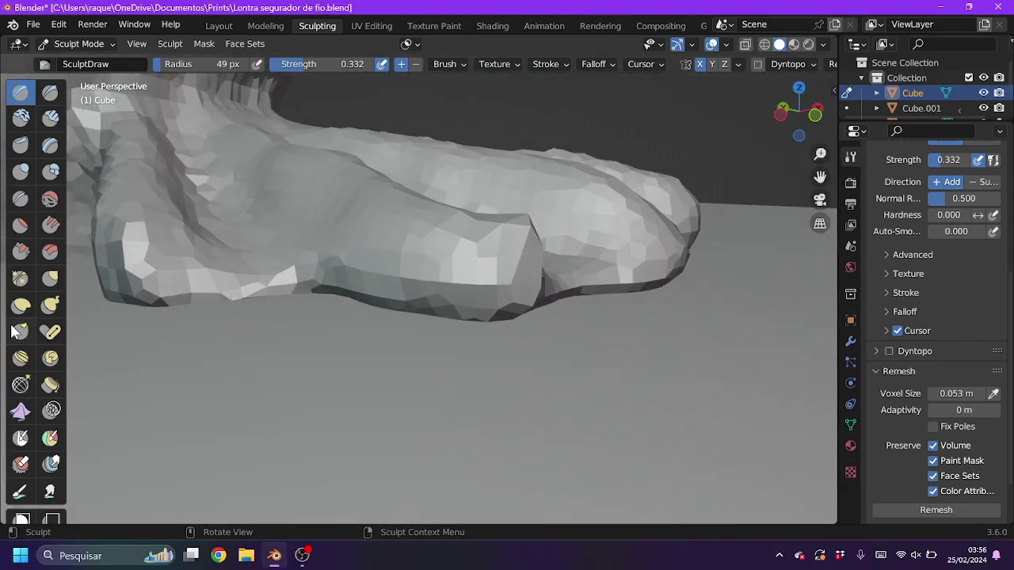
pyautogui.press('g')
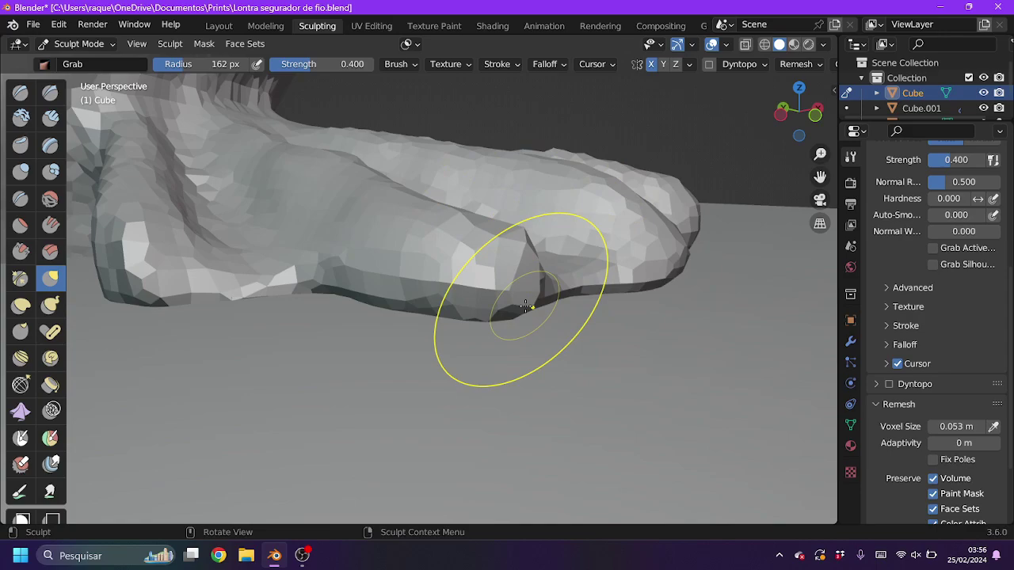
pyautogui.moveTo(526, 307)
pyautogui.mouseDown(button='middle')
pyautogui.moveTo(561, 351)
pyautogui.moveTo(46, 90)
pyautogui.mouseUp(button='middle')
pyautogui.click(20, 93)
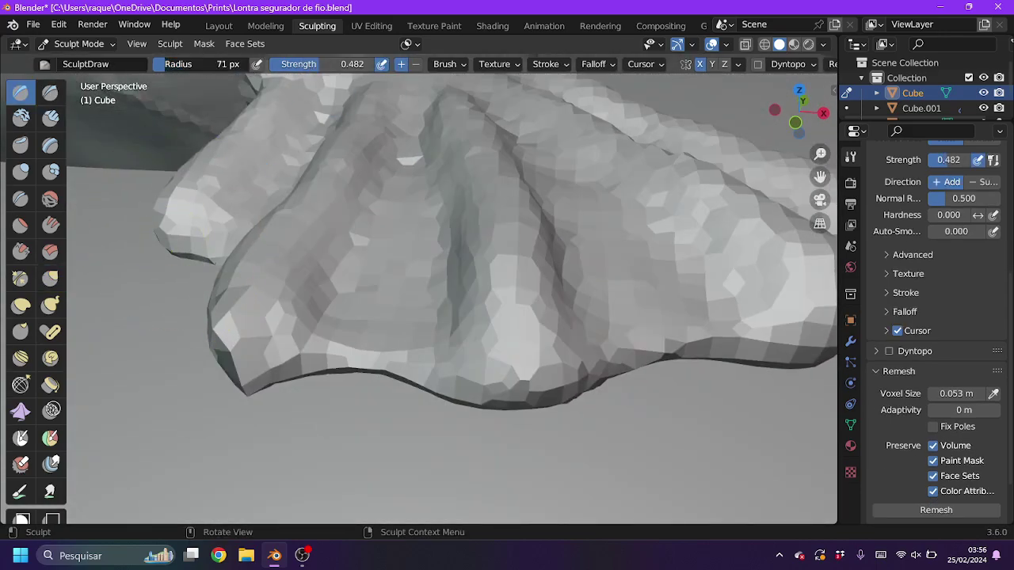
pyautogui.moveTo(522, 462)
pyautogui.mouseDown(button='middle')
pyautogui.moveTo(568, 471)
pyautogui.moveTo(542, 301)
pyautogui.mouseUp(button='middle')
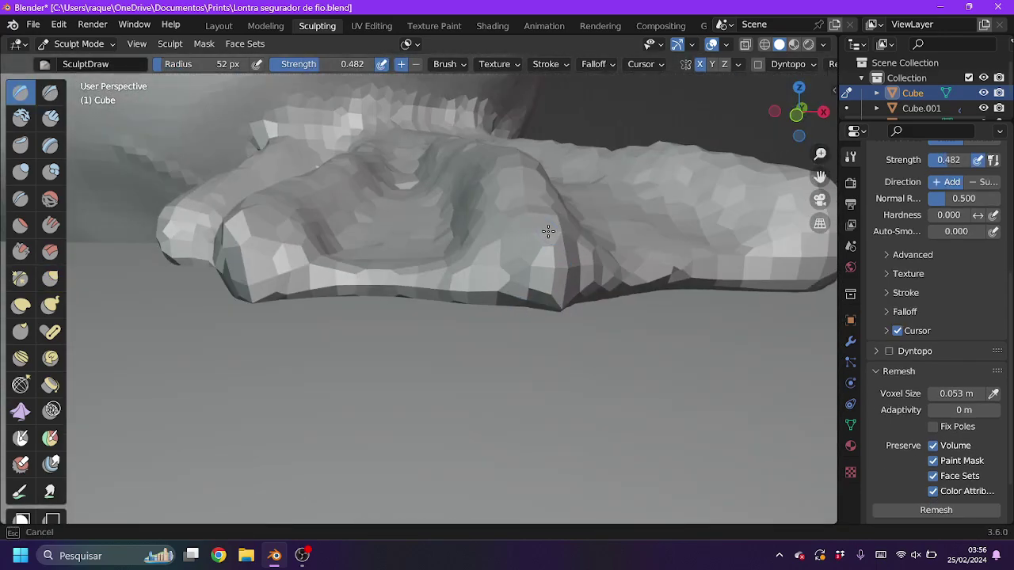
pyautogui.moveTo(548, 231)
pyautogui.mouseDown(button='middle')
pyautogui.moveTo(555, 389)
pyautogui.moveTo(647, 254)
pyautogui.moveTo(547, 363)
pyautogui.mouseUp(button='middle')
# Pull the toe tip into shape with the Grab brush.
pyautogui.click(50, 278)
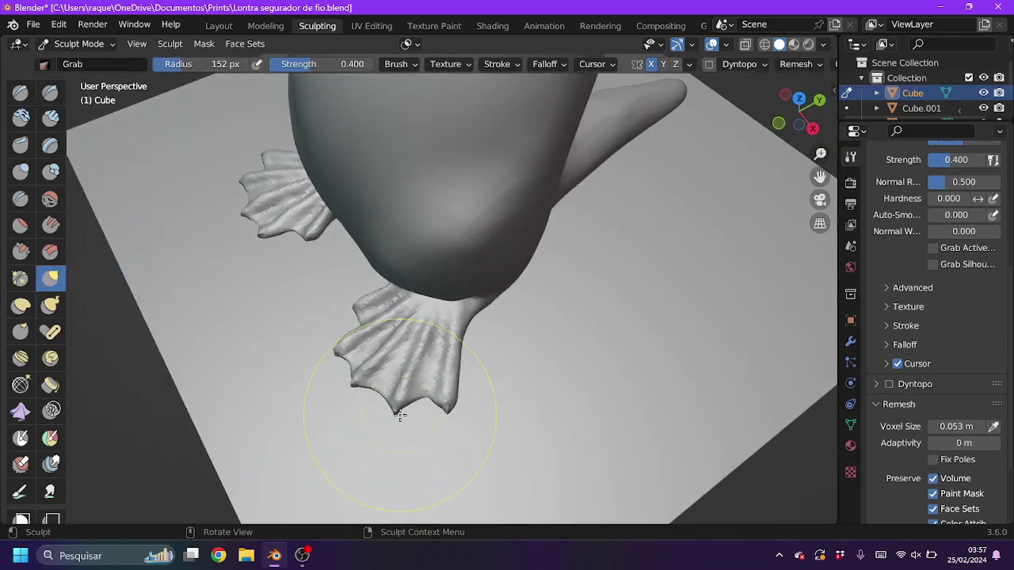
pyautogui.moveTo(397, 408); pyautogui.dragTo(457, 405, button='middle')
pyautogui.moveTo(487, 336)
pyautogui.mouseDown(button='middle')
pyautogui.moveTo(464, 430)
pyautogui.moveTo(460, 312)
pyautogui.moveTo(484, 351)
pyautogui.moveTo(481, 328)
pyautogui.moveTo(483, 346)
pyautogui.mouseUp(button='middle')
pyautogui.moveTo(496, 385); pyautogui.dragTo(430, 317, button='middle')
# Smooth where the feet meet the body and carve a crease along that joint.
pyautogui.click(50, 198)
pyautogui.moveTo(333, 262); pyautogui.dragTo(349, 246, button='middle')
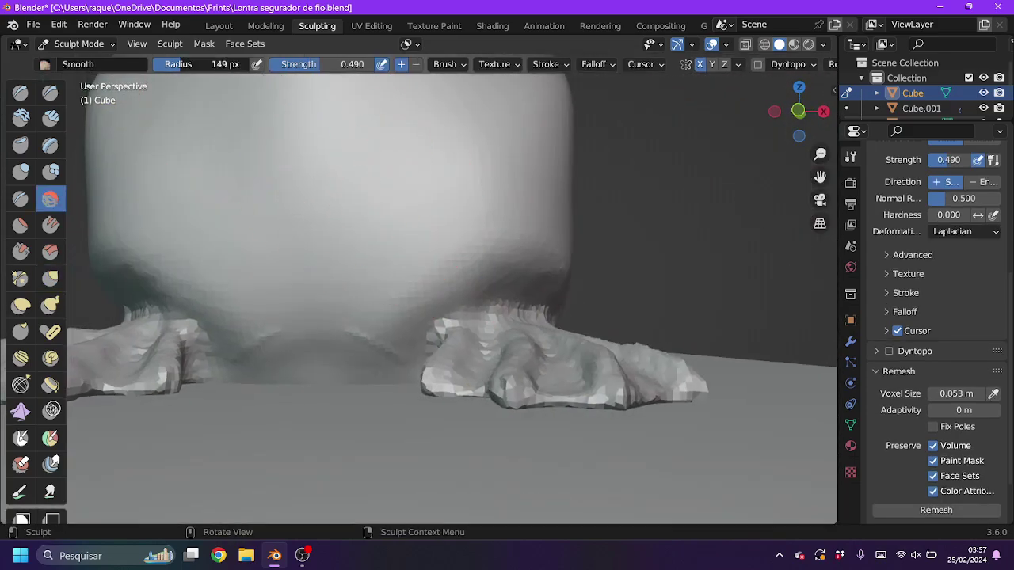
pyautogui.moveTo(383, 286); pyautogui.dragTo(396, 317, button='middle')
pyautogui.click(21, 198)
pyautogui.scroll(5, 611, 321)
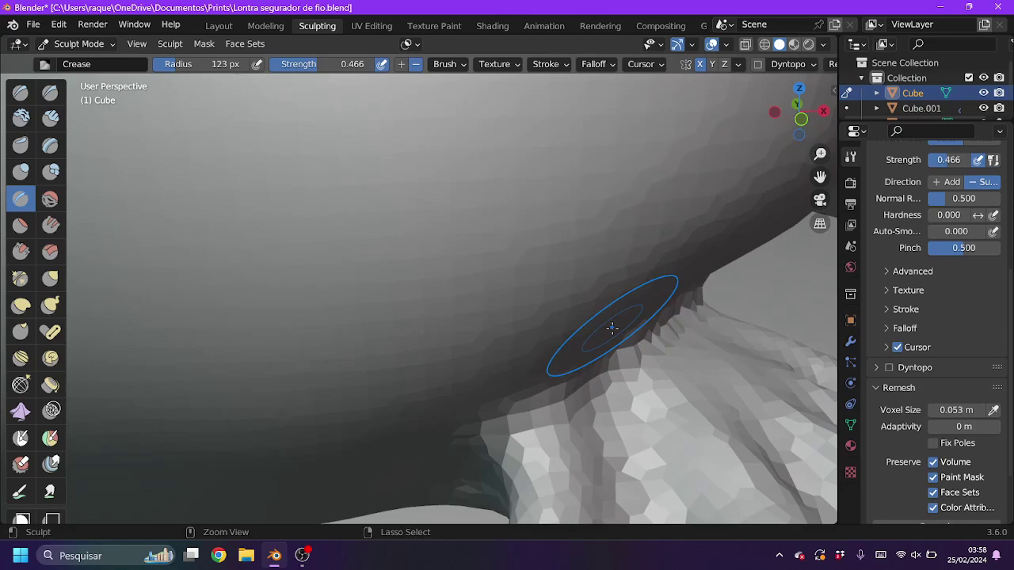
pyautogui.scroll(3, 611, 322)
pyautogui.moveTo(404, 420); pyautogui.dragTo(394, 399, button='middle')
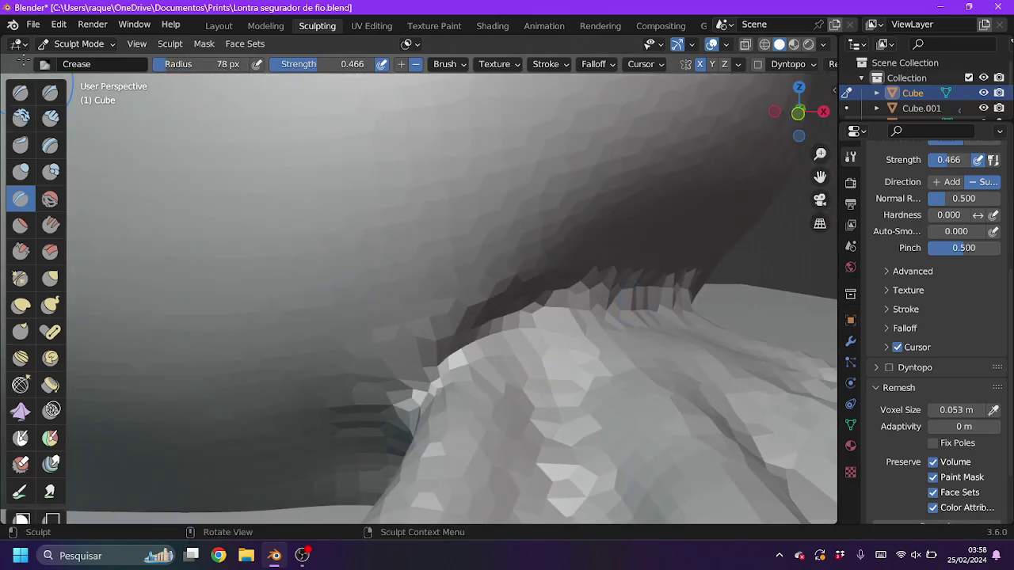
# Save the file with Ctrl+S and pick the Grab brush for more foot work.
pyautogui.hotkey('ctrl', 's')
pyautogui.scroll(-5, 439, 380)
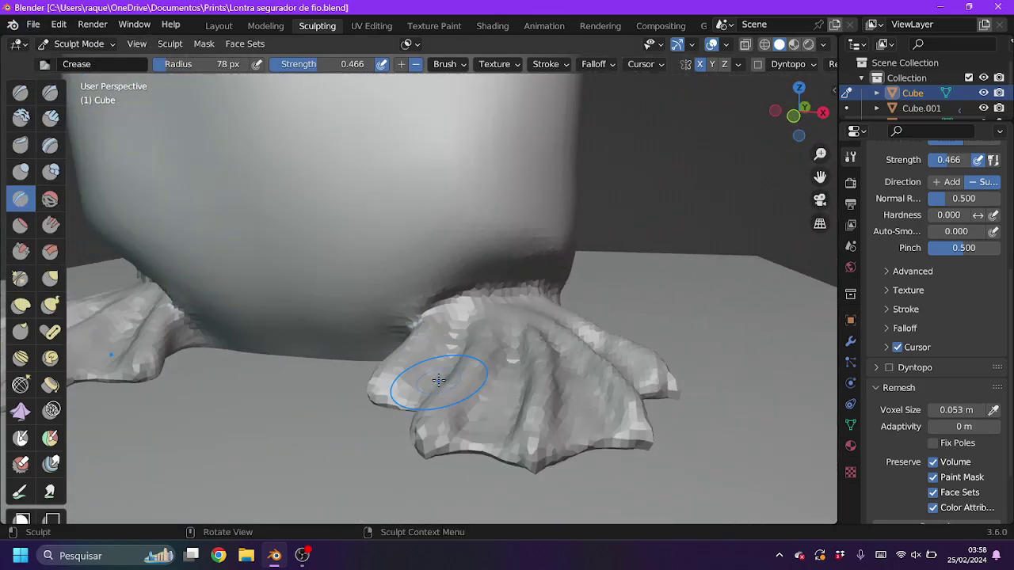
pyautogui.scroll(-5, 499, 363)
pyautogui.moveTo(484, 385)
pyautogui.mouseDown(button='middle')
pyautogui.moveTo(476, 502)
pyautogui.moveTo(491, 349)
pyautogui.mouseUp(button='middle')
pyautogui.click(50, 277)
pyautogui.moveTo(407, 351)
pyautogui.mouseDown(button='middle')
pyautogui.moveTo(503, 294)
pyautogui.moveTo(435, 310)
pyautogui.moveTo(413, 290)
pyautogui.mouseUp(button='middle')
pyautogui.scroll(2, 424, 301)
pyautogui.scroll(2, 432, 303)
# Build up the ridge above the tail fold with the Draw brush.
pyautogui.scroll(3, 542, 306)
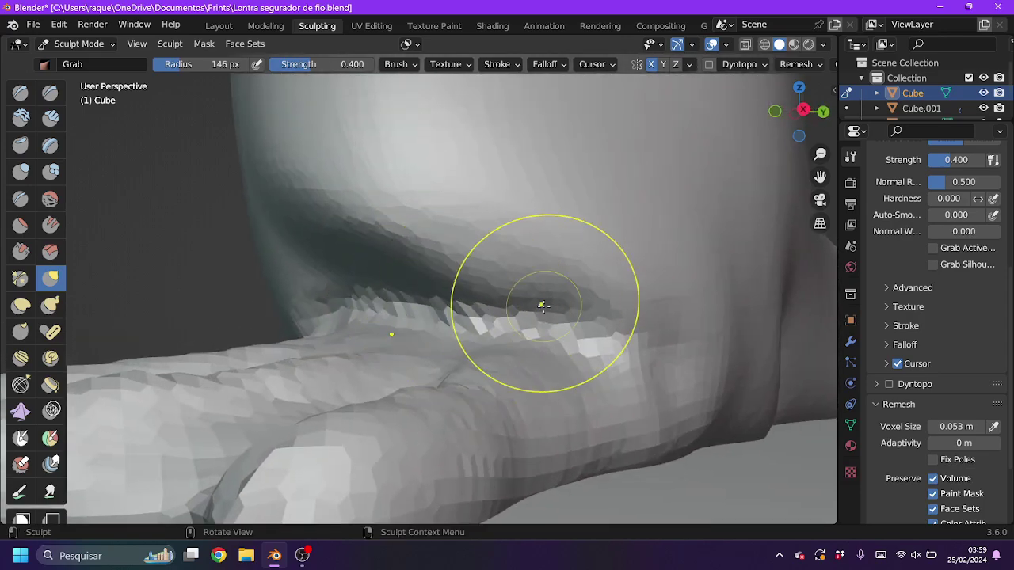
pyautogui.moveTo(589, 328)
pyautogui.mouseDown(button='middle')
pyautogui.moveTo(421, 378)
pyautogui.moveTo(627, 441)
pyautogui.moveTo(583, 144)
pyautogui.moveTo(419, 201)
pyautogui.moveTo(373, 206)
pyautogui.mouseUp(button='middle')
pyautogui.click(20, 198)
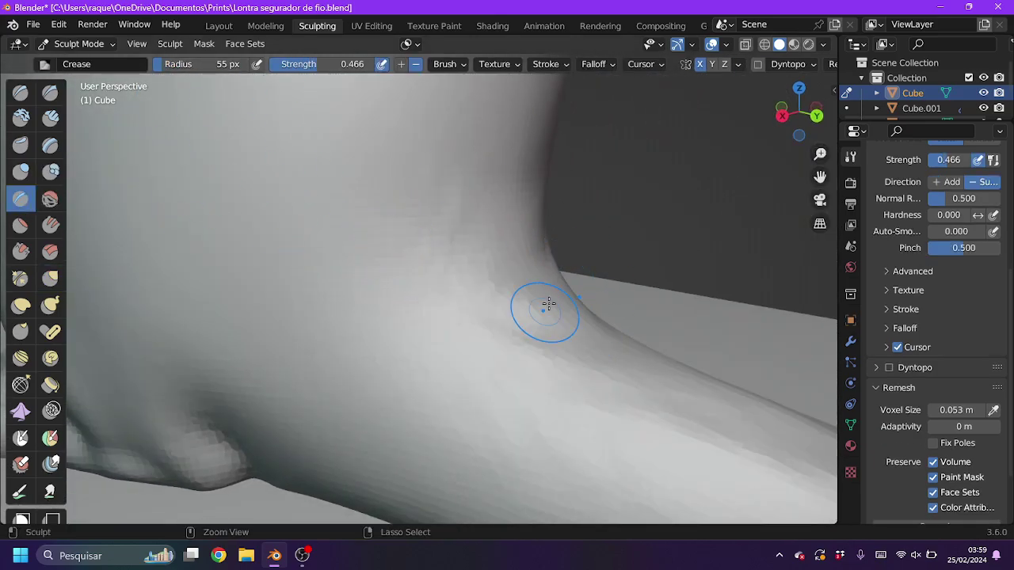
pyautogui.click(21, 92)
pyautogui.moveTo(238, 182); pyautogui.dragTo(290, 203, button='middle')
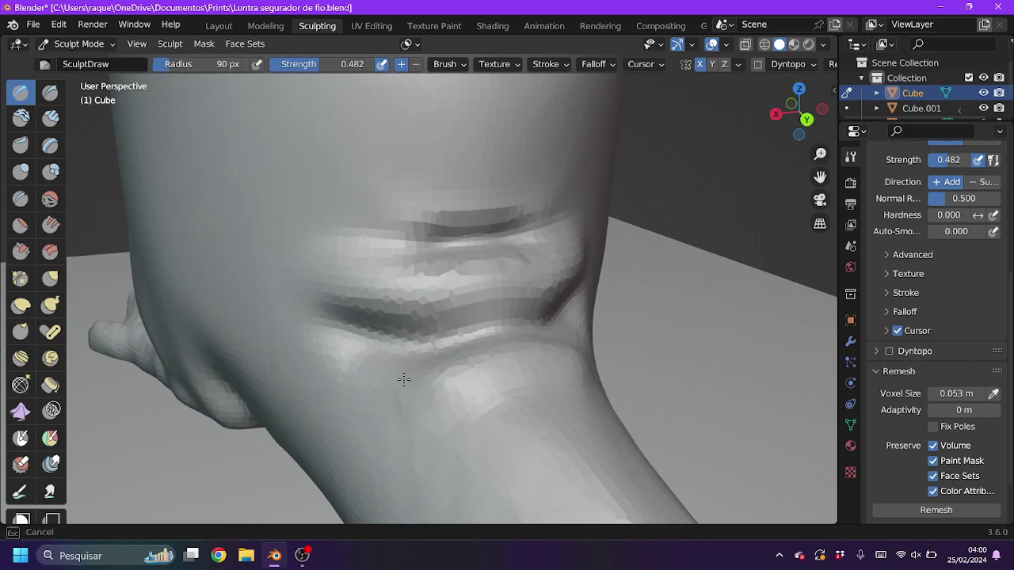
# Smooth the ridges above the tail fold and grab the fold into a cleaner curve.
pyautogui.moveTo(403, 379); pyautogui.dragTo(502, 362, button='middle')
pyautogui.click(50, 199)
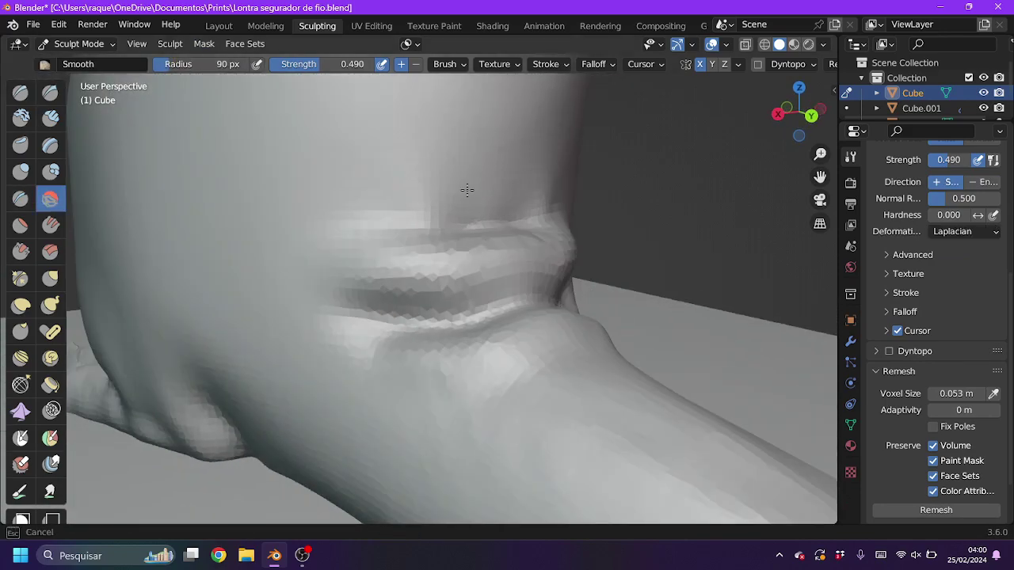
pyautogui.moveTo(467, 189); pyautogui.dragTo(430, 400, button='middle')
pyautogui.moveTo(498, 234); pyautogui.dragTo(497, 233, button='middle')
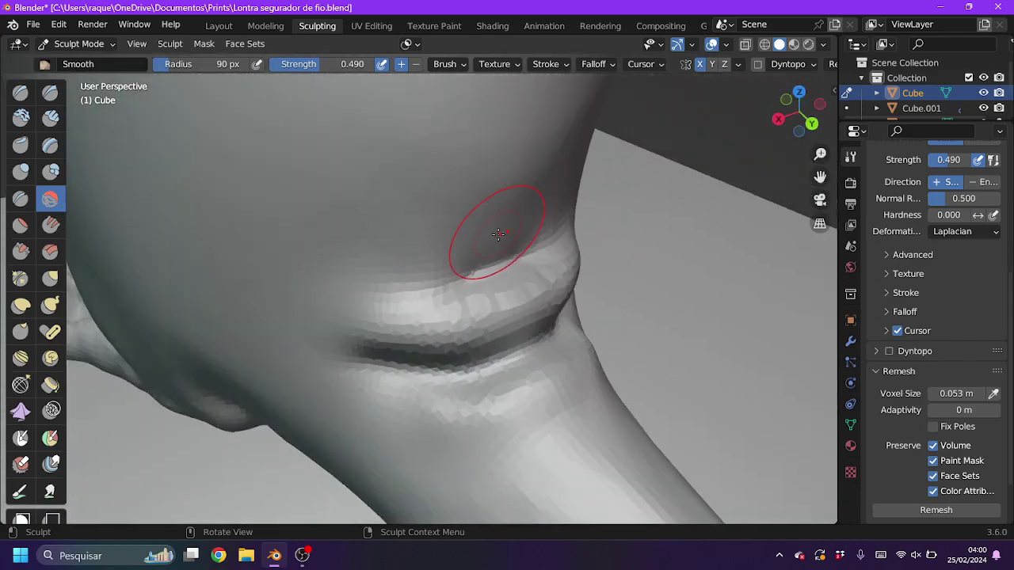
pyautogui.press('g')
pyautogui.moveTo(380, 403); pyautogui.dragTo(374, 386, button='middle')
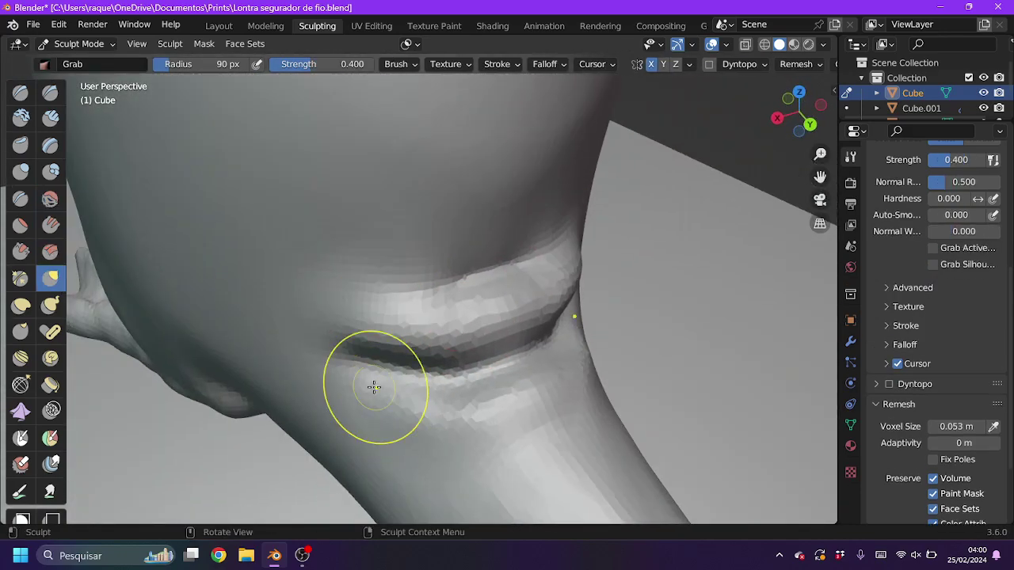
# Deepen the crease along the tail-base fold with the Crease brush.
pyautogui.moveTo(404, 276)
pyautogui.mouseDown(button='middle')
pyautogui.moveTo(322, 283)
pyautogui.moveTo(452, 227)
pyautogui.moveTo(385, 226)
pyautogui.moveTo(238, 198)
pyautogui.mouseUp(button='middle')
pyautogui.hotkey('shift', 's')
pyautogui.click(21, 198)
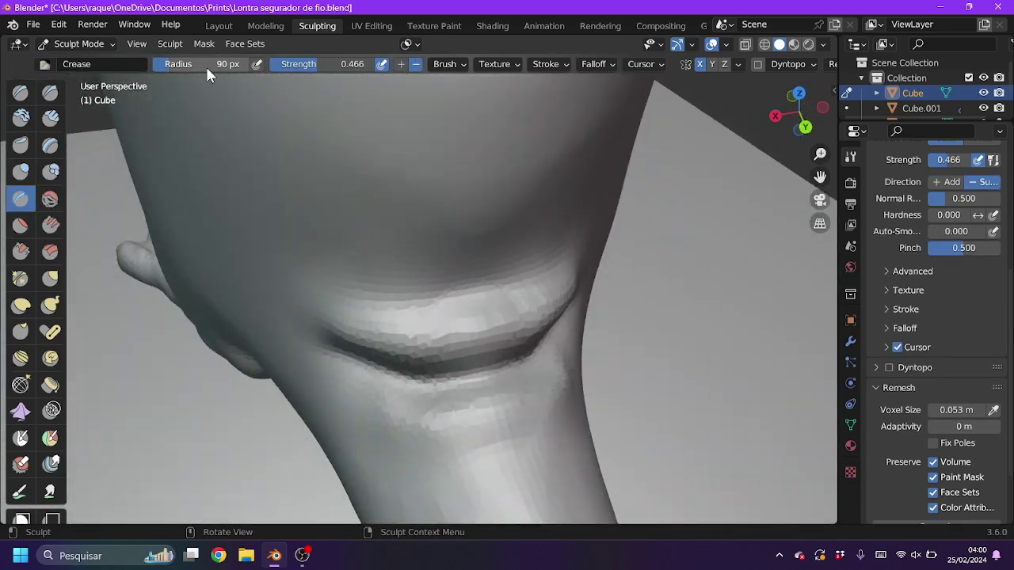
pyautogui.scroll(4, 437, 287)
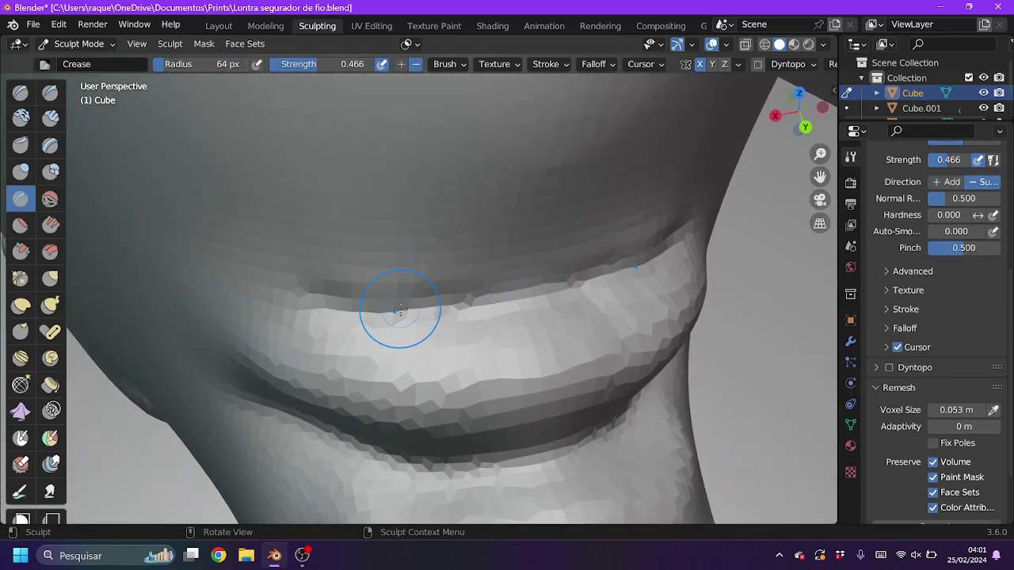
pyautogui.moveTo(401, 310); pyautogui.dragTo(355, 351, button='middle')
pyautogui.scroll(-5, 419, 349)
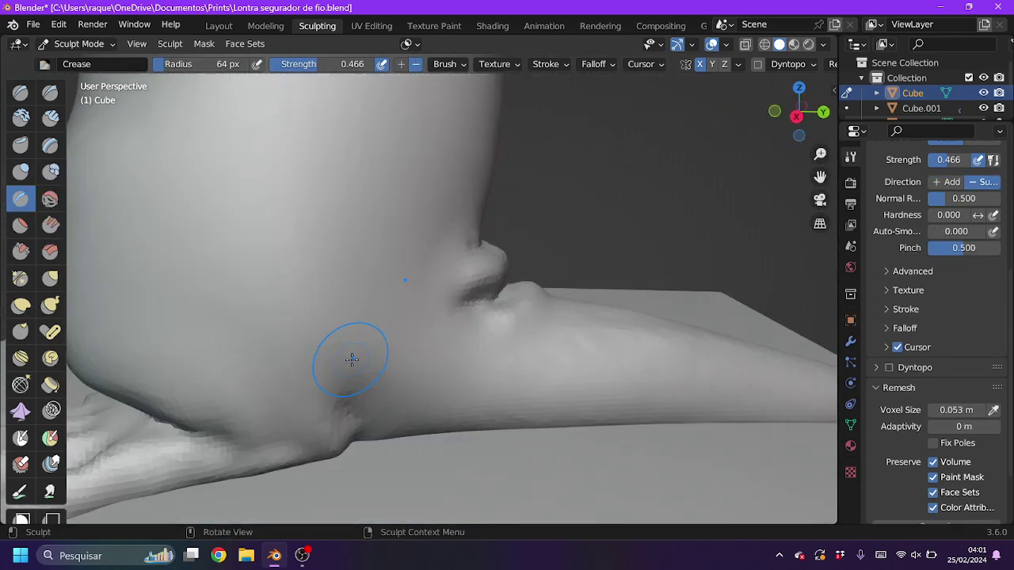
# Review the tail base at several zoom levels, then return to the Layout workspace.
pyautogui.click(50, 198)
pyautogui.moveTo(356, 238); pyautogui.dragTo(457, 233, button='middle')
pyautogui.moveTo(473, 379)
pyautogui.mouseDown(button='middle')
pyautogui.moveTo(478, 362)
pyautogui.moveTo(584, 367)
pyautogui.mouseUp(button='middle')
pyautogui.scroll(-4, 591, 373)
pyautogui.scroll(4, 262, 338)
pyautogui.scroll(3, 412, 362)
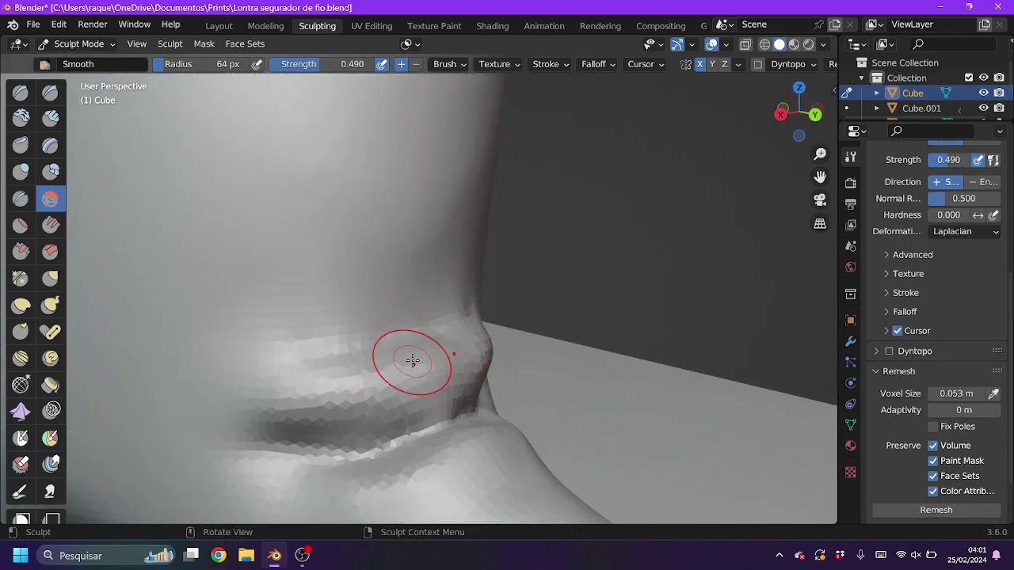
pyautogui.scroll(2, 428, 368)
pyautogui.scroll(-3, 486, 362)
pyautogui.click(50, 278)
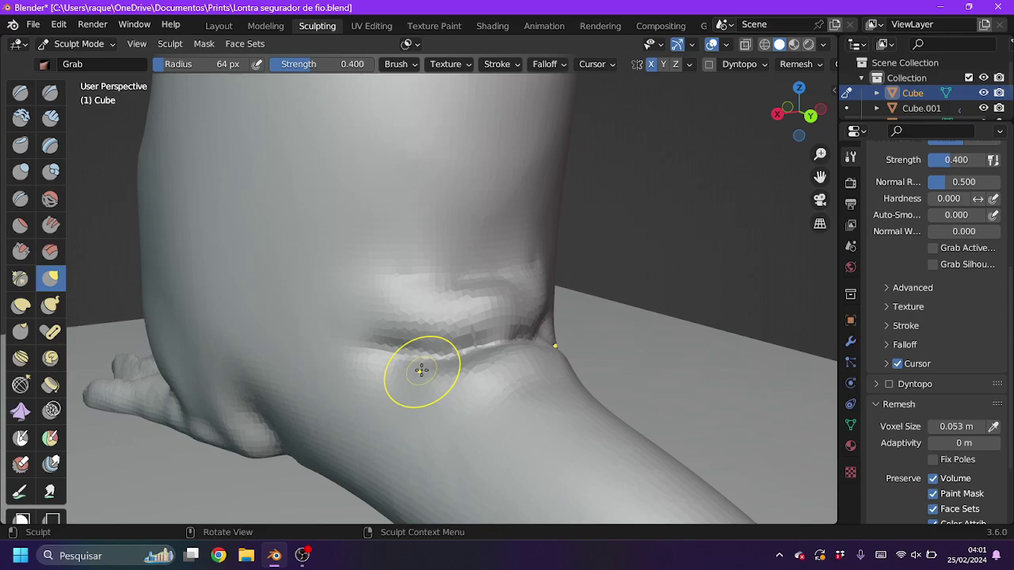
pyautogui.scroll(-5, 465, 341)
pyautogui.scroll(2, 518, 341)
pyautogui.scroll(3, 351, 317)
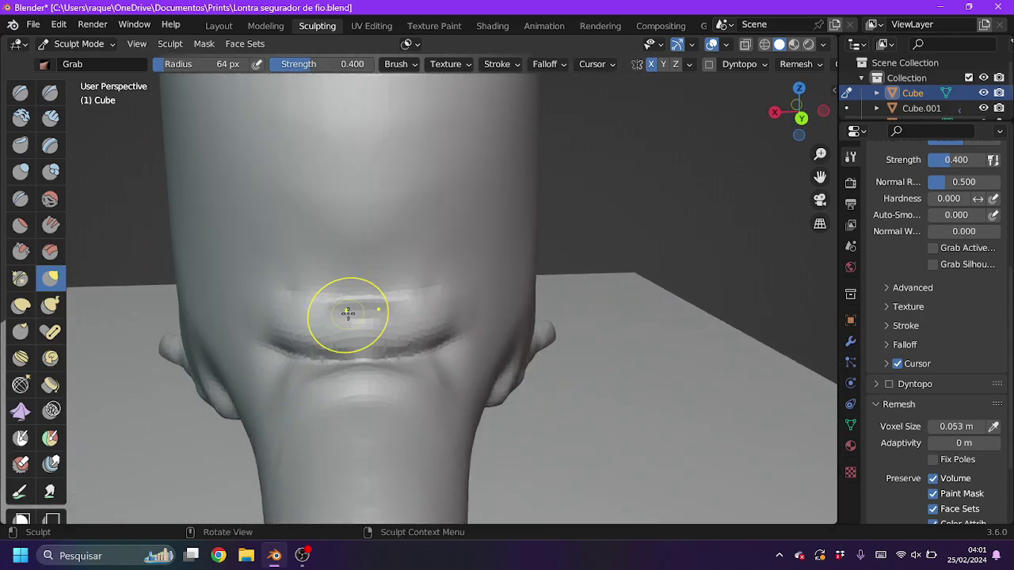
pyautogui.scroll(2, 540, 343)
pyautogui.scroll(-2, 541, 343)
pyautogui.scroll(2, 491, 309)
pyautogui.scroll(-4, 450, 324)
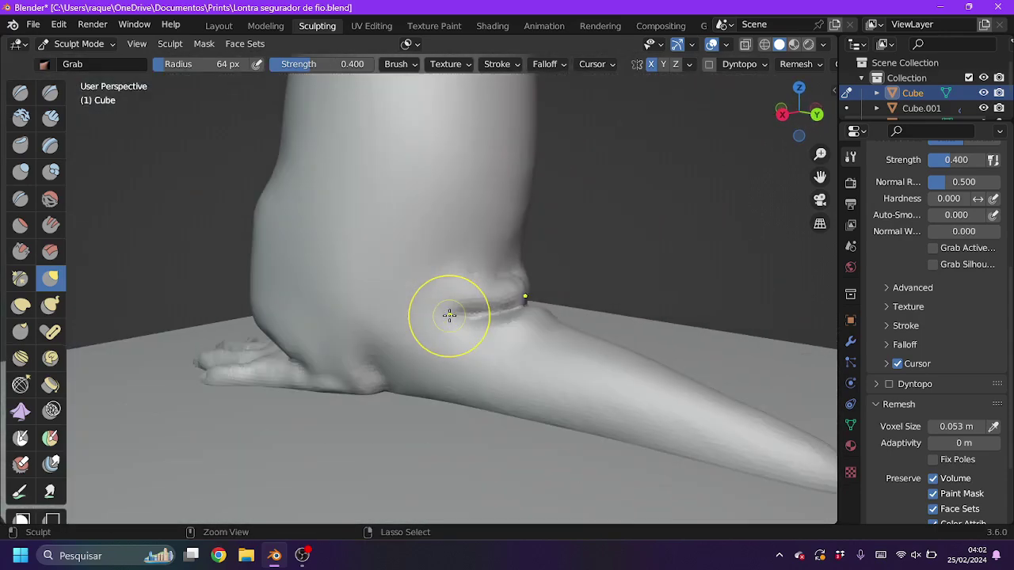
pyautogui.scroll(-3, 446, 317)
pyautogui.moveTo(449, 315)
pyautogui.mouseDown(button='middle')
pyautogui.moveTo(507, 214)
pyautogui.moveTo(435, 233)
pyautogui.mouseUp(button='middle')
pyautogui.click(219, 25)
# Subdivide the eye sphere's edges in Edit Mode.
pyautogui.click(435, 233)
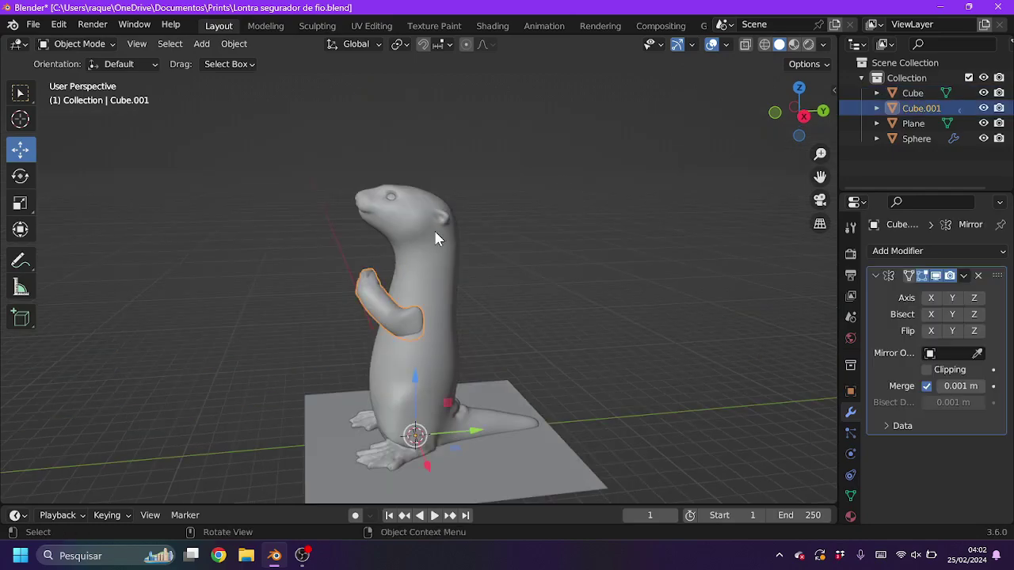
pyautogui.click(559, 240)
pyautogui.scroll(5, 559, 239)
pyautogui.moveTo(559, 240); pyautogui.dragTo(539, 206, button='middle')
pyautogui.click(430, 321)
pyautogui.press('Tab')
pyautogui.click(351, 43)
pyautogui.click(372, 127)
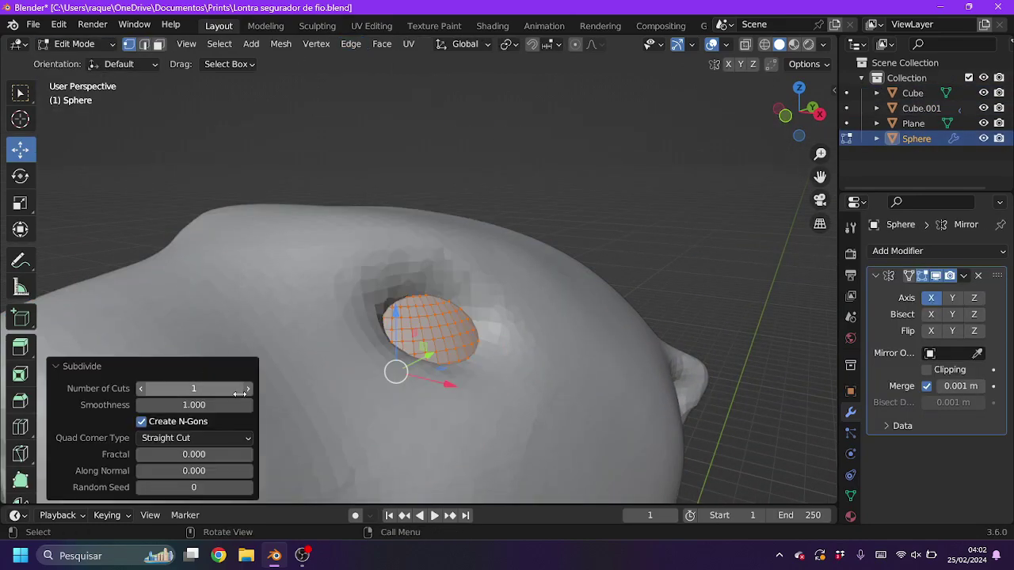
# Back in Object Mode, select the otter body Cube and view its head.
pyautogui.click(93, 45)
pyautogui.click(76, 61)
pyautogui.click(384, 271)
pyautogui.click(939, 250)
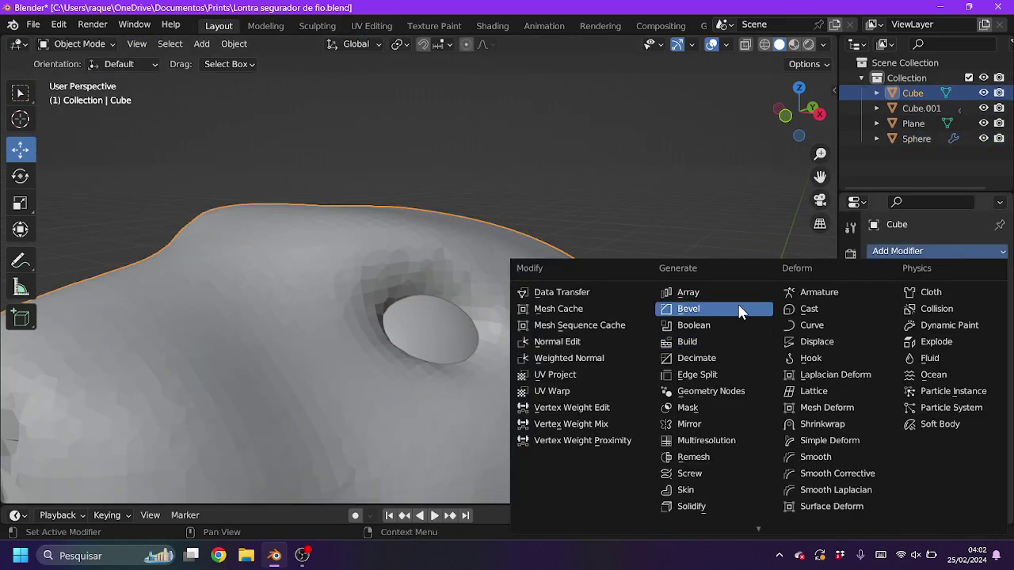
pyautogui.moveTo(713, 301); pyautogui.dragTo(585, 142, button='middle')
pyautogui.click(585, 142)
# Briefly inspect the otter head in Sculpting before returning to Layout.
pyautogui.click(317, 25)
pyautogui.scroll(5, 430, 179)
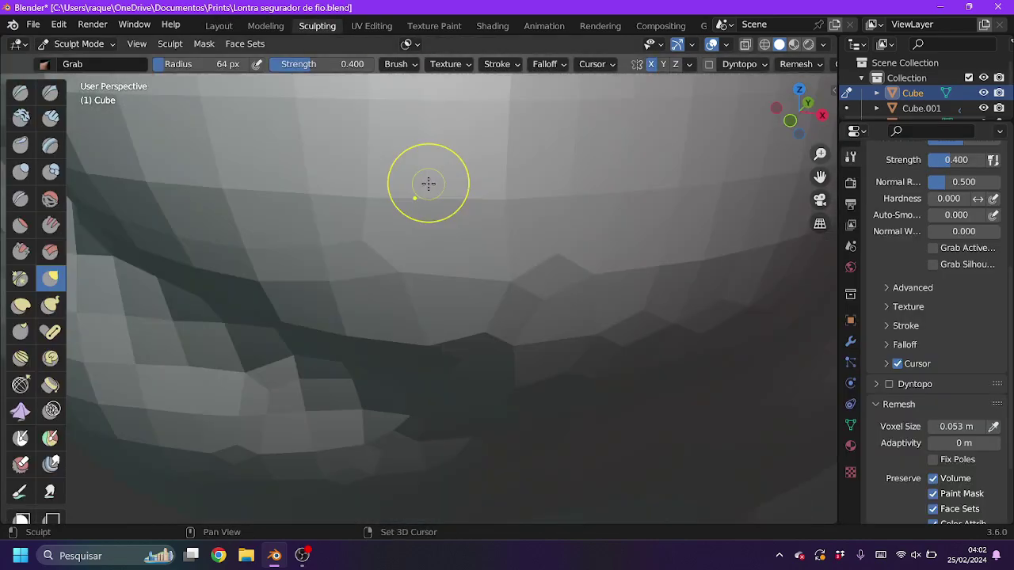
pyautogui.moveTo(430, 181); pyautogui.dragTo(64, 209, button='middle')
pyautogui.scroll(-4, 418, 312)
pyautogui.click(219, 25)
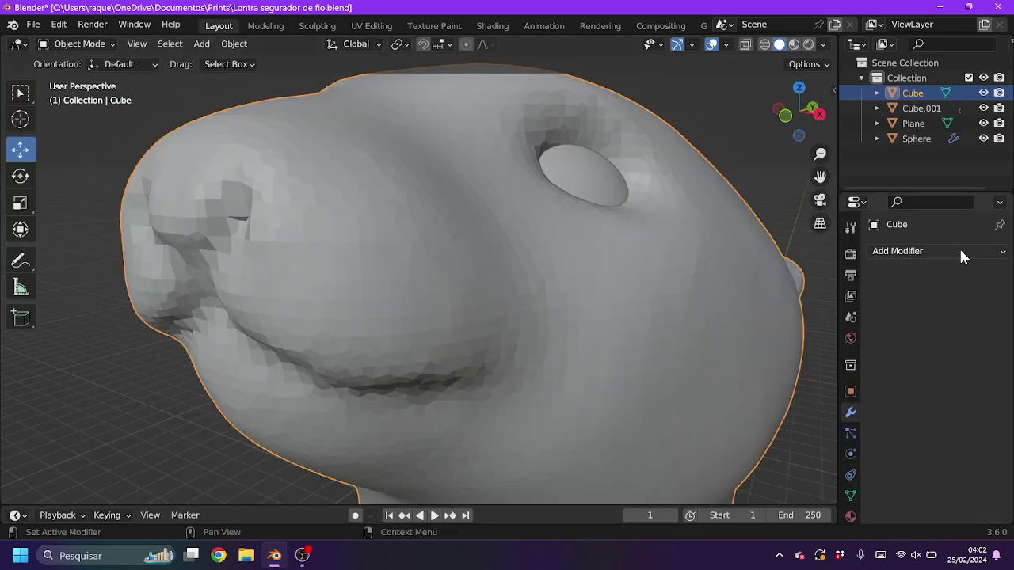
# Add a Boolean union with the Sphere to the body, hide the Sphere, and apply it.
pyautogui.click(951, 250)
pyautogui.click(682, 297)
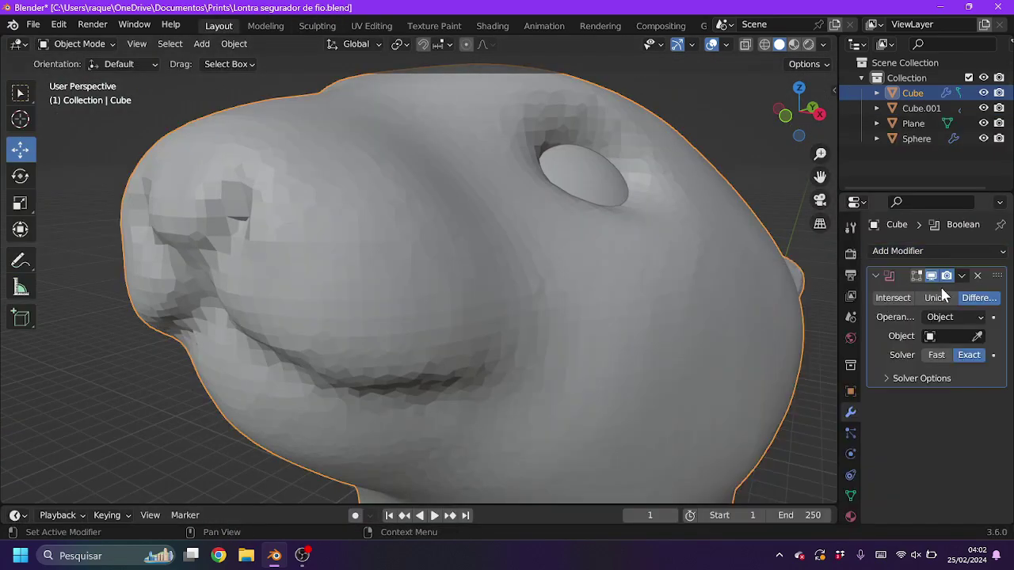
pyautogui.click(984, 139)
pyautogui.scroll(5, 598, 224)
pyautogui.scroll(3, 598, 224)
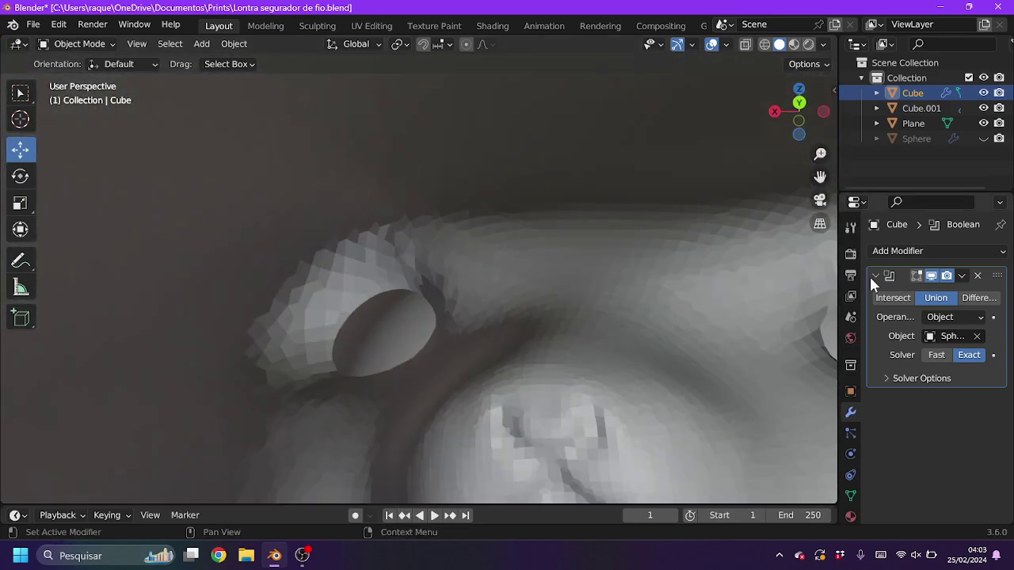
pyautogui.hotkey('ctrl', 'a')
pyautogui.scroll(-4, 490, 378)
pyautogui.scroll(-3, 489, 376)
# In Edit Mode from the side view, box-select the upper body with X-ray and proportional editing.
pyautogui.moveTo(489, 376); pyautogui.dragTo(134, 86, button='middle')
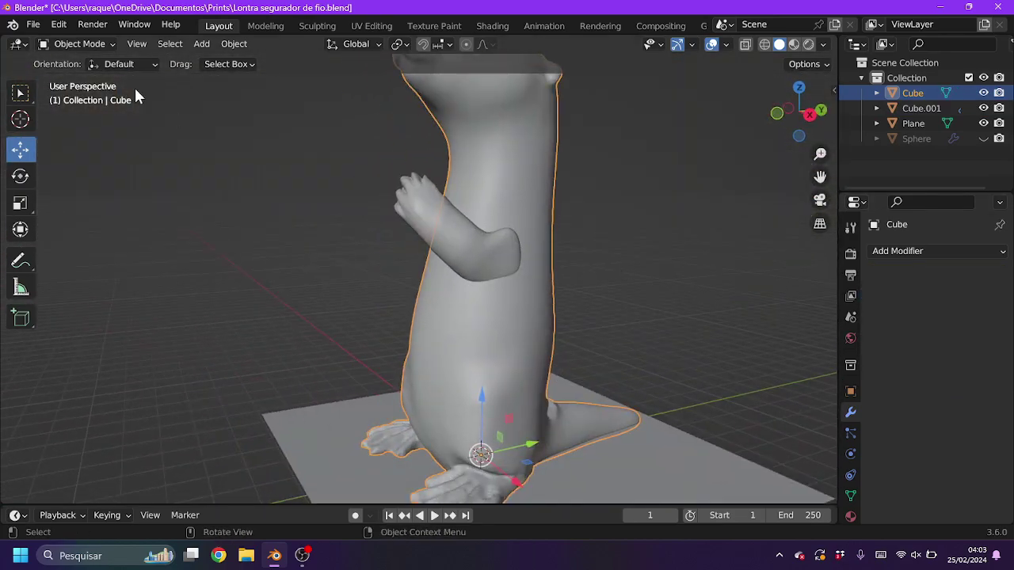
pyautogui.press('Tab')
pyautogui.click(809, 114)
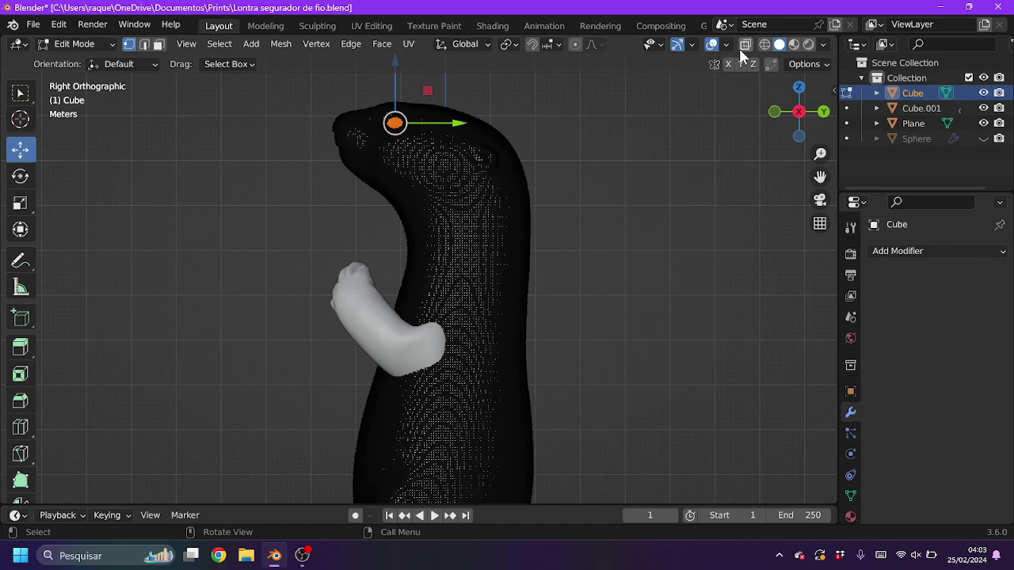
pyautogui.click(745, 46)
pyautogui.moveTo(313, 86); pyautogui.dragTo(610, 297)
pyautogui.click(576, 45)
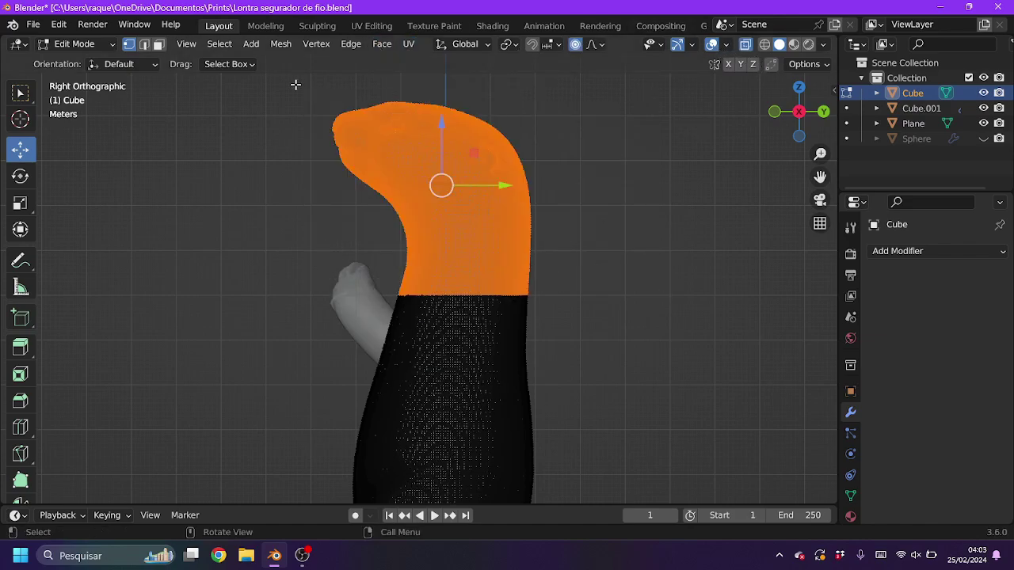
pyautogui.moveTo(295, 84); pyautogui.dragTo(612, 271)
pyautogui.click(718, 42)
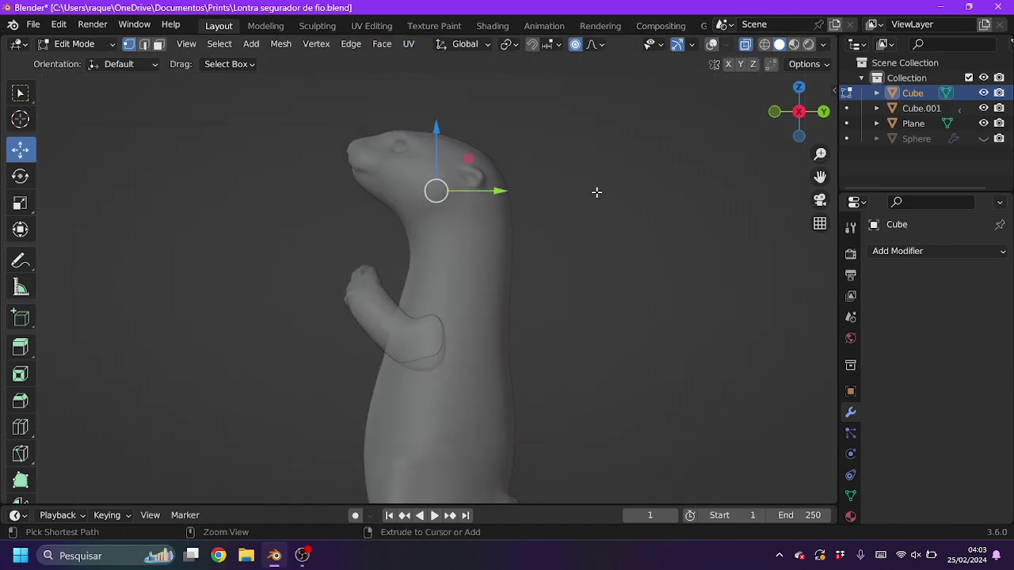
# Raise the upper body twice along Z, undo the second raise, and return to Sculpting.
pyautogui.press('g')
pyautogui.press('z')
pyautogui.press('Return')
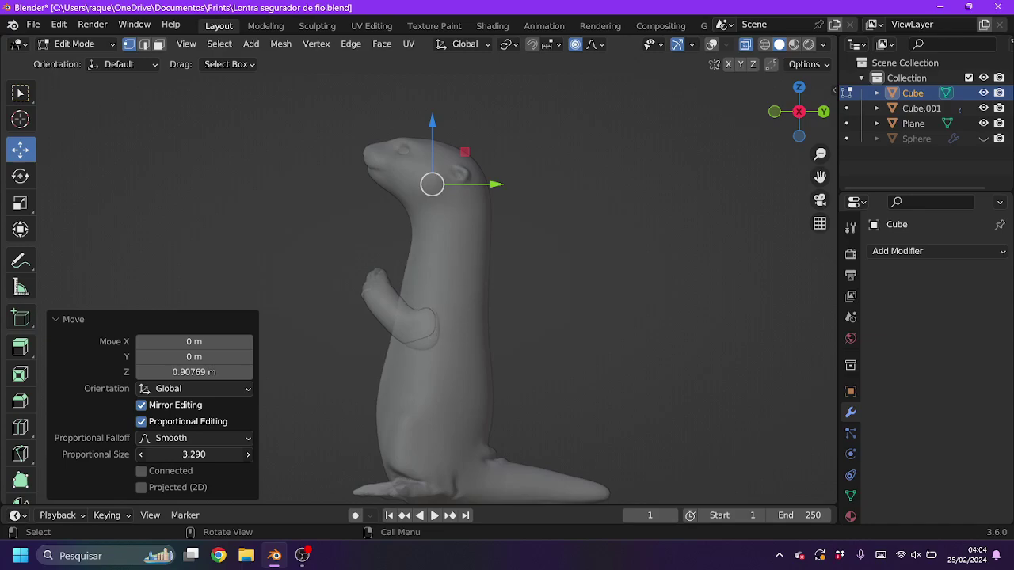
pyautogui.press('g')
pyautogui.press('z')
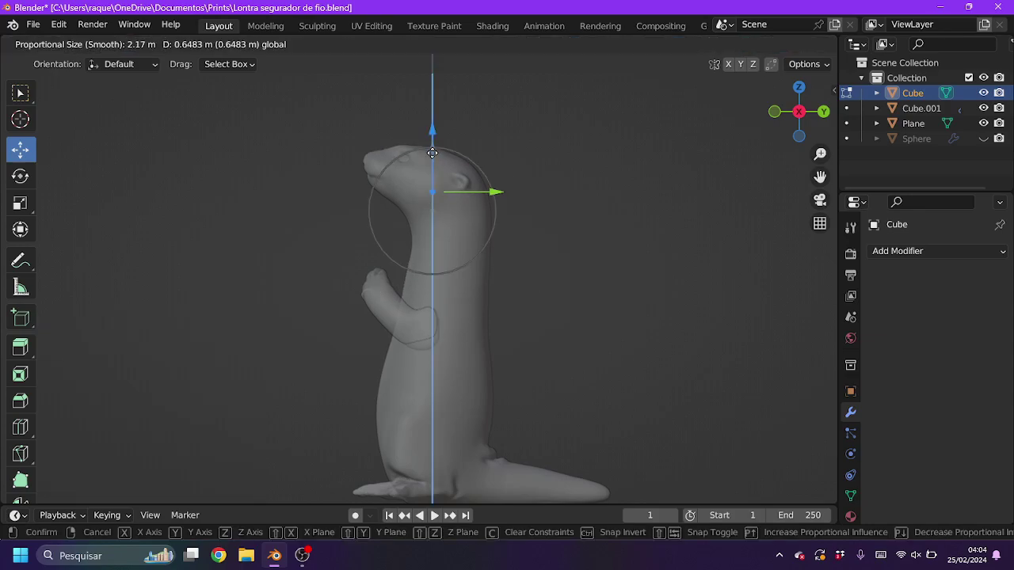
pyautogui.press('Return')
pyautogui.hotkey('ctrl', 'z')
pyautogui.click(317, 25)
# Toggle the body's wireframe viewport display on and off to inspect the mesh.
pyautogui.keyDown('shift'); pyautogui.moveTo(462, 356); pyautogui.dragTo(463, 238, button='middle'); pyautogui.keyUp('shift')
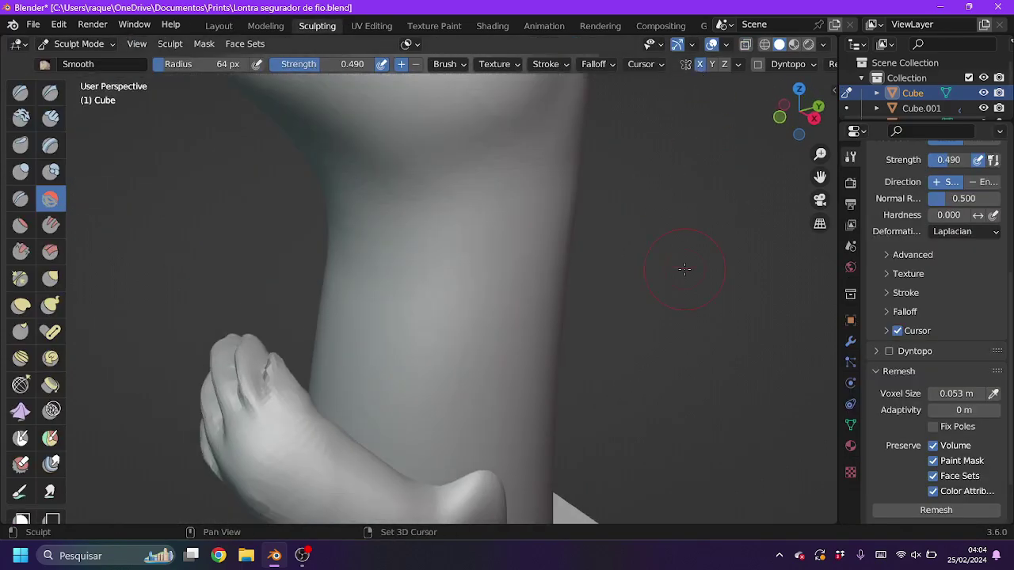
pyautogui.scroll(-2, 463, 297)
pyautogui.moveTo(463, 297); pyautogui.dragTo(431, 268, button='middle')
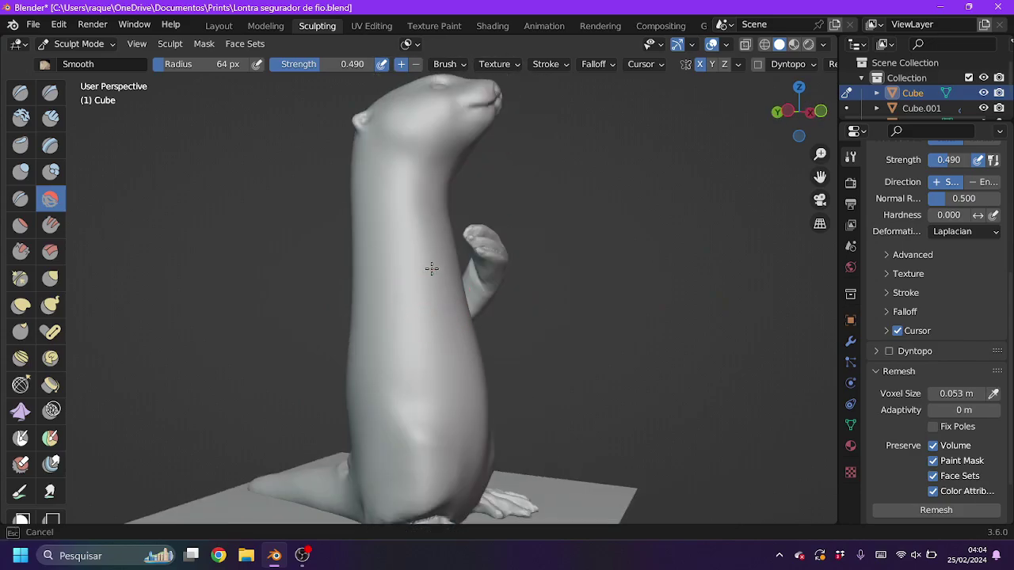
pyautogui.click(851, 320)
pyautogui.click(923, 476)
pyautogui.scroll(-5, 935, 396)
pyautogui.click(927, 351)
pyautogui.moveTo(554, 317); pyautogui.dragTo(578, 294, button='middle')
pyautogui.click(927, 351)
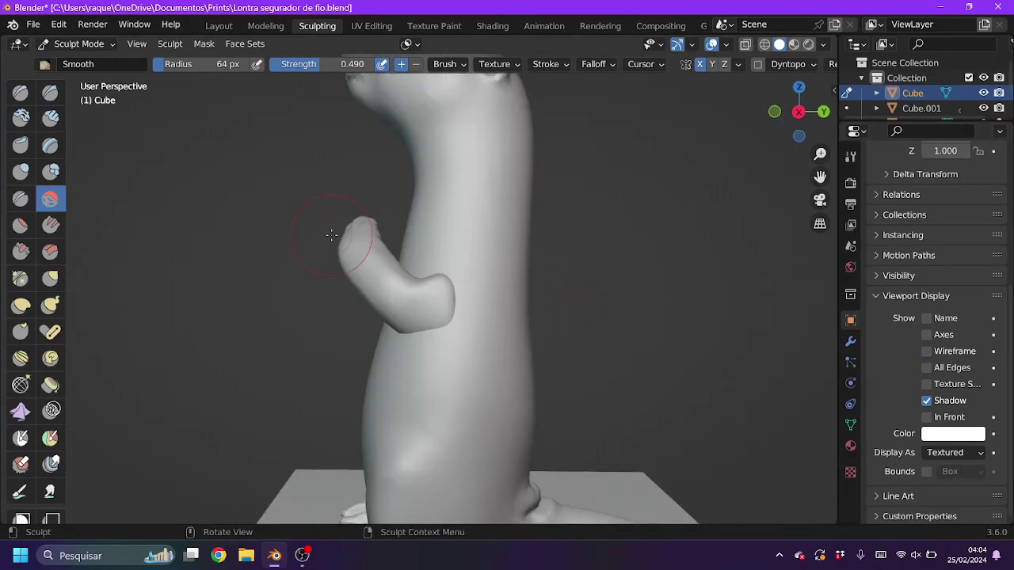
# Select the Grab brush and check the otter from both sides and the front.
pyautogui.scroll(-2, 331, 234)
pyautogui.scroll(5, 935, 317)
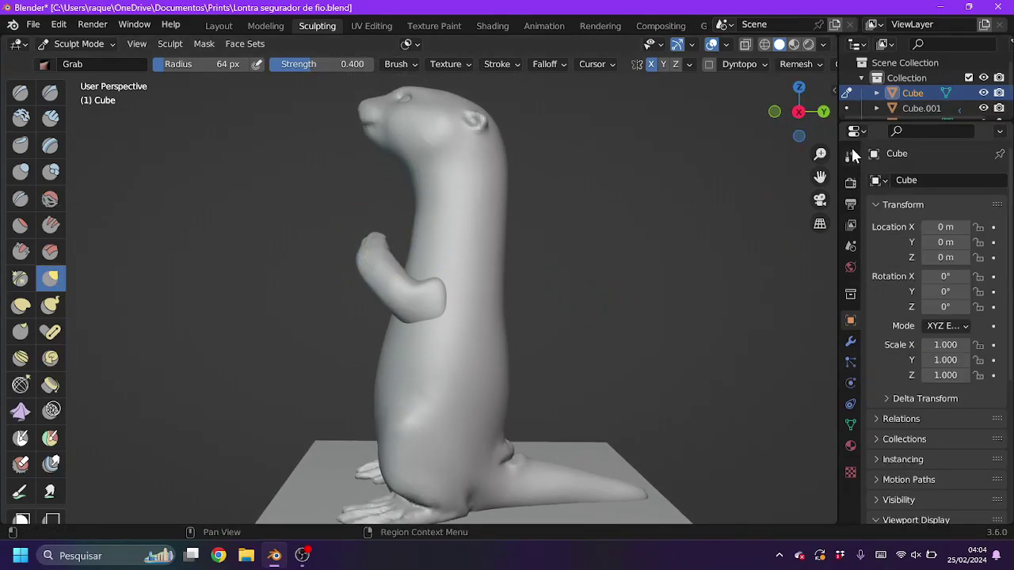
pyautogui.click(850, 153)
pyautogui.moveTo(708, 227); pyautogui.dragTo(820, 76, button='middle')
pyautogui.click(807, 95)
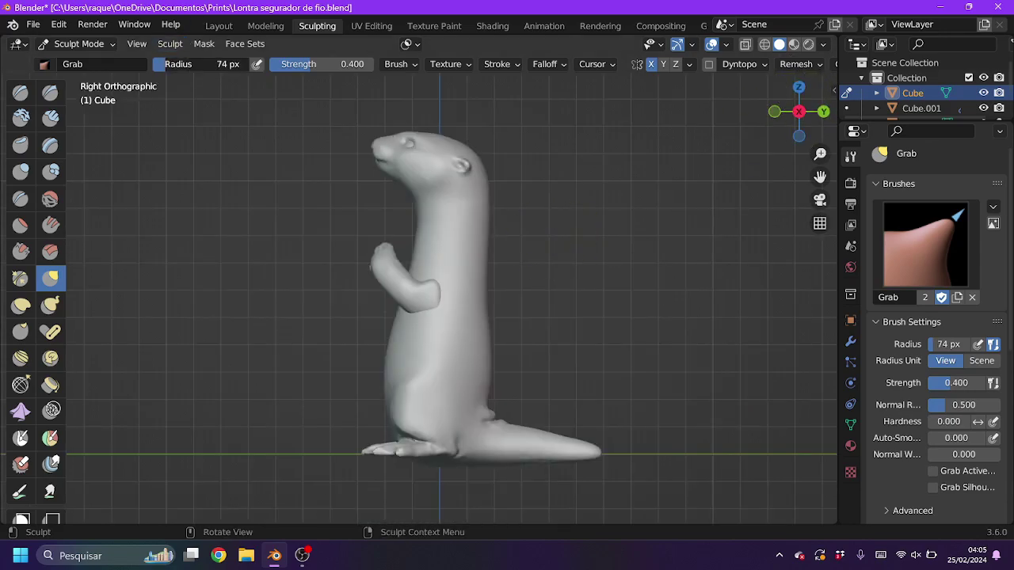
pyautogui.click(799, 111)
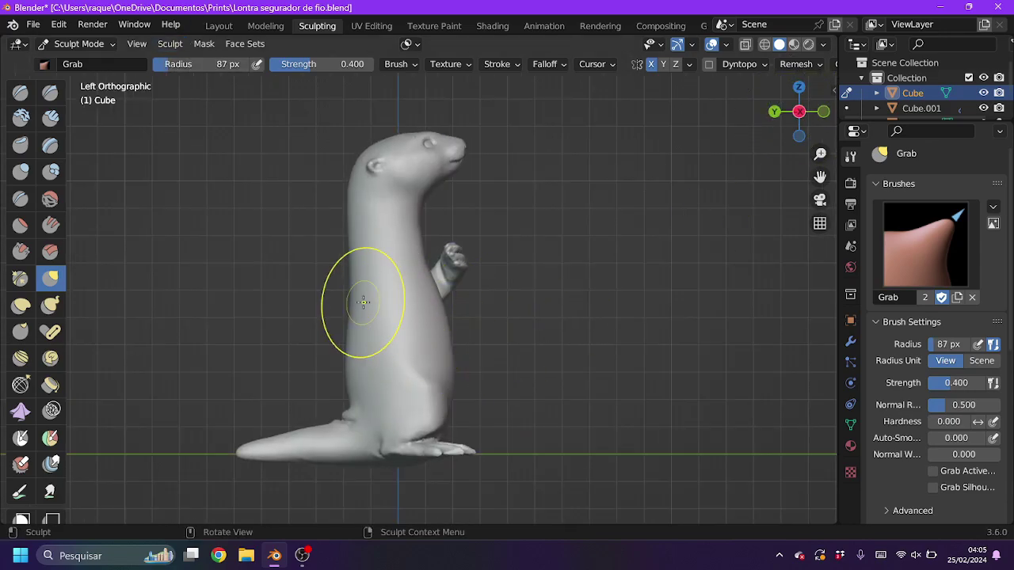
pyautogui.moveTo(579, 233)
pyautogui.mouseDown(button='middle')
pyautogui.moveTo(525, 320)
pyautogui.moveTo(421, 334)
pyautogui.moveTo(442, 294)
pyautogui.mouseUp(button='middle')
# Select the arm object Cube.001, mirror it across the X axis, and save the file.
pyautogui.click(218, 26)
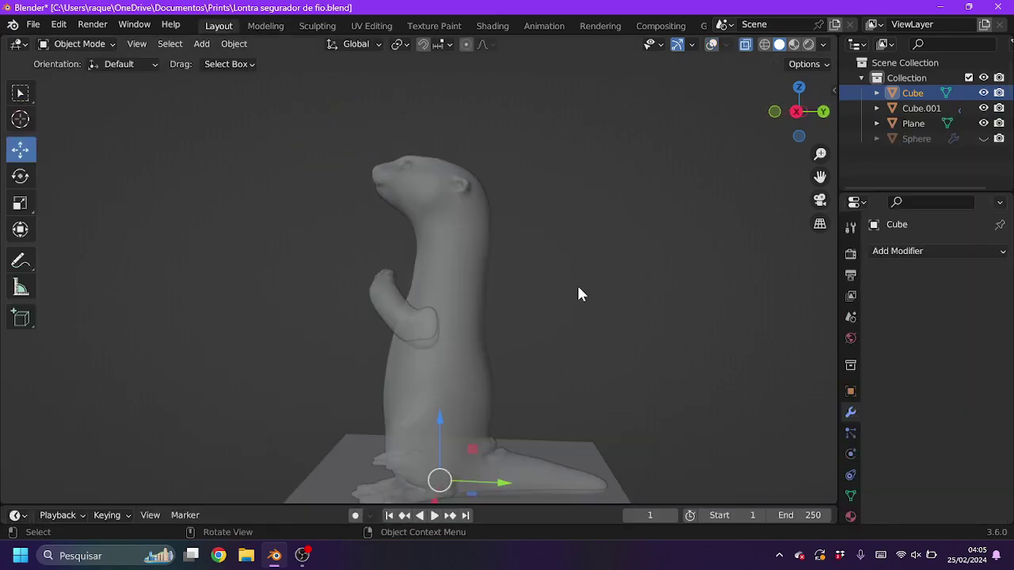
pyautogui.moveTo(754, 41); pyautogui.dragTo(591, 243, button='middle')
pyautogui.click(922, 107)
pyautogui.press('KP_Decimal')
pyautogui.moveTo(719, 271)
pyautogui.mouseDown(button='middle')
pyautogui.moveTo(594, 282)
pyautogui.moveTo(730, 300)
pyautogui.mouseUp(button='middle')
pyautogui.click(931, 299)
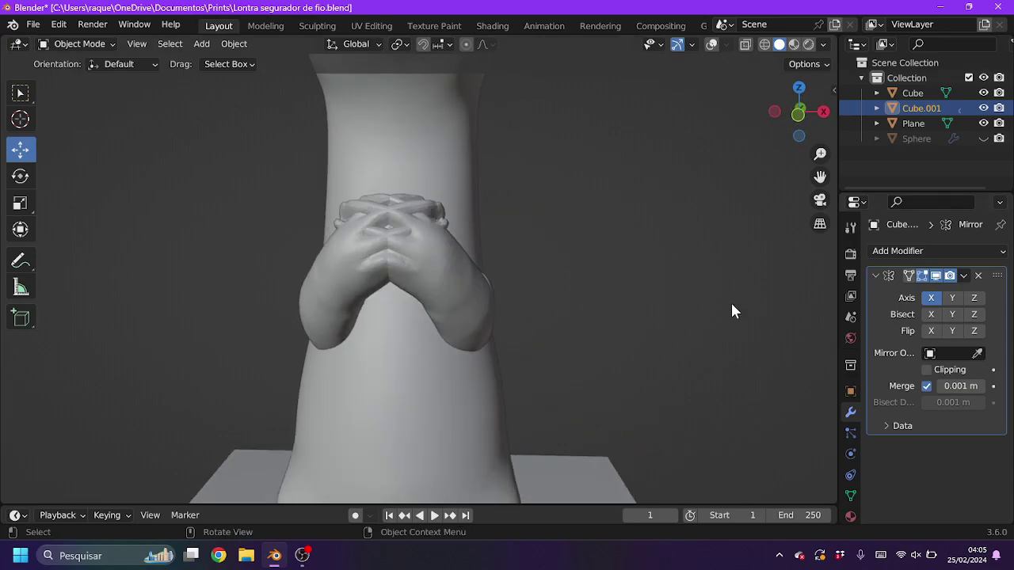
pyautogui.hotkey('ctrl', 's')
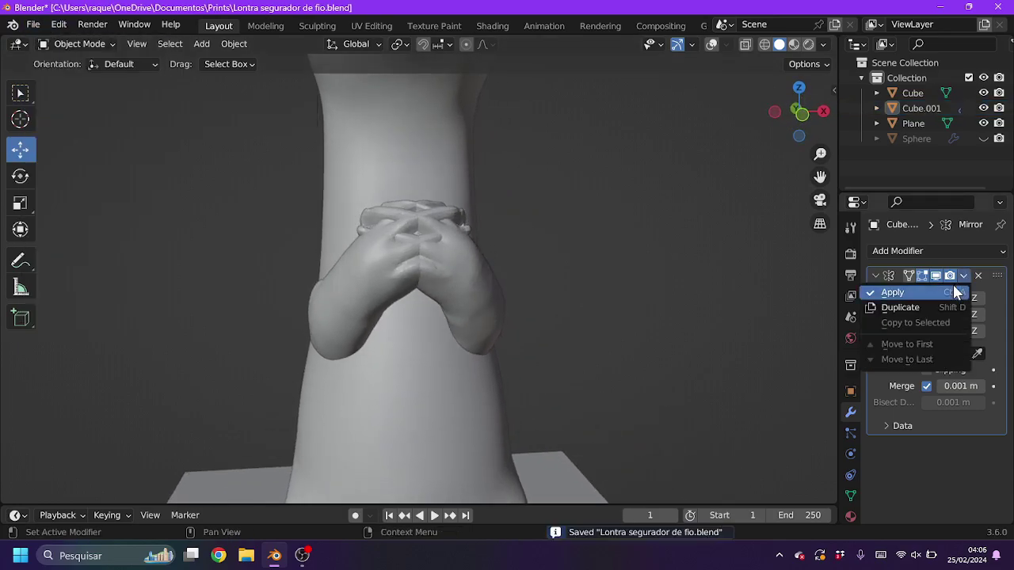
# Apply the Mirror modifier and delete one of the two hands from the arm mesh.
pyautogui.click(956, 293)
pyautogui.press('Tab')
pyautogui.hotkey('ctrl', 'l')
pyautogui.press('Delete')
pyautogui.press('Tab')
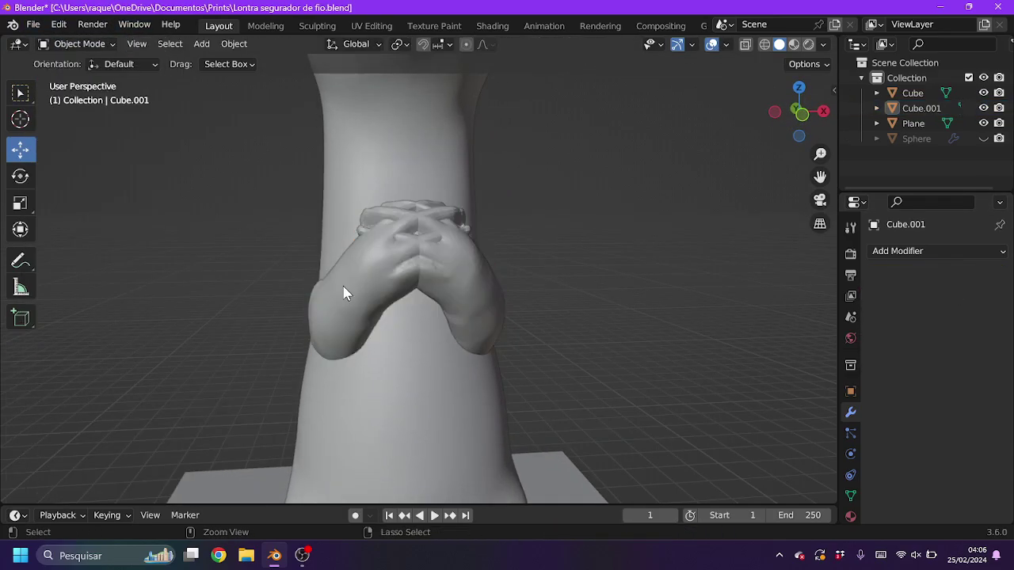
# Duplicate the one-hand arm in place as Cube.002 and start editing its mesh.
pyautogui.click(234, 45)
pyautogui.click(294, 164)
pyautogui.press('Escape')
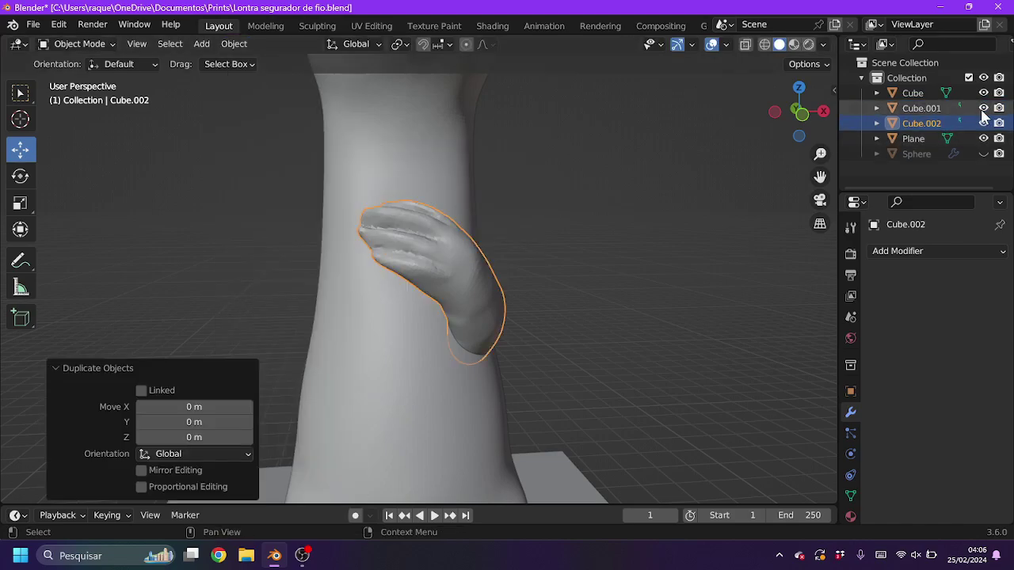
pyautogui.press('Tab')
pyautogui.click(280, 43)
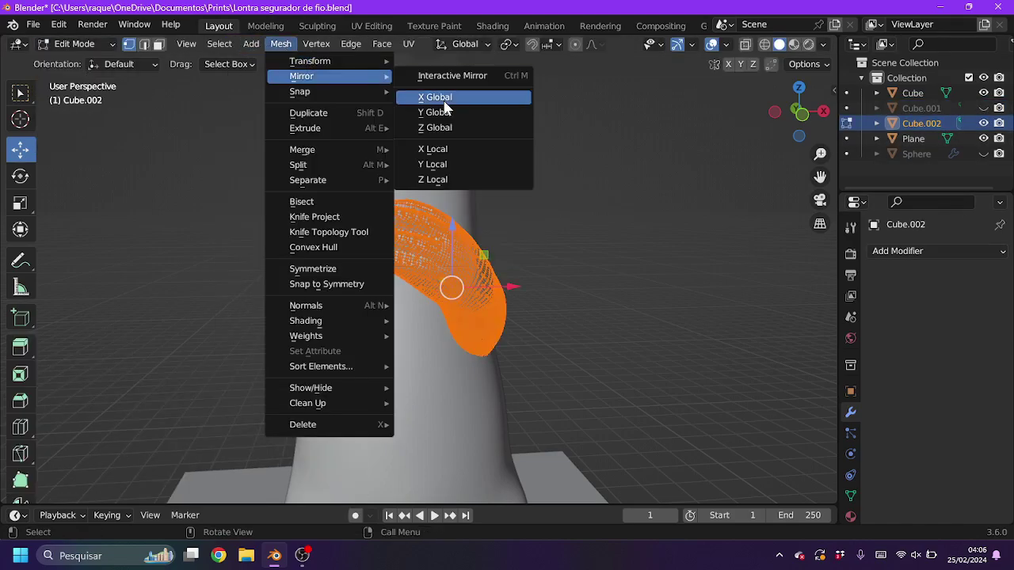
# Mirror Cube.002's hand on global X and move it to the otter's other side.
pyautogui.click(440, 97)
pyautogui.click(799, 129)
pyautogui.press('g')
pyautogui.press('x')
pyautogui.click(428, 294)
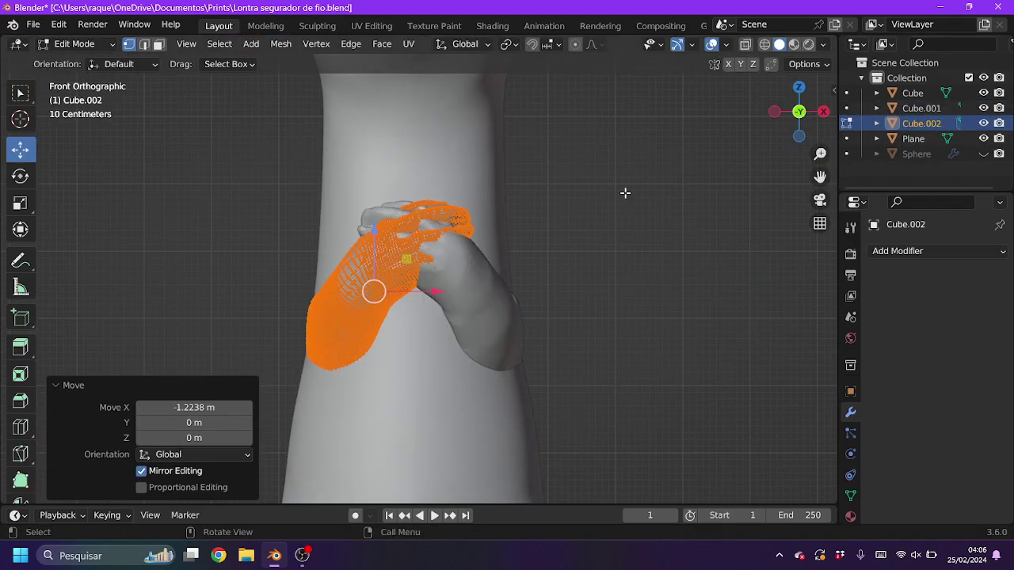
pyautogui.press('g')
pyautogui.press('z')
pyautogui.click(386, 295)
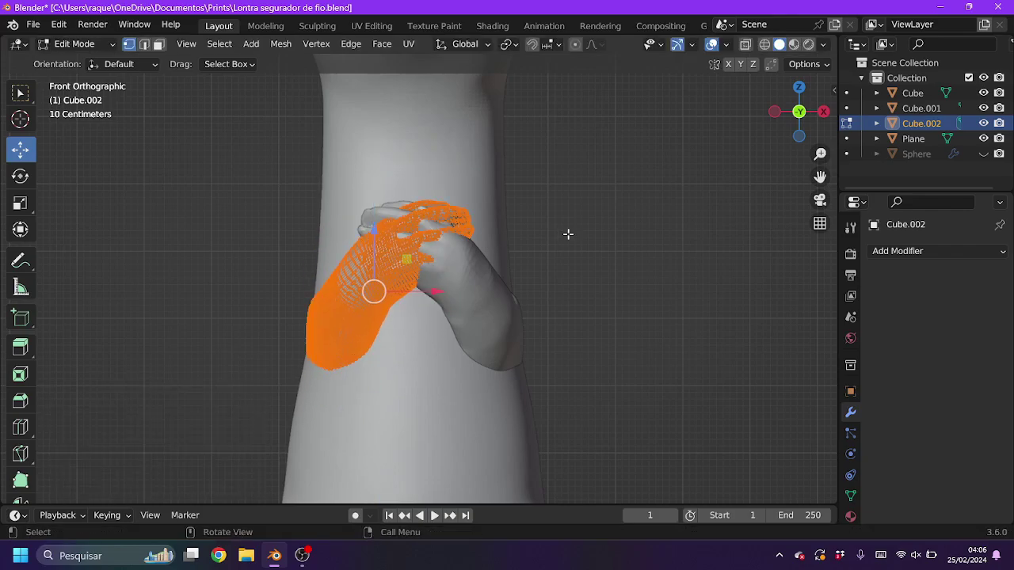
pyautogui.press('Tab')
# Raise the original arm Cube.001 toward the chest with proportional moves in Edit Mode.
pyautogui.click(489, 276)
pyautogui.click(68, 43)
pyautogui.click(79, 74)
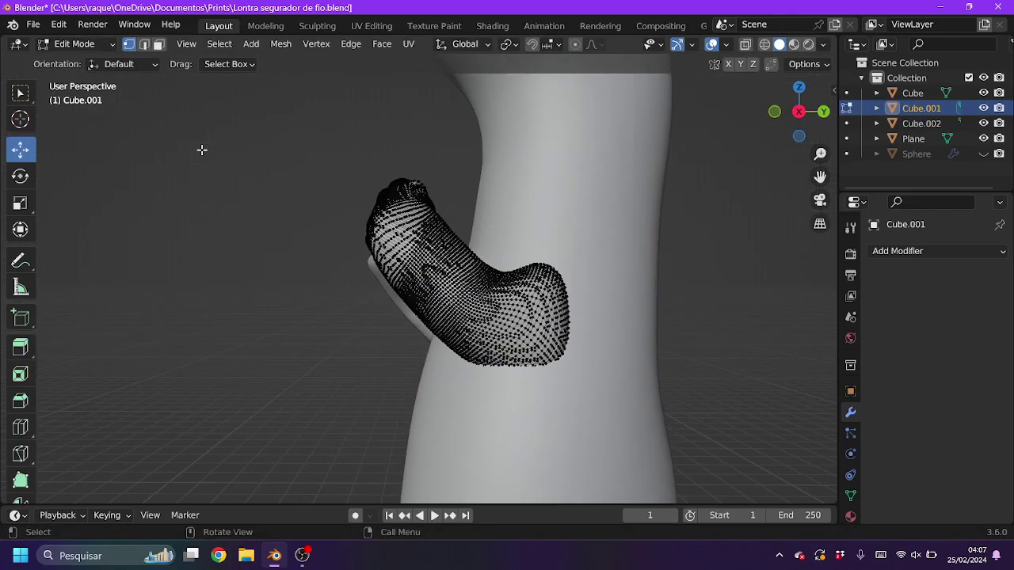
pyautogui.moveTo(201, 149); pyautogui.dragTo(423, 149, button='middle')
pyautogui.press('g')
pyautogui.click(482, 219)
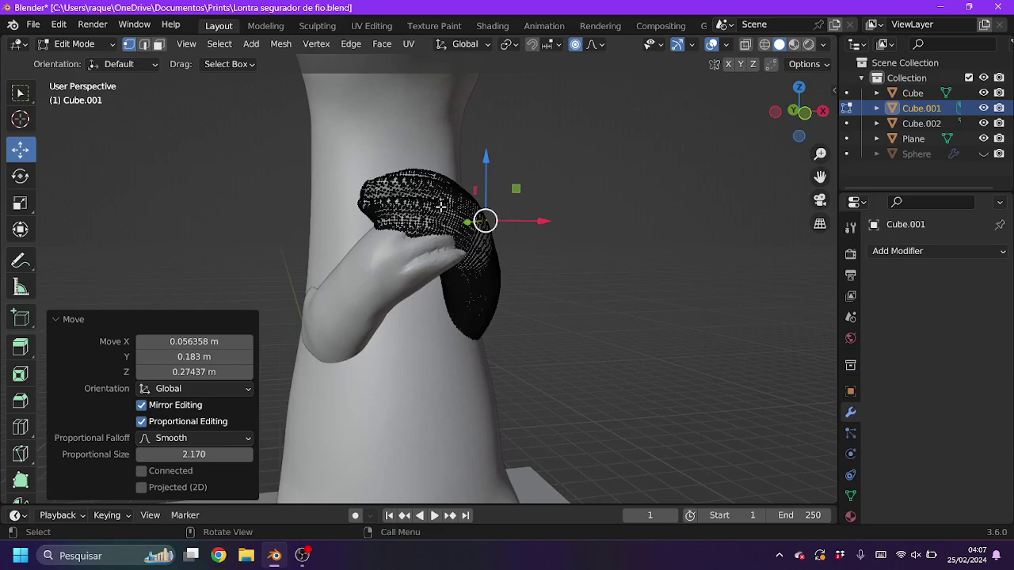
pyautogui.moveTo(475, 238)
pyautogui.mouseDown(button='middle')
pyautogui.moveTo(416, 295)
pyautogui.moveTo(192, 450)
pyautogui.moveTo(136, 114)
pyautogui.mouseUp(button='middle')
pyautogui.press('g')
pyautogui.click(210, 454)
pyautogui.press('g')
pyautogui.click(193, 450)
# Leave Cube.001's Edit Mode and switch to editing the copied hand Cube.002.
pyautogui.click(74, 43)
pyautogui.click(76, 63)
pyautogui.click(74, 44)
pyautogui.click(75, 80)
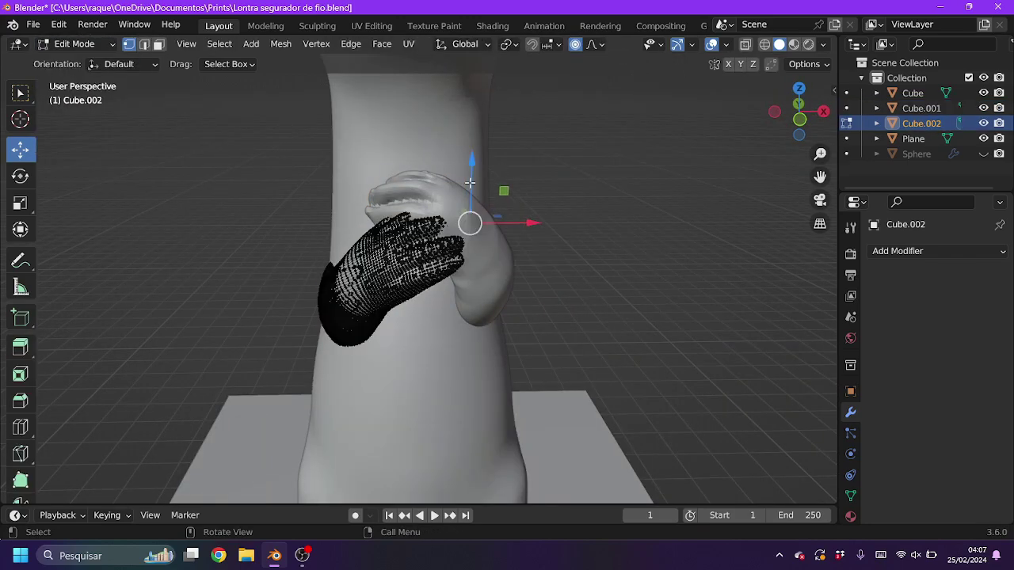
# Select the whole copied hand and lower it vertically along the body.
pyautogui.moveTo(470, 183); pyautogui.dragTo(470, 250)
pyautogui.moveTo(467, 290); pyautogui.dragTo(494, 306, button='middle')
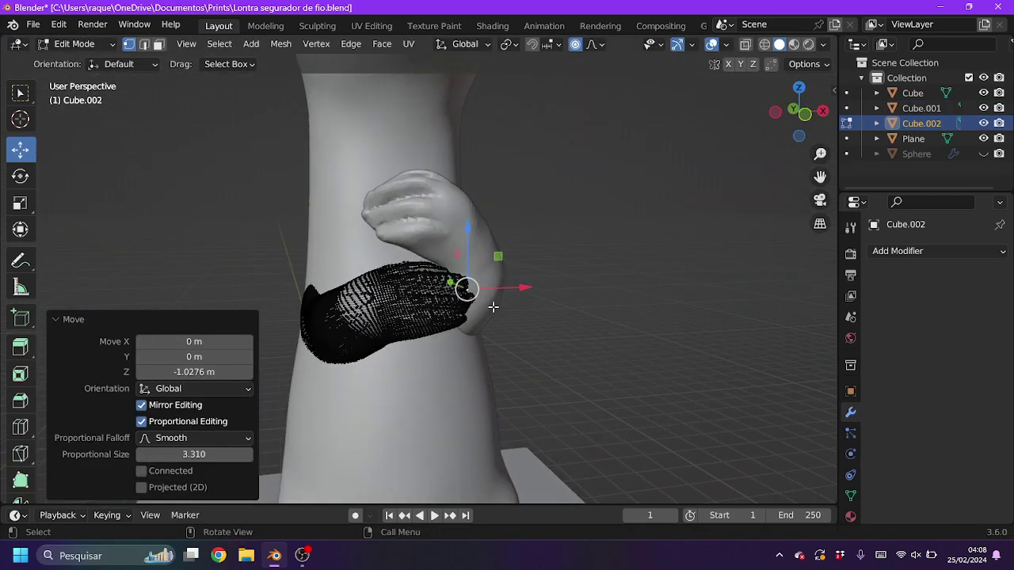
pyautogui.press('a')
pyautogui.press('g')
pyautogui.press('z')
pyautogui.click(380, 242)
# From the front view, try tilting the hand, undo it, and reposition the hand instead.
pyautogui.press('KP_1')
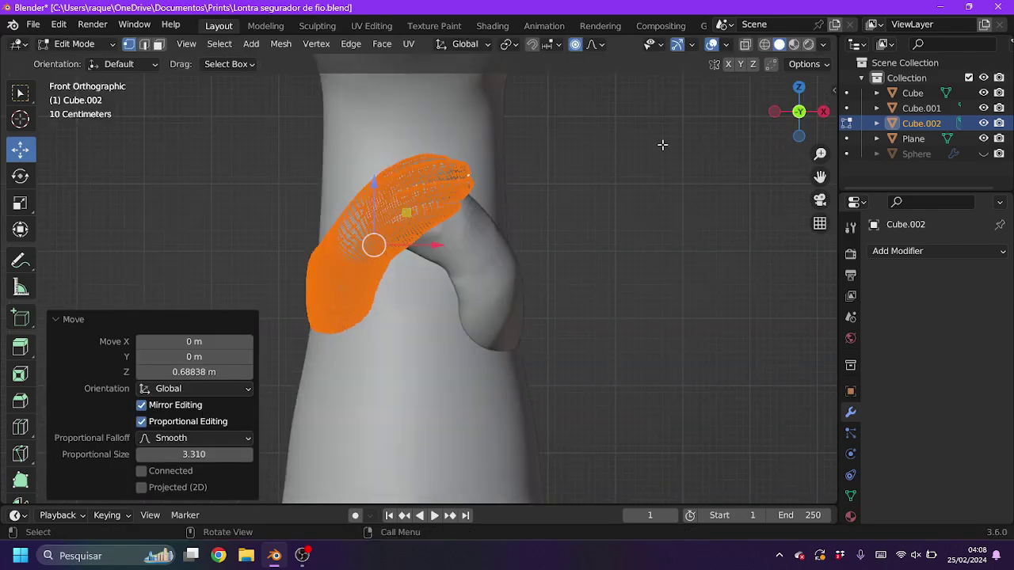
pyautogui.press('r')
pyautogui.click(409, 262)
pyautogui.press('g')
pyautogui.press('Escape')
pyautogui.hotkey('ctrl', 'z')
pyautogui.press('g')
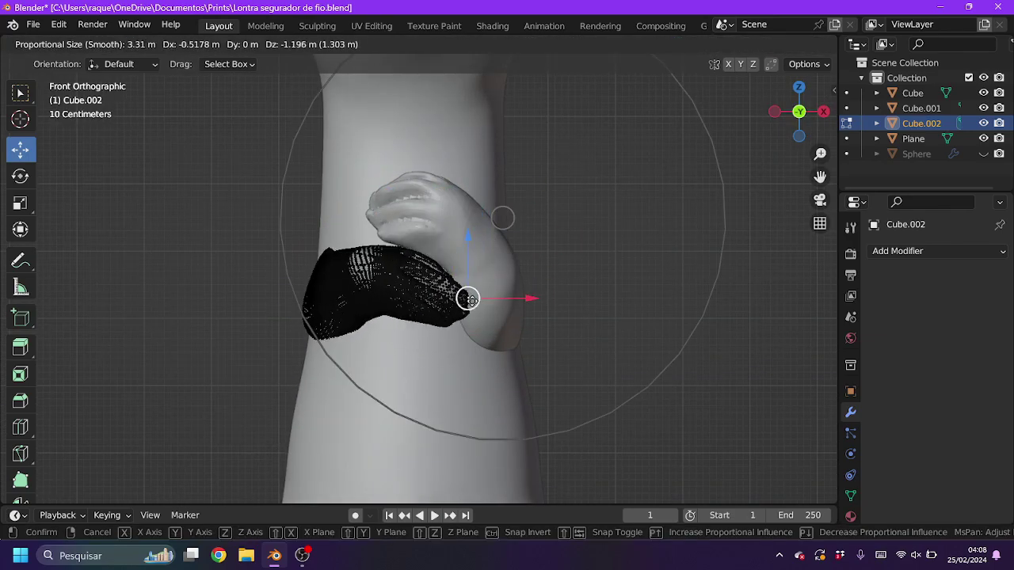
pyautogui.click(475, 301)
# Place the hand against the body and lower the paw end with a tighter falloff.
pyautogui.moveTo(475, 302)
pyautogui.mouseDown(button='middle')
pyautogui.moveTo(551, 317)
pyautogui.moveTo(460, 271)
pyautogui.mouseUp(button='middle')
pyautogui.press('g')
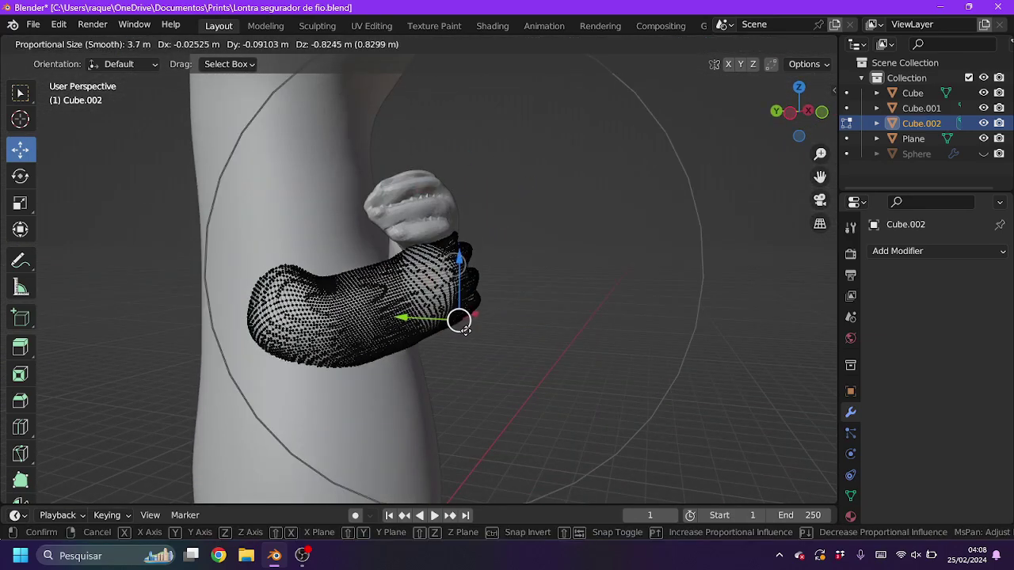
pyautogui.click(459, 333)
pyautogui.moveTo(459, 339); pyautogui.dragTo(428, 190, button='middle')
pyautogui.moveTo(427, 190); pyautogui.dragTo(531, 293)
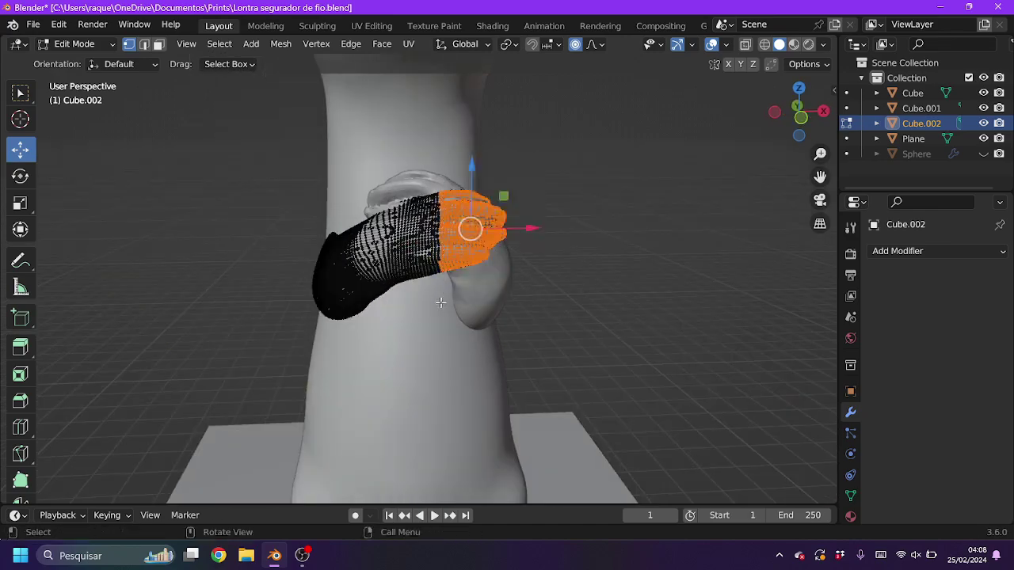
pyautogui.press('g')
pyautogui.scroll(-4, 468, 238)
pyautogui.click(464, 312)
# Lift the arm about 0.6 m on Z and soften its shape with proportional moves.
pyautogui.moveTo(463, 311)
pyautogui.mouseDown(button='middle')
pyautogui.moveTo(285, 261)
pyautogui.moveTo(396, 238)
pyautogui.mouseUp(button='middle')
pyautogui.press('g')
pyautogui.press('z')
pyautogui.click(197, 456)
pyautogui.press('g')
pyautogui.press('z')
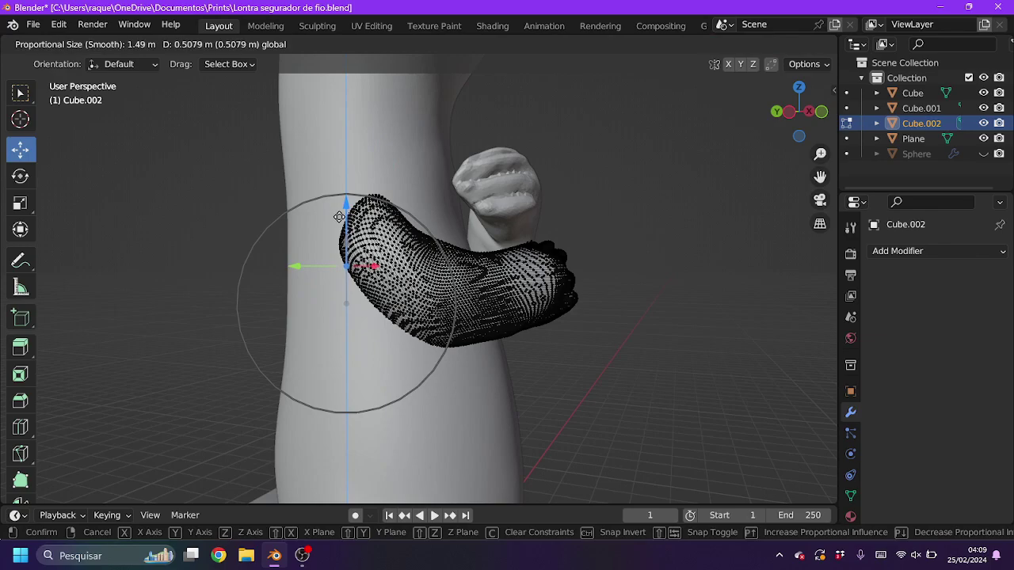
pyautogui.click(420, 317)
pyautogui.moveTo(420, 317)
pyautogui.mouseDown(button='middle')
pyautogui.moveTo(420, 270)
pyautogui.moveTo(364, 317)
pyautogui.mouseUp(button='middle')
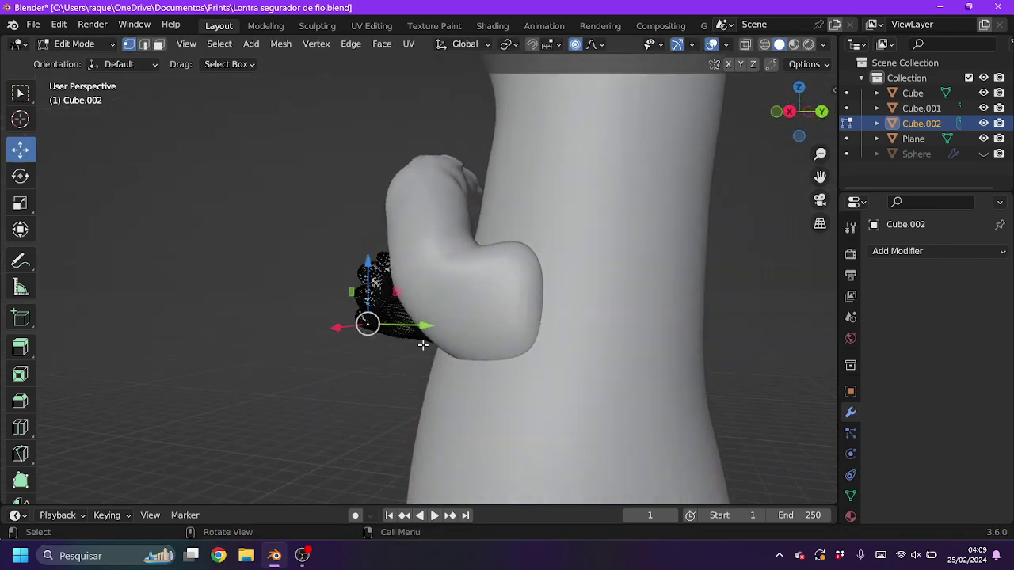
pyautogui.press('g')
pyautogui.click(212, 410)
# Refine the hand's position with several proportional moves, pulling it inward along X.
pyautogui.press('g')
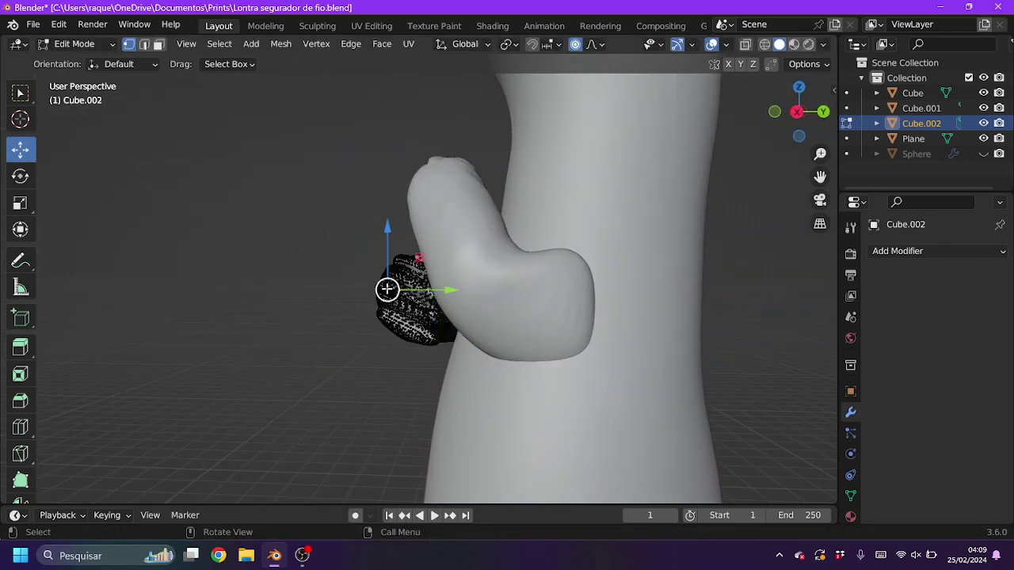
pyautogui.click(430, 290)
pyautogui.moveTo(431, 290); pyautogui.dragTo(452, 294, button='middle')
pyautogui.press('g')
pyautogui.click(373, 273)
pyautogui.press('g')
pyautogui.click(402, 310)
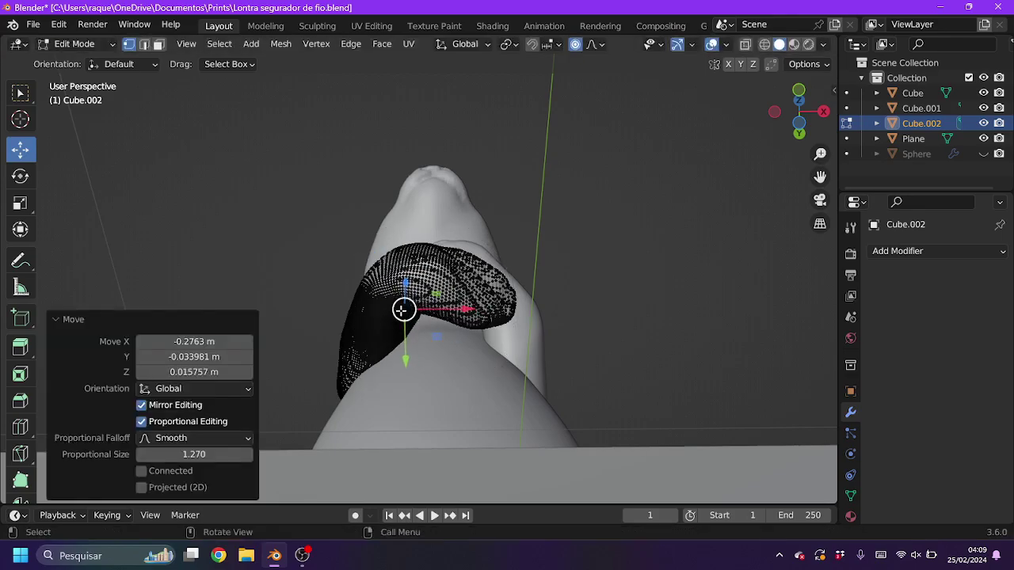
pyautogui.press('g')
pyautogui.click(486, 308)
pyautogui.press('g')
pyautogui.press('x')
pyautogui.click(555, 288)
# Shift the hand further along X, move it freely, then slide it along Y.
pyautogui.moveTo(555, 286); pyautogui.dragTo(476, 341, button='middle')
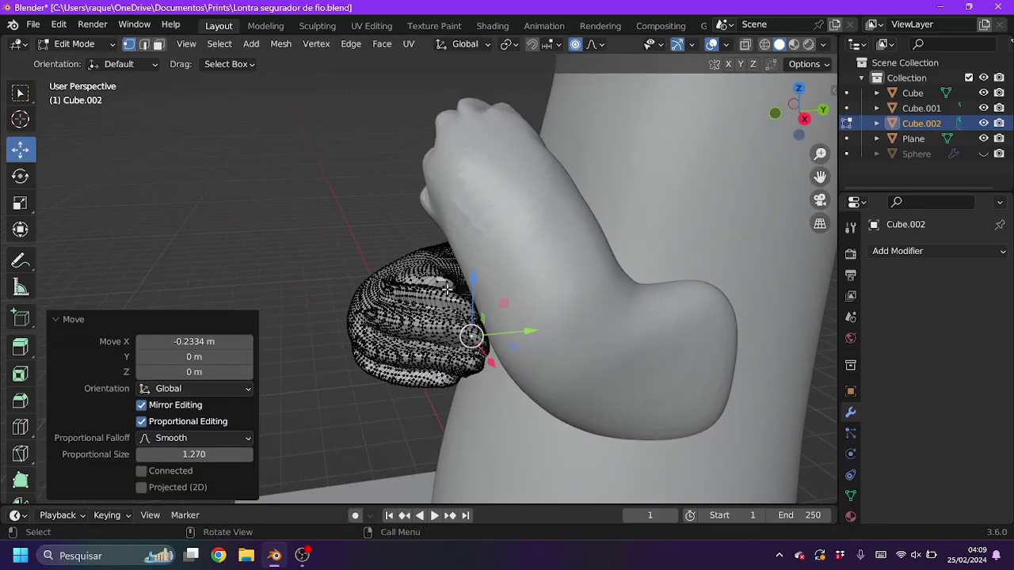
pyautogui.press('g')
pyautogui.press('x')
pyautogui.click(616, 256)
pyautogui.moveTo(615, 256)
pyautogui.mouseDown(button='middle')
pyautogui.moveTo(362, 254)
pyautogui.moveTo(431, 265)
pyautogui.mouseUp(button='middle')
pyautogui.press('g')
pyautogui.click(362, 254)
pyautogui.press('g')
pyautogui.press('y')
pyautogui.click(497, 251)
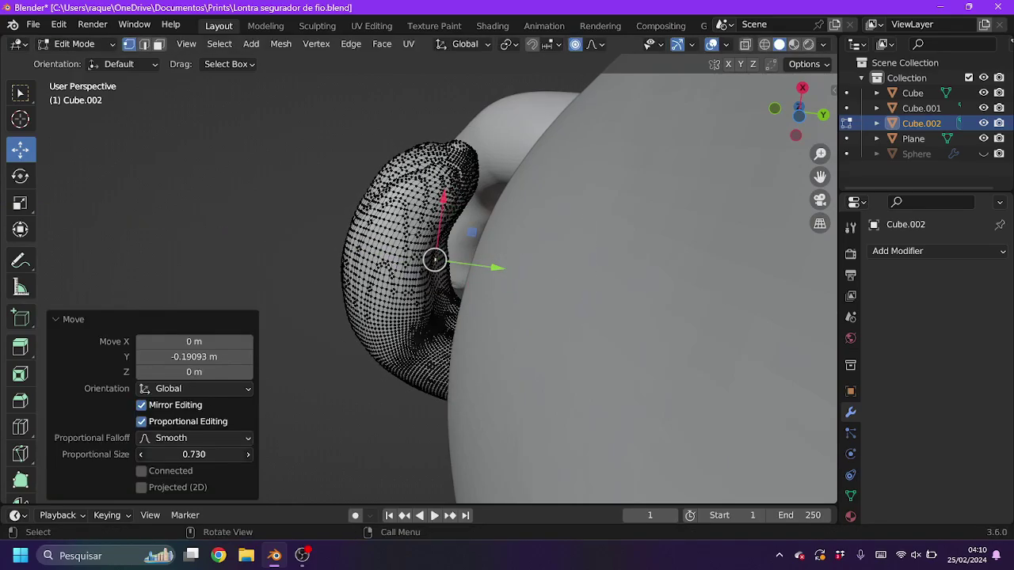
pyautogui.moveTo(585, 266); pyautogui.dragTo(395, 252, button='middle')
pyautogui.press('Return')
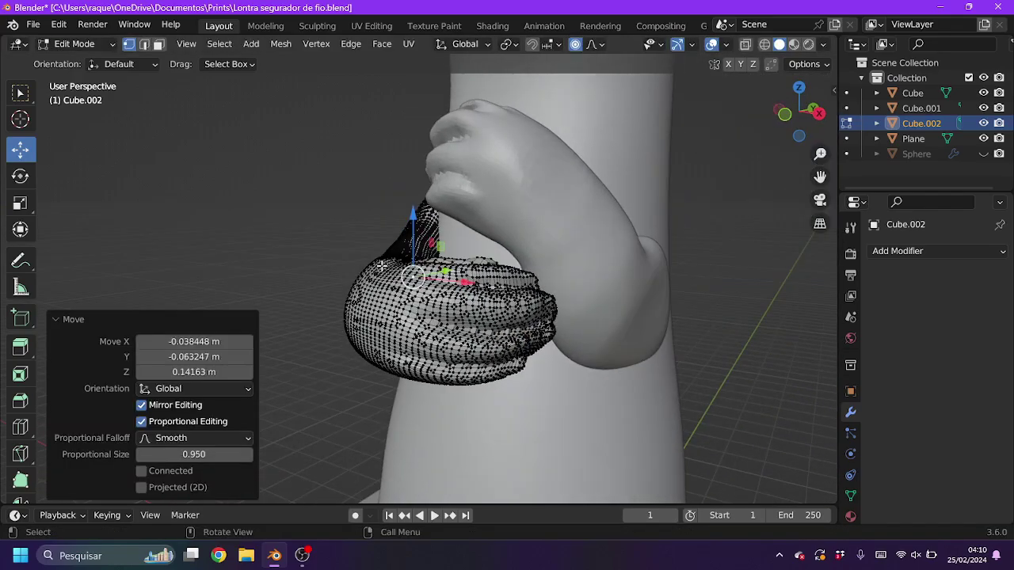
# Curl the hand around the body's front with a series of proportional moves from several angles.
pyautogui.moveTo(443, 317); pyautogui.dragTo(380, 301, button='middle')
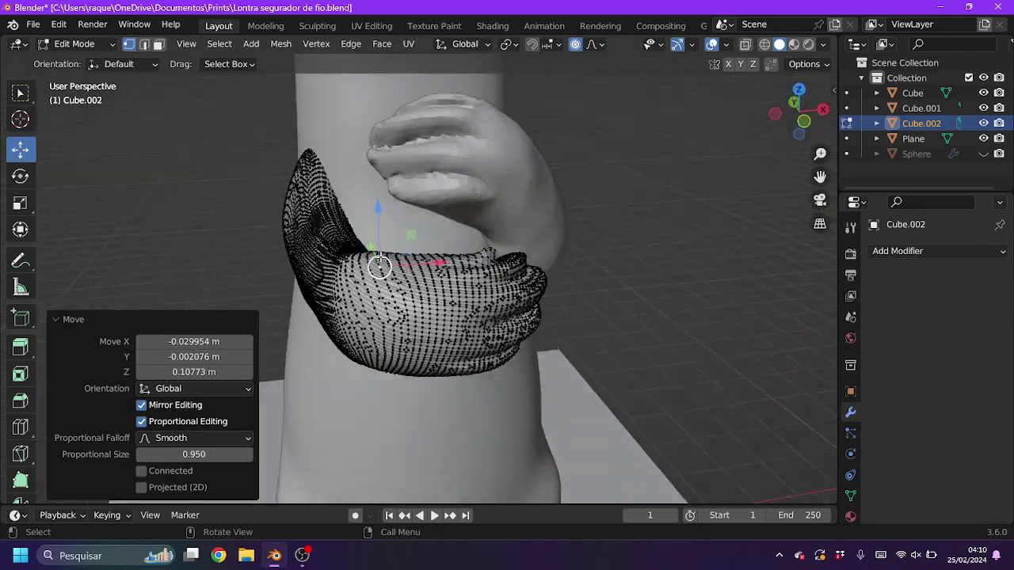
pyautogui.moveTo(380, 265); pyautogui.dragTo(333, 333, button='middle')
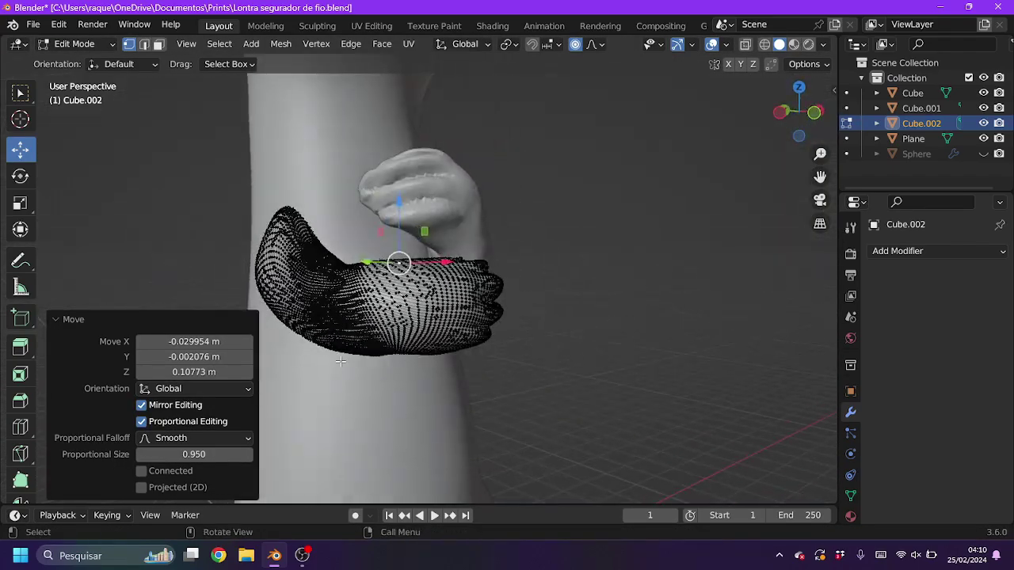
pyautogui.press('g')
pyautogui.click(230, 449)
pyautogui.press('g')
pyautogui.click(340, 372)
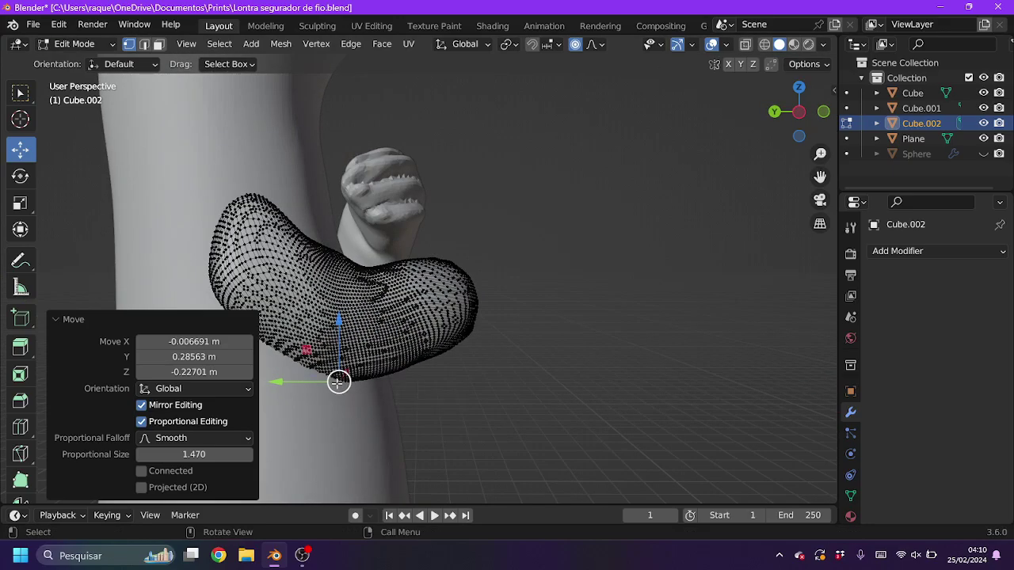
pyautogui.moveTo(340, 373); pyautogui.dragTo(539, 301, button='middle')
pyautogui.press('g')
pyautogui.click(540, 340)
pyautogui.moveTo(539, 340)
pyautogui.mouseDown(button='middle')
pyautogui.moveTo(444, 325)
pyautogui.moveTo(380, 341)
pyautogui.moveTo(369, 359)
pyautogui.moveTo(403, 464)
pyautogui.mouseUp(button='middle')
pyautogui.press('g')
pyautogui.click(372, 349)
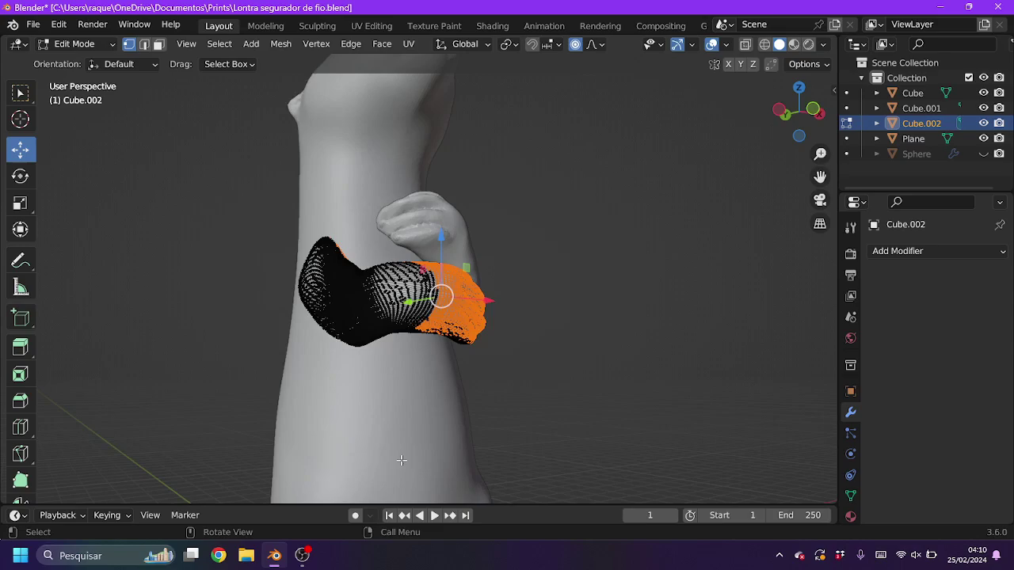
# Rotate the hand about 8° around Z and pull it closer to the body.
pyautogui.moveTo(625, 251); pyautogui.dragTo(634, 215, button='middle')
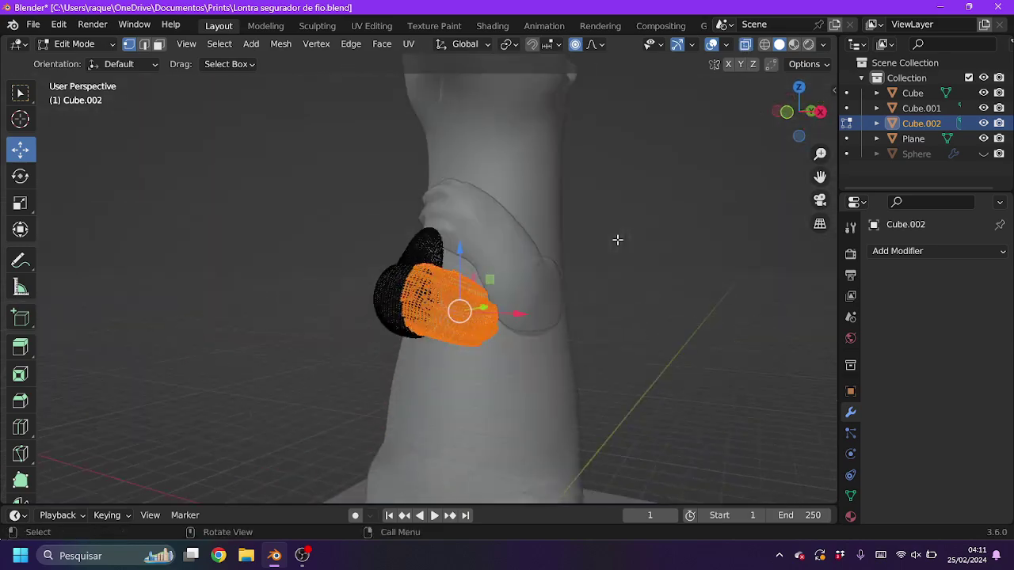
pyautogui.press('KP_1')
pyautogui.press('r')
pyautogui.click(490, 312)
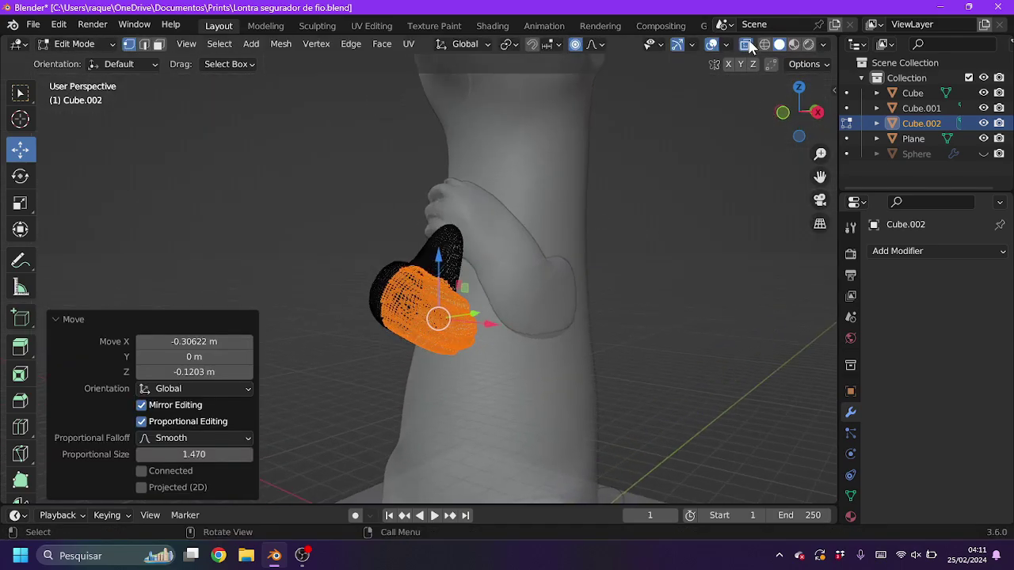
pyautogui.moveTo(450, 321)
pyautogui.mouseDown(button='middle')
pyautogui.moveTo(620, 185)
pyautogui.moveTo(355, 287)
pyautogui.mouseUp(button='middle')
pyautogui.scroll(5, 620, 185)
pyautogui.moveTo(355, 287)
pyautogui.mouseDown()
pyautogui.moveTo(283, 249)
pyautogui.moveTo(344, 309)
pyautogui.moveTo(415, 224)
pyautogui.mouseUp()
pyautogui.moveTo(416, 224); pyautogui.dragTo(559, 229, button='middle')
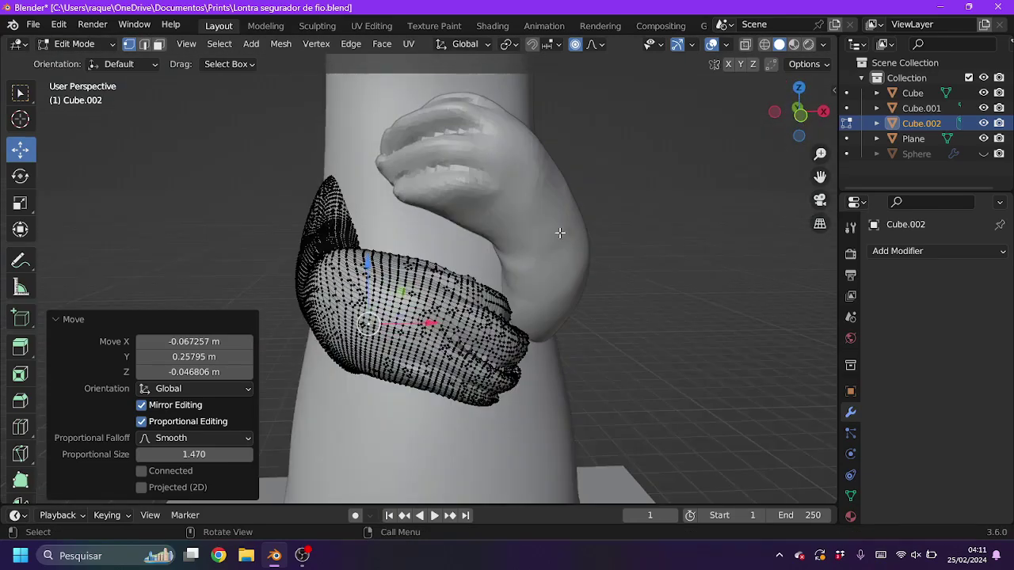
# Make final soft-falloff nudges to the hand and return to Object Mode.
pyautogui.moveTo(443, 290); pyautogui.dragTo(446, 317)
pyautogui.moveTo(446, 317); pyautogui.dragTo(449, 300, button='middle')
pyautogui.moveTo(449, 299)
pyautogui.mouseDown()
pyautogui.moveTo(439, 319)
pyautogui.moveTo(420, 317)
pyautogui.mouseUp()
pyautogui.moveTo(420, 317); pyautogui.dragTo(421, 317, button='middle')
pyautogui.moveTo(420, 317); pyautogui.dragTo(453, 355)
pyautogui.moveTo(453, 356)
pyautogui.mouseDown(button='middle')
pyautogui.moveTo(459, 317)
pyautogui.moveTo(412, 301)
pyautogui.mouseUp(button='middle')
pyautogui.press('Tab')
# In the Sculpting workspace, orbit to inspect the mirrored arm's hand from below.
pyautogui.click(317, 26)
pyautogui.scroll(5, 469, 288)
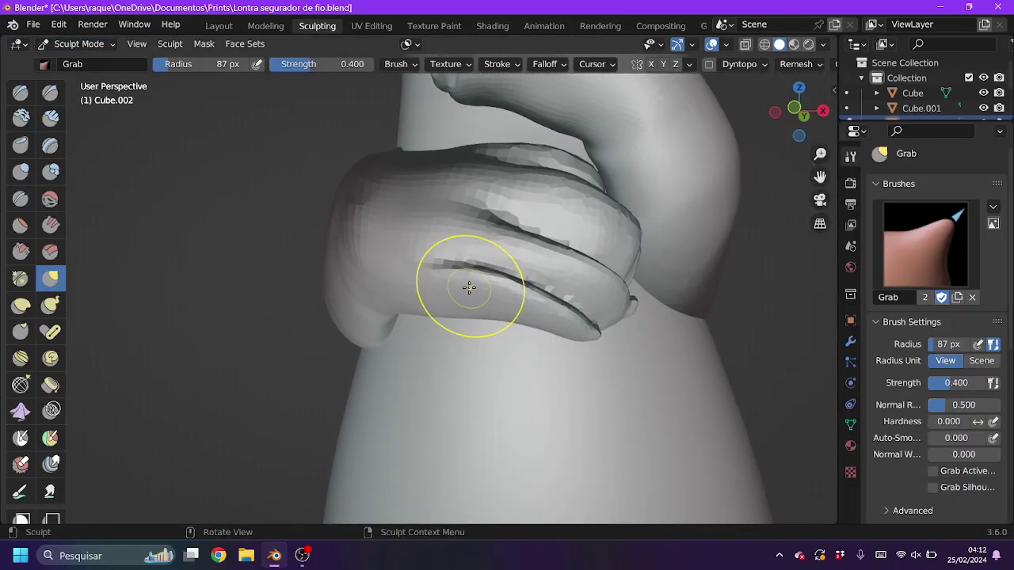
pyautogui.moveTo(561, 356); pyautogui.dragTo(18, 97, button='middle')
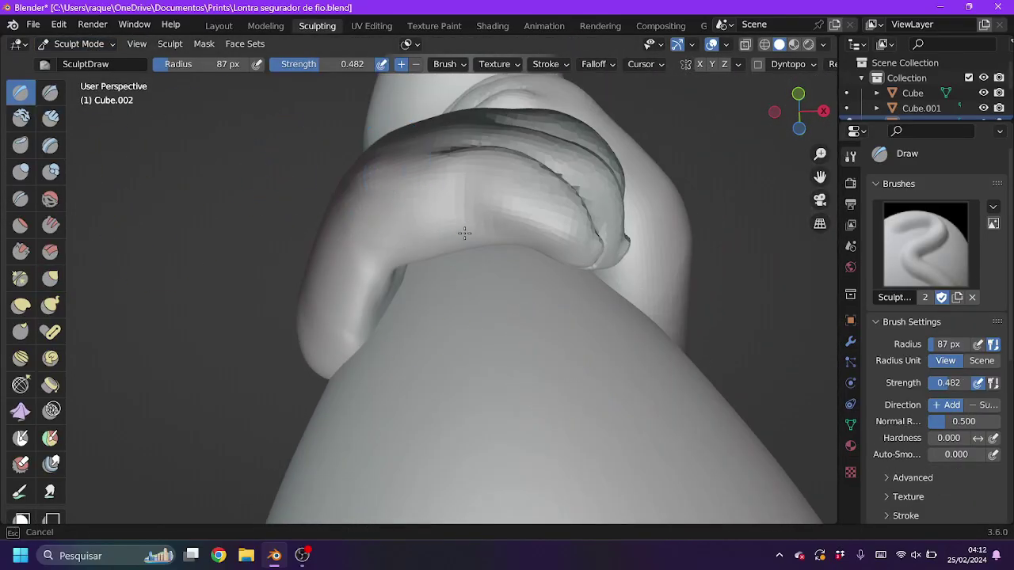
pyautogui.moveTo(458, 136); pyautogui.dragTo(475, 198, button='middle')
# Back in Layout Edit Mode, flip the arm's normals, then recalculate them outside.
pyautogui.click(219, 25)
pyautogui.press('Tab')
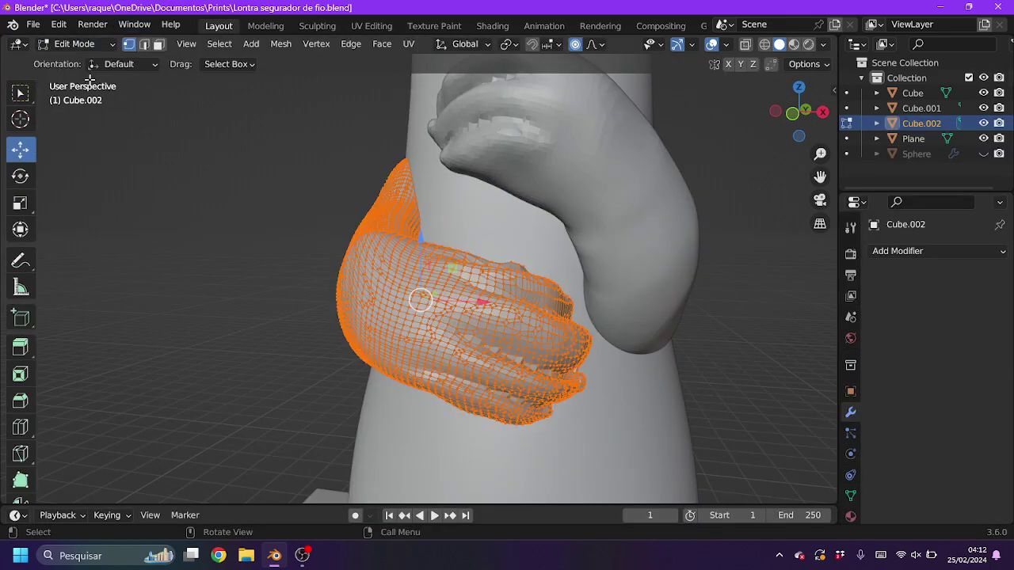
pyautogui.click(281, 43)
pyautogui.click(426, 70)
pyautogui.click(281, 43)
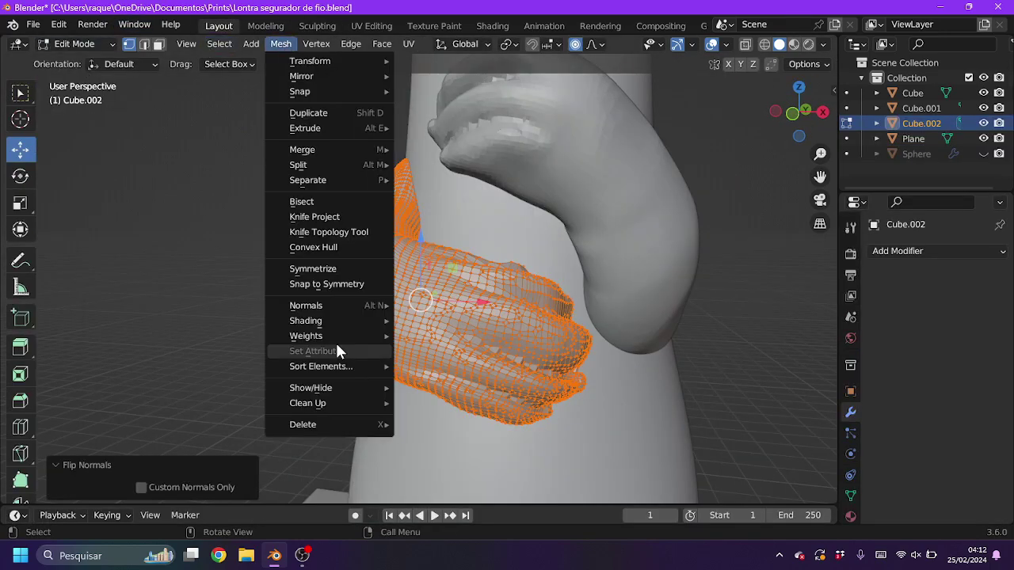
pyautogui.click(428, 84)
pyautogui.press('Tab')
# Return to Sculpting and orbit around the hand to check its shading from side and front.
pyautogui.click(317, 25)
pyautogui.moveTo(396, 278); pyautogui.dragTo(237, 284, button='middle')
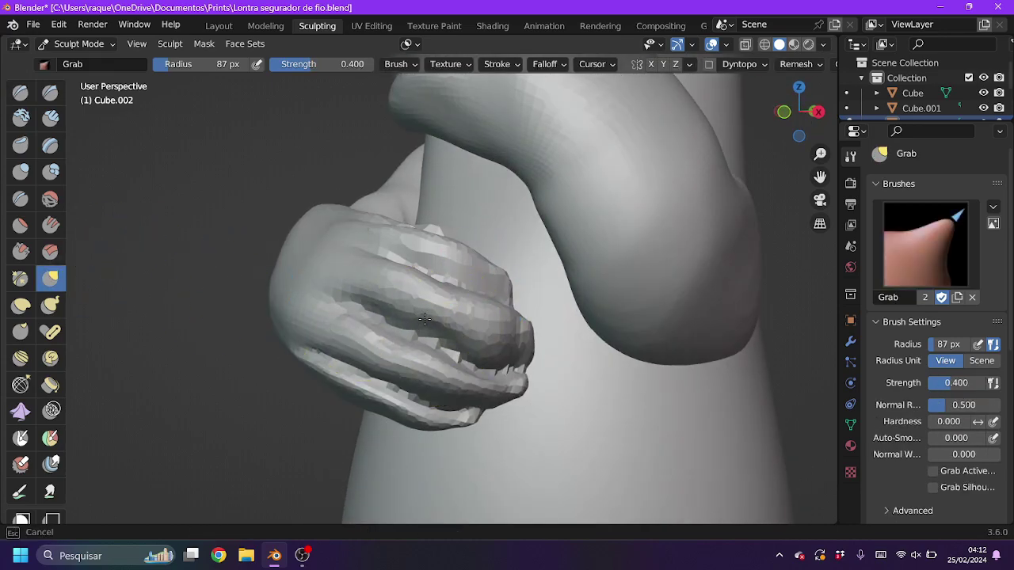
pyautogui.moveTo(425, 320)
pyautogui.mouseDown(button='middle')
pyautogui.moveTo(491, 323)
pyautogui.moveTo(466, 347)
pyautogui.moveTo(419, 317)
pyautogui.moveTo(431, 351)
pyautogui.moveTo(419, 425)
pyautogui.moveTo(432, 299)
pyautogui.moveTo(420, 340)
pyautogui.moveTo(449, 327)
pyautogui.mouseUp(button='middle')
pyautogui.scroll(-5, 423, 342)
pyautogui.scroll(4, 448, 287)
pyautogui.moveTo(447, 287)
pyautogui.mouseDown(button='middle')
pyautogui.moveTo(416, 268)
pyautogui.moveTo(418, 198)
pyautogui.moveTo(394, 250)
pyautogui.mouseUp(button='middle')
pyautogui.scroll(-3, 417, 267)
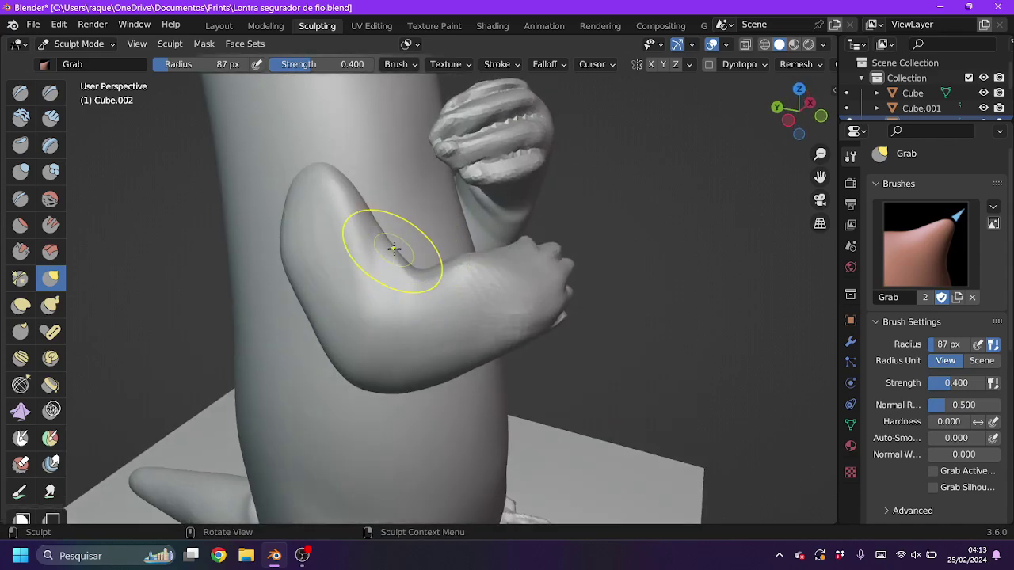
pyautogui.moveTo(421, 297)
pyautogui.keyDown('ctrl'); pyautogui.mouseDown(button='middle')
pyautogui.moveTo(353, 219)
pyautogui.moveTo(457, 328)
pyautogui.moveTo(548, 249)
pyautogui.moveTo(488, 346)
pyautogui.moveTo(476, 333)
pyautogui.mouseUp(button='middle'); pyautogui.keyUp('ctrl')
# In Object Mode, add a Boolean modifier to the otter body and enlarge the outliner to list all objects.
pyautogui.click(77, 44)
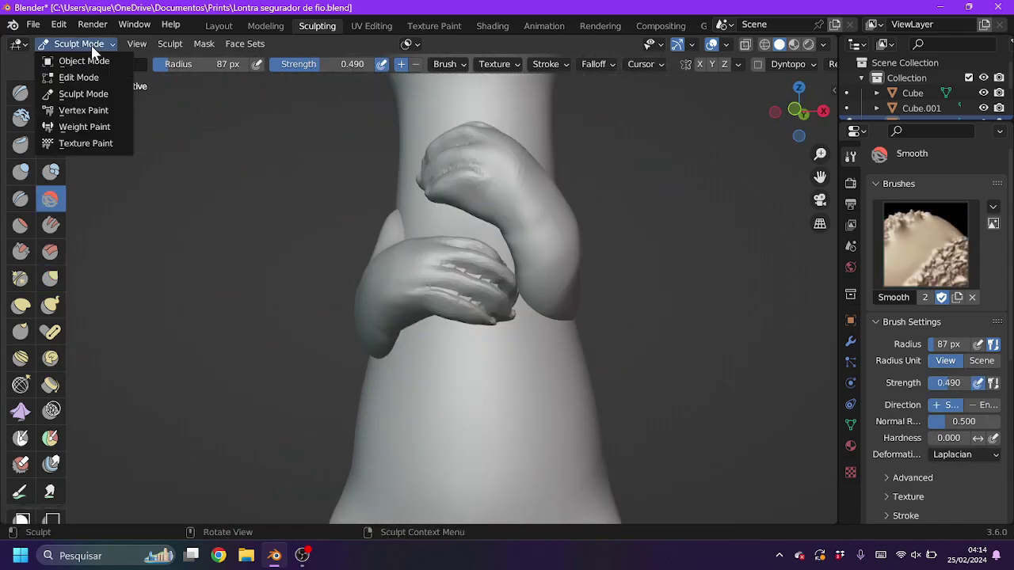
pyautogui.click(67, 58)
pyautogui.click(898, 180)
pyautogui.click(673, 375)
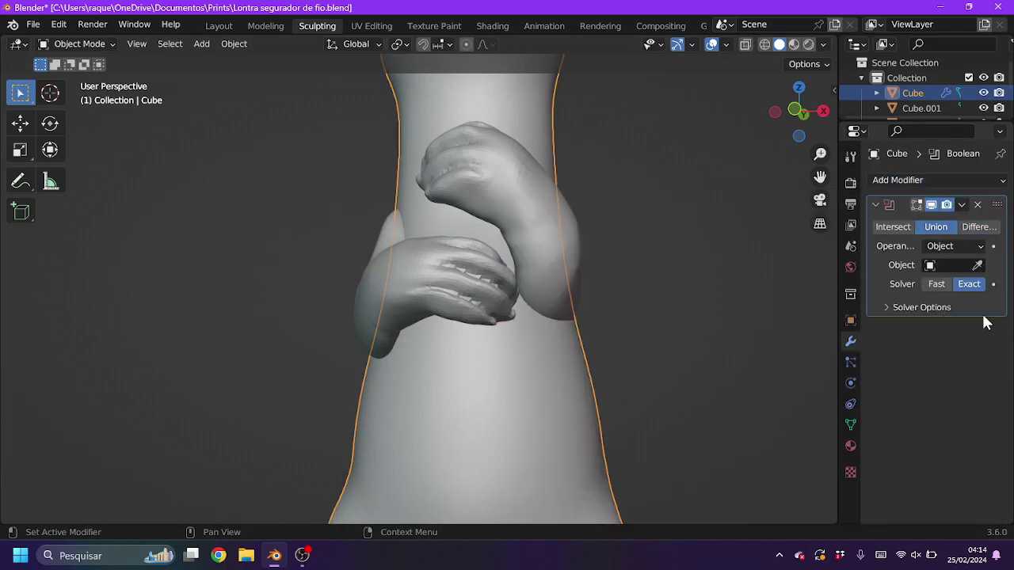
pyautogui.moveTo(950, 123); pyautogui.dragTo(955, 172)
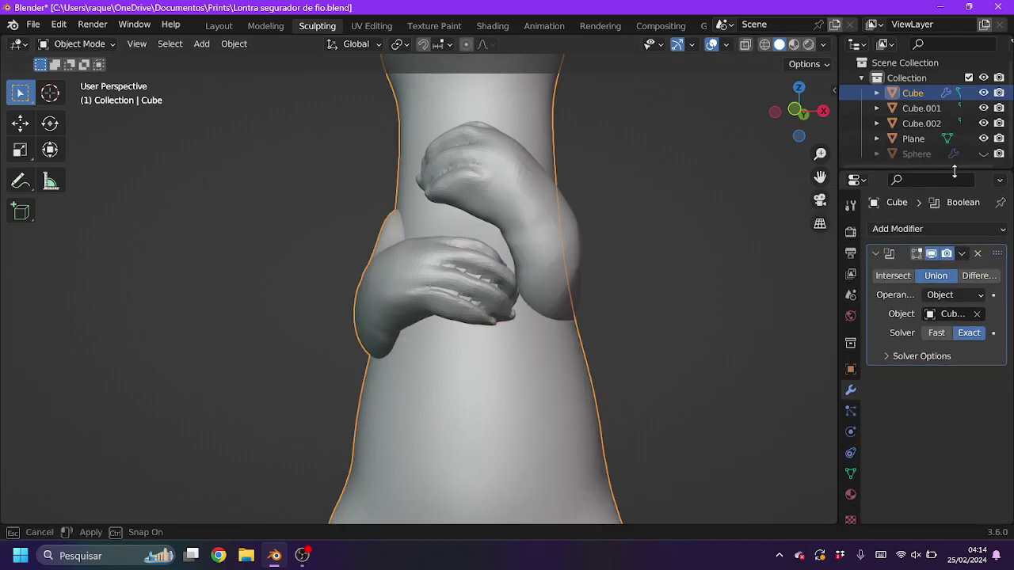
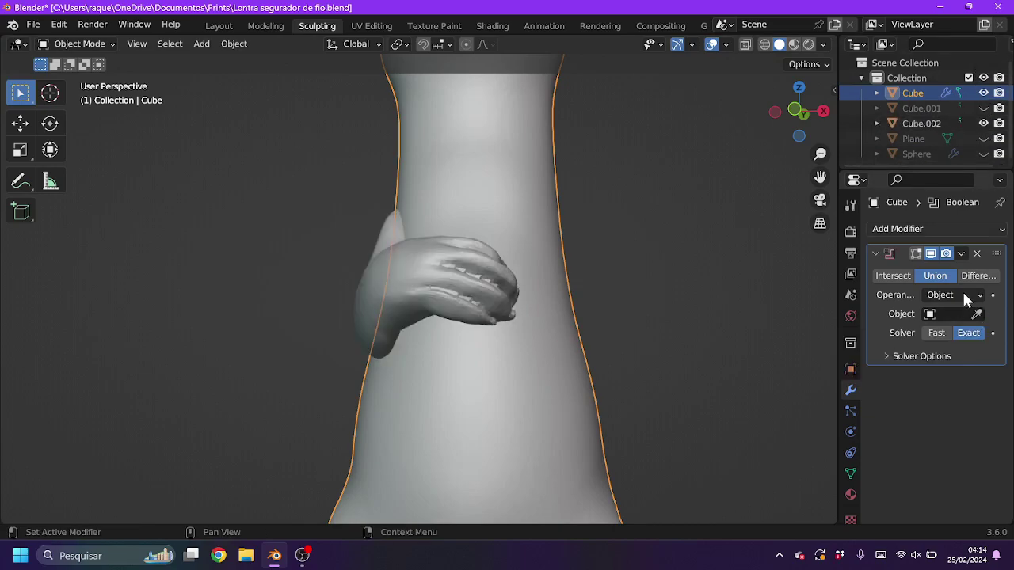
# Apply the existing Union Boolean to fuse the first arm piece into the body.
pyautogui.scroll(5, 557, 356)
pyautogui.scroll(3, 557, 356)
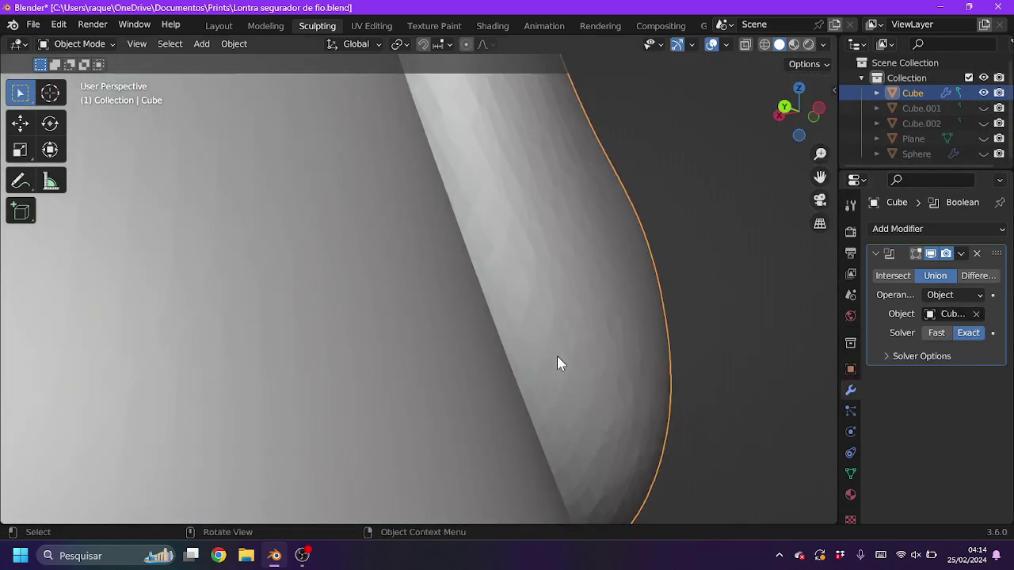
pyautogui.scroll(2, 574, 346)
pyautogui.click(953, 279)
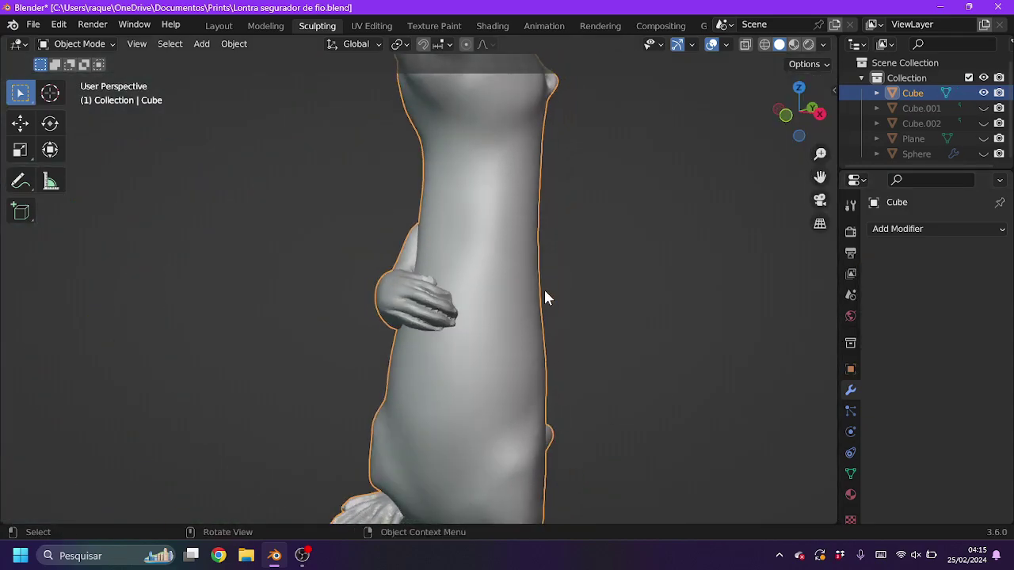
# Add a Union Boolean targeting Cube.001, apply it, and enter Sculpt Mode.
pyautogui.click(983, 108)
pyautogui.click(898, 228)
pyautogui.click(677, 303)
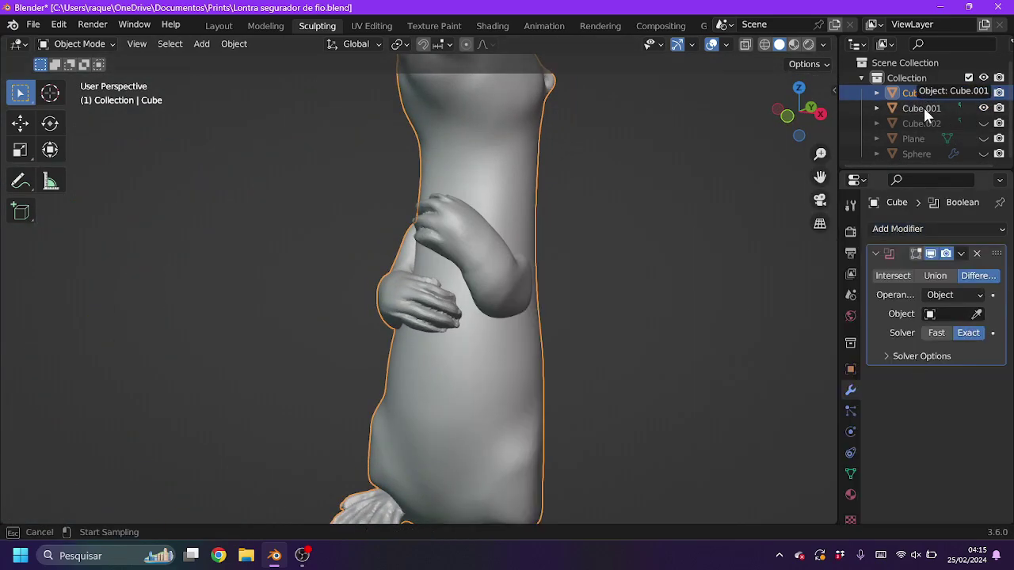
pyautogui.moveTo(924, 108); pyautogui.dragTo(951, 314)
pyautogui.click(935, 276)
pyautogui.moveTo(634, 305)
pyautogui.mouseDown(button='middle')
pyautogui.moveTo(639, 315)
pyautogui.moveTo(713, 301)
pyautogui.mouseUp(button='middle')
pyautogui.scroll(5, 639, 315)
pyautogui.scroll(-5, 639, 316)
pyautogui.click(961, 254)
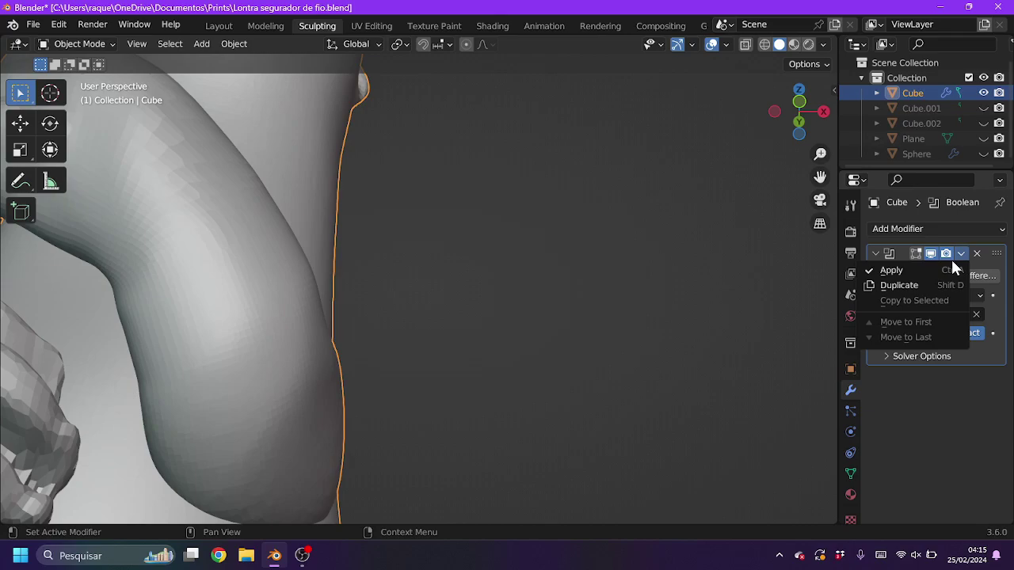
pyautogui.click(89, 45)
pyautogui.click(79, 95)
# Smooth the arm-to-torso seam with the Smooth brush, then return to the Layout workspace.
pyautogui.moveTo(453, 267)
pyautogui.mouseDown(button='middle')
pyautogui.moveTo(536, 288)
pyautogui.moveTo(492, 454)
pyautogui.mouseUp(button='middle')
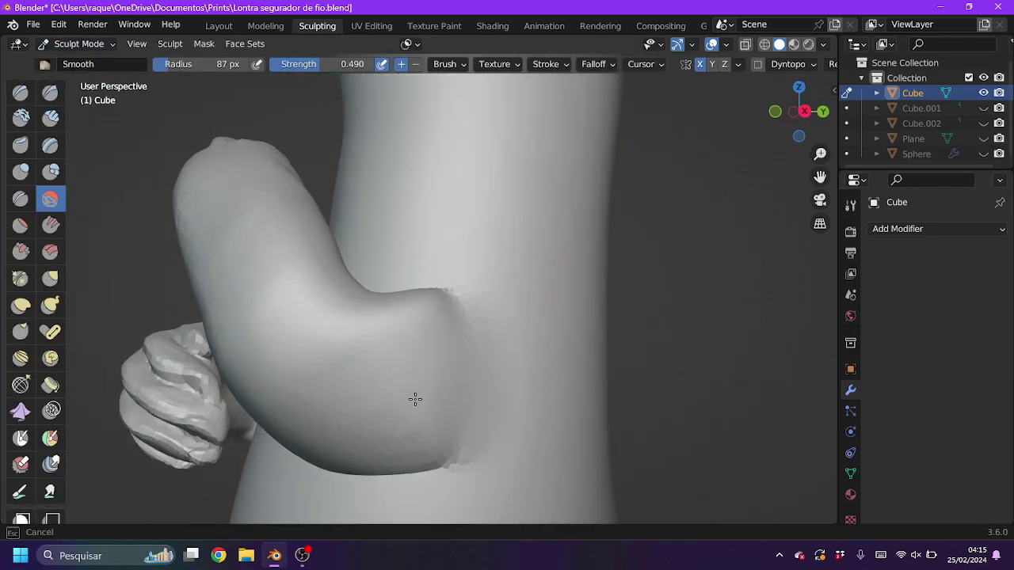
pyautogui.moveTo(415, 399)
pyautogui.mouseDown(button='middle')
pyautogui.moveTo(430, 417)
pyautogui.moveTo(423, 357)
pyautogui.moveTo(412, 452)
pyautogui.moveTo(458, 415)
pyautogui.moveTo(344, 283)
pyautogui.moveTo(547, 264)
pyautogui.moveTo(507, 288)
pyautogui.mouseUp(button='middle')
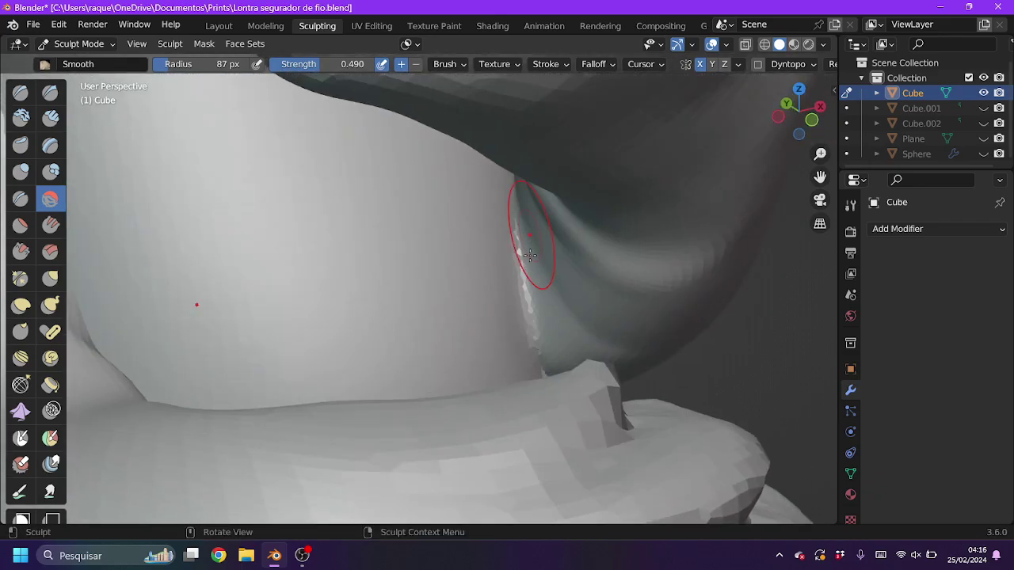
pyautogui.moveTo(530, 254)
pyautogui.mouseDown(button='middle')
pyautogui.moveTo(536, 351)
pyautogui.moveTo(521, 103)
pyautogui.moveTo(508, 332)
pyautogui.moveTo(686, 66)
pyautogui.mouseUp(button='middle')
pyautogui.moveTo(442, 159)
pyautogui.mouseDown(button='middle')
pyautogui.moveTo(420, 217)
pyautogui.moveTo(542, 206)
pyautogui.moveTo(486, 151)
pyautogui.moveTo(339, 233)
pyautogui.moveTo(370, 154)
pyautogui.moveTo(348, 119)
pyautogui.mouseUp(button='middle')
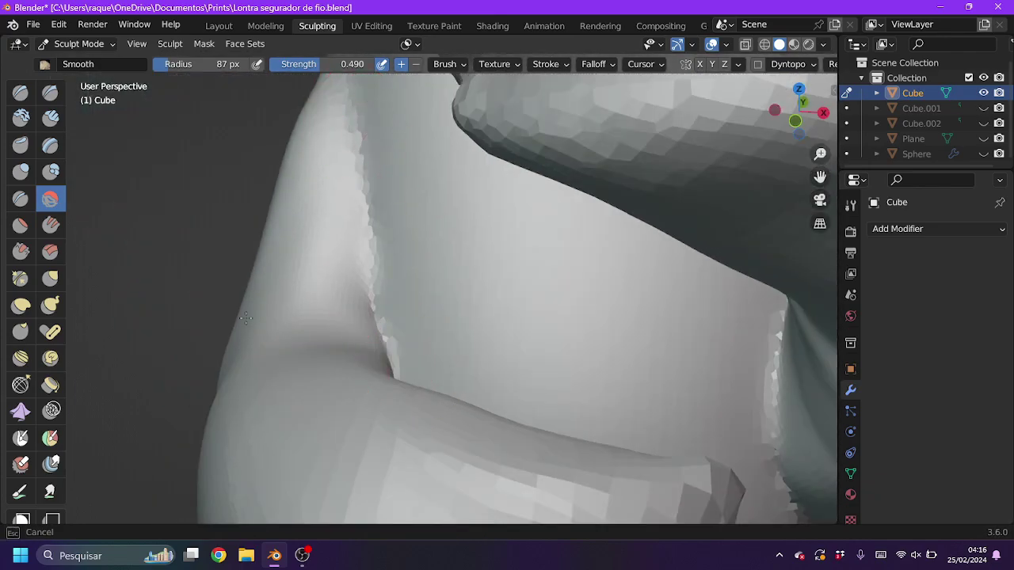
pyautogui.moveTo(246, 318)
pyautogui.mouseDown(button='middle')
pyautogui.moveTo(301, 465)
pyautogui.moveTo(261, 416)
pyautogui.mouseUp(button='middle')
pyautogui.moveTo(461, 318)
pyautogui.mouseDown(button='middle')
pyautogui.moveTo(487, 301)
pyautogui.moveTo(548, 396)
pyautogui.moveTo(593, 250)
pyautogui.moveTo(512, 202)
pyautogui.mouseUp(button='middle')
pyautogui.scroll(-5, 594, 251)
pyautogui.moveTo(504, 156); pyautogui.dragTo(521, 155, button='middle')
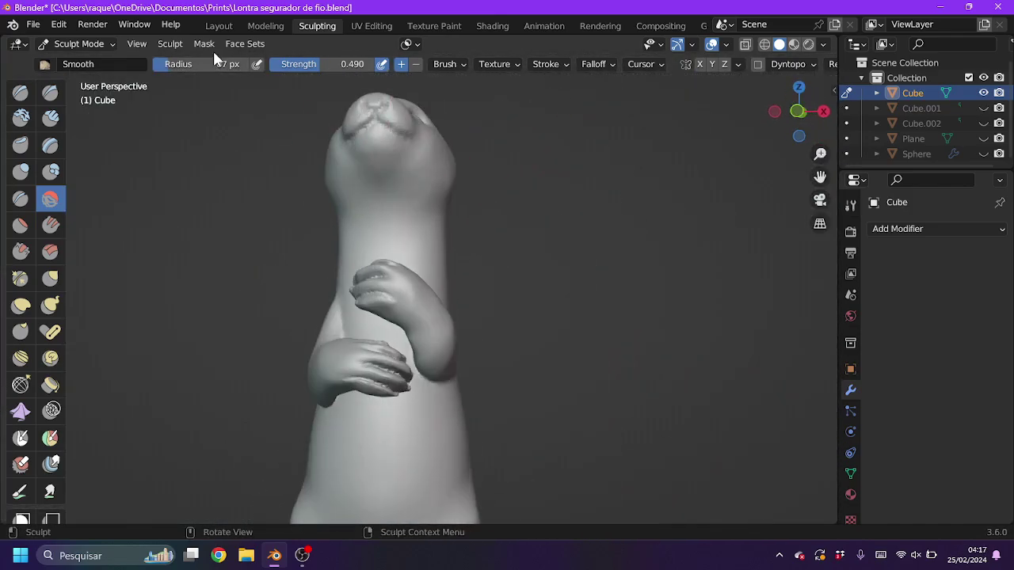
pyautogui.click(219, 26)
pyautogui.moveTo(762, 374); pyautogui.dragTo(501, 319, button='middle')
# Select the otter body, enter Edit Mode and turn on Connected proportional editing.
pyautogui.moveTo(796, 115); pyautogui.dragTo(596, 311)
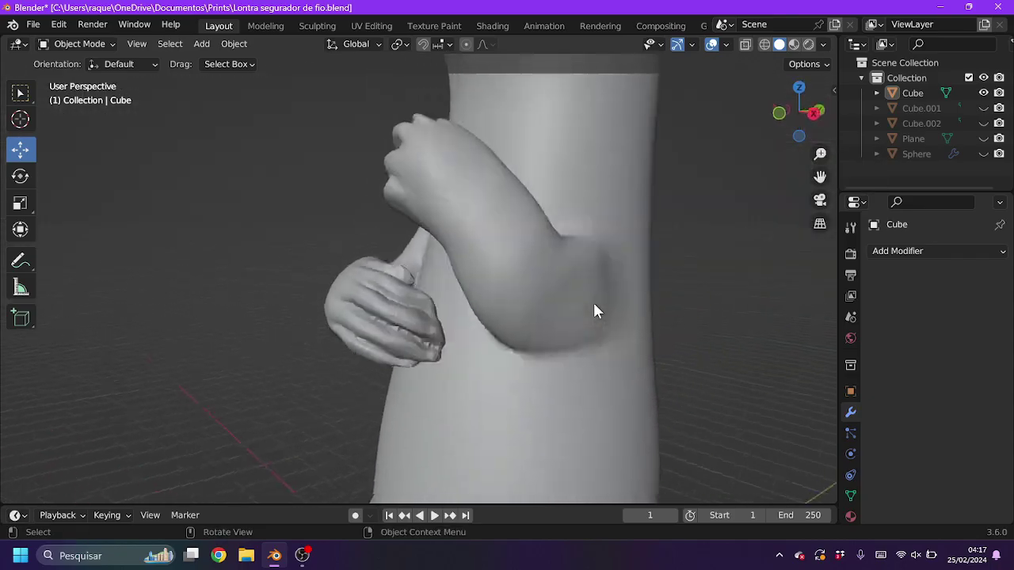
pyautogui.click(596, 310)
pyautogui.press('Tab')
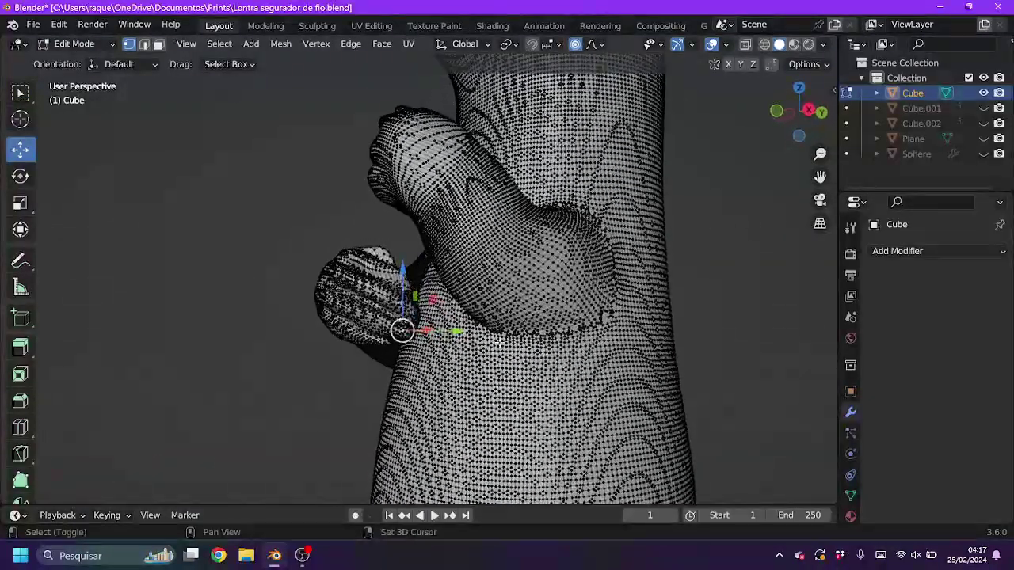
pyautogui.moveTo(499, 342); pyautogui.dragTo(346, 212, button='middle')
pyautogui.moveTo(425, 240); pyautogui.dragTo(425, 195)
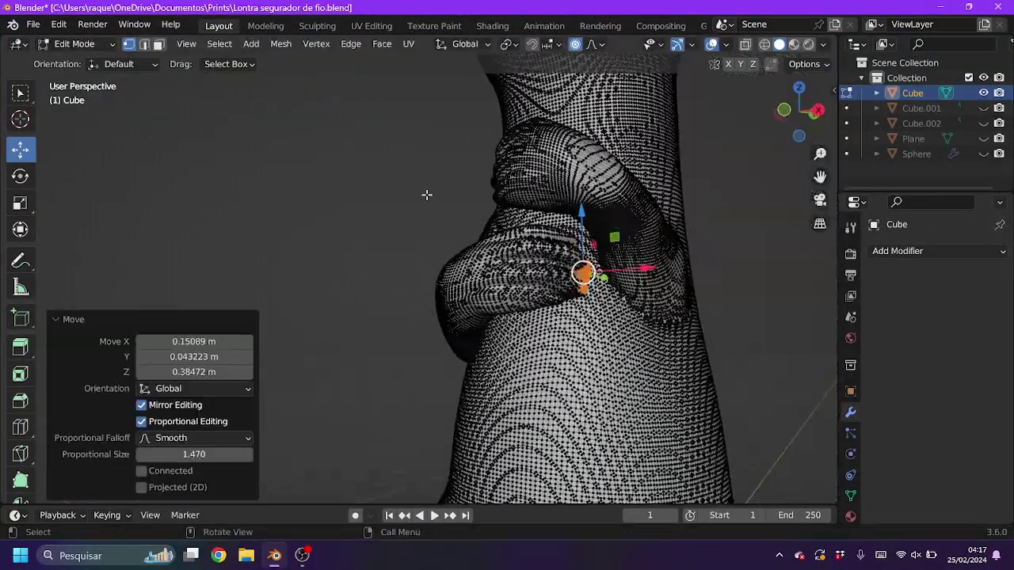
pyautogui.click(141, 470)
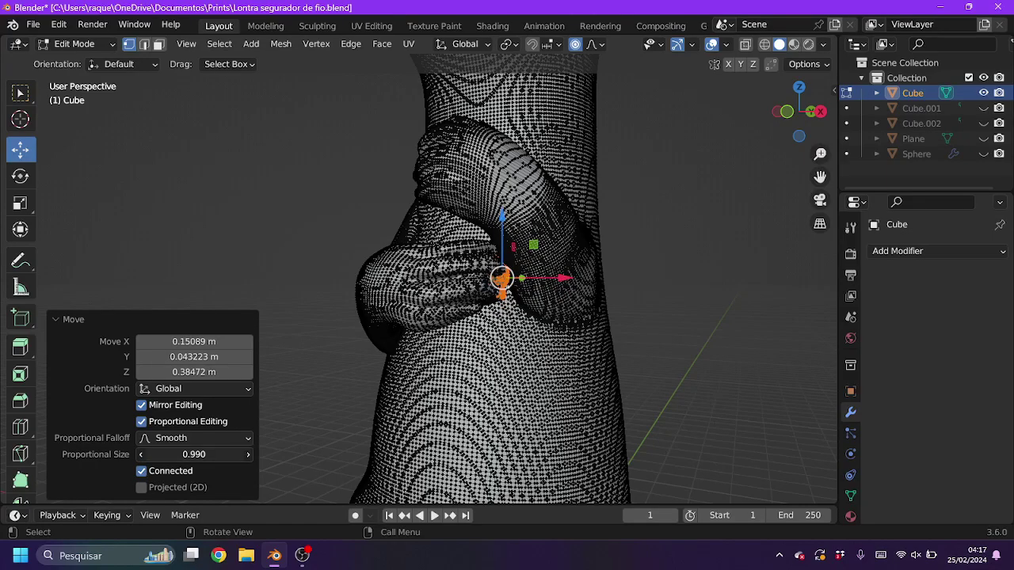
pyautogui.scroll(-4, 611, 285)
# Move the arm and hand vertices so the paw sits lower and closer to the chest.
pyautogui.moveTo(562, 278); pyautogui.dragTo(493, 374)
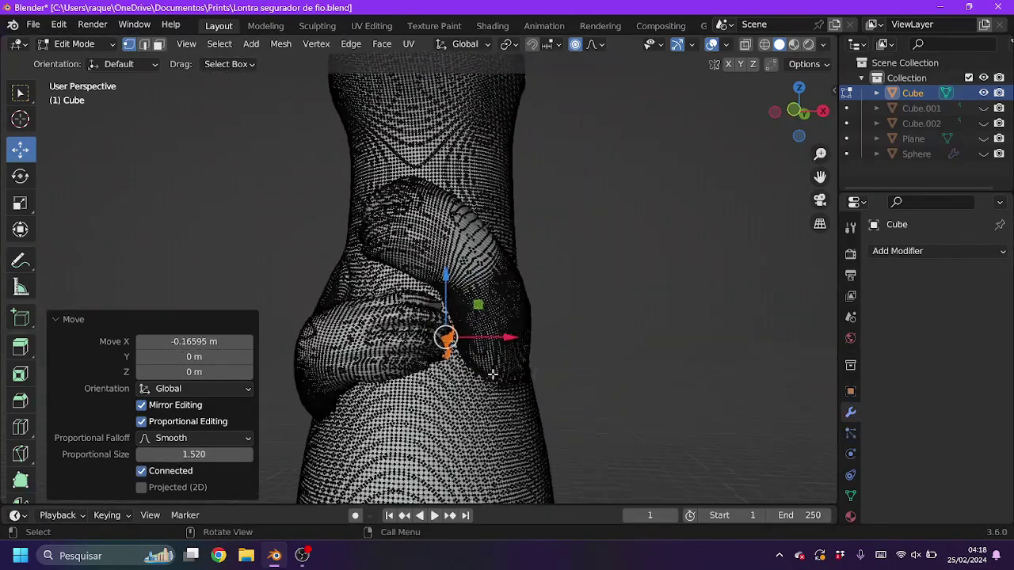
pyautogui.moveTo(493, 374); pyautogui.dragTo(518, 310, button='middle')
pyautogui.click(590, 44)
pyautogui.moveTo(446, 341); pyautogui.dragTo(414, 320)
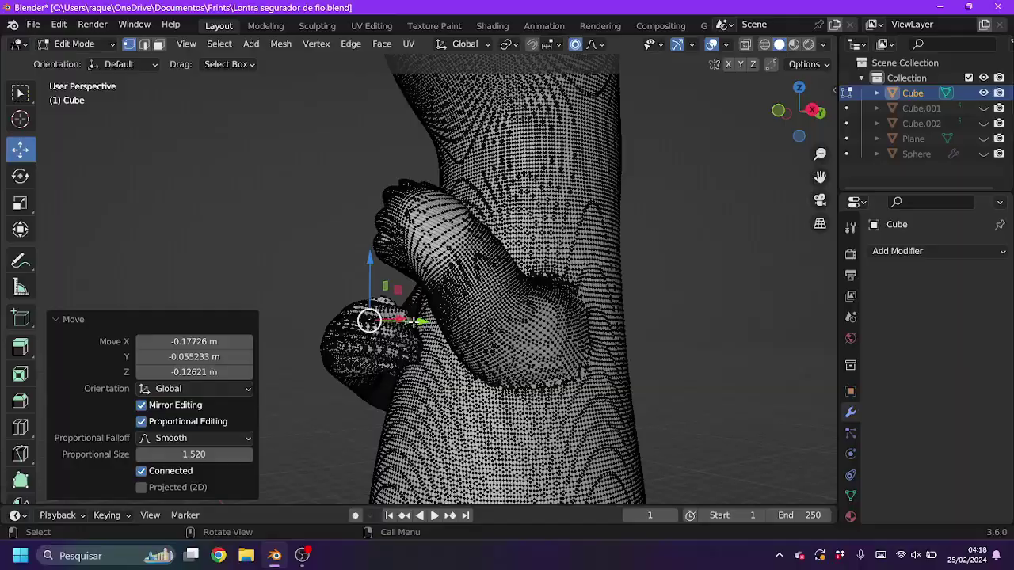
pyautogui.moveTo(414, 321); pyautogui.dragTo(395, 324, button='middle')
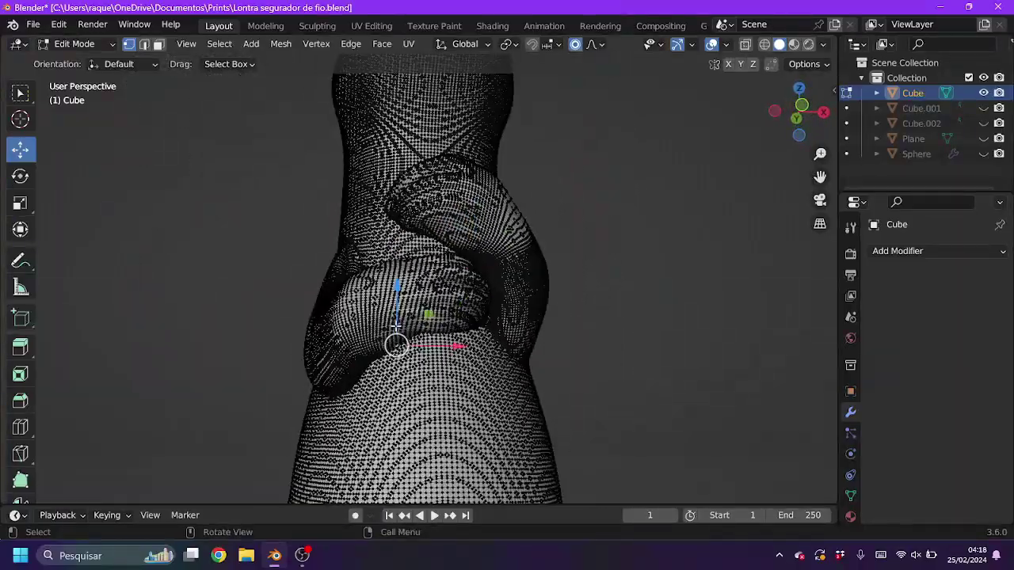
pyautogui.moveTo(396, 325); pyautogui.dragTo(341, 396)
pyautogui.moveTo(342, 397)
pyautogui.mouseDown(button='middle')
pyautogui.moveTo(367, 357)
pyautogui.moveTo(365, 334)
pyautogui.moveTo(228, 76)
pyautogui.moveTo(457, 290)
pyautogui.moveTo(351, 253)
pyautogui.moveTo(355, 261)
pyautogui.moveTo(339, 13)
pyautogui.mouseUp(button='middle')
pyautogui.press('Tab')
pyautogui.click(317, 25)
pyautogui.moveTo(437, 262)
pyautogui.mouseDown(button='middle')
pyautogui.moveTo(382, 349)
pyautogui.moveTo(75, 214)
pyautogui.mouseUp(button='middle')
# Lower the brush strength and smooth the underside of the forearm.
pyautogui.click(619, 367)
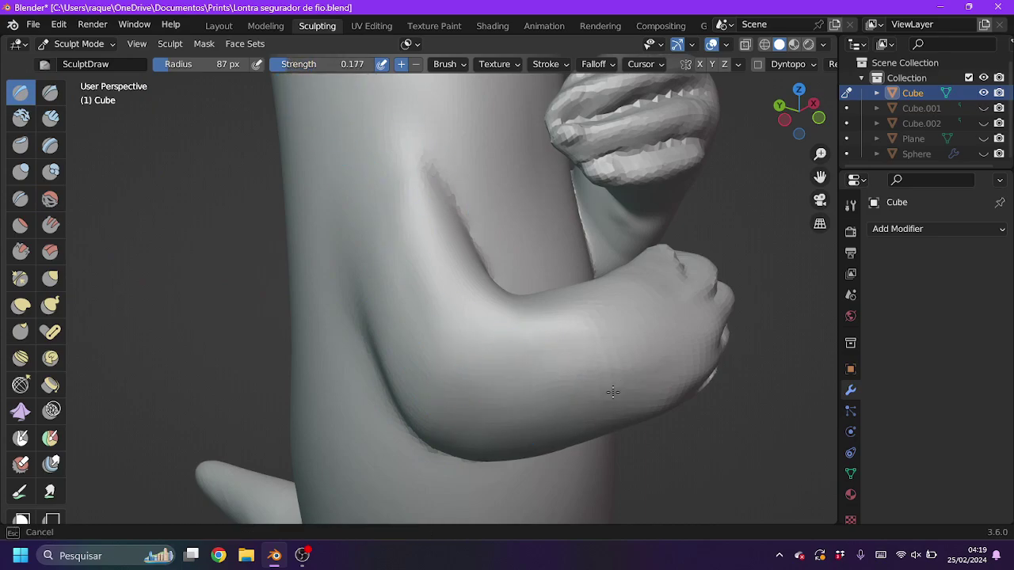
pyautogui.moveTo(511, 432)
pyautogui.mouseDown(button='middle')
pyautogui.moveTo(516, 369)
pyautogui.moveTo(398, 260)
pyautogui.moveTo(560, 453)
pyautogui.mouseUp(button='middle')
pyautogui.hotkey('shift', 's')
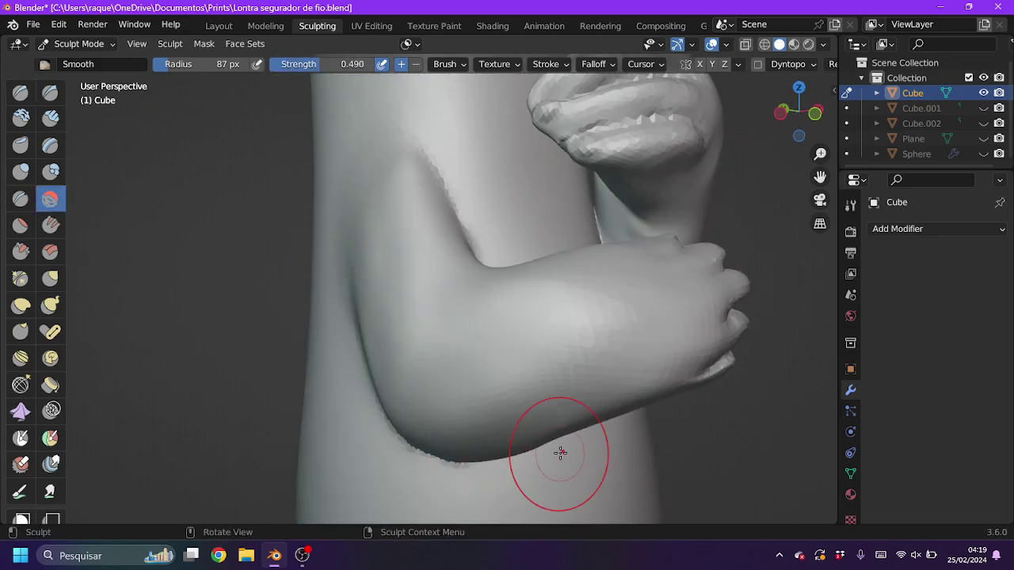
pyautogui.moveTo(383, 212); pyautogui.dragTo(637, 301, button='middle')
pyautogui.scroll(-3, 446, 156)
pyautogui.click(219, 26)
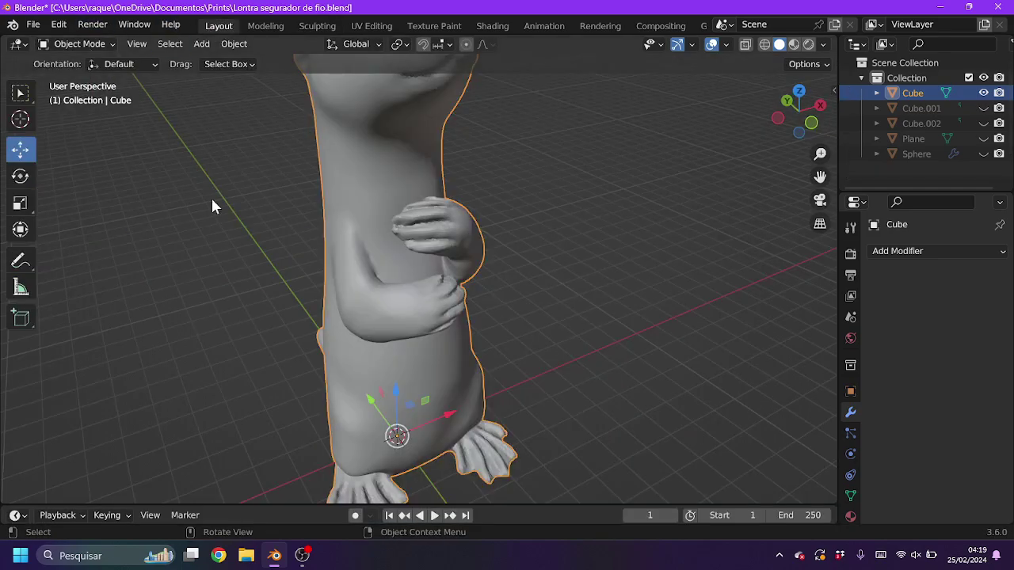
pyautogui.scroll(-2, 211, 196)
pyautogui.click(317, 26)
# Enlarge the brush to 158 px and pull the tail longer with a hooked tip.
pyautogui.moveTo(695, 129)
pyautogui.mouseDown(button='middle')
pyautogui.moveTo(655, 240)
pyautogui.moveTo(36, 268)
pyautogui.mouseUp(button='middle')
pyautogui.moveTo(539, 372); pyautogui.dragTo(453, 391, button='middle')
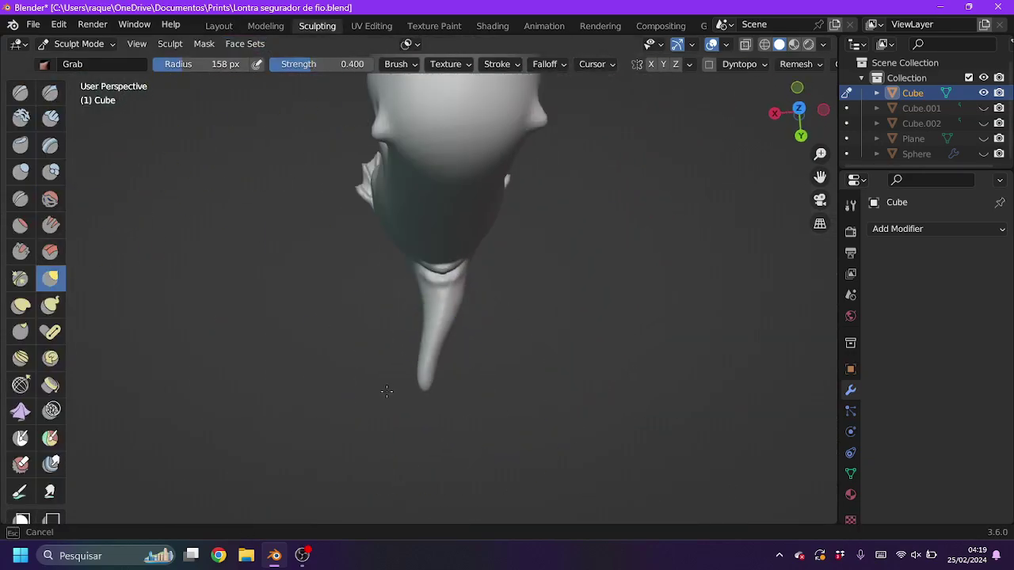
pyautogui.moveTo(386, 391); pyautogui.dragTo(417, 451, button='middle')
pyautogui.moveTo(370, 426)
pyautogui.mouseDown(button='middle')
pyautogui.moveTo(340, 351)
pyautogui.moveTo(354, 397)
pyautogui.mouseUp(button='middle')
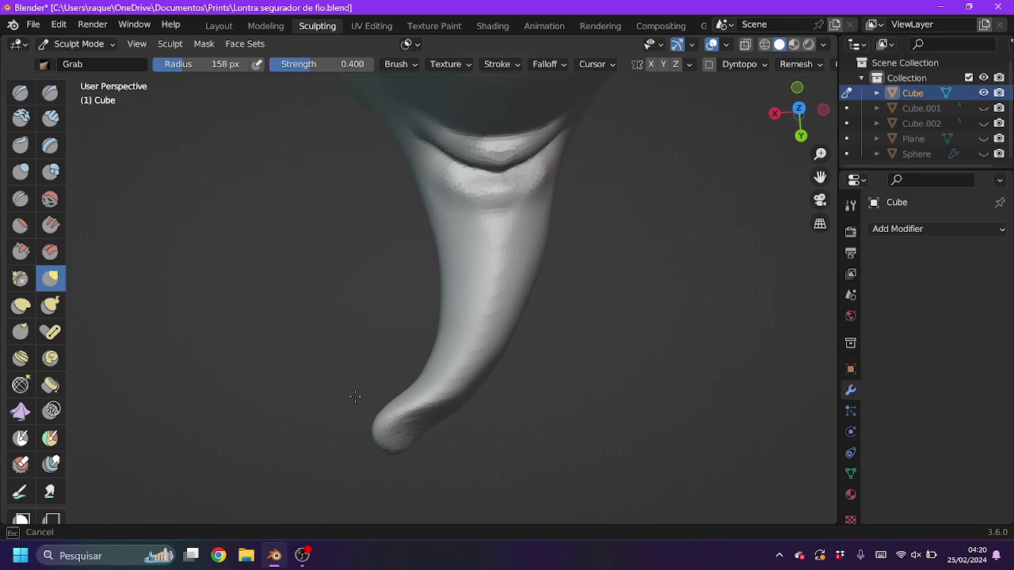
pyautogui.moveTo(446, 268)
pyautogui.mouseDown(button='middle')
pyautogui.moveTo(402, 446)
pyautogui.moveTo(476, 290)
pyautogui.mouseUp(button='middle')
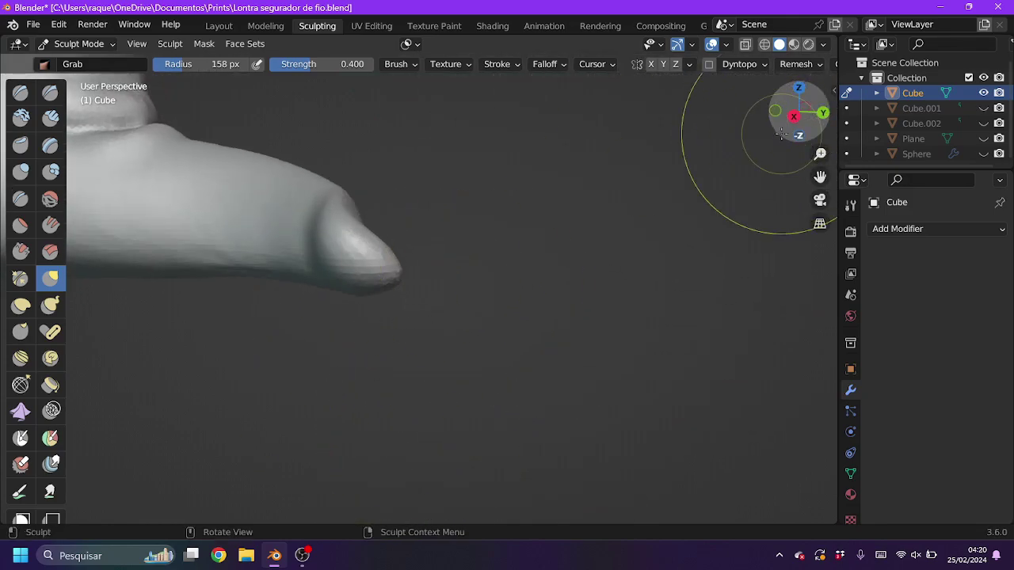
pyautogui.click(798, 111)
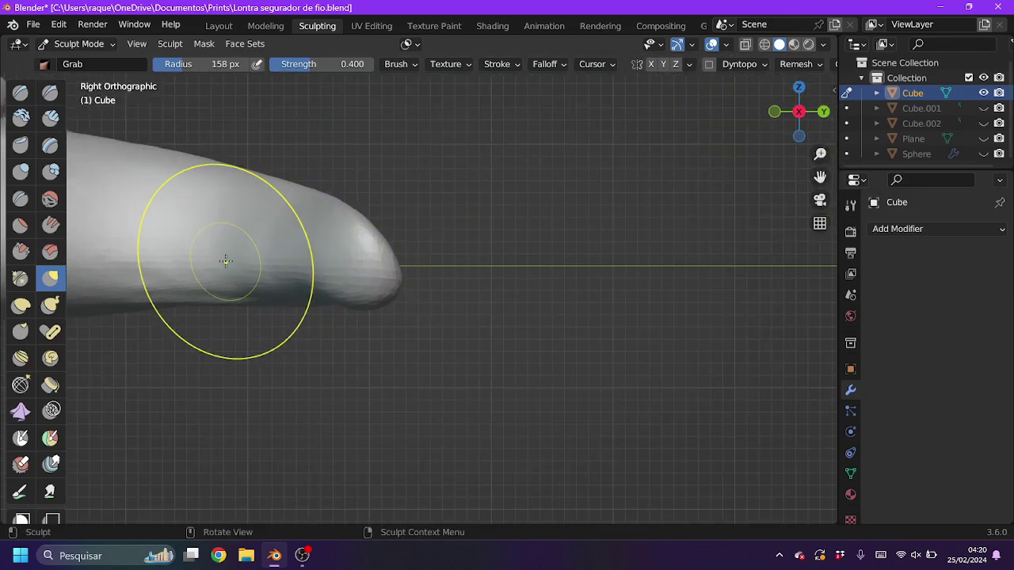
pyautogui.moveTo(226, 261); pyautogui.dragTo(394, 321, button='middle')
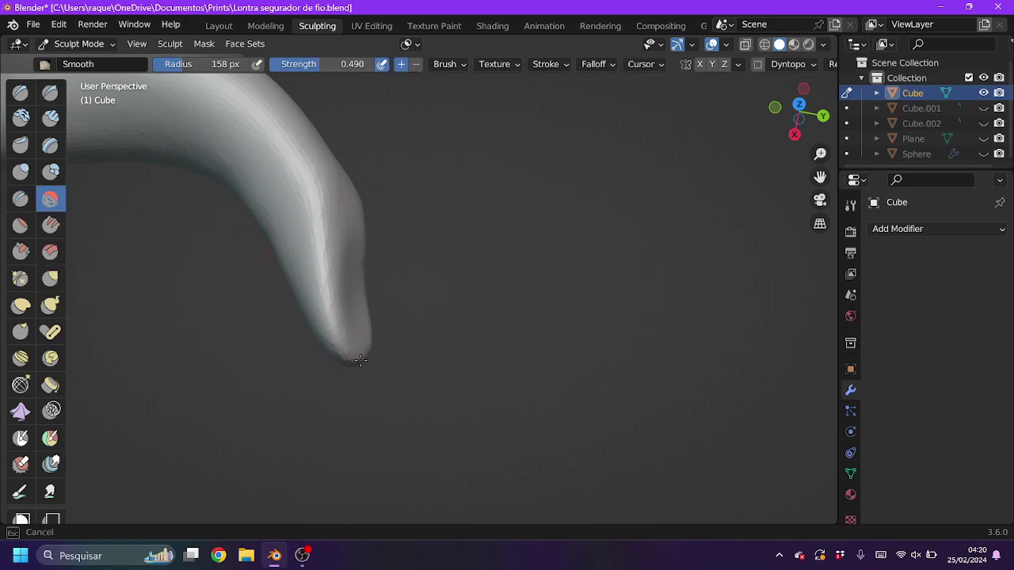
# Show the ground plane, check the otter from directly below, and select the Pose brush.
pyautogui.click(983, 139)
pyautogui.moveTo(444, 373); pyautogui.dragTo(385, 339, button='middle')
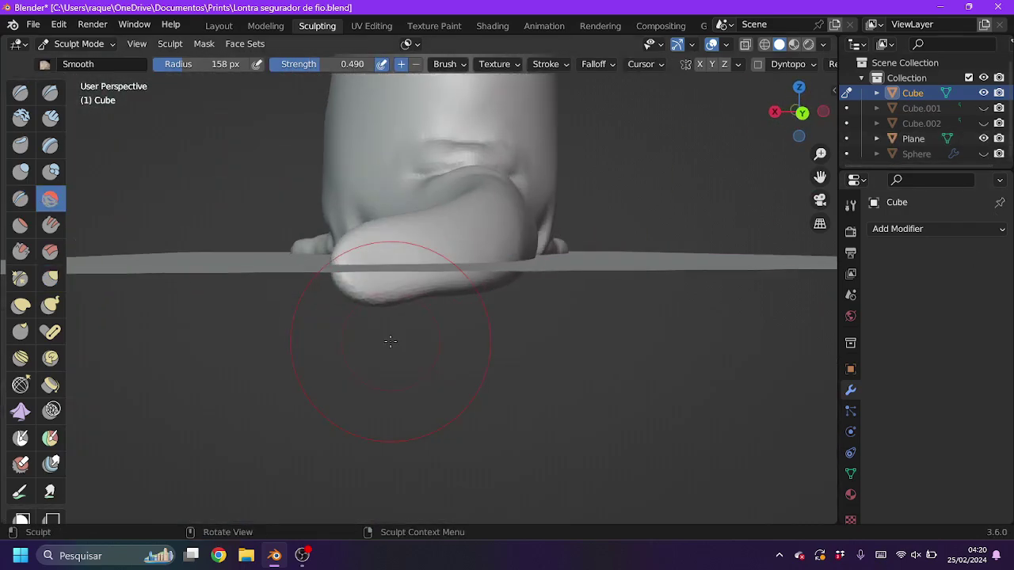
pyautogui.press('g')
pyautogui.moveTo(445, 226)
pyautogui.mouseDown(button='middle')
pyautogui.moveTo(493, 222)
pyautogui.moveTo(405, 159)
pyautogui.mouseUp(button='middle')
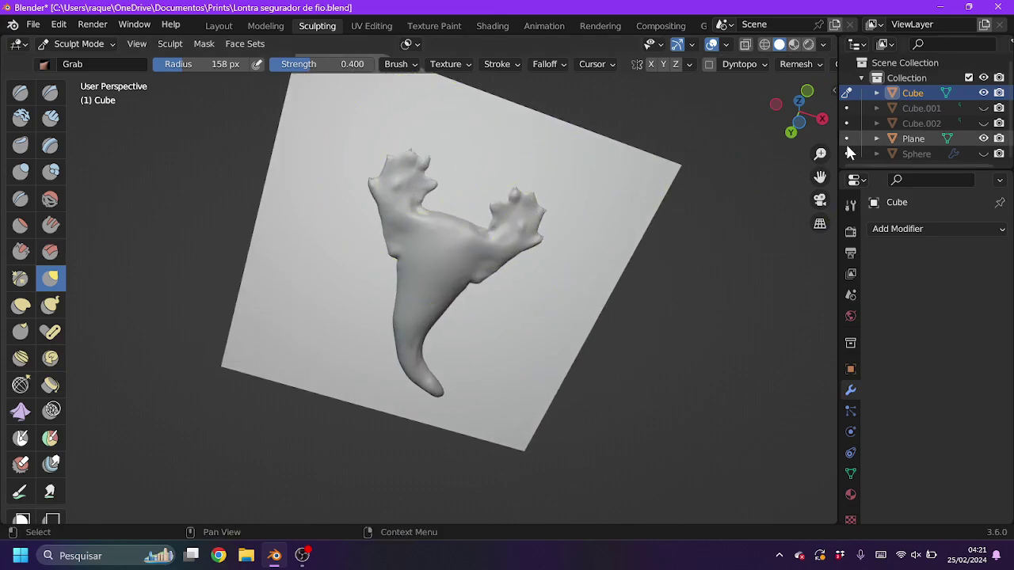
pyautogui.press('ctrl+KP_7')
pyautogui.scroll(3, 296, 241)
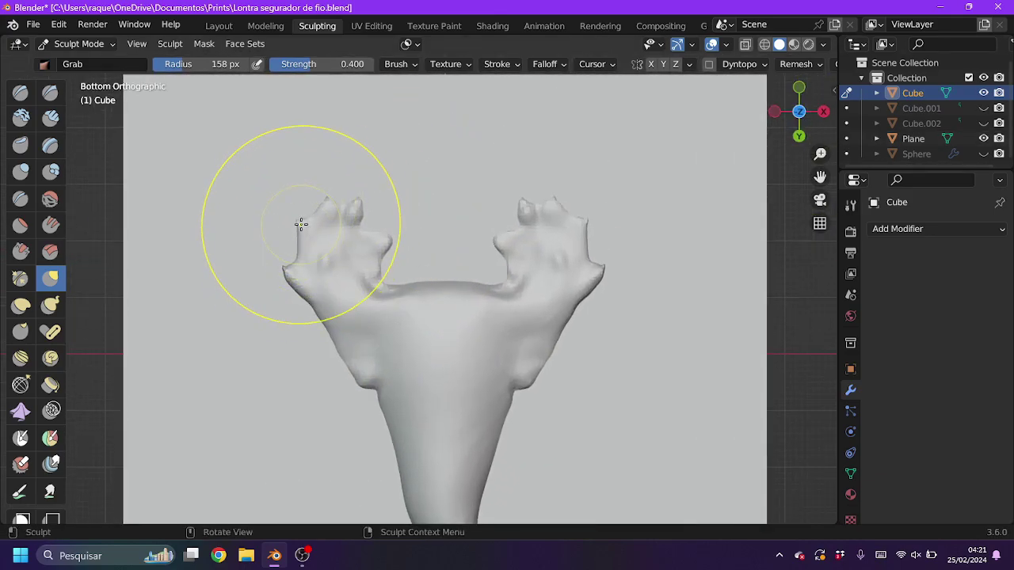
pyautogui.moveTo(360, 382)
pyautogui.mouseDown(button='middle')
pyautogui.moveTo(380, 412)
pyautogui.moveTo(198, 364)
pyautogui.mouseUp(button='middle')
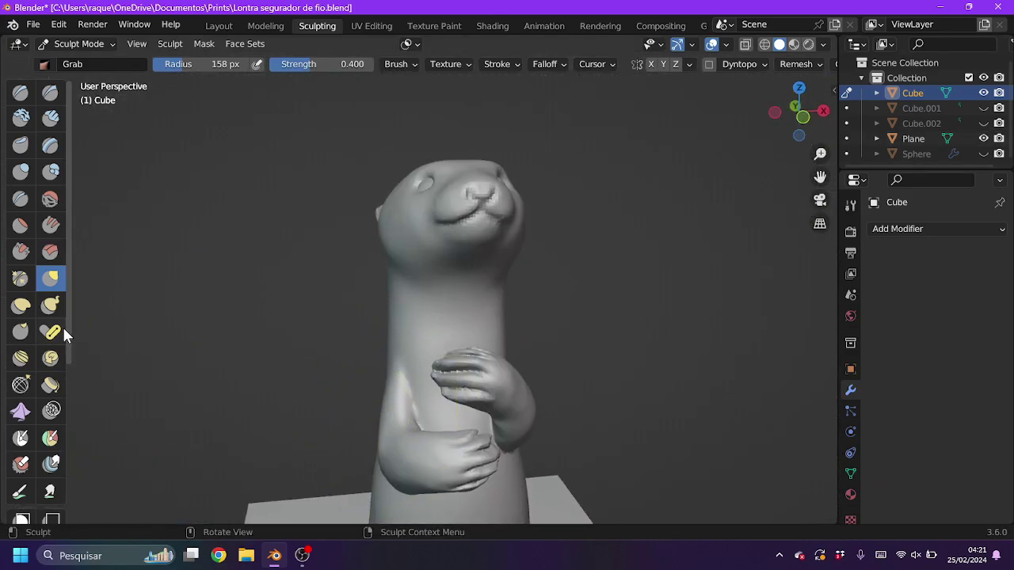
pyautogui.click(50, 331)
pyautogui.moveTo(333, 317)
pyautogui.mouseDown(button='middle')
pyautogui.moveTo(395, 310)
pyautogui.moveTo(820, 162)
pyautogui.mouseUp(button='middle')
# In Layout's Edit Mode, select the otter's head and rotate it about 36 degrees.
pyautogui.moveTo(396, 263); pyautogui.dragTo(412, 158, button='middle')
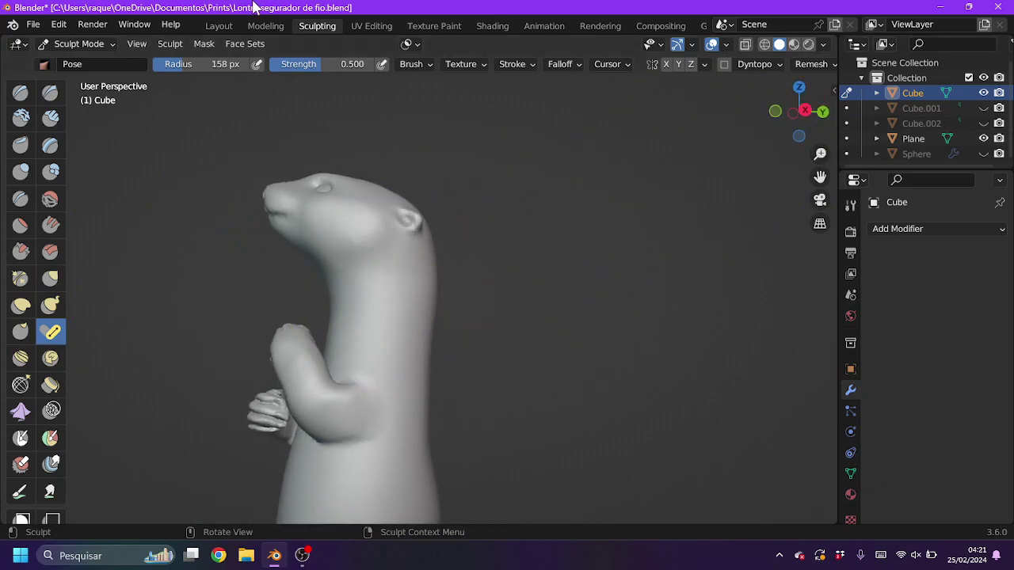
pyautogui.click(219, 25)
pyautogui.press('Tab')
pyautogui.click(792, 119)
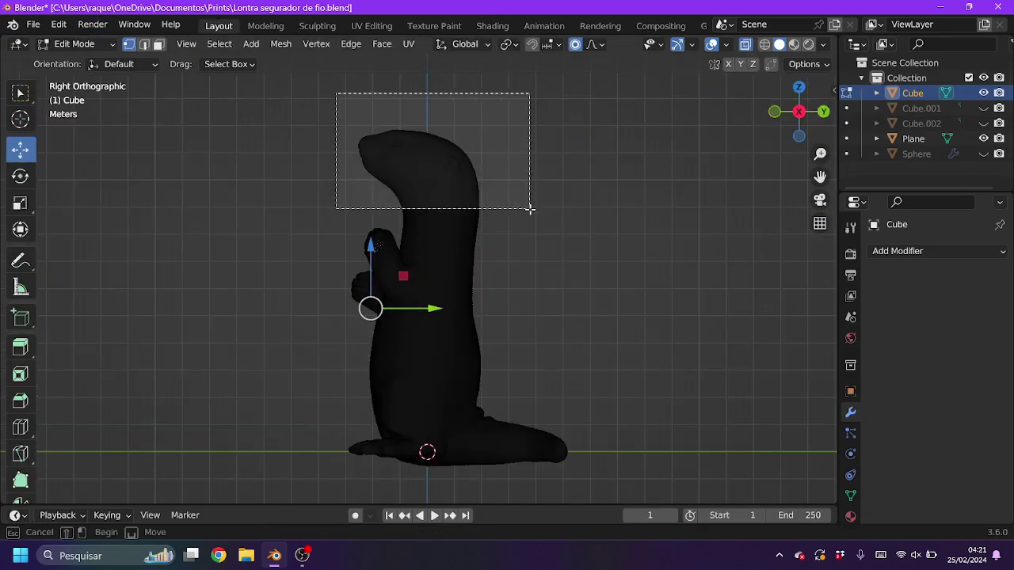
pyautogui.moveTo(770, 150); pyautogui.dragTo(745, 31, button='middle')
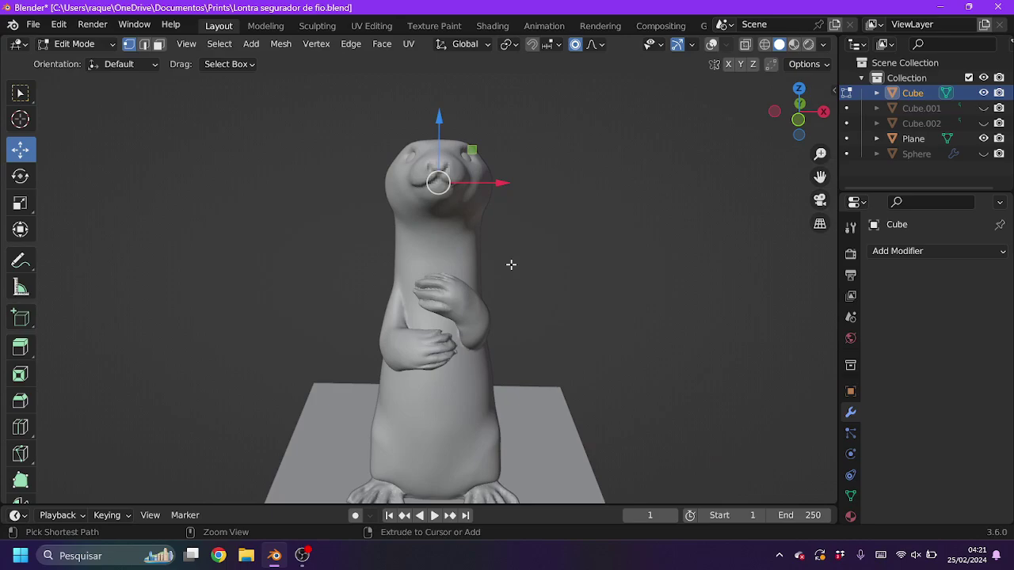
pyautogui.moveTo(476, 191); pyautogui.dragTo(37, 147)
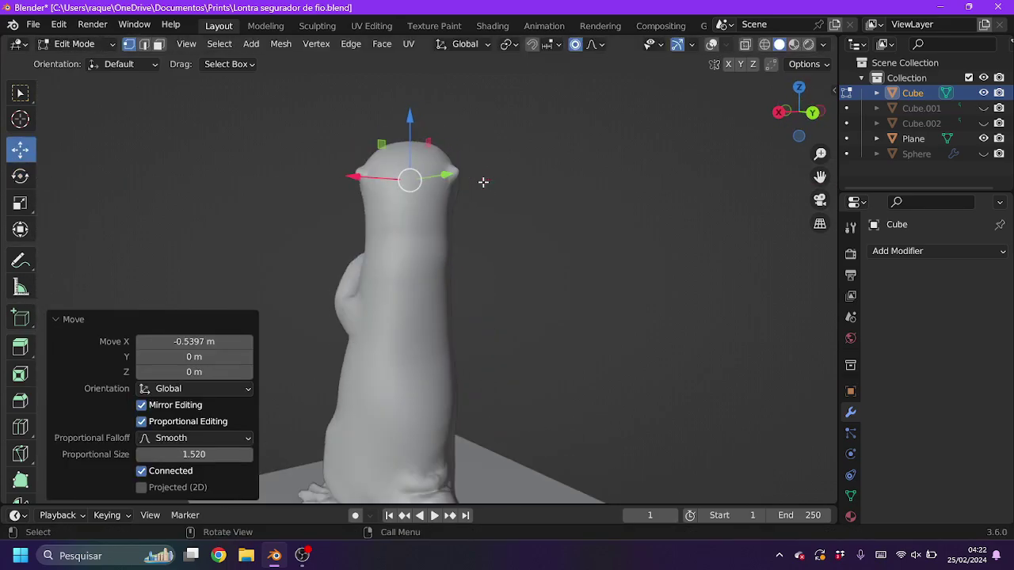
# Look over the body and hand in Sculpting, then save the blend file.
pyautogui.click(265, 26)
pyautogui.click(317, 25)
pyautogui.scroll(5, 452, 272)
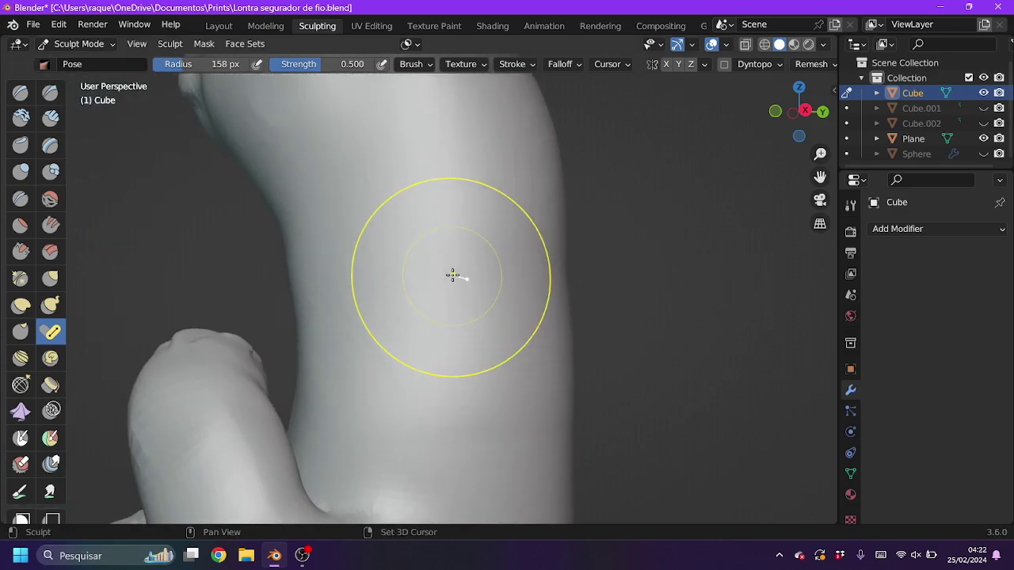
pyautogui.moveTo(452, 272); pyautogui.dragTo(239, 68, button='middle')
pyautogui.click(220, 25)
pyautogui.click(33, 25)
# Select the otter object and open its Add Modifier menu.
pyautogui.click(107, 120)
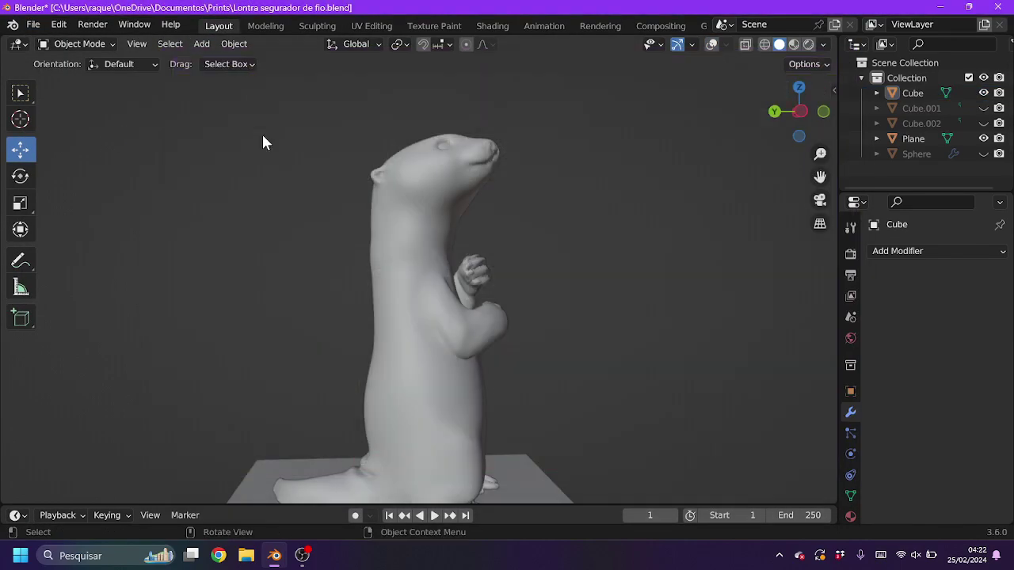
pyautogui.scroll(2, 237, 260)
pyautogui.moveTo(236, 260); pyautogui.dragTo(482, 256, button='middle')
pyautogui.click(482, 256)
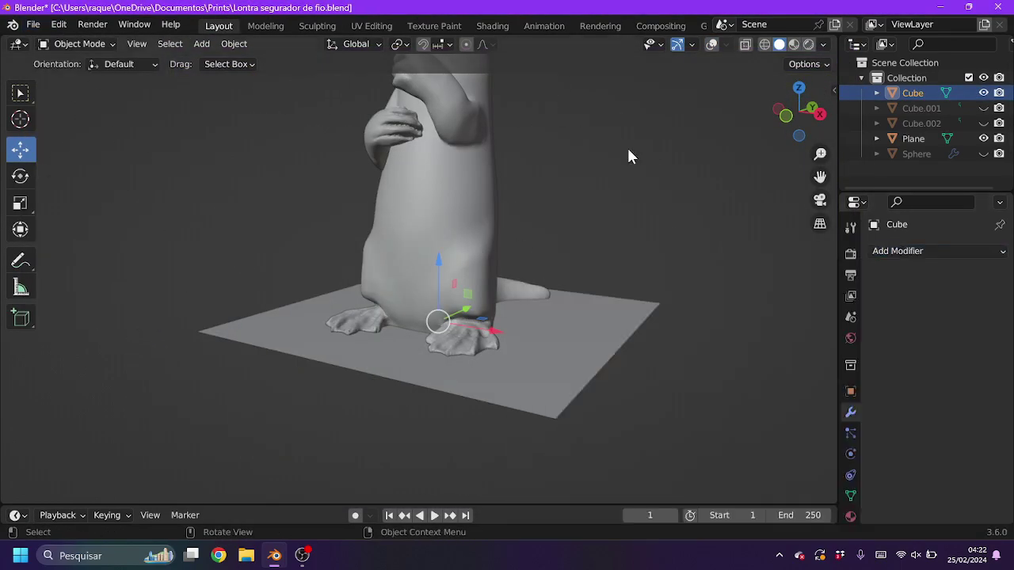
pyautogui.scroll(5, 629, 153)
pyautogui.scroll(2, 404, 218)
pyautogui.click(898, 251)
# Add a Boolean cut using the Plane, apply it to the otter, and save.
pyautogui.click(686, 323)
pyautogui.click(977, 336)
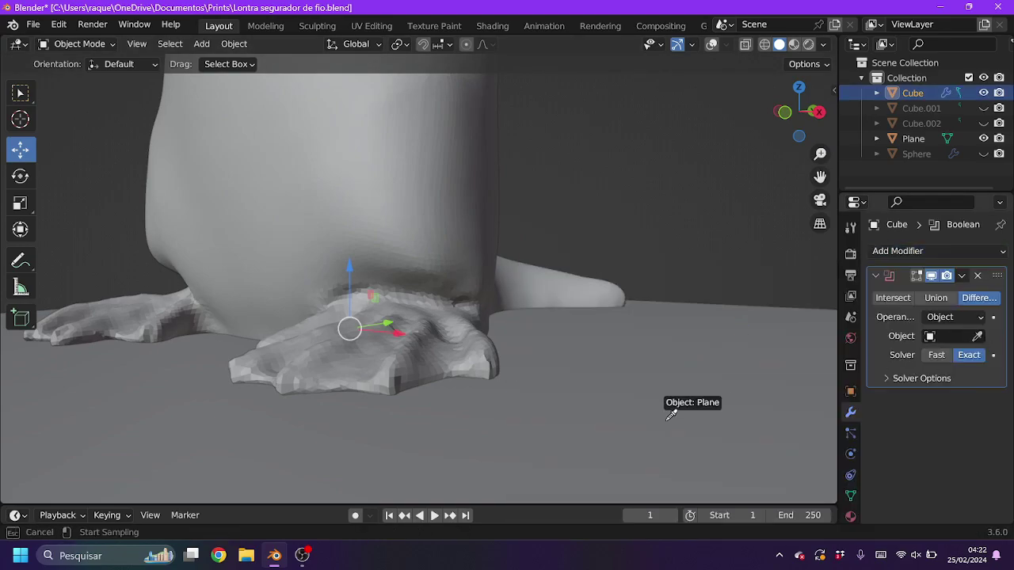
pyautogui.click(984, 138)
pyautogui.scroll(-5, 639, 340)
pyautogui.moveTo(639, 341); pyautogui.dragTo(741, 309, button='middle')
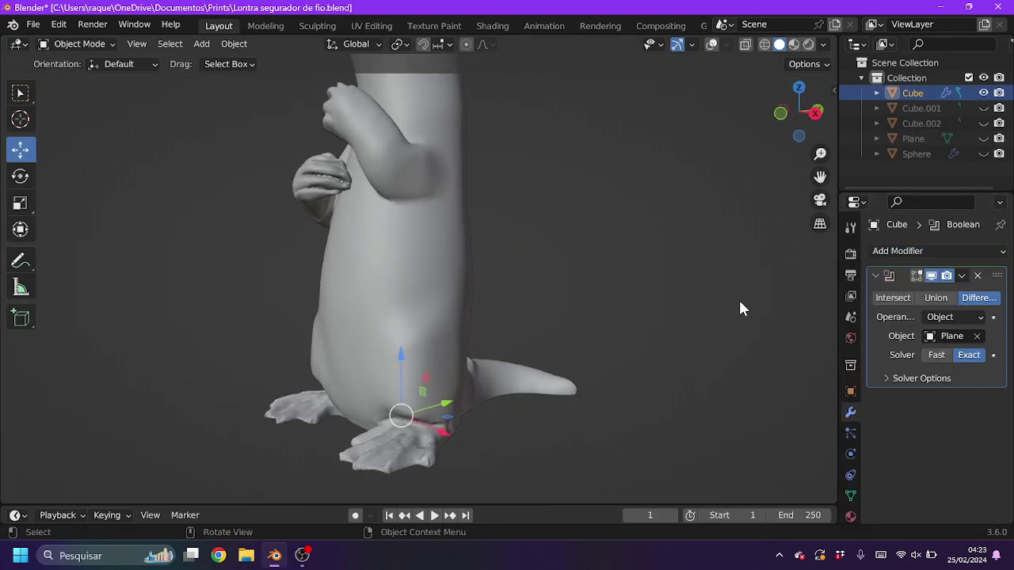
pyautogui.click(956, 295)
pyautogui.scroll(-4, 595, 225)
pyautogui.hotkey('ctrl', 's')
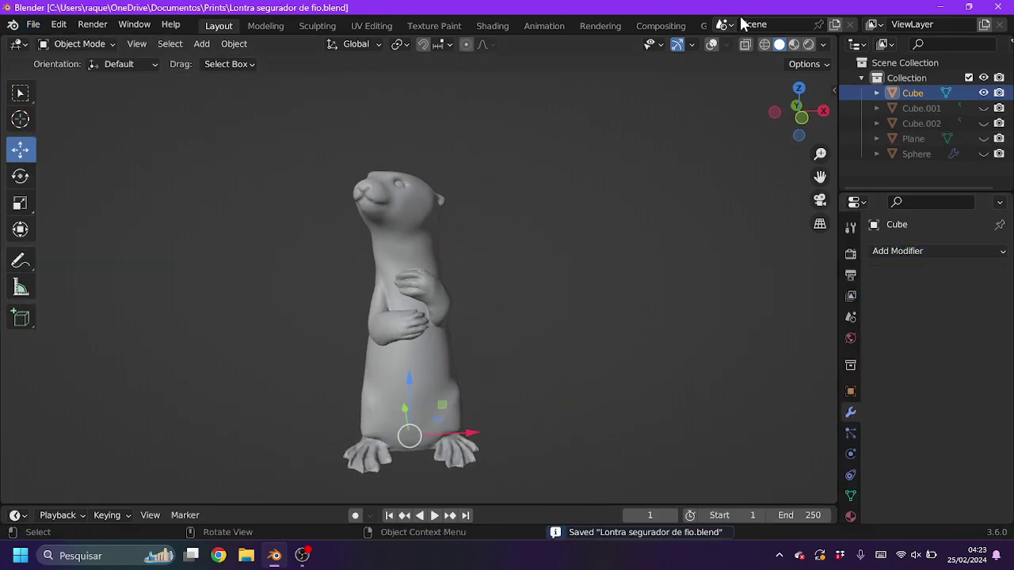
# Delete the leftover Cube.001, Cube.002 and Sphere objects from the outliner.
pyautogui.press('h')
pyautogui.click(942, 108)
pyautogui.click(983, 154)
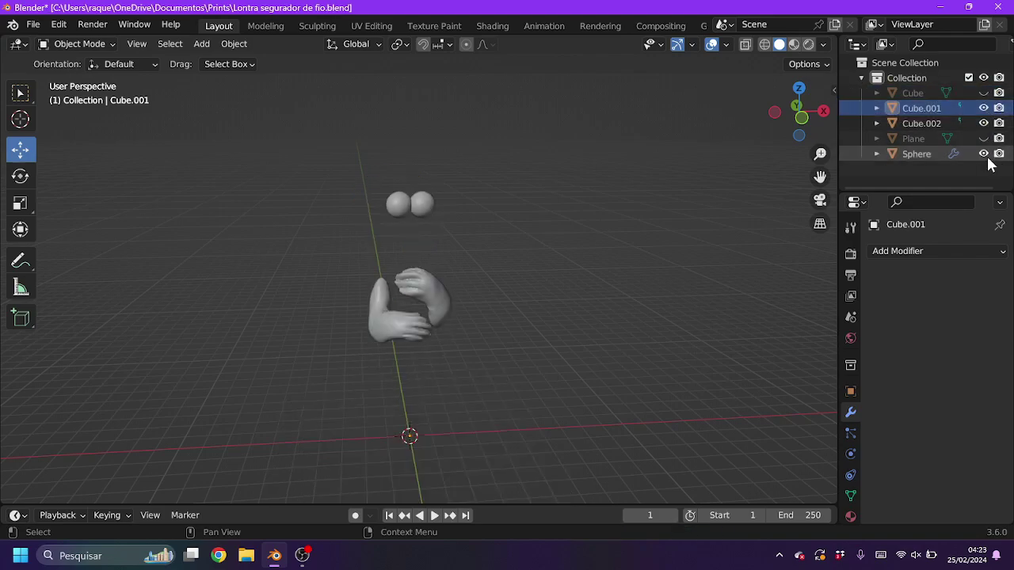
pyautogui.rightClick(911, 159)
pyautogui.click(878, 196)
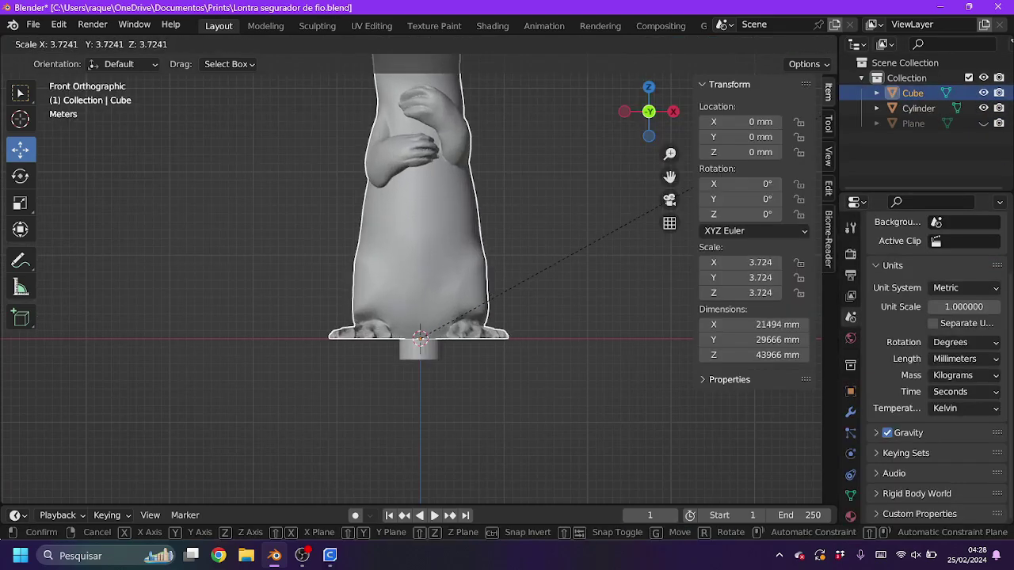
pyautogui.scroll(3, 418, 351)
pyautogui.moveTo(419, 351)
pyautogui.mouseDown(button='middle')
pyautogui.moveTo(423, 367)
pyautogui.moveTo(463, 340)
pyautogui.mouseUp(button='middle')
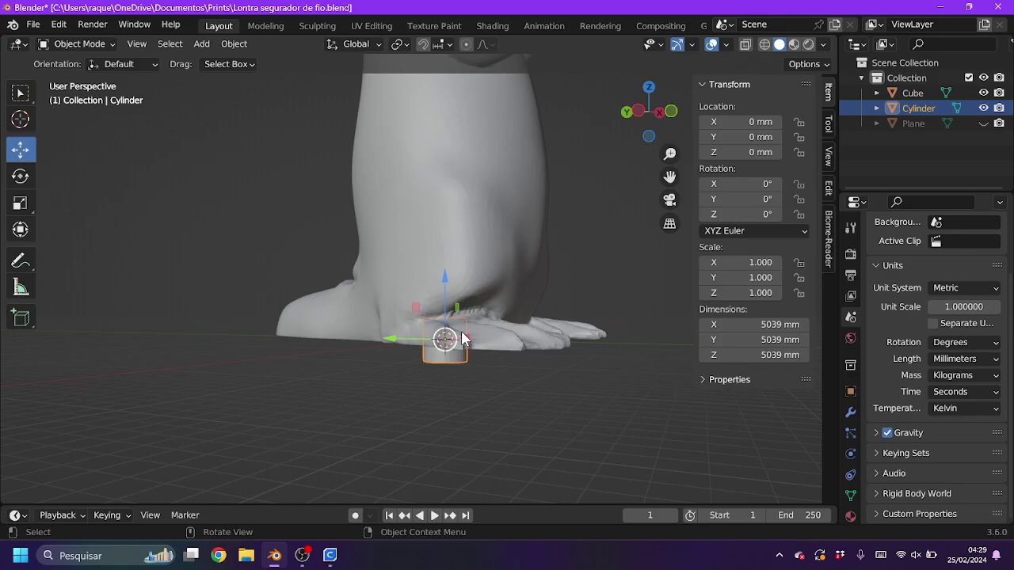
# Scale the otter up and raise the cylinder between its hands.
pyautogui.moveTo(464, 339)
pyautogui.mouseDown()
pyautogui.moveTo(554, 301)
pyautogui.moveTo(544, 345)
pyautogui.moveTo(554, 177)
pyautogui.mouseUp()
pyautogui.click(553, 177)
pyautogui.press('s')
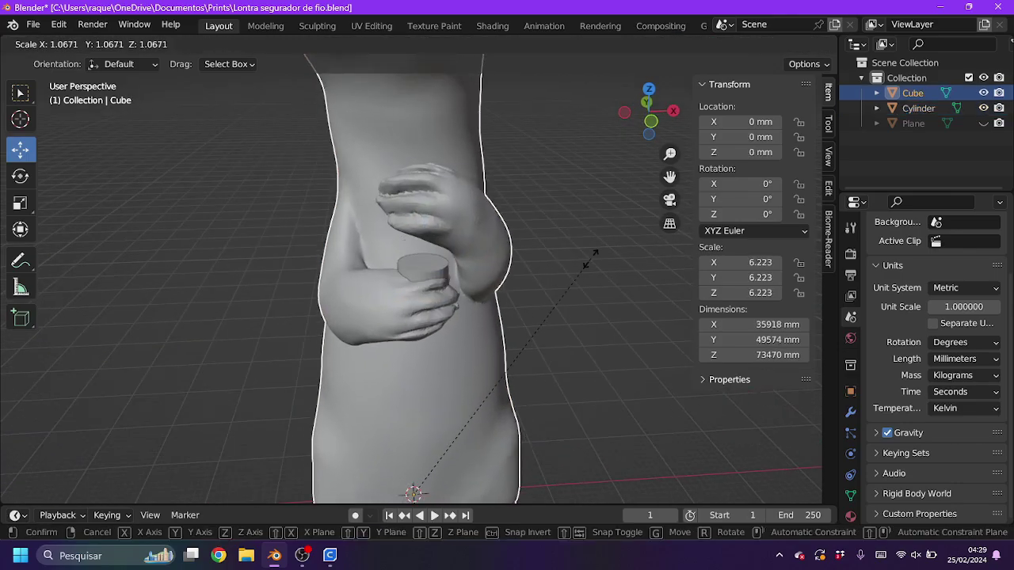
pyautogui.click(590, 257)
pyautogui.click(423, 230)
pyautogui.moveTo(423, 227); pyautogui.dragTo(438, 145)
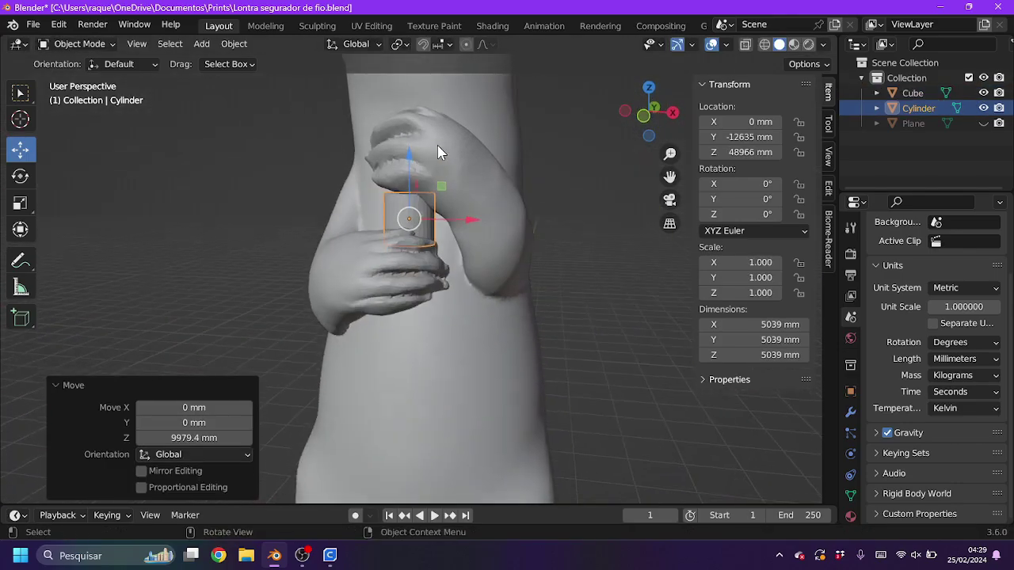
# Try shifting the otter's hand vertices in Edit Mode, then undo the move.
pyautogui.click(437, 145)
pyautogui.click(75, 44)
pyautogui.click(79, 68)
pyautogui.scroll(3, 475, 277)
pyautogui.moveTo(475, 277); pyautogui.dragTo(515, 261, button='middle')
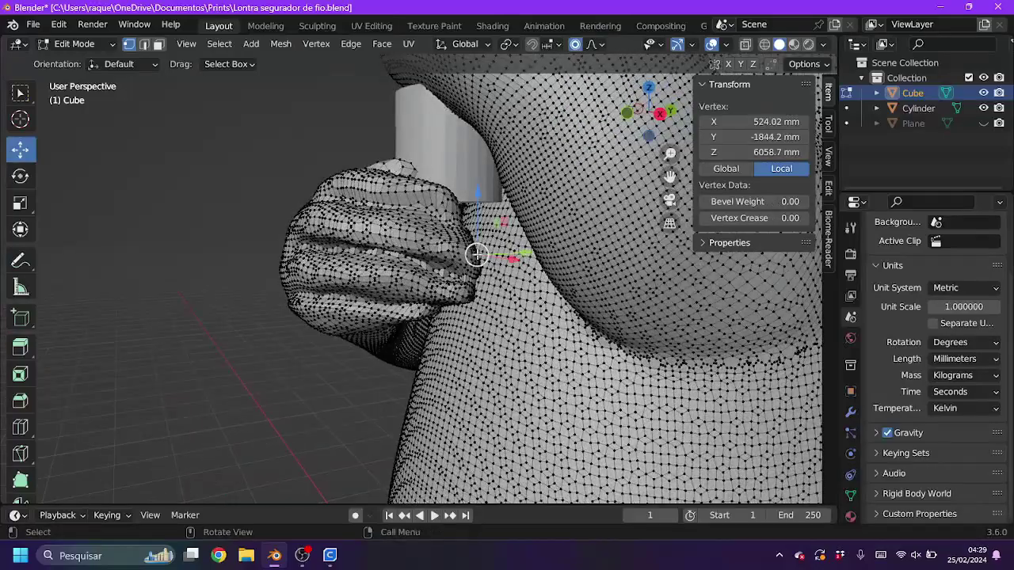
pyautogui.moveTo(530, 254); pyautogui.dragTo(527, 250)
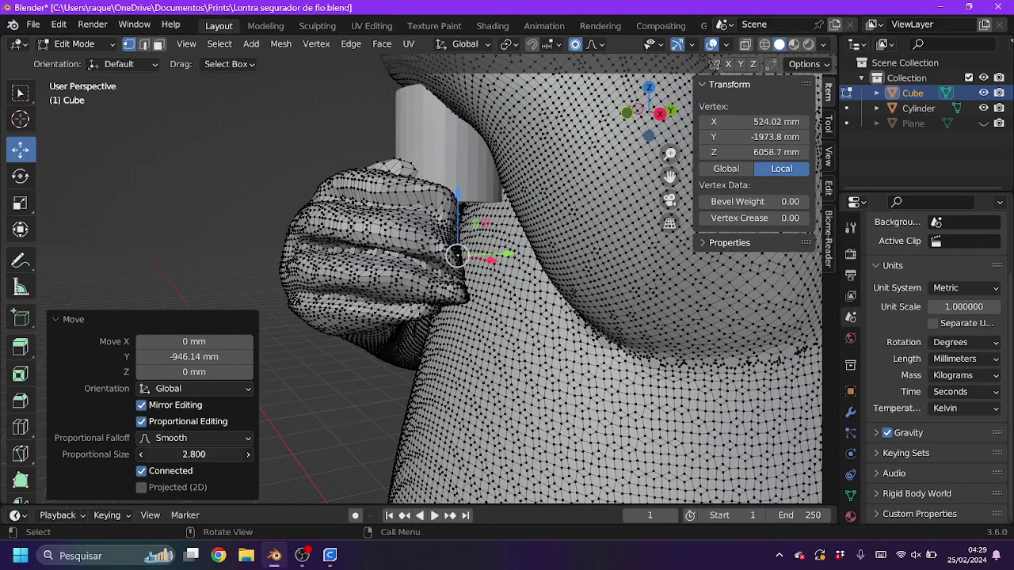
pyautogui.hotkey('ctrl', 'z')
pyautogui.click(317, 26)
pyautogui.scroll(-3, 491, 344)
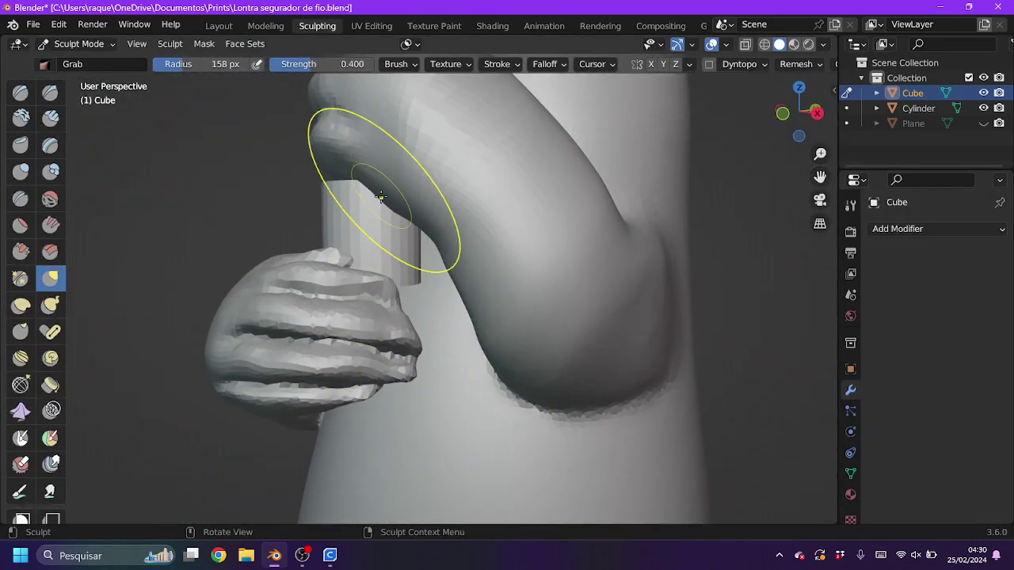
# Shape the arm and paw around the cylinder with Grab strokes, then return to Layout.
pyautogui.moveTo(381, 196)
pyautogui.mouseDown(button='middle')
pyautogui.moveTo(468, 163)
pyautogui.moveTo(480, 176)
pyautogui.mouseUp(button='middle')
pyautogui.moveTo(510, 282)
pyautogui.mouseDown(button='middle')
pyautogui.moveTo(471, 317)
pyautogui.moveTo(317, 351)
pyautogui.mouseUp(button='middle')
pyautogui.moveTo(289, 290); pyautogui.dragTo(249, 294, button='middle')
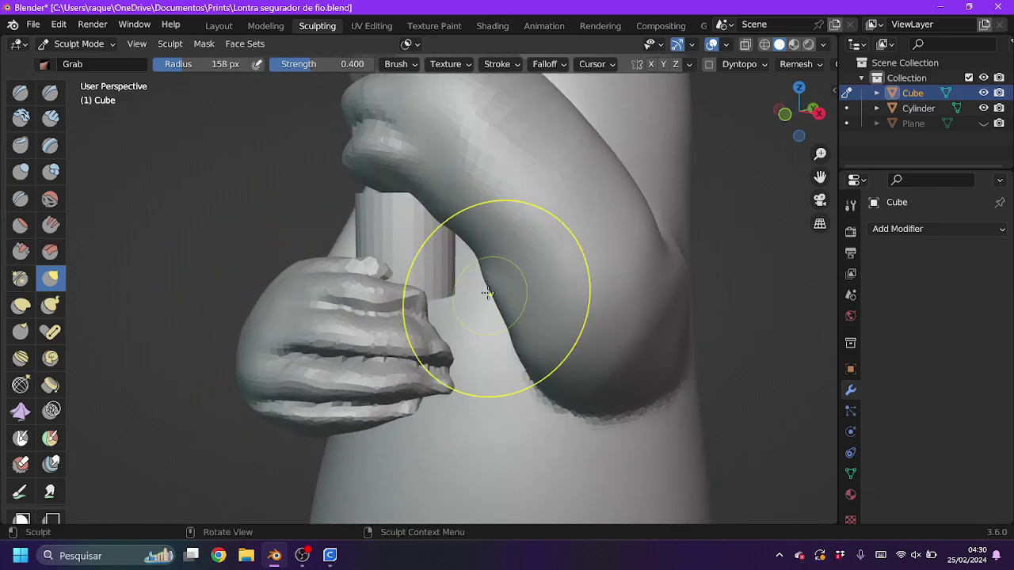
pyautogui.moveTo(526, 358)
pyautogui.mouseDown(button='middle')
pyautogui.moveTo(430, 374)
pyautogui.moveTo(400, 362)
pyautogui.moveTo(283, 373)
pyautogui.mouseUp(button='middle')
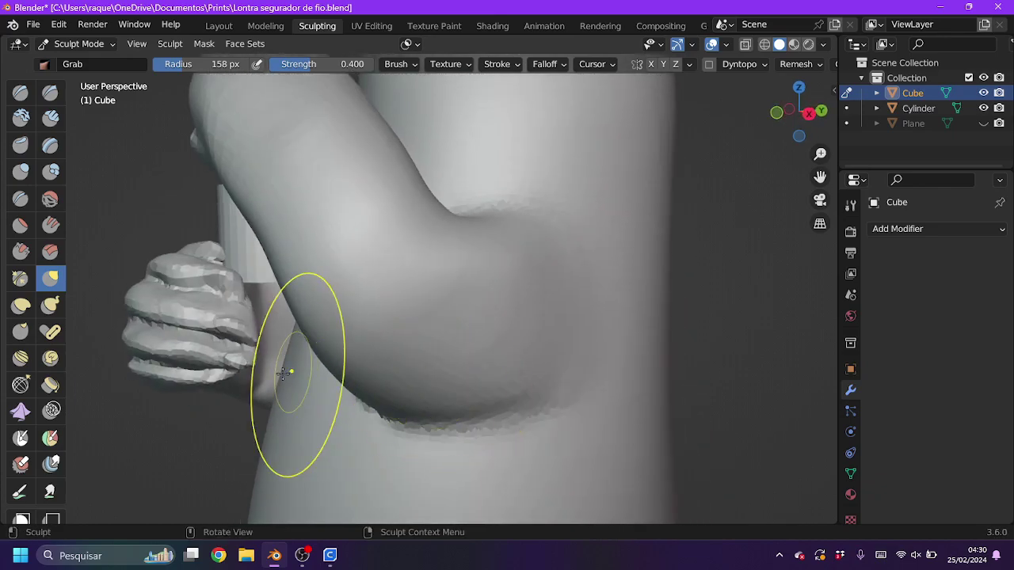
pyautogui.moveTo(240, 326)
pyautogui.mouseDown(button='middle')
pyautogui.moveTo(267, 290)
pyautogui.moveTo(230, 313)
pyautogui.moveTo(246, 344)
pyautogui.mouseUp(button='middle')
pyautogui.moveTo(220, 275)
pyautogui.mouseDown(button='middle')
pyautogui.moveTo(227, 232)
pyautogui.moveTo(300, 307)
pyautogui.mouseUp(button='middle')
pyautogui.moveTo(305, 356)
pyautogui.mouseDown(button='middle')
pyautogui.moveTo(340, 328)
pyautogui.moveTo(237, 238)
pyautogui.mouseUp(button='middle')
pyautogui.click(219, 25)
pyautogui.scroll(-5, 427, 172)
# Add a Bezier curve and flatten its points to zero along X in the bottom view.
pyautogui.moveTo(622, 277); pyautogui.dragTo(650, 272, button='middle')
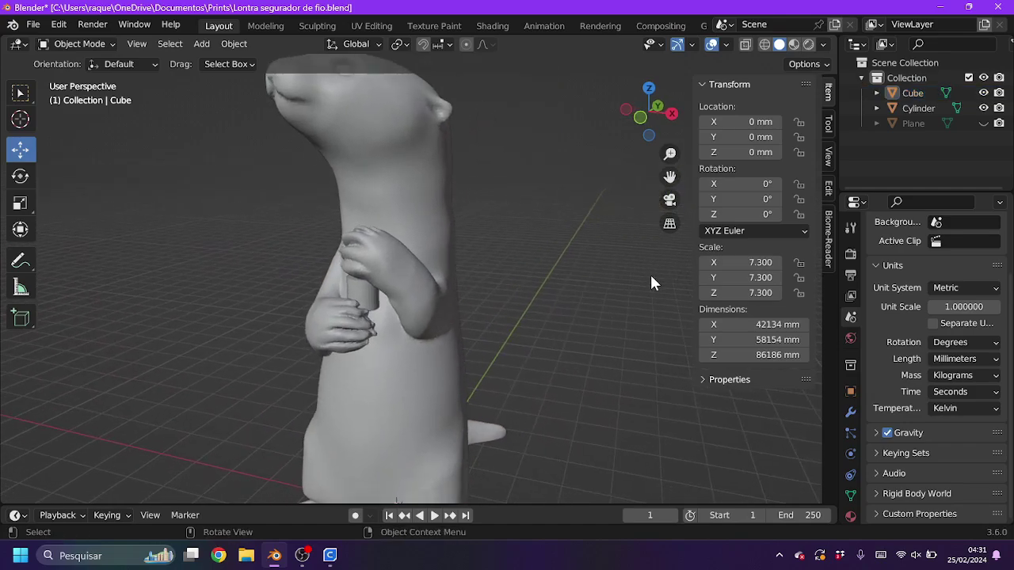
pyautogui.click(202, 44)
pyautogui.click(340, 77)
pyautogui.press('Tab')
pyautogui.press('ctrl+KP_1')
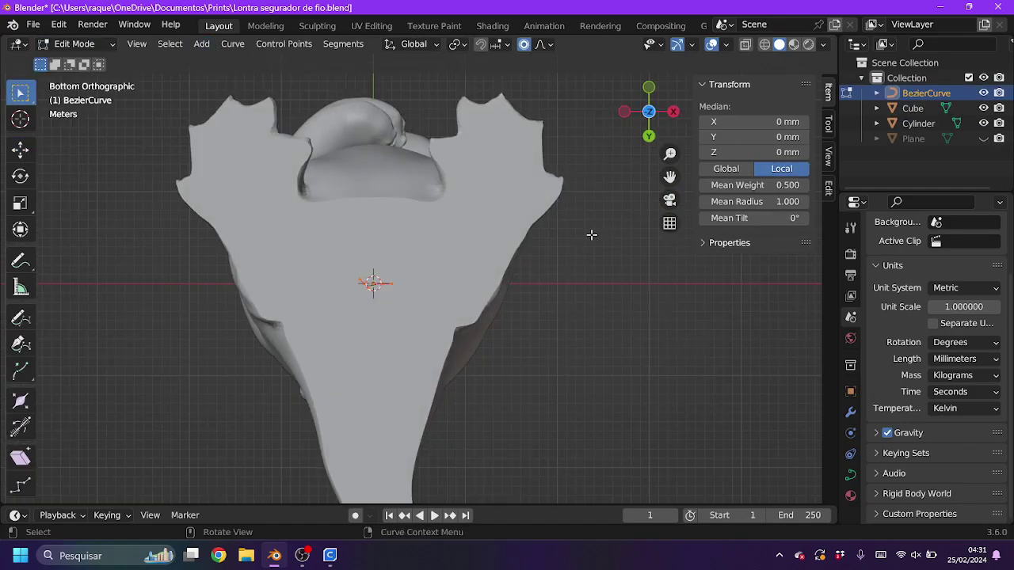
pyautogui.write('x0')
pyautogui.press('Return')
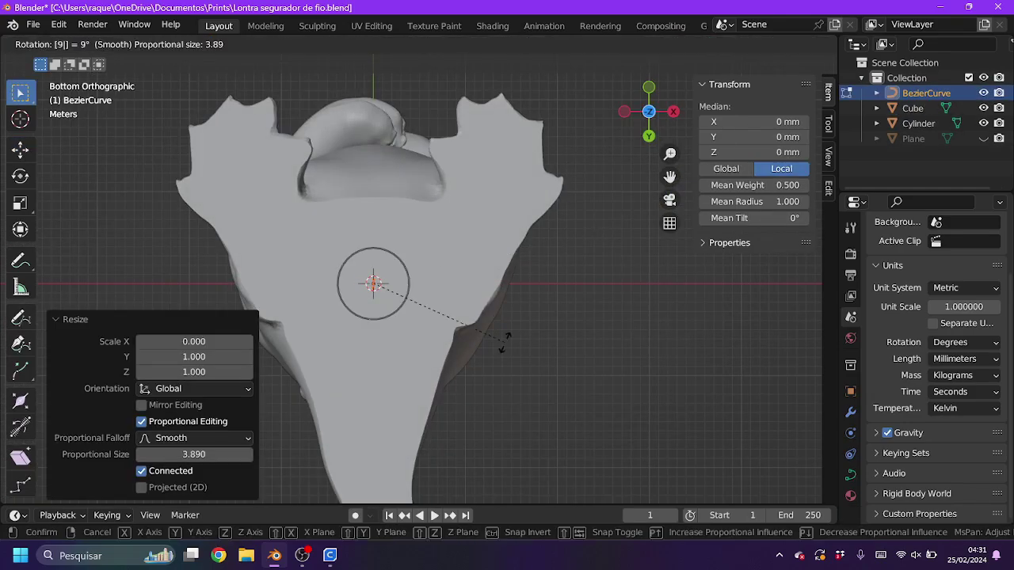
# With the otter hidden, thicken the curve's bevel to 7960 mm and shift its point along X.
pyautogui.click(984, 108)
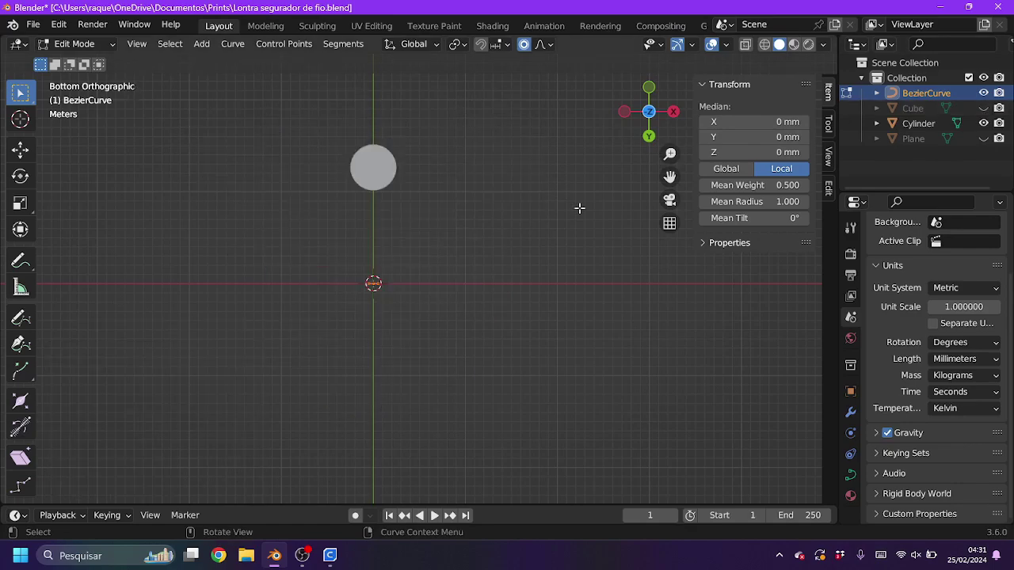
pyautogui.click(850, 473)
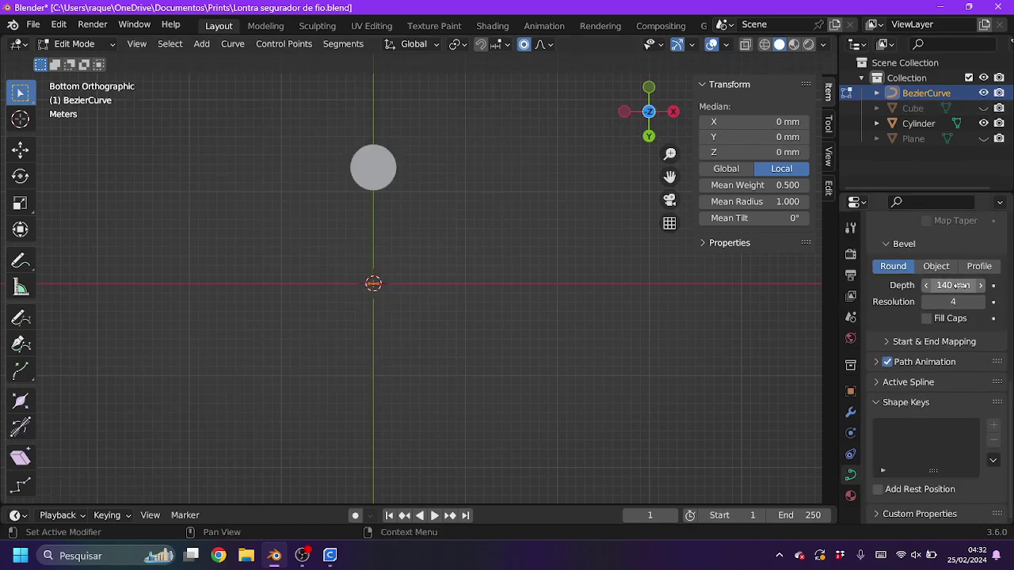
pyautogui.moveTo(364, 285); pyautogui.dragTo(338, 331, button='middle')
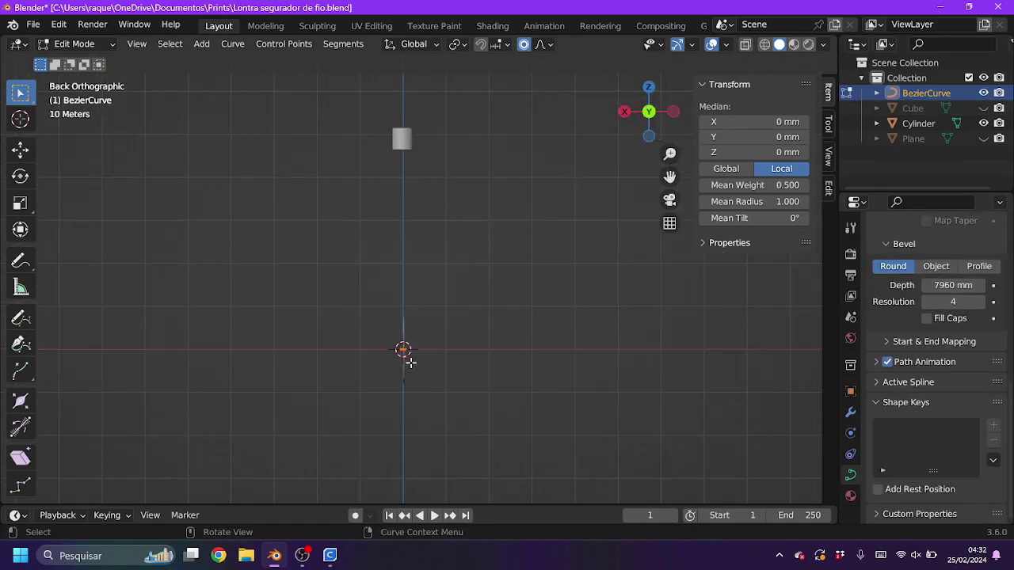
pyautogui.moveTo(336, 298); pyautogui.dragTo(367, 298)
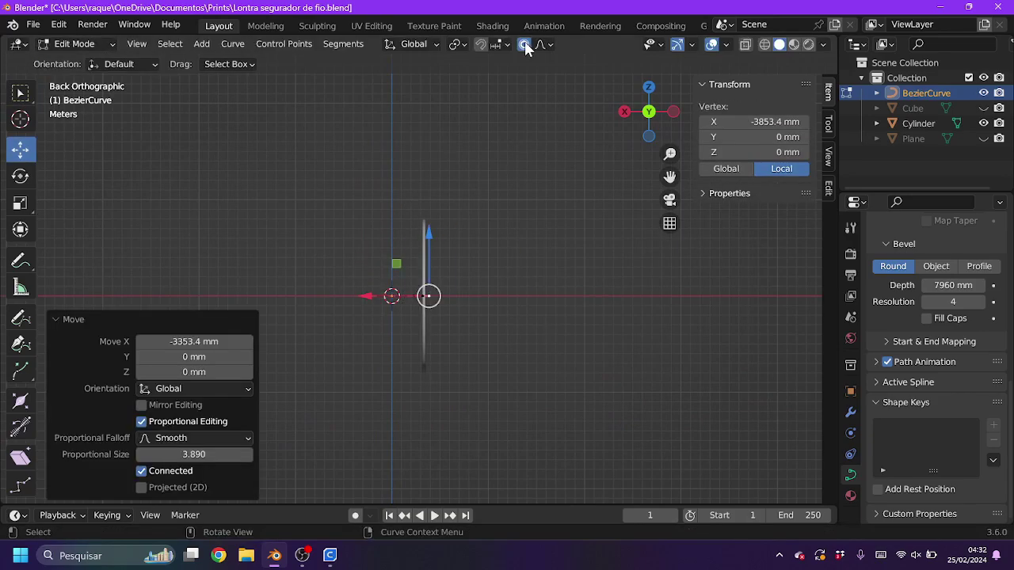
pyautogui.click(524, 43)
pyautogui.moveTo(429, 296)
pyautogui.mouseDown()
pyautogui.moveTo(527, 283)
pyautogui.moveTo(618, 294)
pyautogui.mouseUp()
# Delete the old oversized bevelled curve.
pyautogui.press('a')
pyautogui.click(88, 47)
pyautogui.click(84, 61)
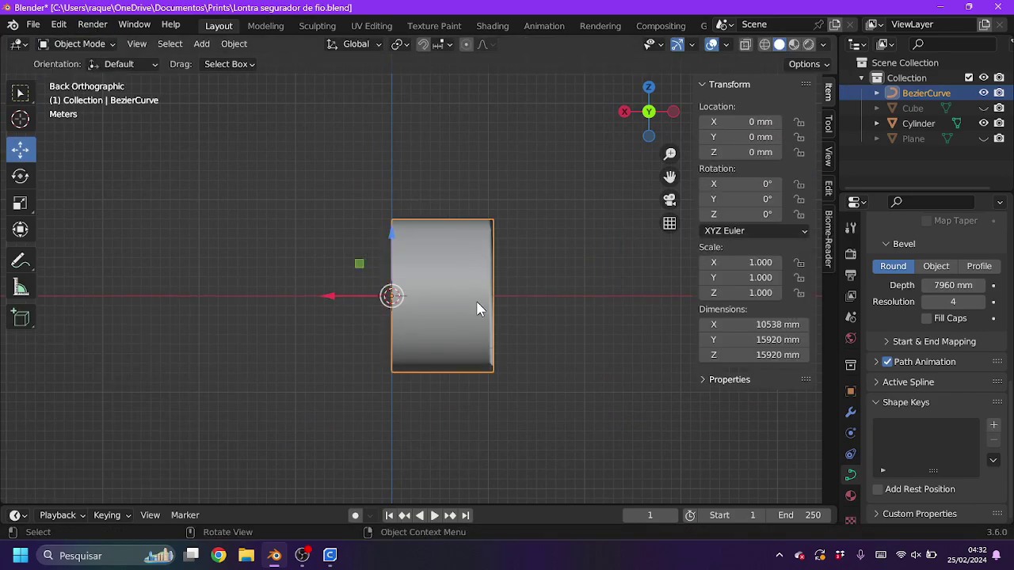
pyautogui.press('Delete')
# Add a new Bezier curve, scale it to zero in Y and rotate it 90°.
pyautogui.click(202, 43)
pyautogui.click(317, 79)
pyautogui.click(79, 43)
pyautogui.click(78, 77)
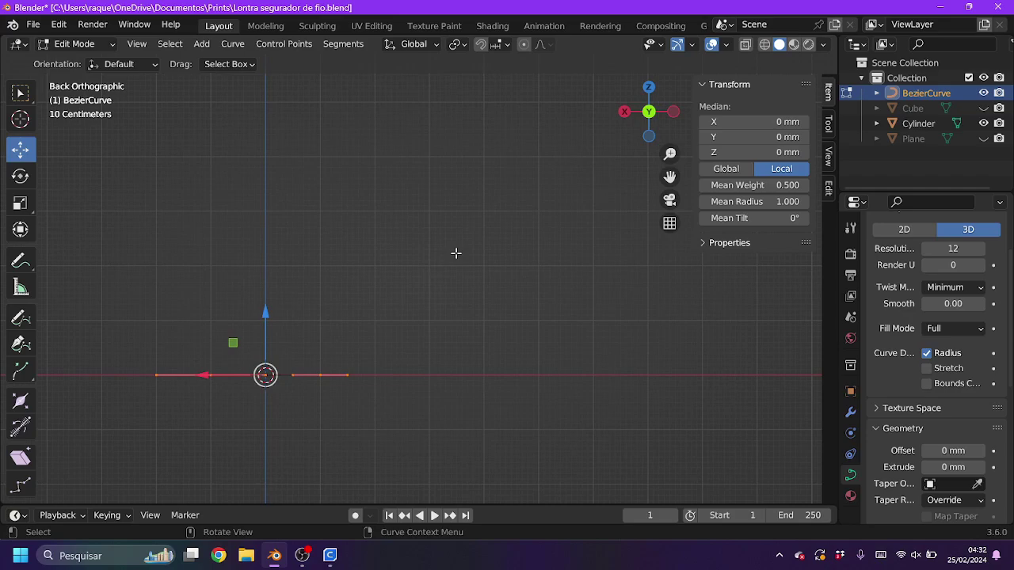
pyautogui.click(643, 138)
pyautogui.press('s')
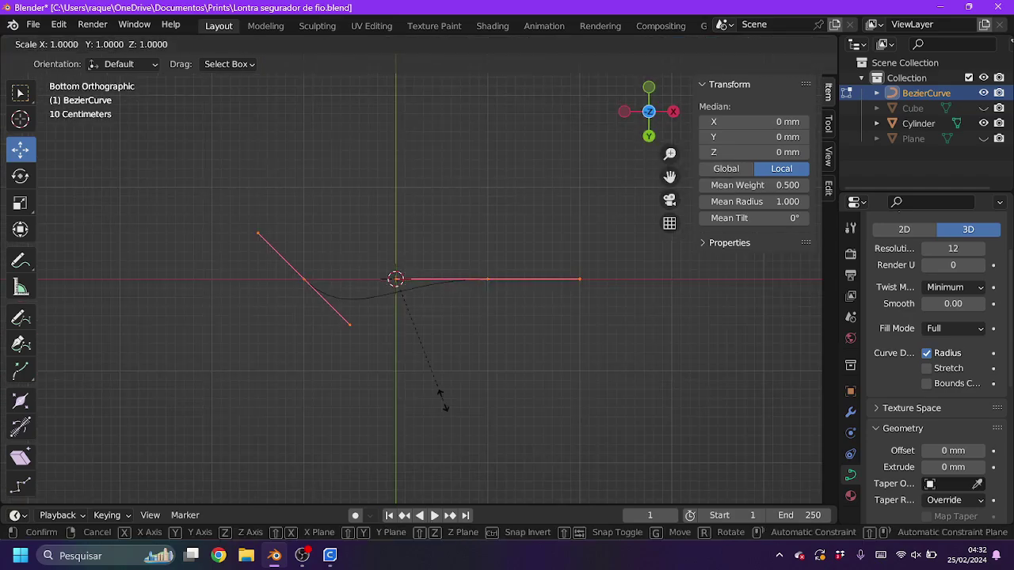
pyautogui.press('y')
pyautogui.press('0')
pyautogui.press('Return')
pyautogui.write('r90')
pyautogui.press('Return')
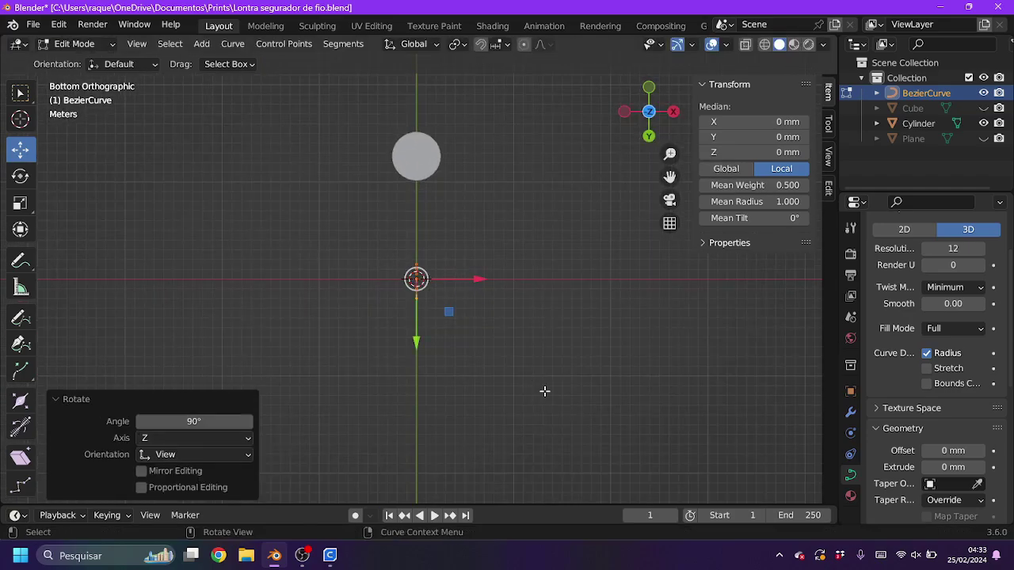
# Unhide the otter, place the curve at the 3D cursor by its hand, and set bevel to 1770 mm.
pyautogui.click(983, 108)
pyautogui.press('KP_3')
pyautogui.scroll(4, 482, 337)
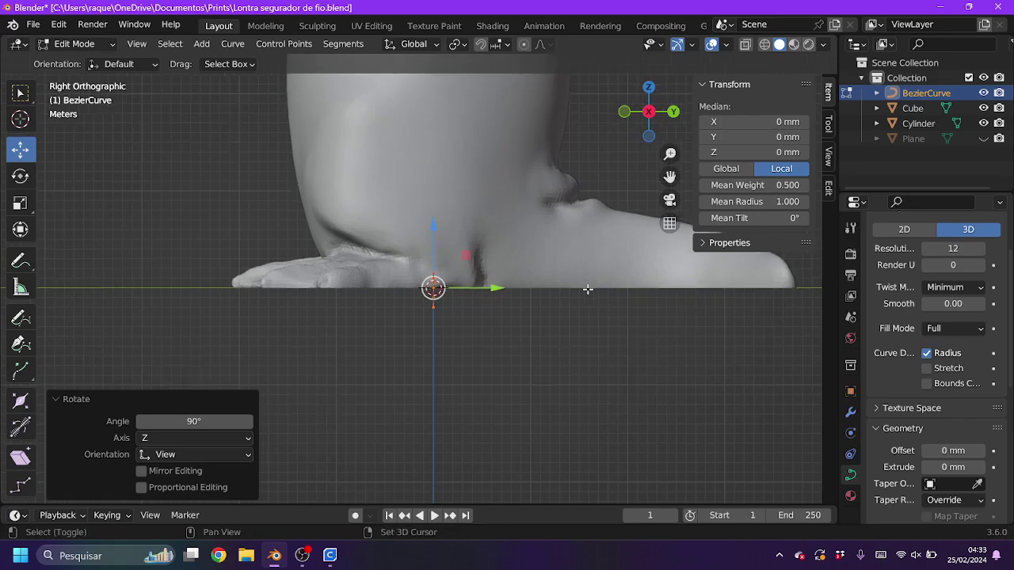
pyautogui.press('g')
pyautogui.click(335, 296)
pyautogui.keyDown('shift'); pyautogui.moveTo(335, 296); pyautogui.dragTo(418, 490, button='middle'); pyautogui.keyUp('shift')
pyautogui.scroll(3, 678, 135)
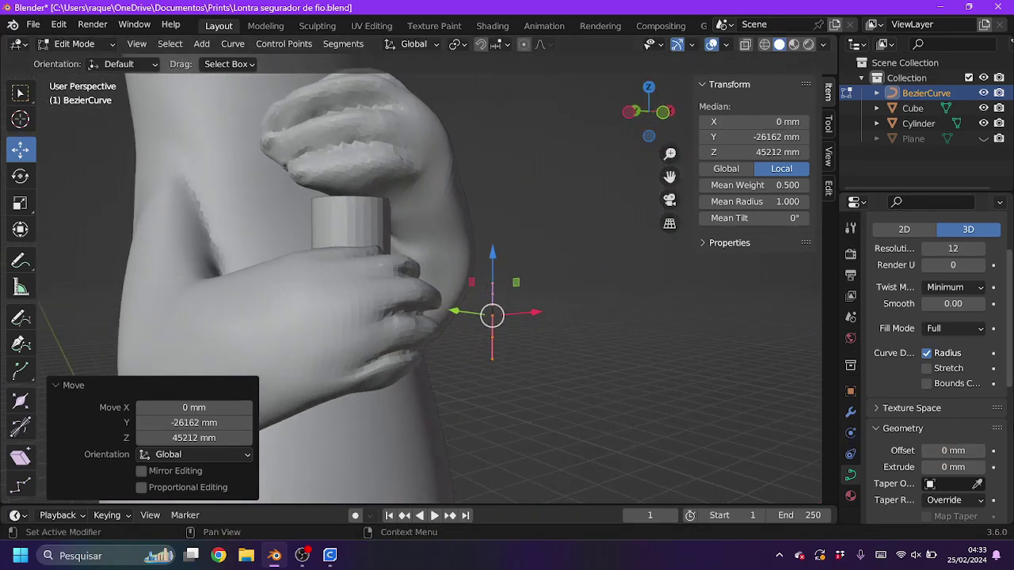
pyautogui.scroll(-6, 990, 354)
pyautogui.moveTo(955, 350); pyautogui.dragTo(968, 357)
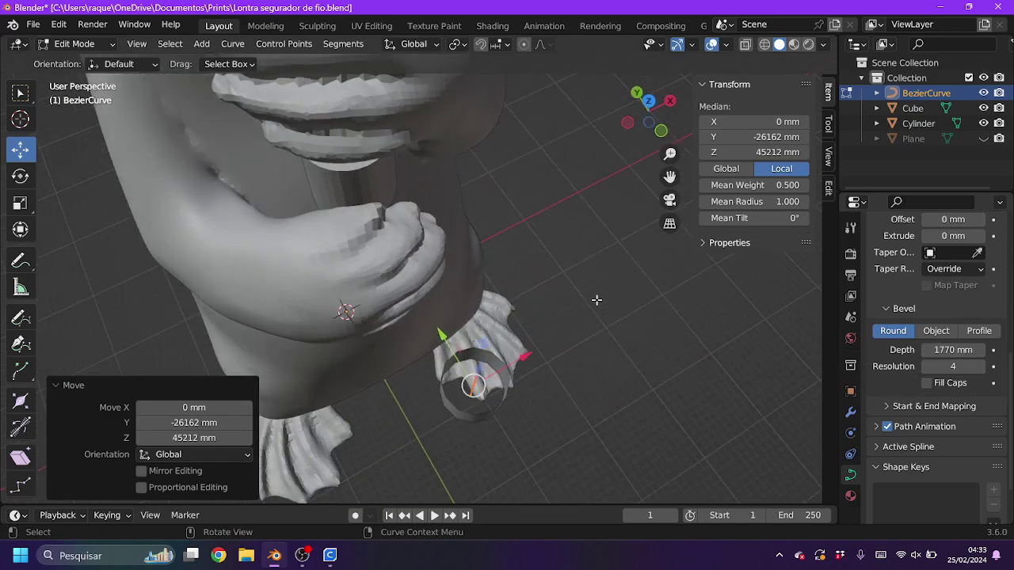
# In Object Mode, nudge the cylinder along X and reselect the tube curve.
pyautogui.press('Tab')
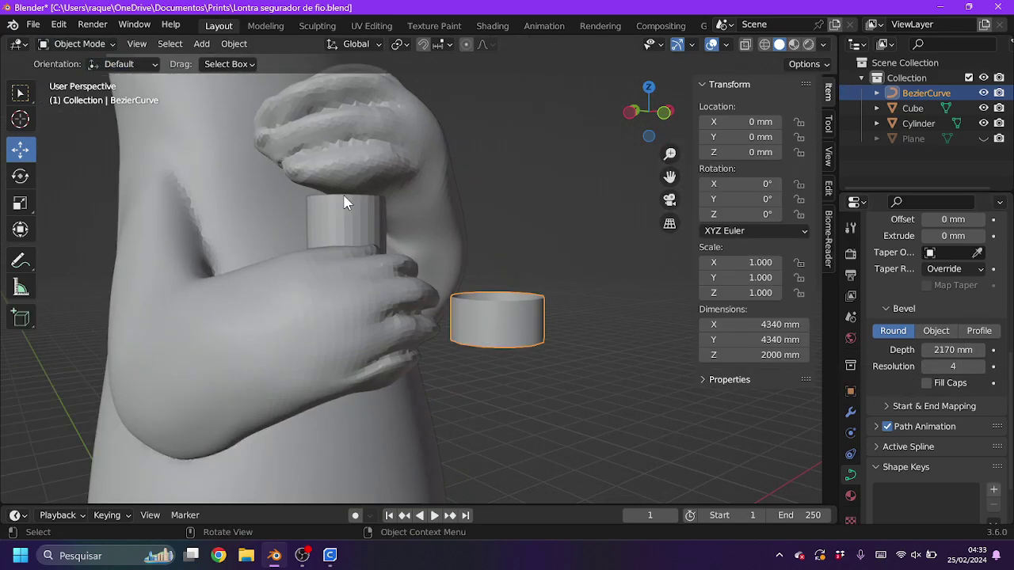
pyautogui.click(918, 123)
pyautogui.press('g')
pyautogui.press('x')
pyautogui.click(584, 343)
pyautogui.scroll(2, 588, 327)
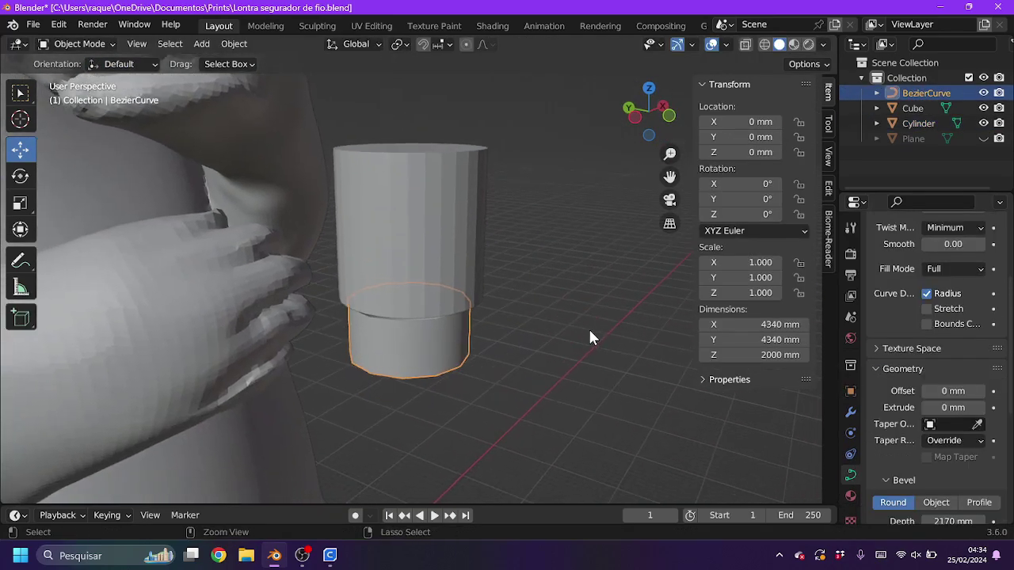
pyautogui.scroll(3, 588, 326)
pyautogui.scroll(-6, 935, 365)
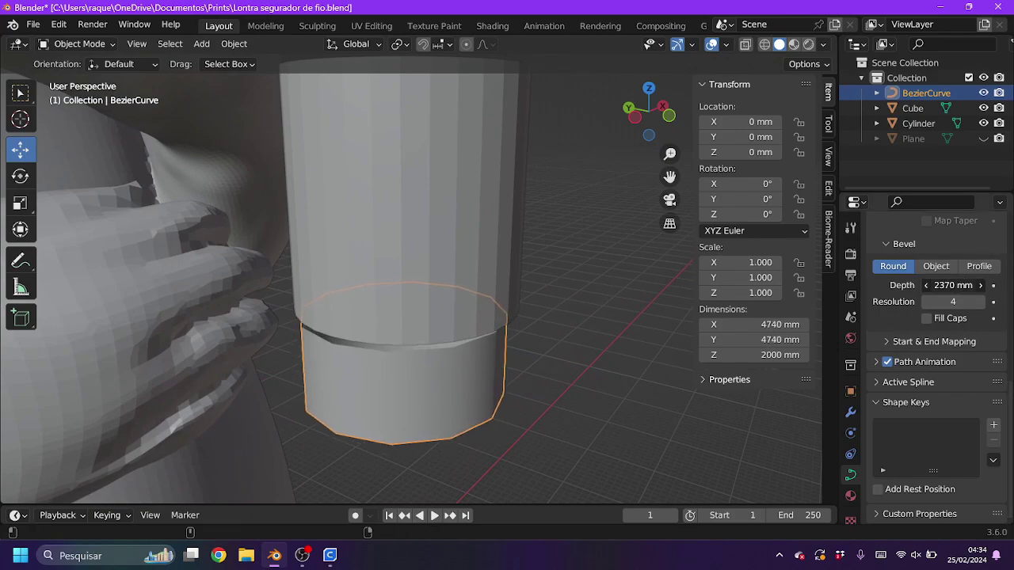
pyautogui.scroll(8, 996, 338)
pyautogui.scroll(2, 996, 338)
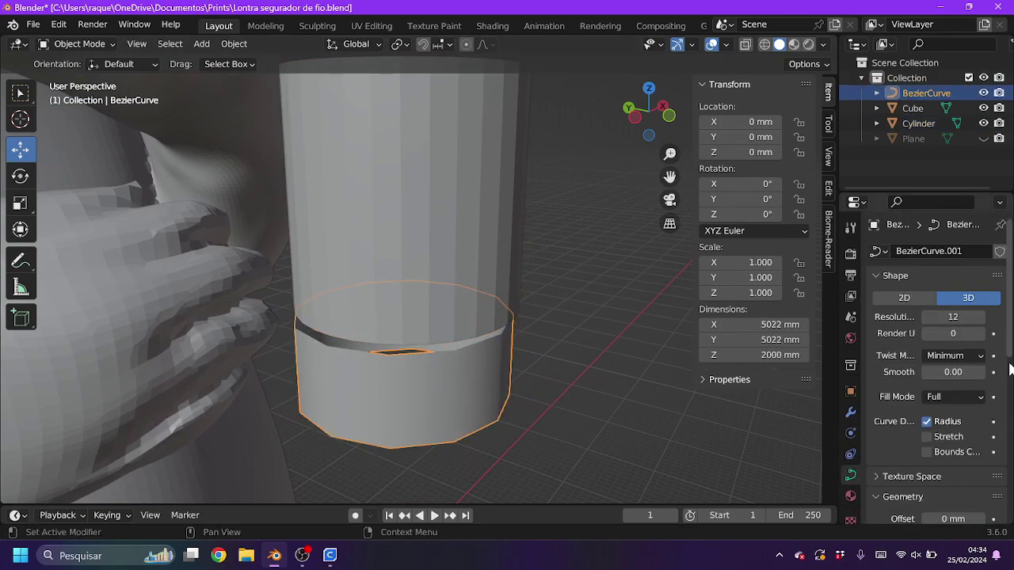
pyautogui.scroll(-5, 991, 349)
pyautogui.scroll(-1, 987, 344)
pyautogui.scroll(-4, 604, 350)
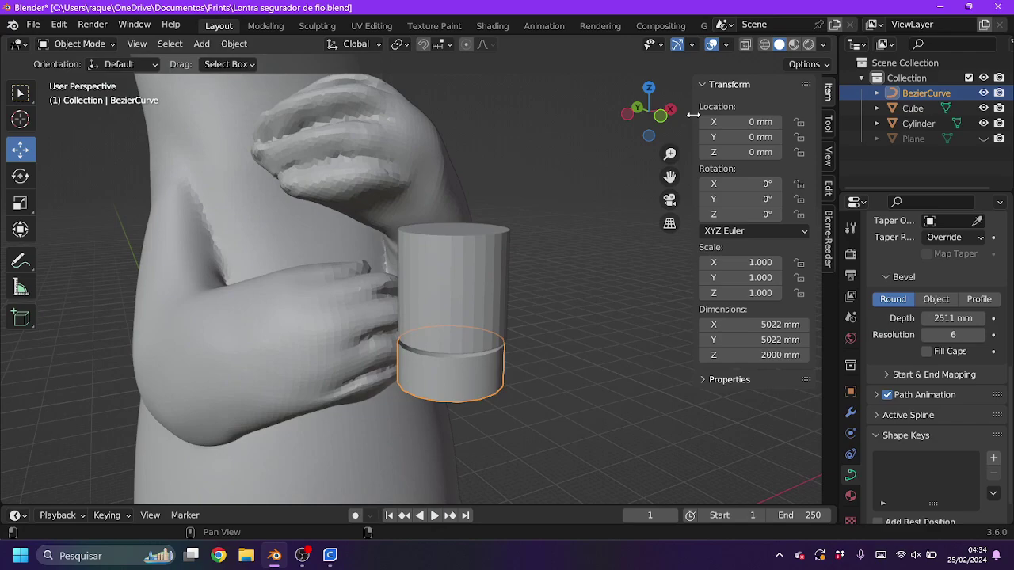
# Extrude the tube curve's end upward and push it along Y into the hands.
pyautogui.press('n')
pyautogui.click(484, 397)
pyautogui.click(480, 388)
pyautogui.click(77, 43)
pyautogui.click(79, 74)
pyautogui.press('KP_1')
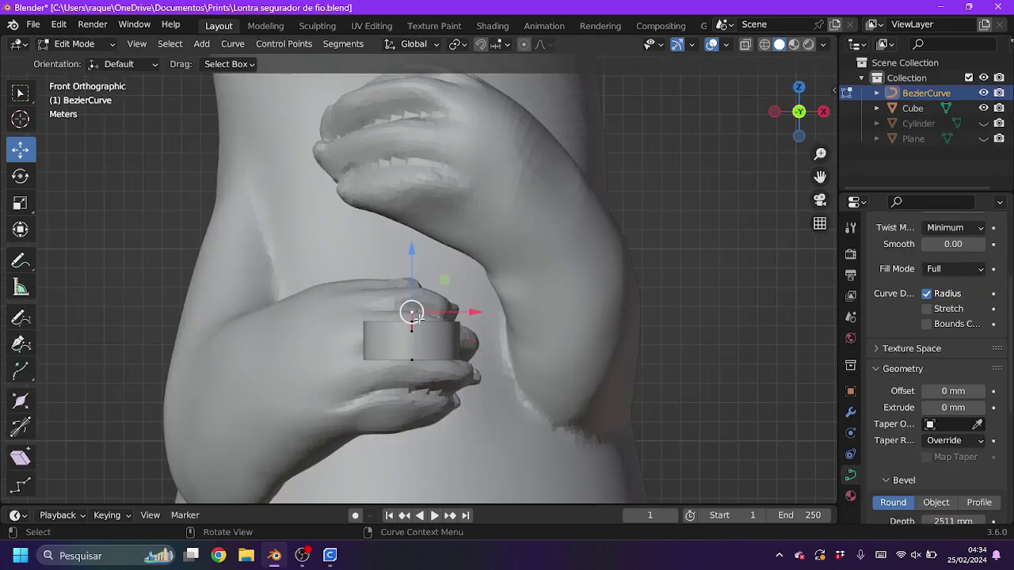
pyautogui.scroll(-4, 412, 314)
pyautogui.press('e')
pyautogui.click(415, 109)
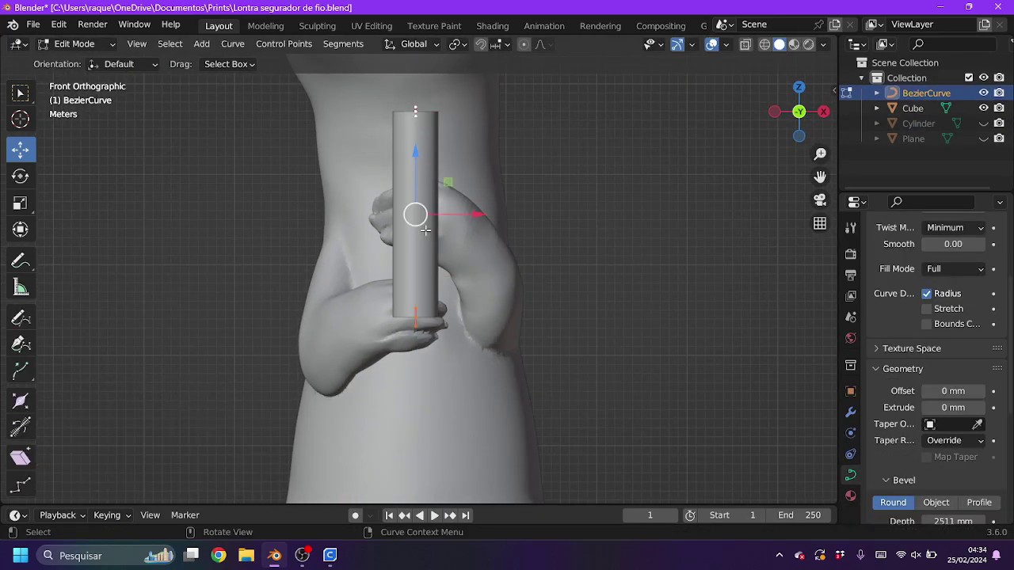
pyautogui.moveTo(426, 230); pyautogui.dragTo(389, 278, button='middle')
pyautogui.moveTo(389, 278); pyautogui.dragTo(320, 281)
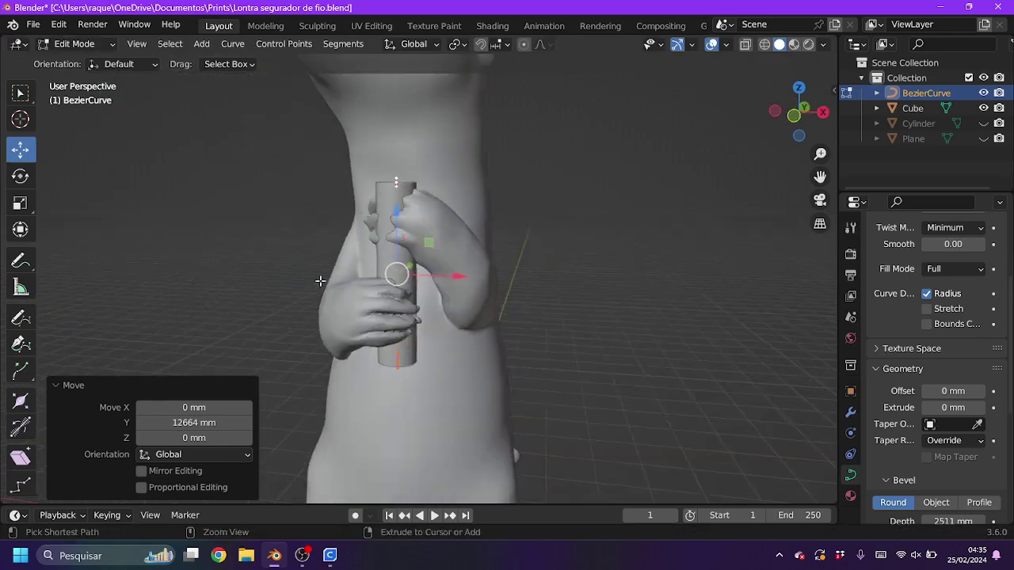
pyautogui.scroll(5, 320, 280)
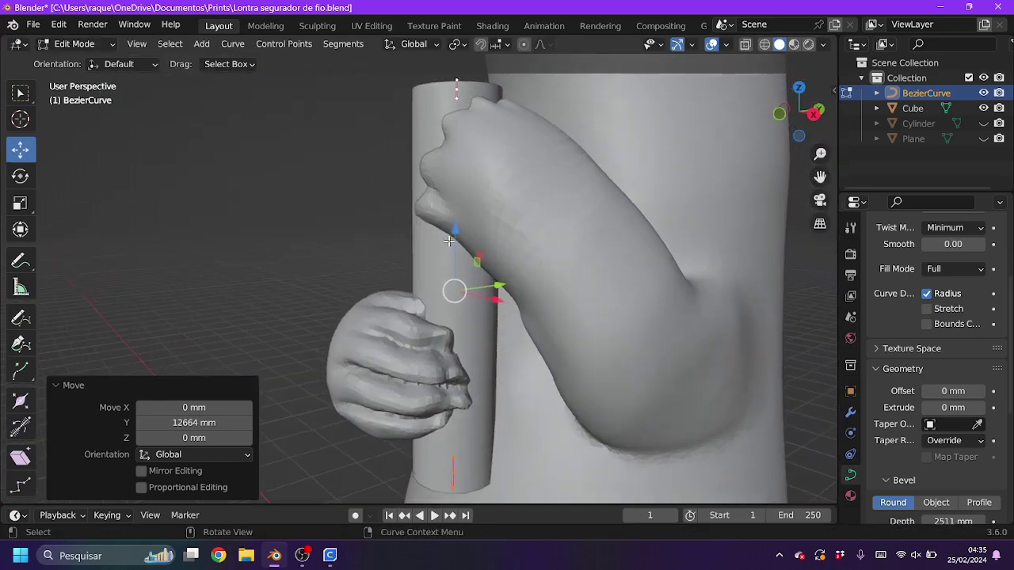
# Enlarge the otter Cube slightly and bring up its apply-transform options.
pyautogui.click(109, 44)
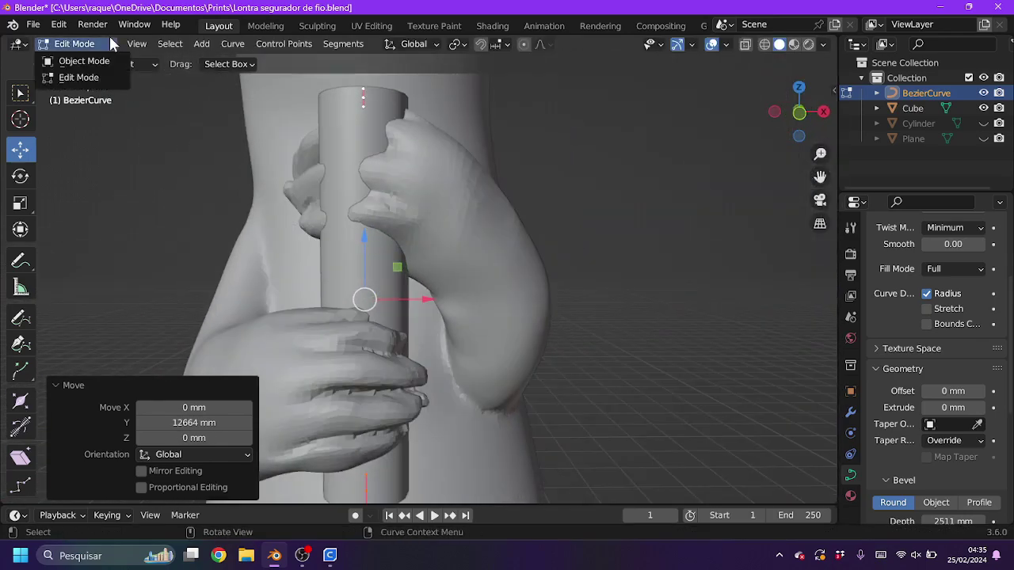
pyautogui.click(83, 61)
pyautogui.click(507, 237)
pyautogui.scroll(3, 633, 299)
pyautogui.press('s')
pyautogui.click(602, 246)
pyautogui.click(234, 43)
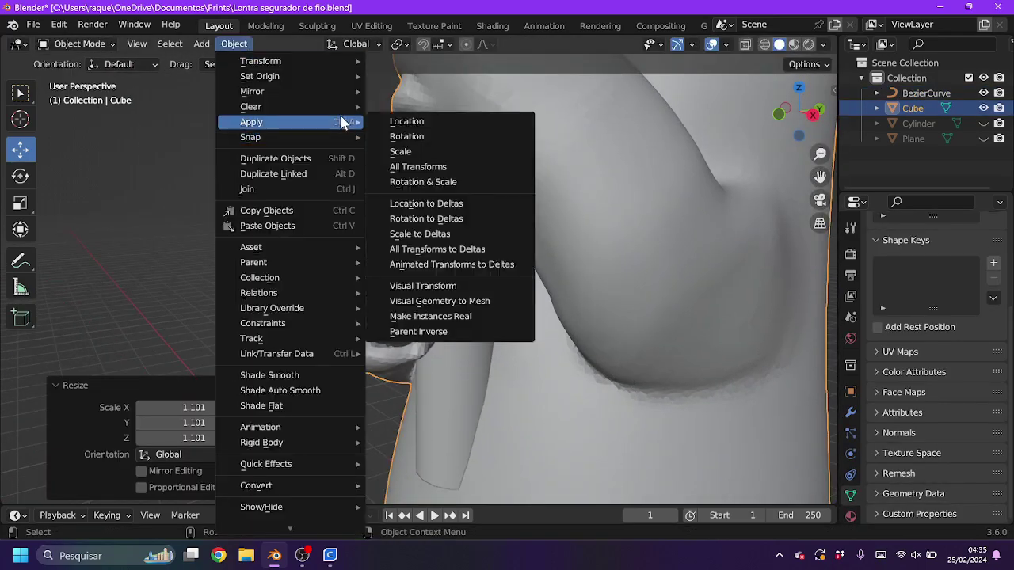
# Duplicate the tube curve's points and shift the copy aside along Y.
pyautogui.click(926, 92)
pyautogui.press('Tab')
pyautogui.moveTo(476, 301); pyautogui.dragTo(446, 305, button='middle')
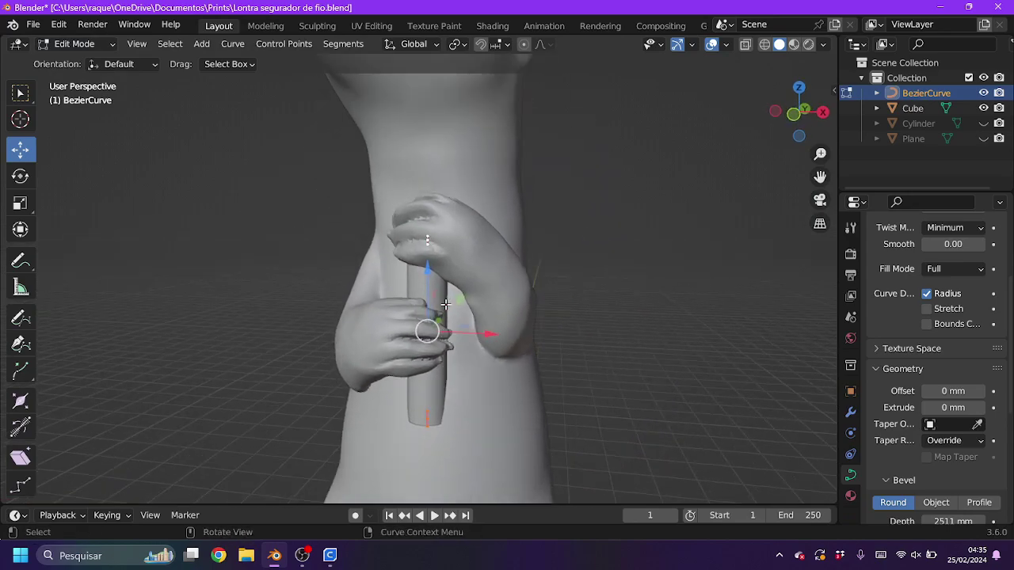
pyautogui.click(232, 44)
pyautogui.click(256, 127)
pyautogui.press('y')
pyautogui.click(356, 280)
pyautogui.press('g')
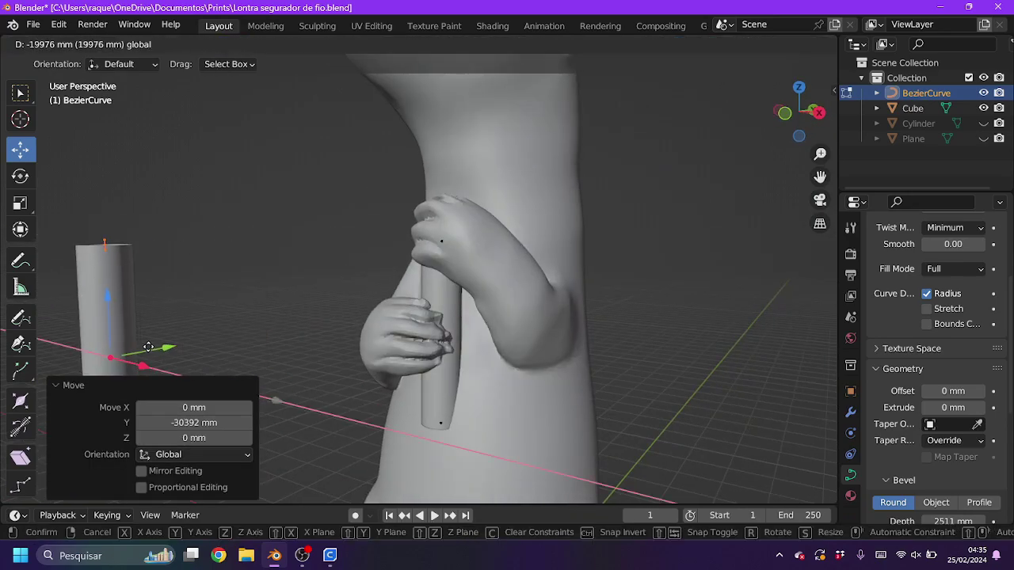
pyautogui.click(149, 347)
pyautogui.moveTo(148, 347); pyautogui.dragTo(431, 238, button='middle')
# Tilt the tube and move its point along Y to sit within the hands.
pyautogui.press('g')
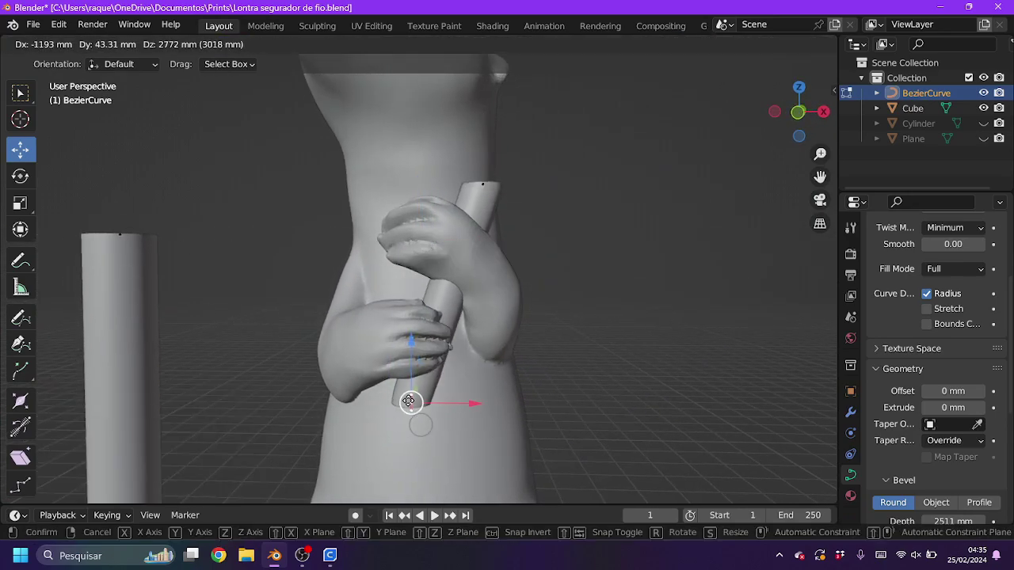
pyautogui.click(409, 402)
pyautogui.moveTo(409, 402)
pyautogui.mouseDown(button='middle')
pyautogui.moveTo(392, 412)
pyautogui.moveTo(380, 390)
pyautogui.mouseUp(button='middle')
pyautogui.press('g')
pyautogui.press('y')
pyautogui.click(373, 396)
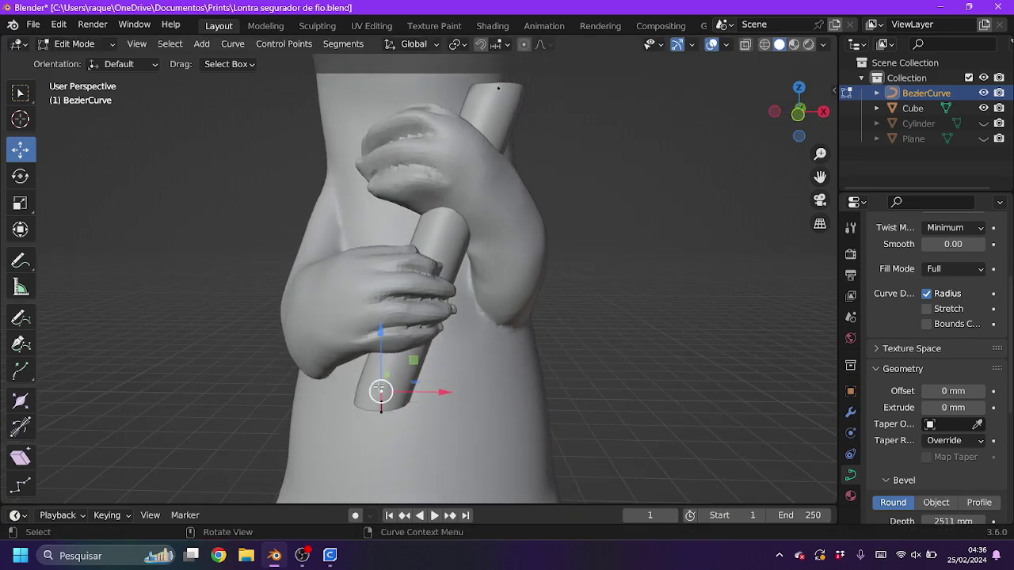
pyautogui.moveTo(380, 390); pyautogui.dragTo(516, 145)
pyautogui.moveTo(516, 145); pyautogui.dragTo(412, 198, button='middle')
# Reposition the tube's end point along Y.
pyautogui.press('g')
pyautogui.press('y')
pyautogui.click(396, 198)
pyautogui.press('g')
pyautogui.press('y')
pyautogui.click(389, 207)
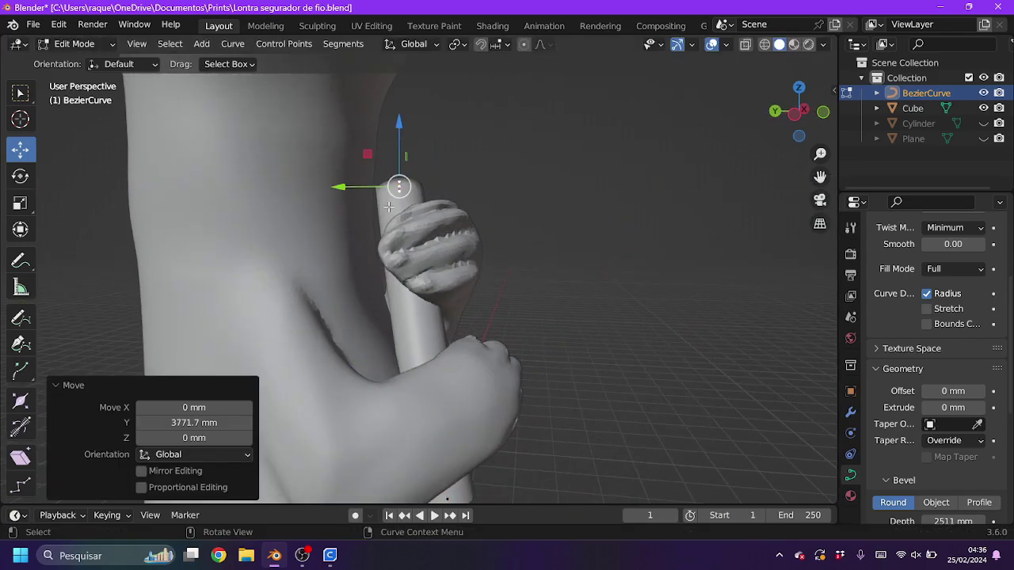
pyautogui.press('g')
pyautogui.click(380, 281)
# Move the tube's other end along X and Y so it passes through the hands.
pyautogui.press('g')
pyautogui.press('x')
pyautogui.click(455, 285)
pyautogui.press('g')
pyautogui.press('y')
pyautogui.click(509, 295)
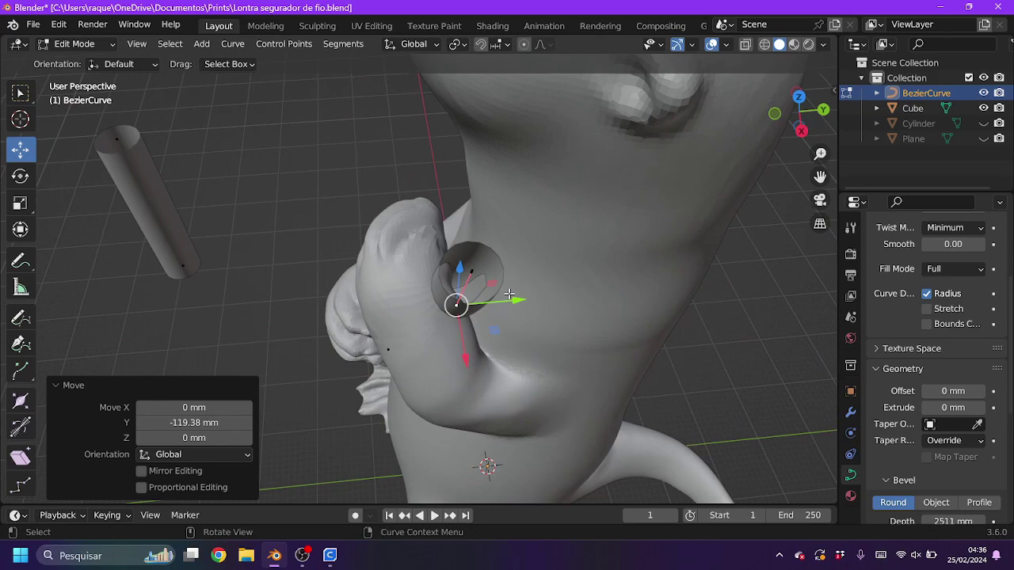
pyautogui.moveTo(509, 295)
pyautogui.mouseDown(button='middle')
pyautogui.moveTo(441, 276)
pyautogui.moveTo(409, 321)
pyautogui.moveTo(421, 288)
pyautogui.mouseUp(button='middle')
pyautogui.press('g')
pyautogui.press('y')
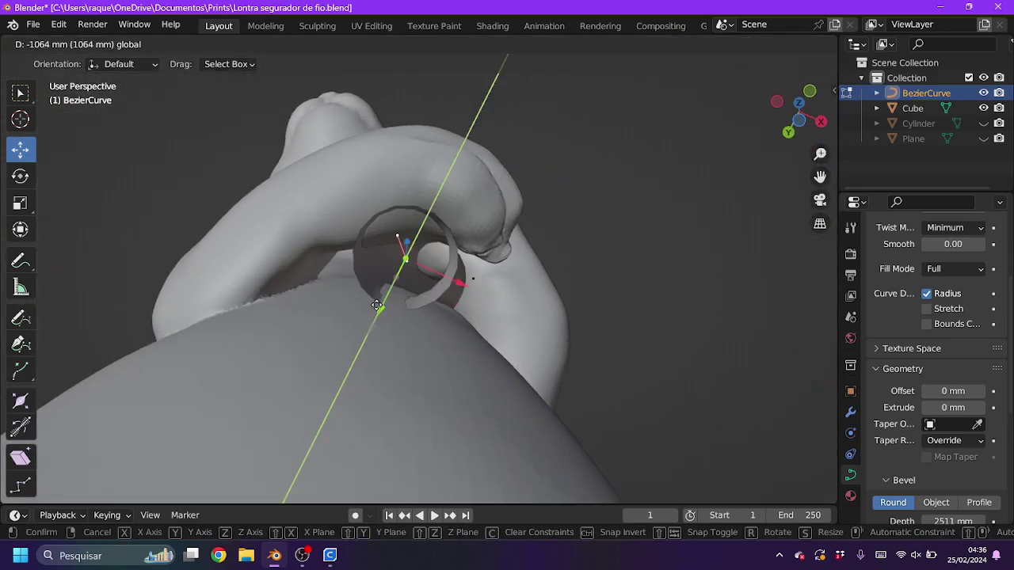
pyautogui.click(376, 305)
# Fine-tune the curve points along X and Y, checking the tube from another angle.
pyautogui.press('g')
pyautogui.press('x')
pyautogui.click(391, 425)
pyautogui.moveTo(392, 426)
pyautogui.mouseDown(button='middle')
pyautogui.moveTo(356, 486)
pyautogui.moveTo(442, 341)
pyautogui.mouseUp(button='middle')
pyautogui.press('g')
pyautogui.press('y')
pyautogui.click(376, 160)
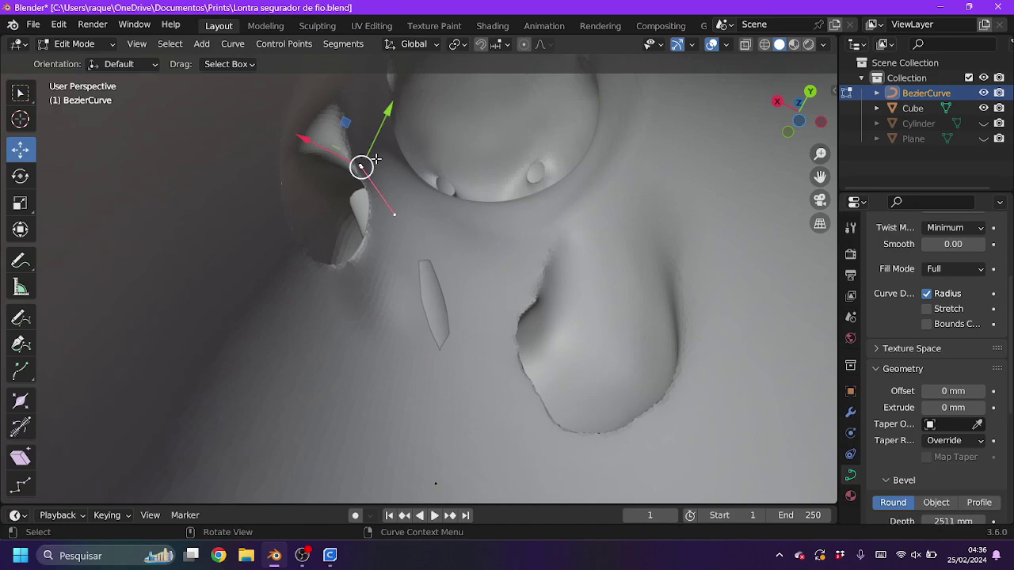
pyautogui.click(438, 183)
pyautogui.moveTo(438, 183)
pyautogui.mouseDown(button='middle')
pyautogui.moveTo(430, 225)
pyautogui.moveTo(96, 53)
pyautogui.mouseUp(button='middle')
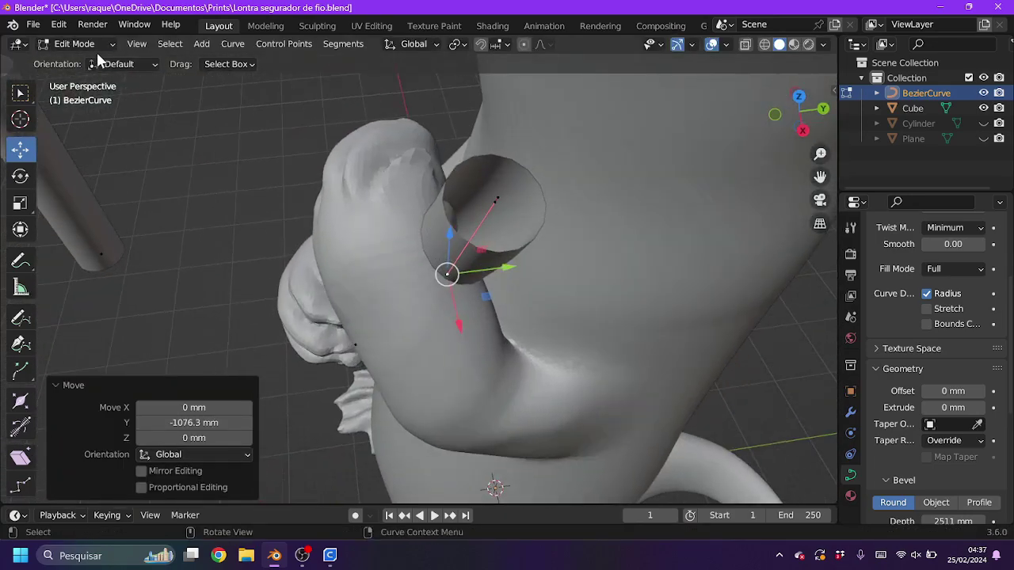
pyautogui.scroll(-6, 948, 294)
# Add a Boolean modifier to the otter body.
pyautogui.press('Tab')
pyautogui.moveTo(123, 119); pyautogui.dragTo(607, 194, button='middle')
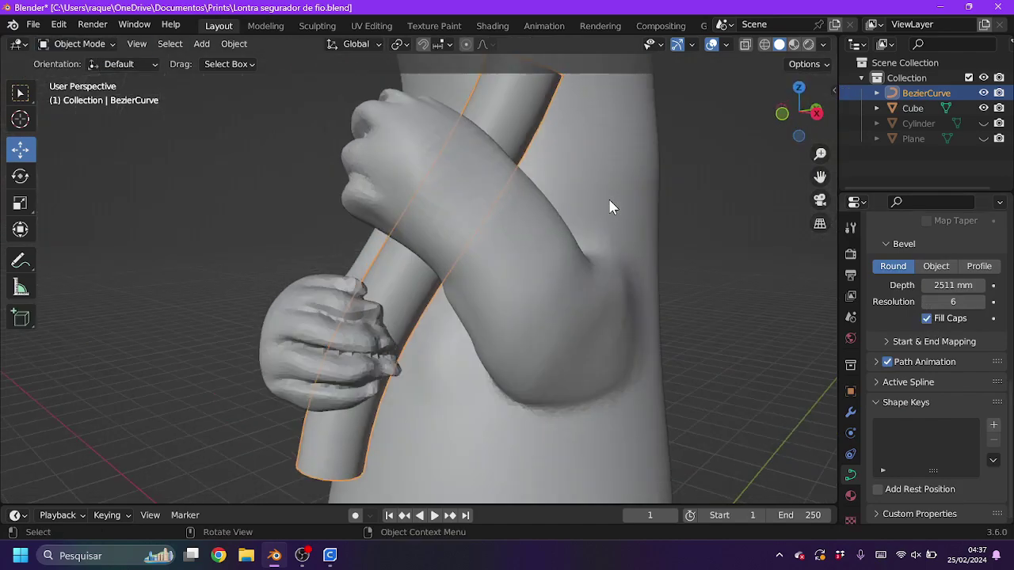
pyautogui.click(607, 194)
pyautogui.click(850, 412)
pyautogui.click(963, 250)
pyautogui.click(693, 325)
pyautogui.click(978, 336)
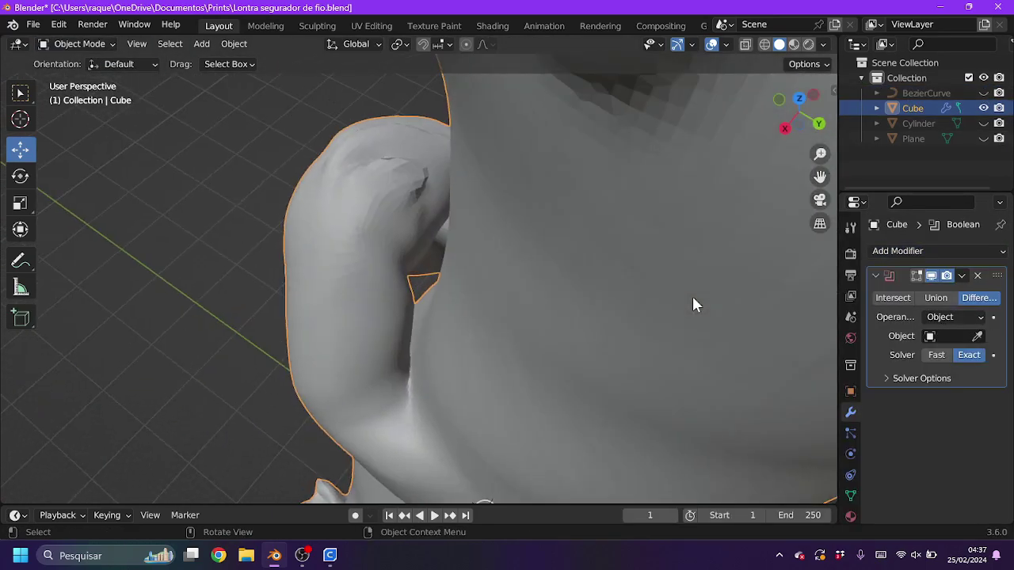
# Separate the tube copy from the curve into its own object.
pyautogui.moveTo(693, 296); pyautogui.dragTo(713, 301, button='middle')
pyautogui.click(954, 92)
pyautogui.press('Tab')
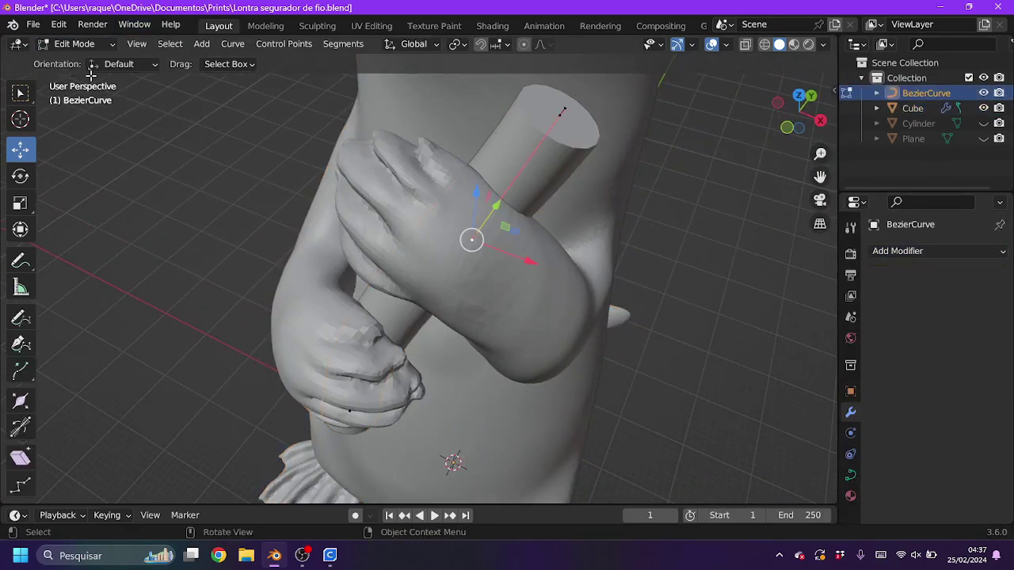
pyautogui.rightClick(164, 189)
pyautogui.click(182, 477)
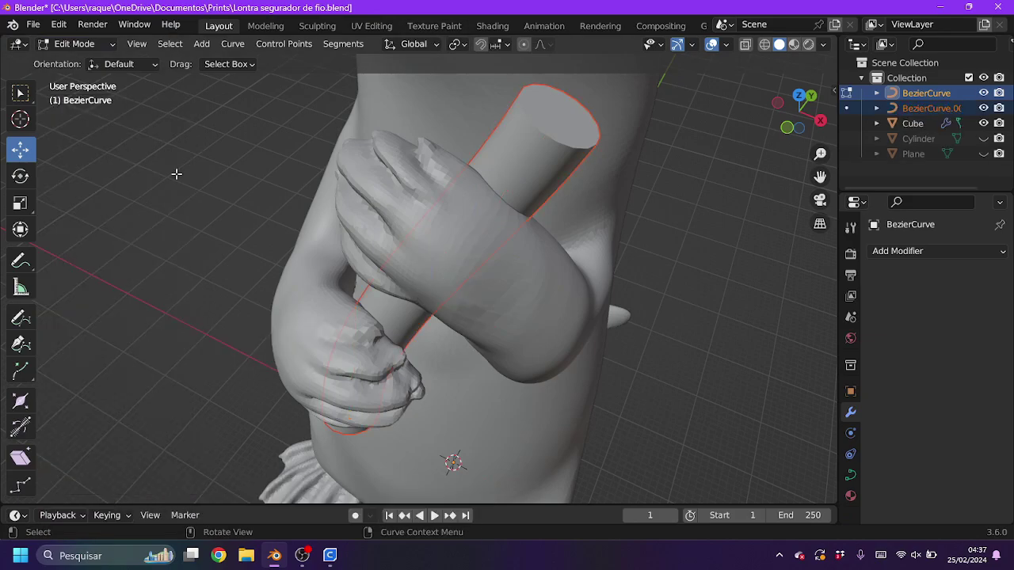
# Convert the separated tube to a mesh and set it as the Boolean cutter.
pyautogui.click(234, 43)
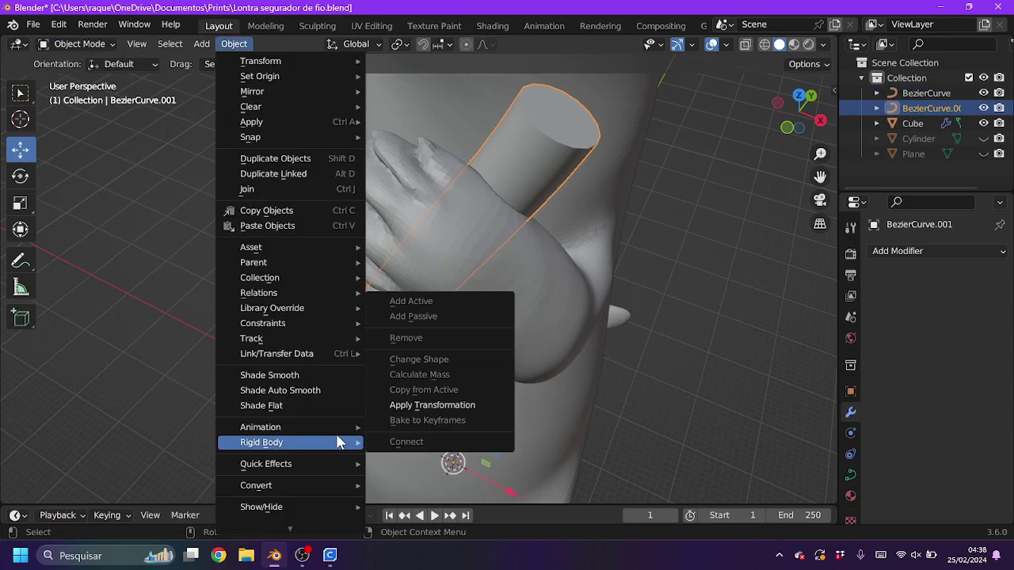
pyautogui.click(452, 436)
pyautogui.click(448, 444)
pyautogui.click(978, 336)
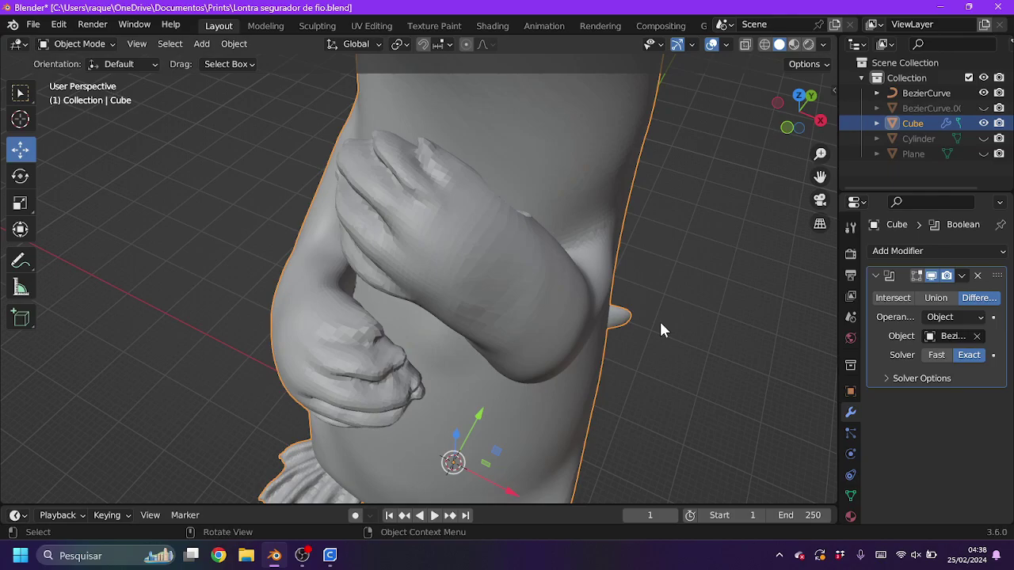
pyautogui.moveTo(661, 324); pyautogui.dragTo(656, 323, button='middle')
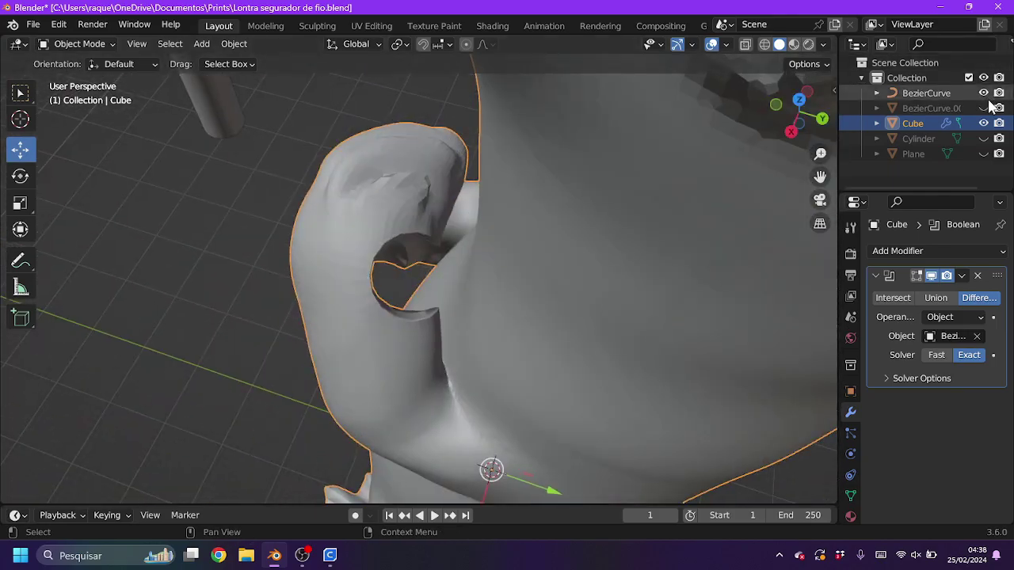
# Unhide BezierCurve.001 and move a vertex path on its end along X with proportional editing.
pyautogui.click(984, 107)
pyautogui.click(931, 108)
pyautogui.press('Tab')
pyautogui.moveTo(412, 269); pyautogui.dragTo(475, 243, button='middle')
pyautogui.click(475, 242)
pyautogui.keyDown('ctrl'); pyautogui.click(419, 187); pyautogui.keyUp('ctrl')
pyautogui.press('o')
pyautogui.press('g')
pyautogui.press('x')
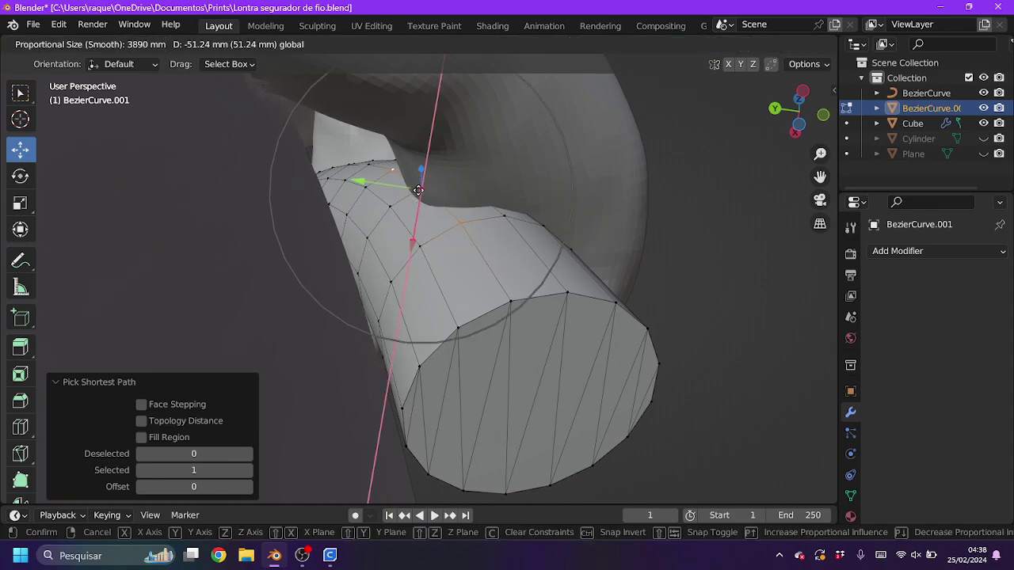
pyautogui.click(418, 190)
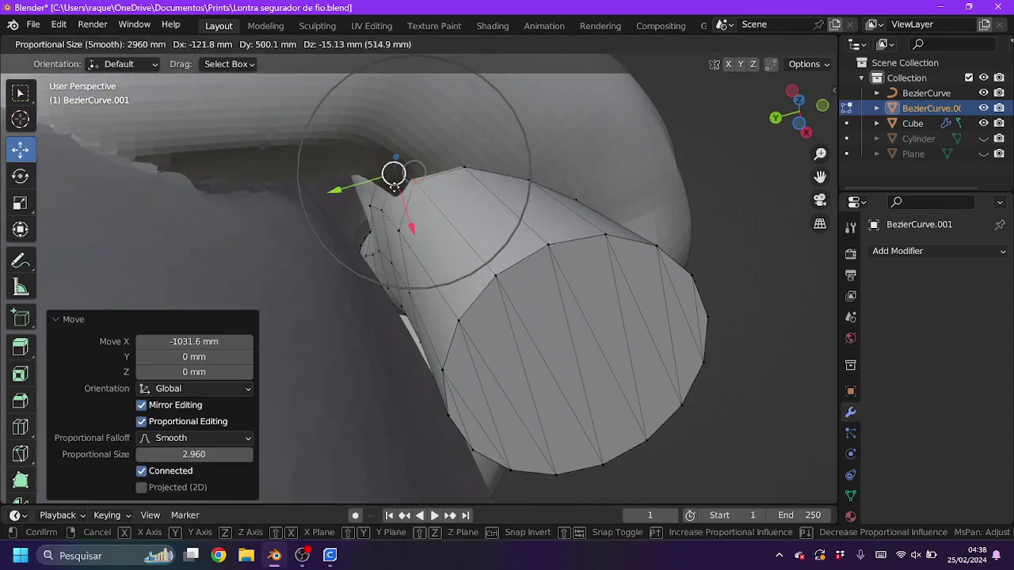
pyautogui.click(394, 187)
# Select another vertex path on the tube and shift it along X.
pyautogui.moveTo(394, 187); pyautogui.dragTo(451, 172, button='middle')
pyautogui.click(451, 172)
pyautogui.keyDown('ctrl'); pyautogui.click(373, 199); pyautogui.keyUp('ctrl')
pyautogui.moveTo(373, 199); pyautogui.dragTo(396, 130, button='middle')
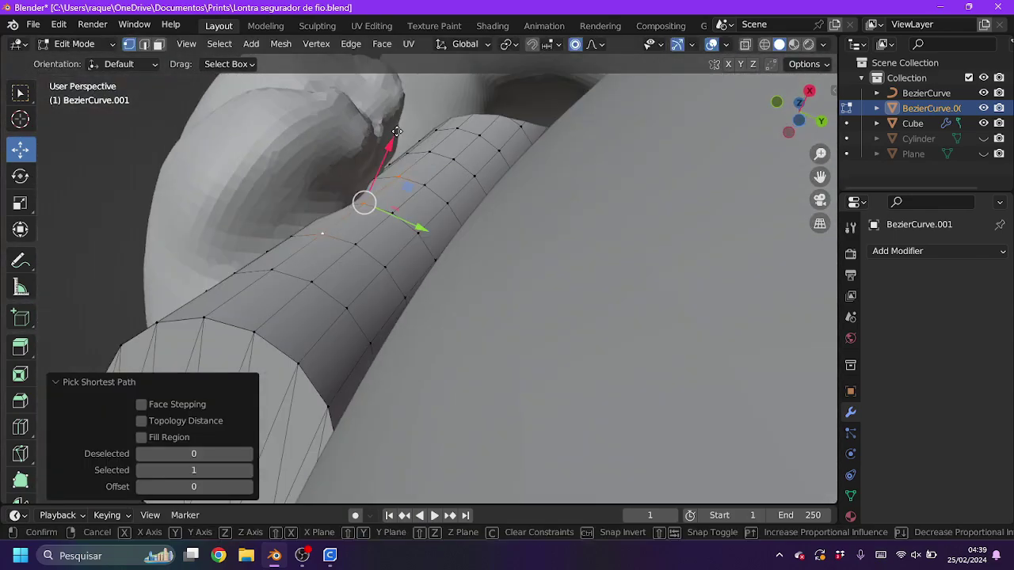
pyautogui.click(397, 130)
pyautogui.moveTo(459, 151)
pyautogui.mouseDown(button='middle')
pyautogui.moveTo(280, 195)
pyautogui.moveTo(348, 293)
pyautogui.moveTo(332, 305)
pyautogui.moveTo(312, 253)
pyautogui.moveTo(319, 238)
pyautogui.moveTo(299, 208)
pyautogui.mouseUp(button='middle')
pyautogui.press('g')
pyautogui.press('x')
pyautogui.click(340, 301)
# Select the vertices near the upper hand and move them along X toward the paw.
pyautogui.keyDown('ctrl'); pyautogui.click(332, 305); pyautogui.keyUp('ctrl')
pyautogui.press('g')
pyautogui.click(317, 240)
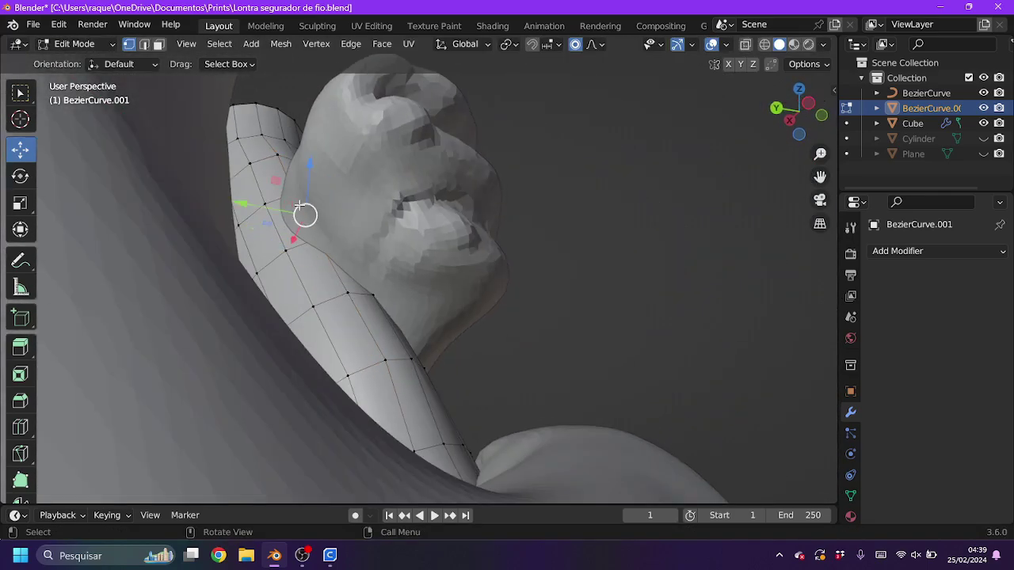
pyautogui.press('g')
pyautogui.press('x')
pyautogui.click(314, 192)
pyautogui.press('g')
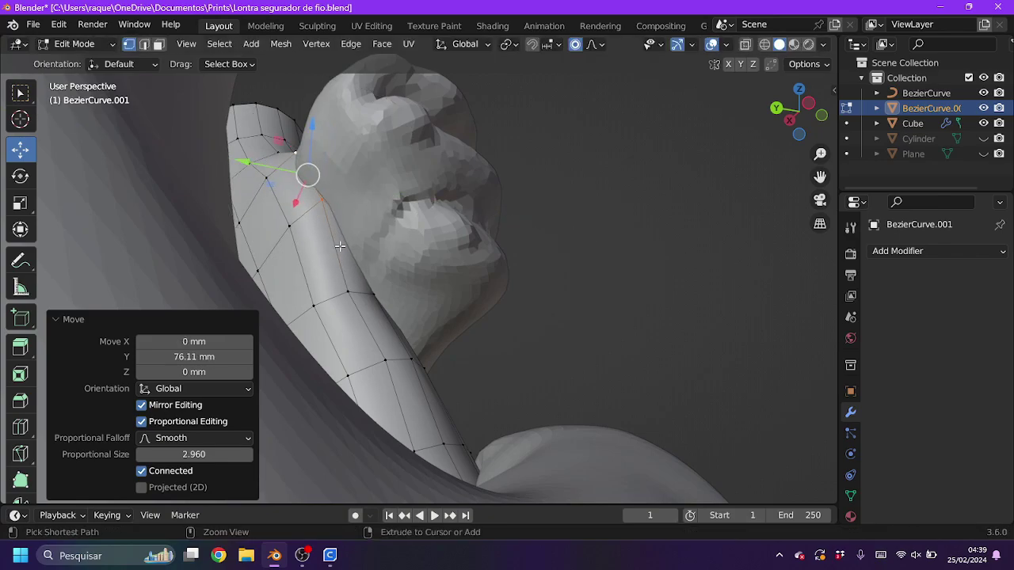
pyautogui.click(303, 260)
pyautogui.click(298, 169)
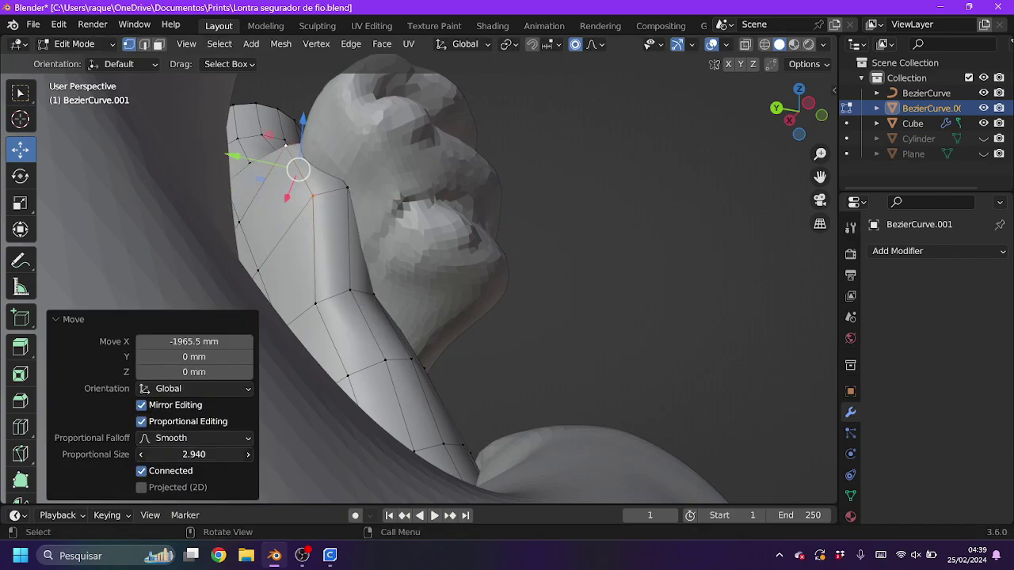
# In X-ray view, slide the tube end's vertices further to wrap the hand, then leave Edit Mode.
pyautogui.moveTo(298, 169)
pyautogui.mouseDown(button='middle')
pyautogui.moveTo(516, 294)
pyautogui.moveTo(571, 105)
pyautogui.mouseUp(button='middle')
pyautogui.moveTo(369, 320); pyautogui.dragTo(534, 220)
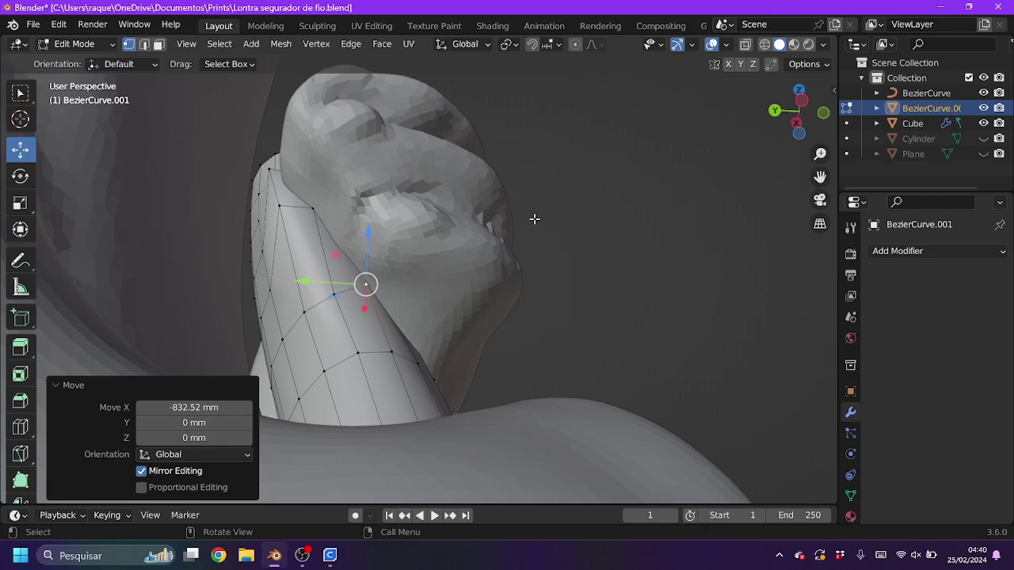
pyautogui.moveTo(534, 219)
pyautogui.mouseDown(button='middle')
pyautogui.moveTo(515, 488)
pyautogui.moveTo(489, 279)
pyautogui.mouseUp(button='middle')
pyautogui.click(403, 375)
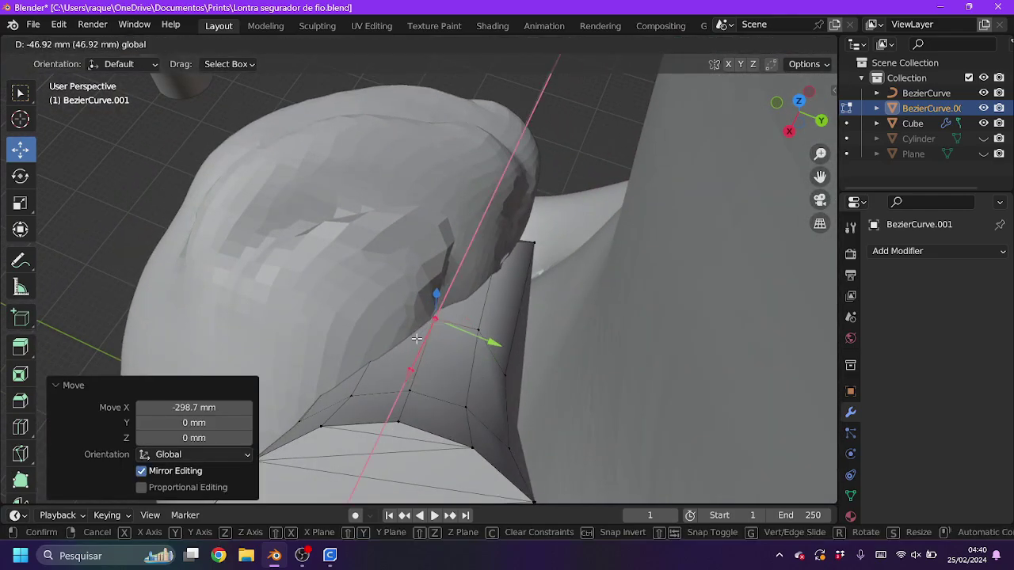
pyautogui.hotkey('alt', 'z')
pyautogui.moveTo(456, 256); pyautogui.dragTo(431, 325, button='middle')
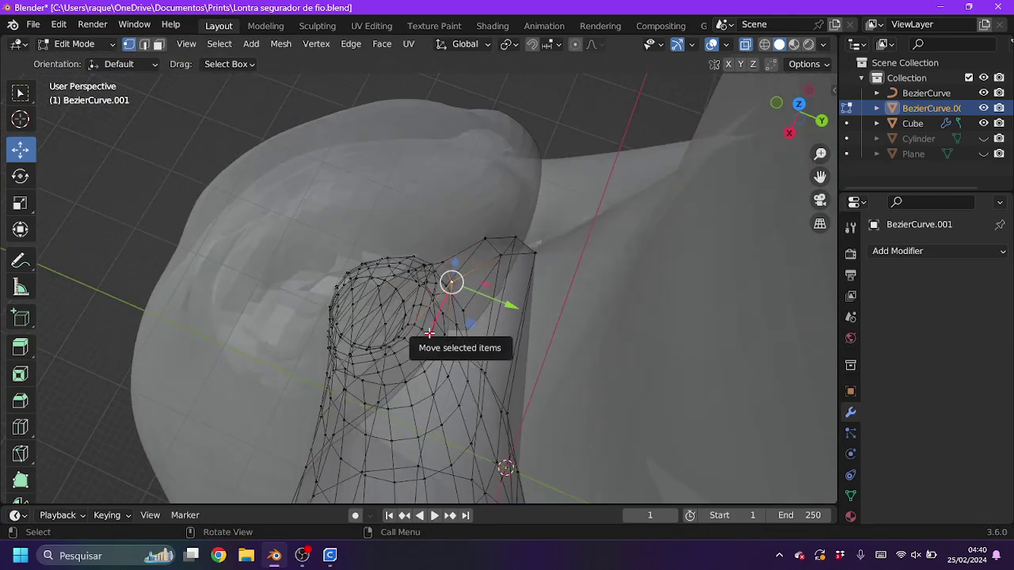
pyautogui.moveTo(444, 309)
pyautogui.mouseDown()
pyautogui.moveTo(463, 261)
pyautogui.moveTo(432, 278)
pyautogui.mouseUp()
pyautogui.moveTo(431, 278); pyautogui.dragTo(458, 263, button='middle')
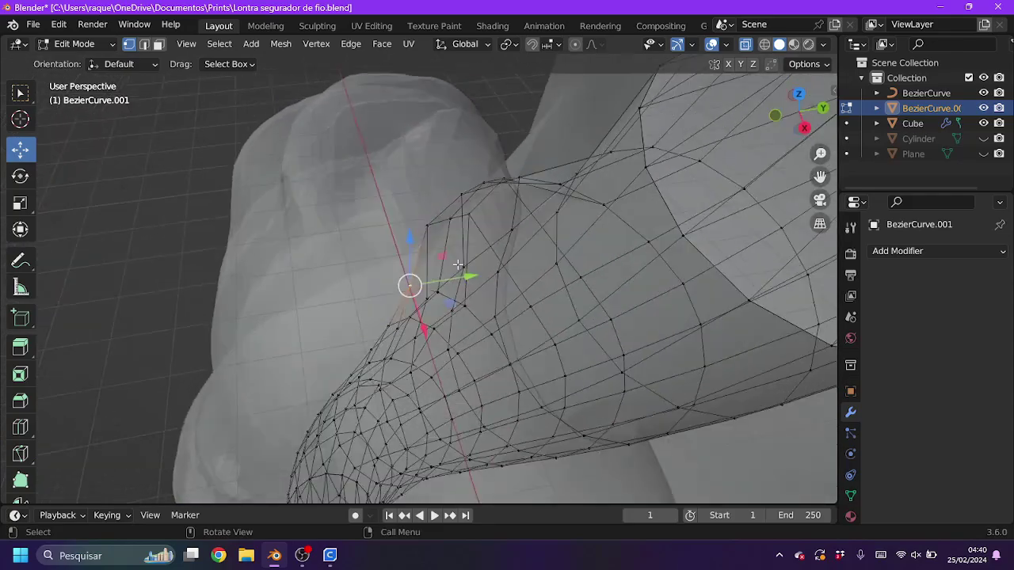
pyautogui.click(528, 252)
pyautogui.moveTo(528, 252)
pyautogui.mouseDown(button='middle')
pyautogui.moveTo(426, 326)
pyautogui.moveTo(394, 6)
pyautogui.mouseUp(button='middle')
pyautogui.click(396, 295)
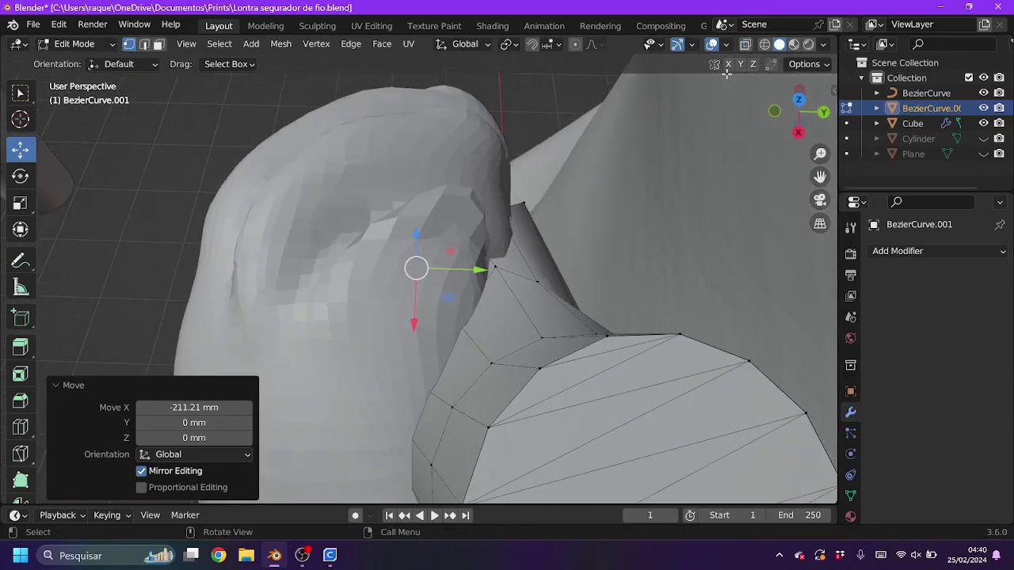
pyautogui.click(105, 63)
# Hide the cutter tube, zoom out and save the file.
pyautogui.press('h')
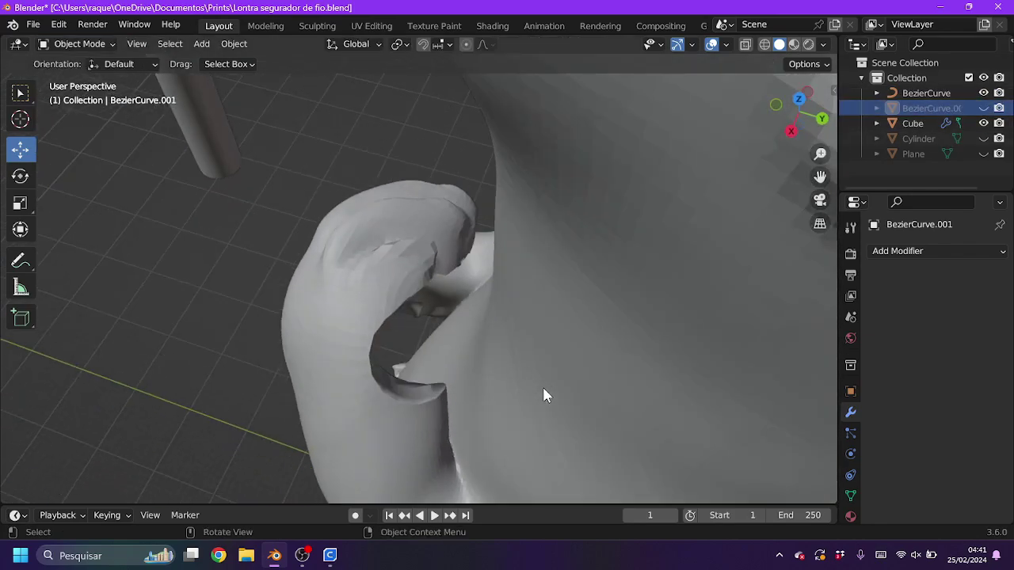
pyautogui.moveTo(543, 396); pyautogui.dragTo(543, 395, button='middle')
pyautogui.scroll(-3, 543, 395)
pyautogui.hotkey('ctrl', 's')
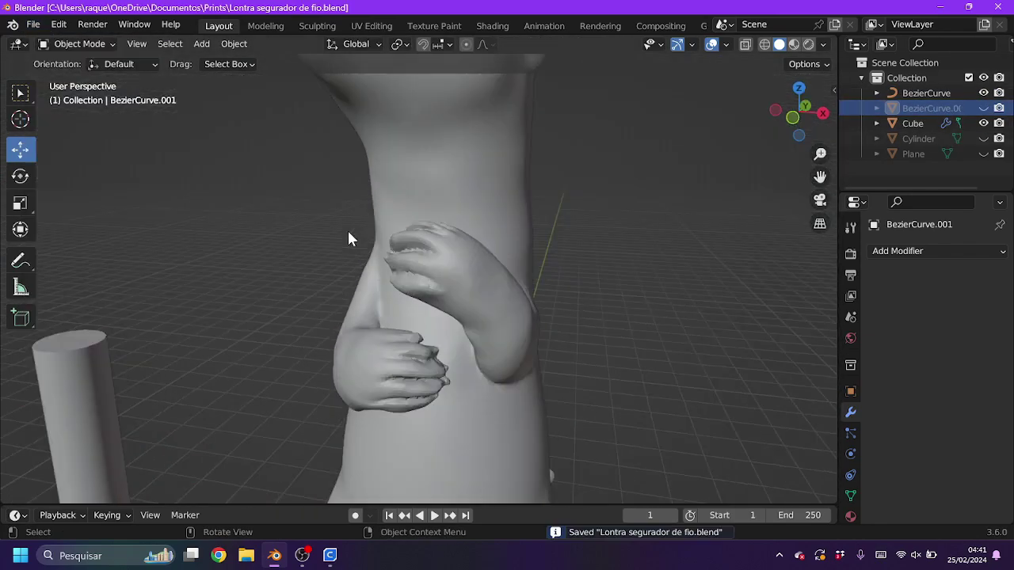
# Hide BezierCurve and BezierCurve.001 in the Outliner, select the Cube otter and save again.
pyautogui.scroll(-5, 347, 228)
pyautogui.press('h')
pyautogui.moveTo(663, 289); pyautogui.dragTo(988, 141, button='middle')
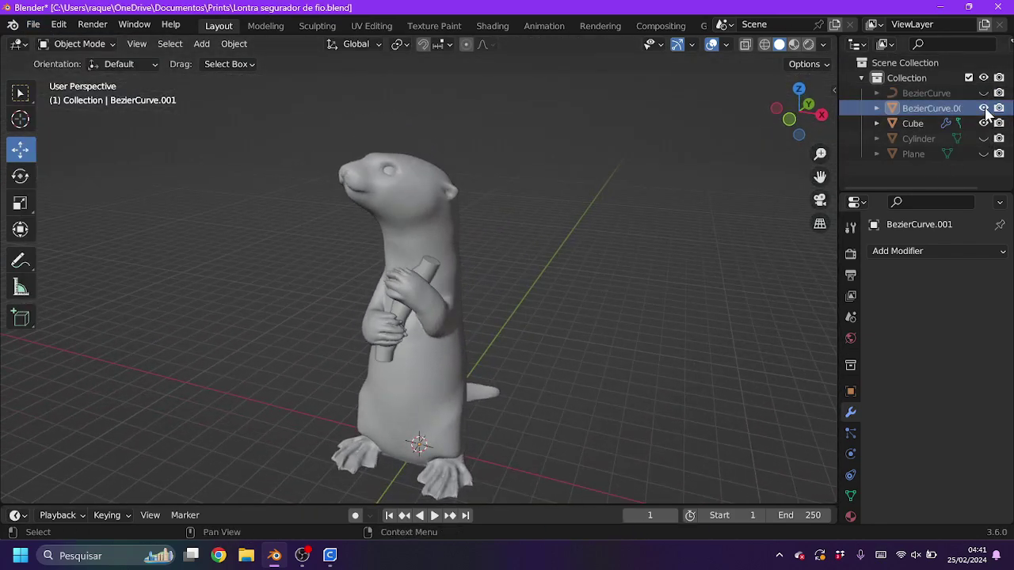
pyautogui.click(983, 108)
pyautogui.click(913, 122)
pyautogui.click(33, 24)
pyautogui.click(57, 122)
pyautogui.moveTo(476, 238); pyautogui.dragTo(552, 287, button='middle')
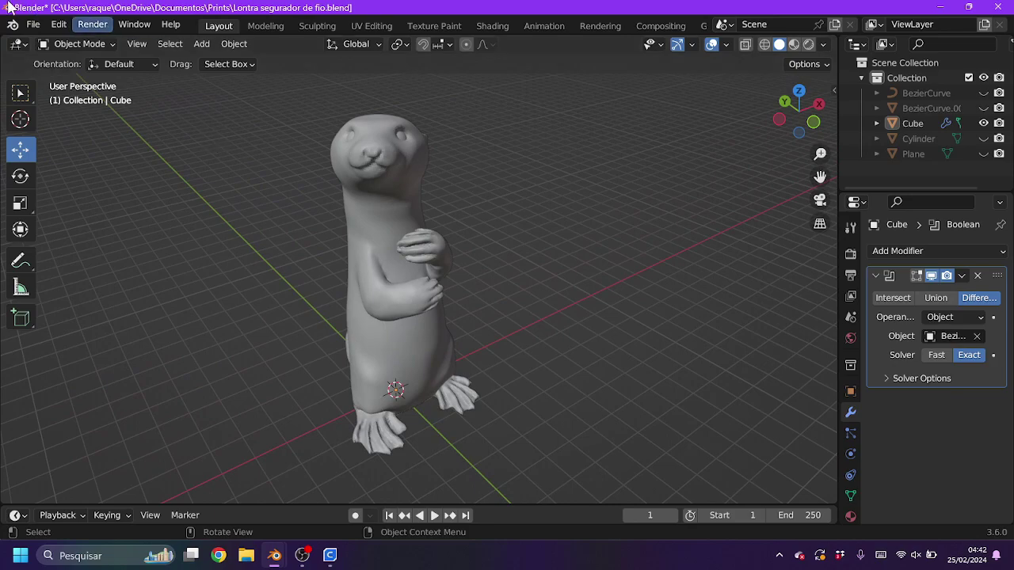